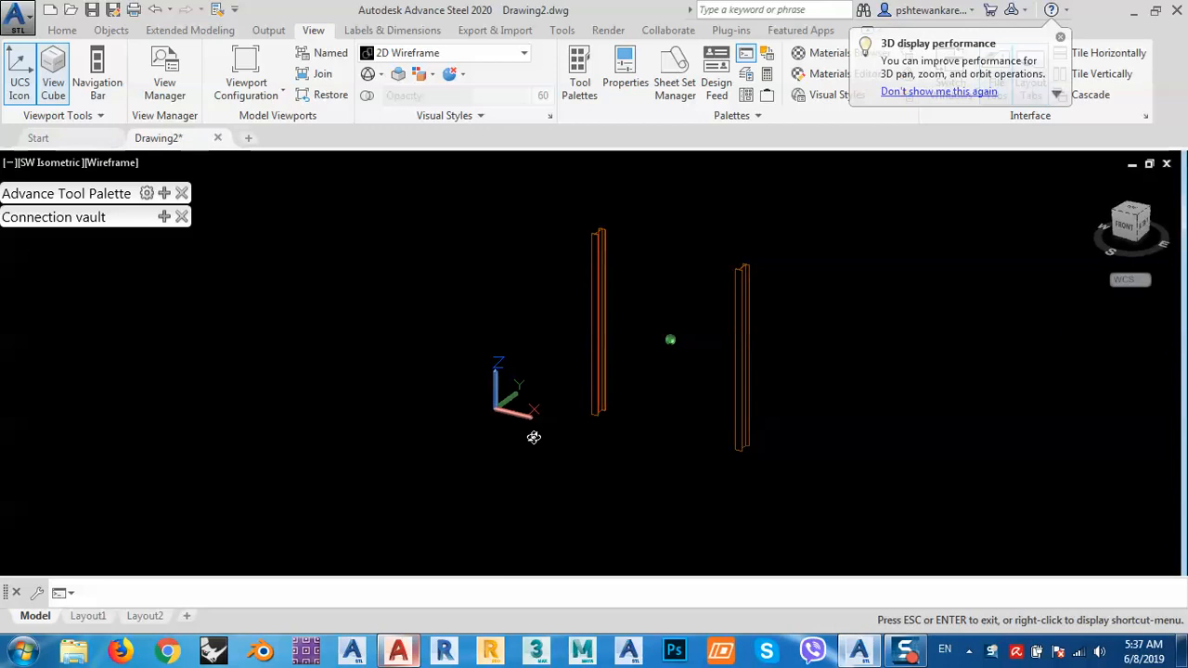
Start a Tension rods connection from the turnbuckle bracings and choose the two columns as the members to connect.
{"action": "mouse_move", "coordinate": [651, 402]}
{"action": "middle_mouse_down"}
{"action": "mouse_move", "coordinate": [677, 461]}
{"action": "mouse_move", "coordinate": [645, 423]}
{"action": "middle_mouse_up"}
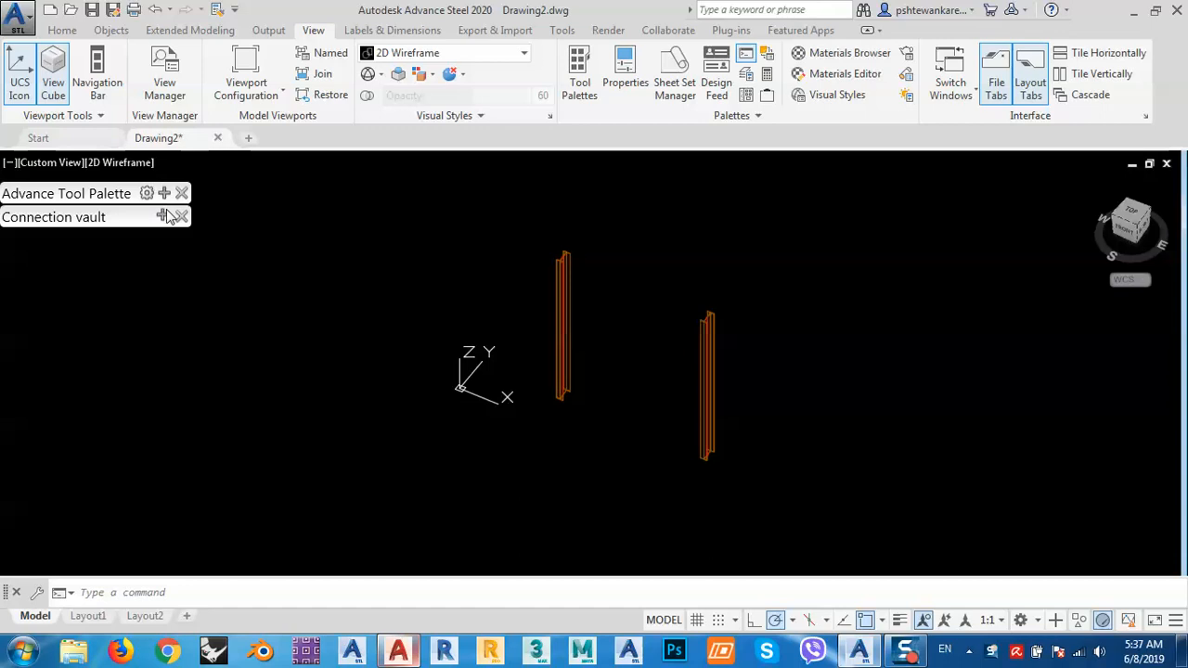
{"action": "mouse_move", "coordinate": [168, 216]}
{"action": "left_click", "coordinate": [18, 496]}
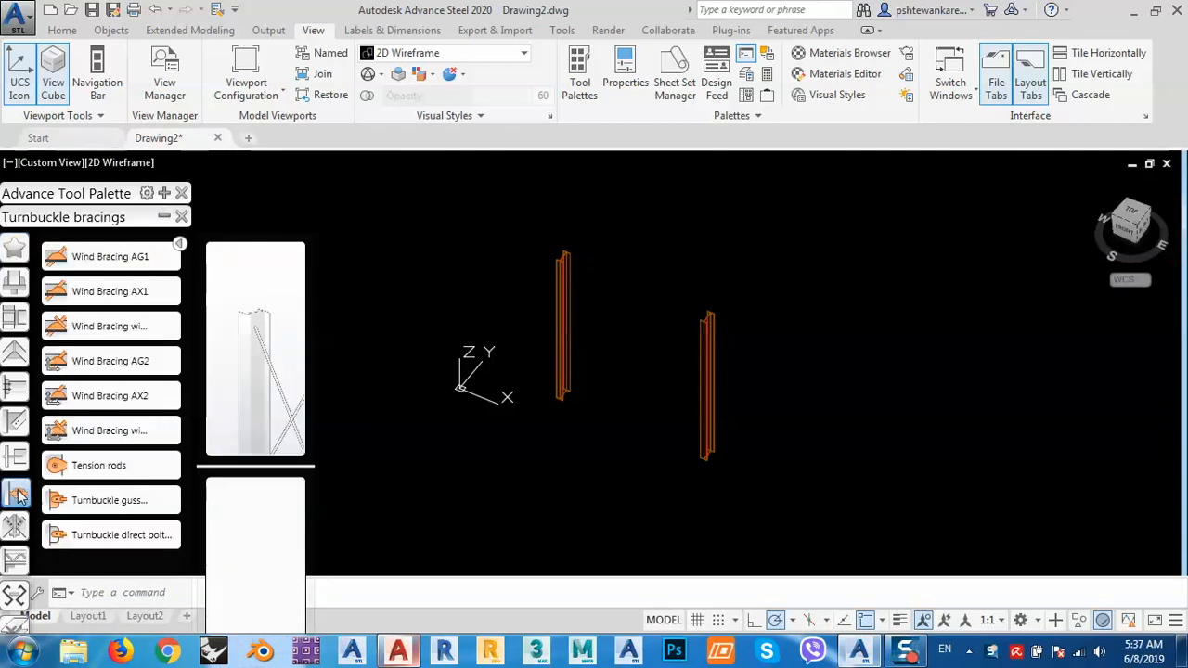
{"action": "left_click", "coordinate": [101, 471]}
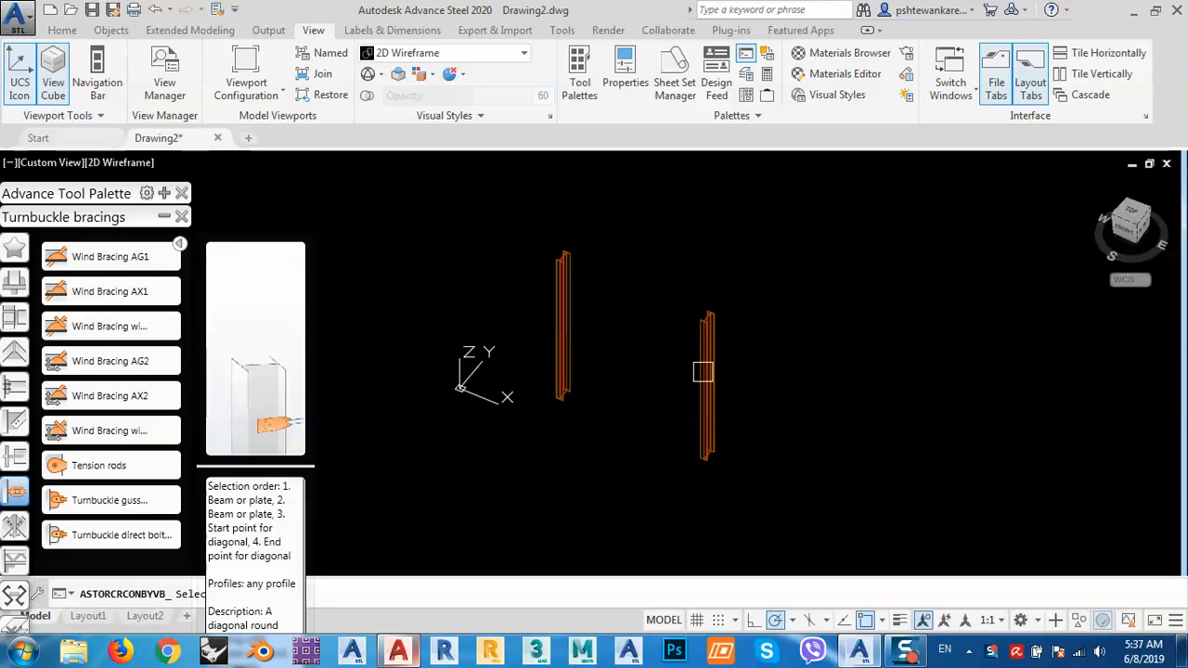
{"action": "key", "text": "Escape"}
{"action": "middle_click_drag", "start_coordinate": [504, 396], "coordinate": [546, 403]}
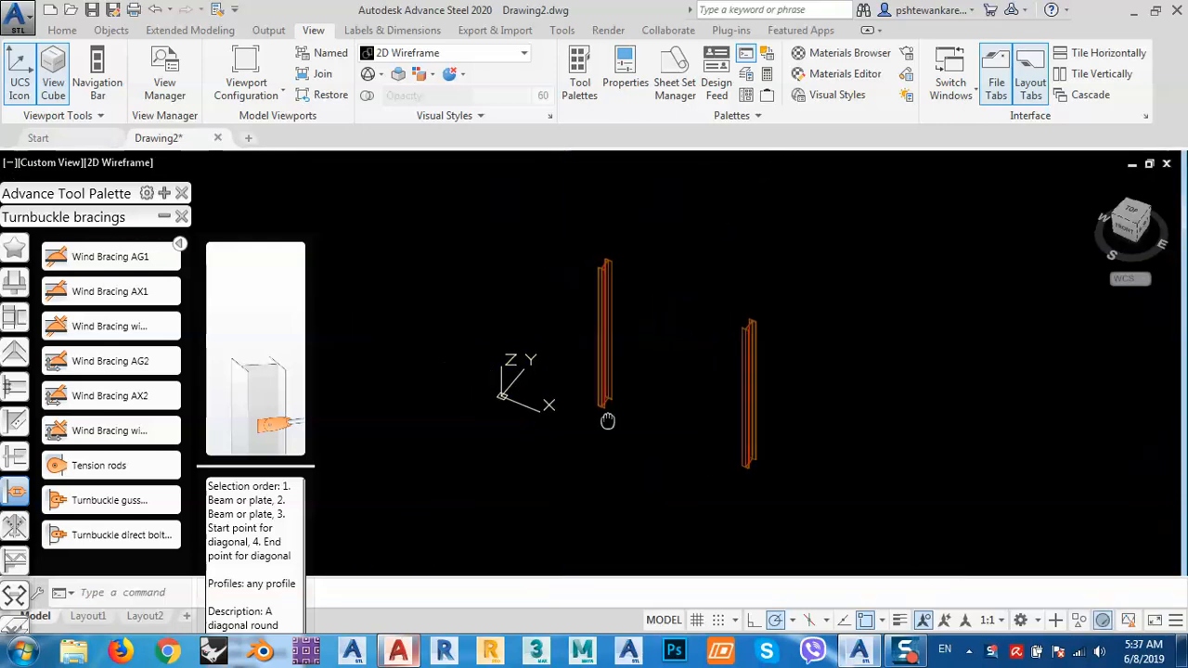
{"action": "left_click", "coordinate": [97, 470]}
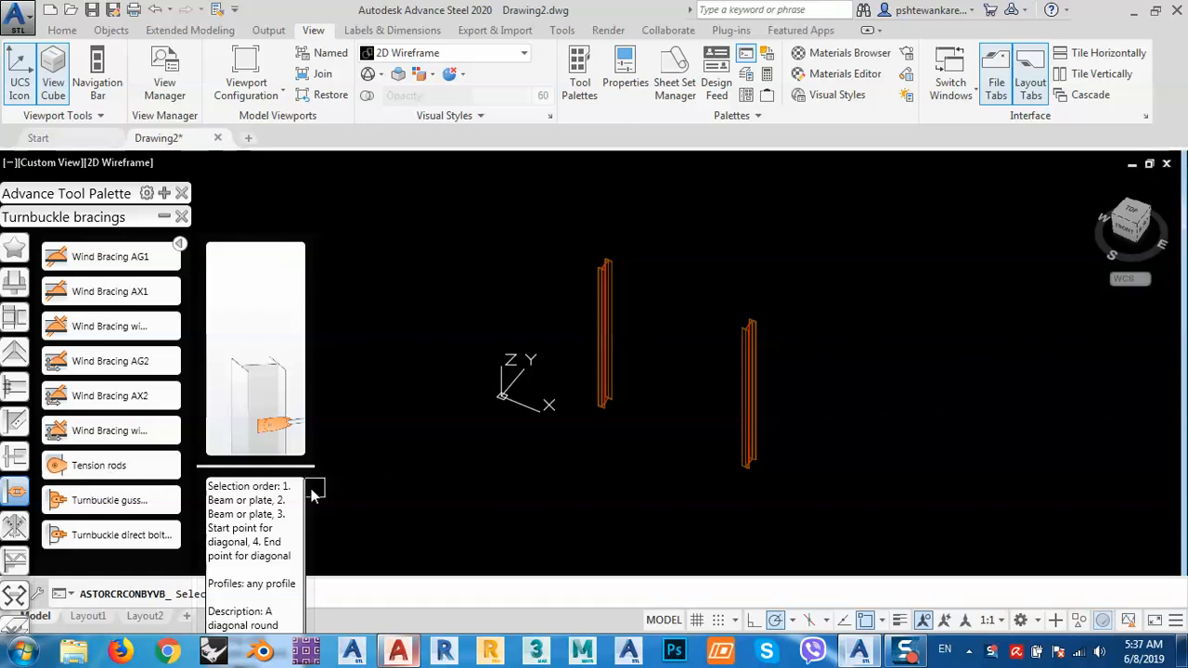
{"action": "left_click_drag", "start_coordinate": [85, 204], "coordinate": [102, 108]}
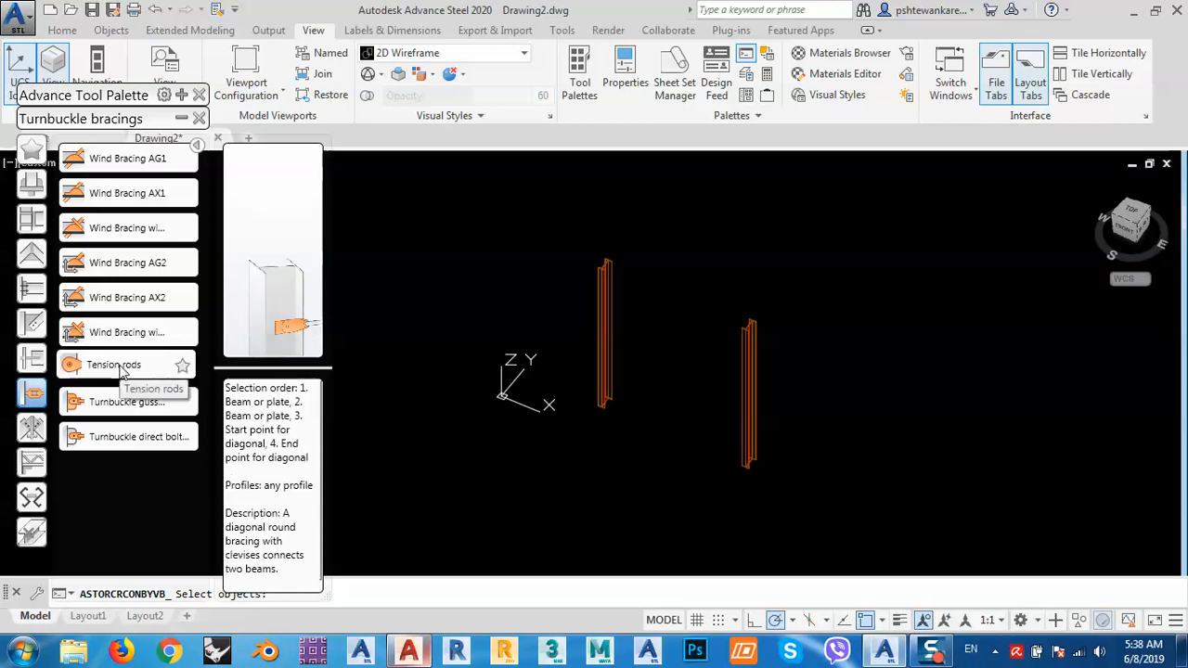
{"action": "left_click", "coordinate": [609, 344]}
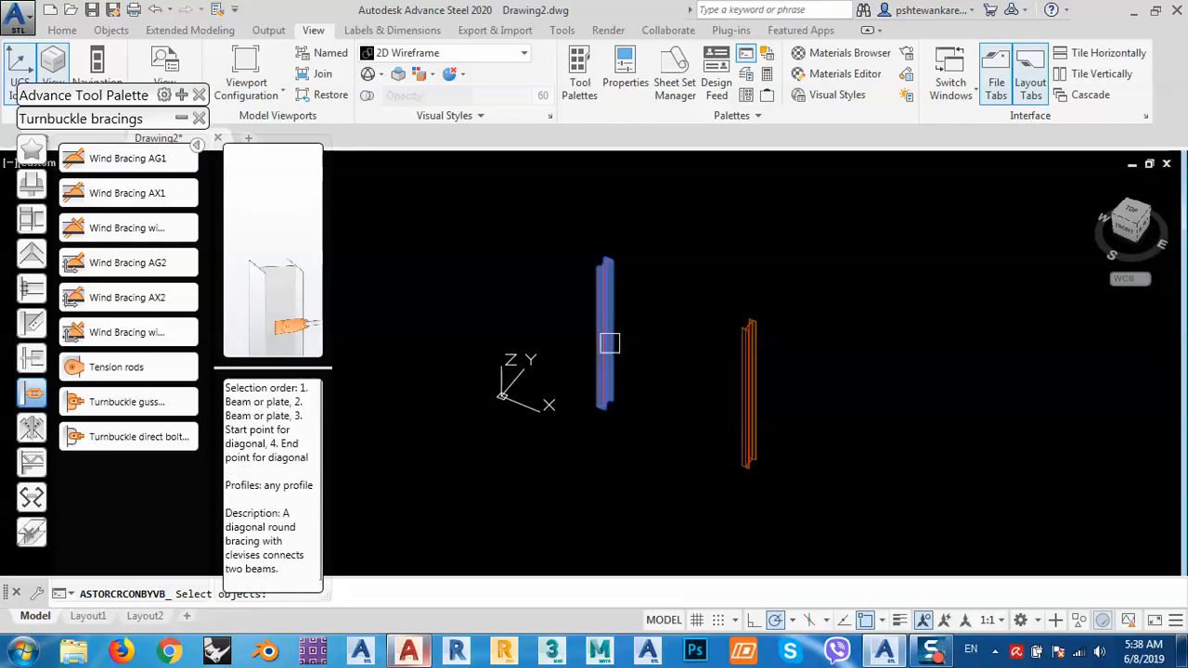
{"action": "key", "text": "Return"}
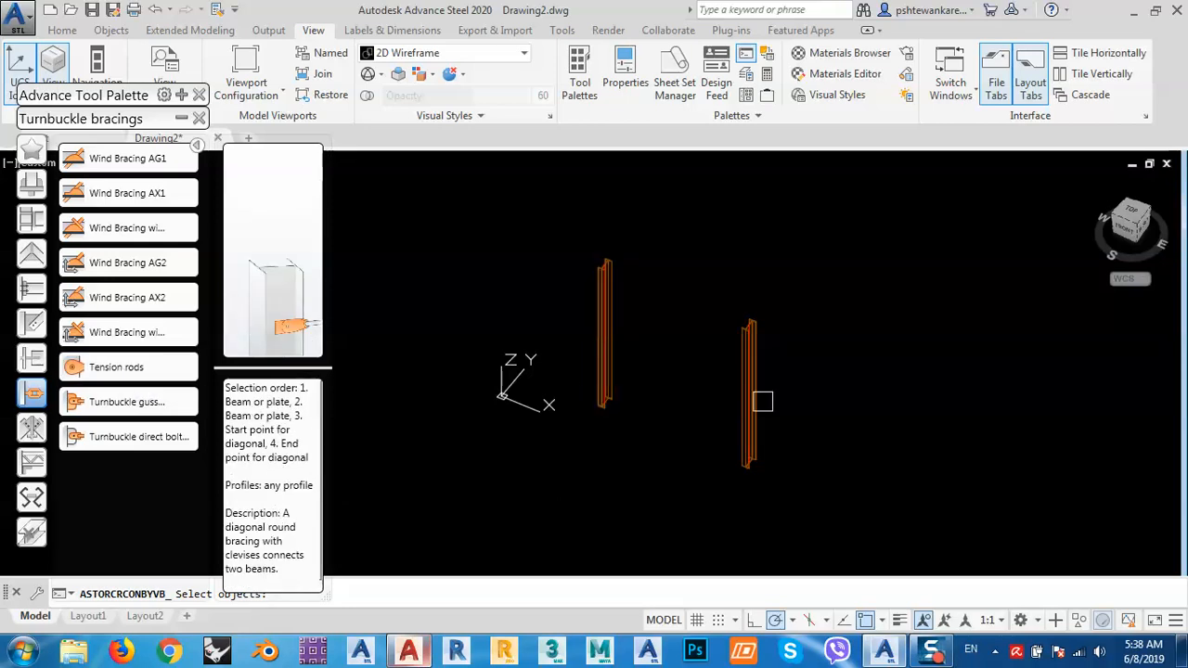
{"action": "left_click", "coordinate": [758, 398]}
{"action": "key", "text": "Return"}
Define the rod's system line from mid-height on the first column to the midpoint of the second column.
{"action": "scroll", "coordinate": [789, 416], "scroll_direction": "up", "scroll_amount": 7}
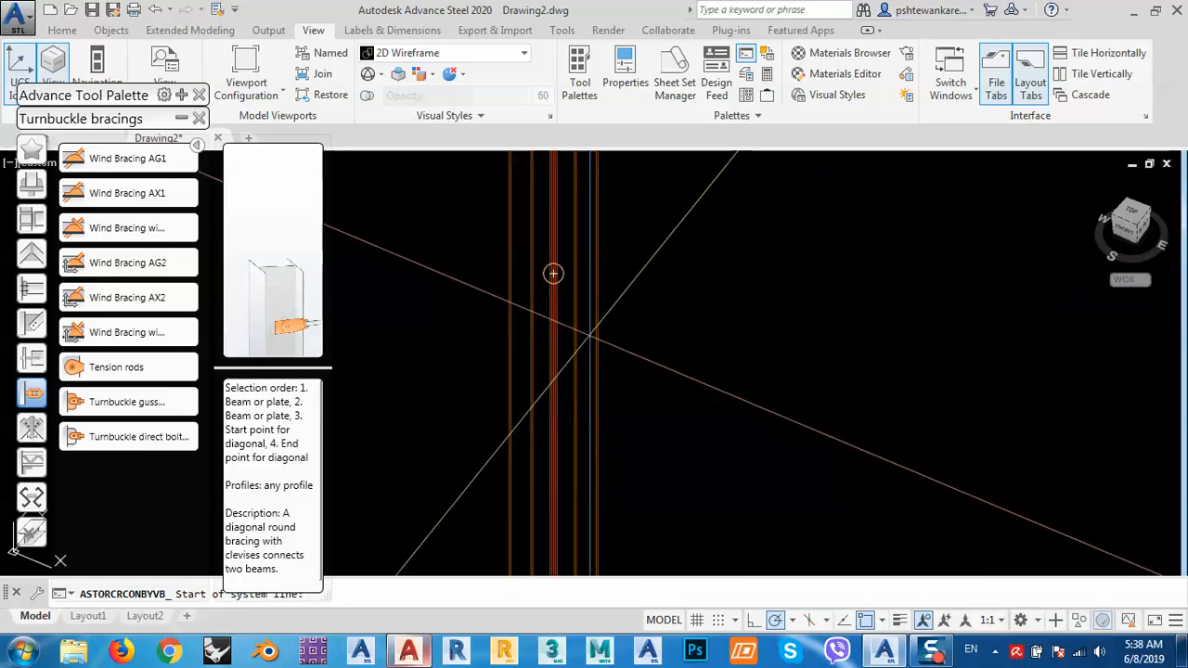
{"action": "left_click", "coordinate": [553, 275]}
{"action": "scroll", "coordinate": [553, 275], "scroll_direction": "down", "scroll_amount": 5}
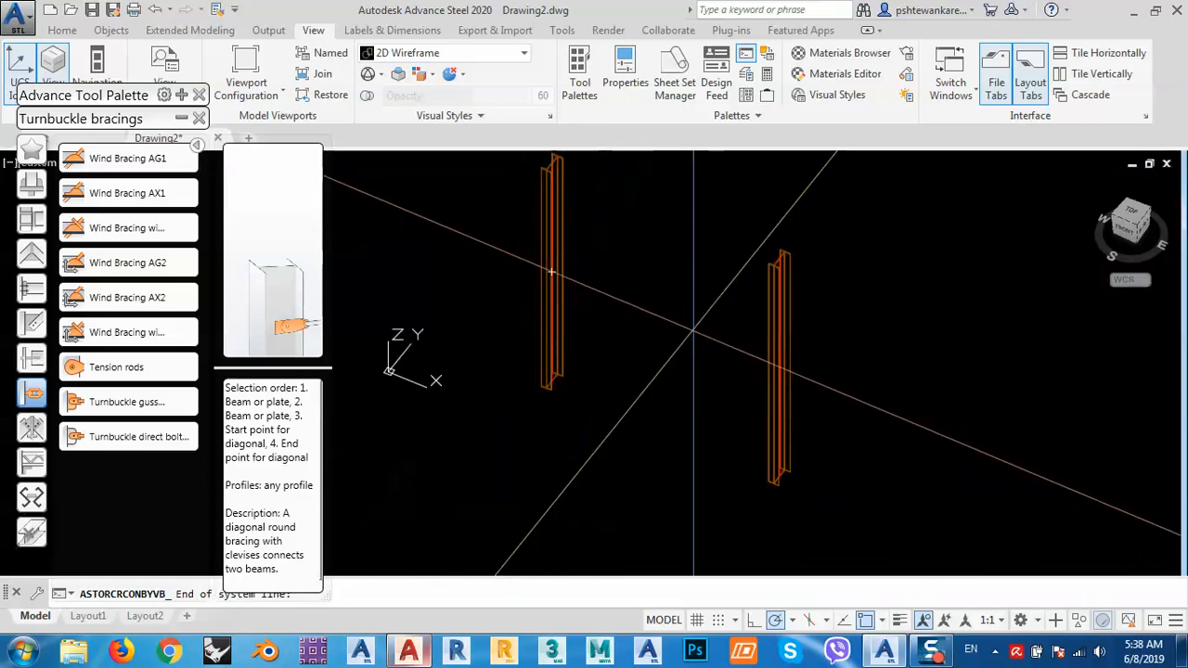
{"action": "scroll", "coordinate": [771, 371], "scroll_direction": "up", "scroll_amount": 5}
{"action": "left_click", "coordinate": [775, 367]}
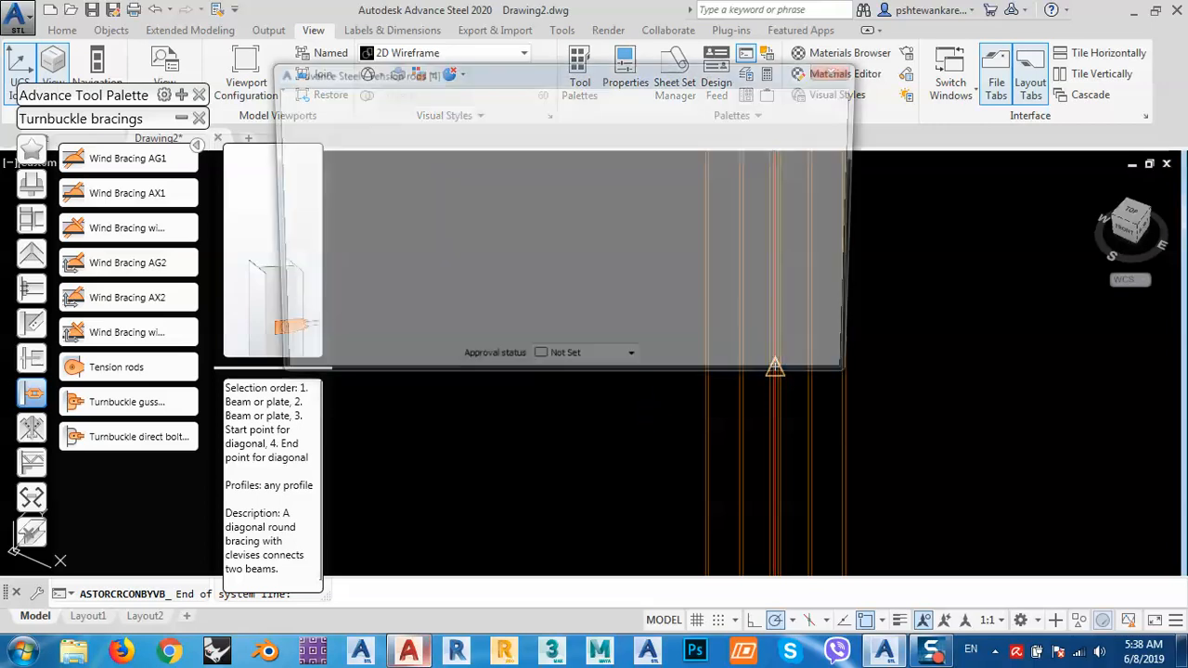
{"action": "scroll", "coordinate": [902, 269], "scroll_direction": "down", "scroll_amount": 4}
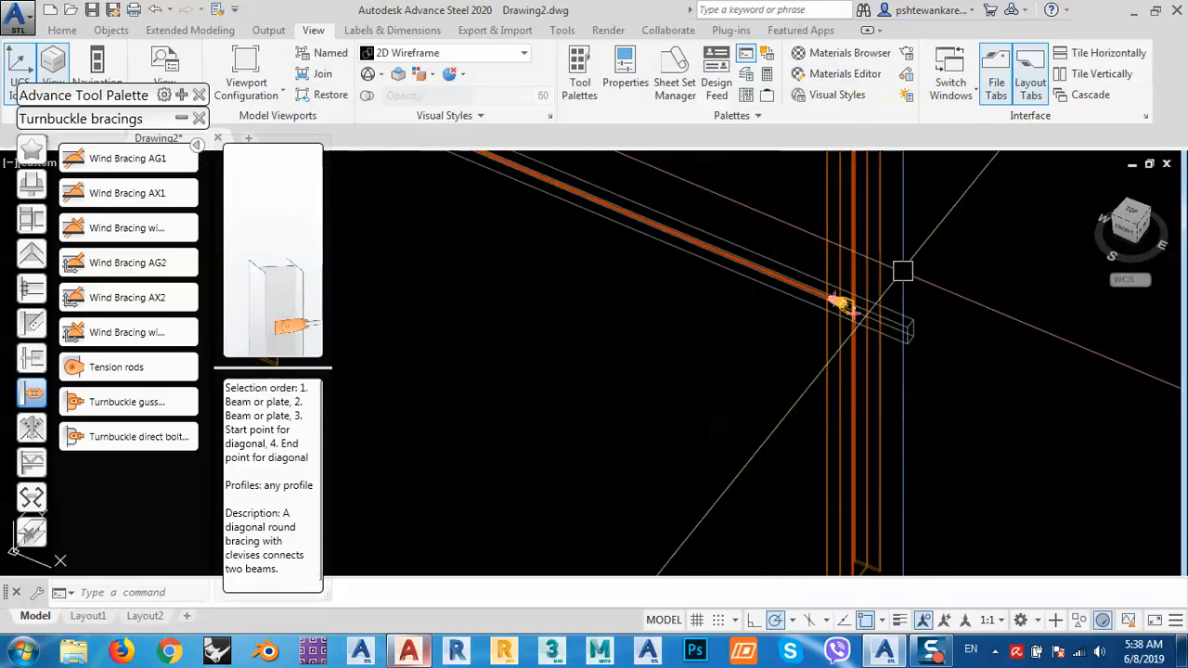
{"action": "middle_click_drag", "start_coordinate": [753, 310], "coordinate": [859, 382]}
{"action": "middle_click_drag", "start_coordinate": [724, 315], "coordinate": [827, 379]}
{"action": "middle_click_drag", "start_coordinate": [508, 285], "coordinate": [645, 363]}
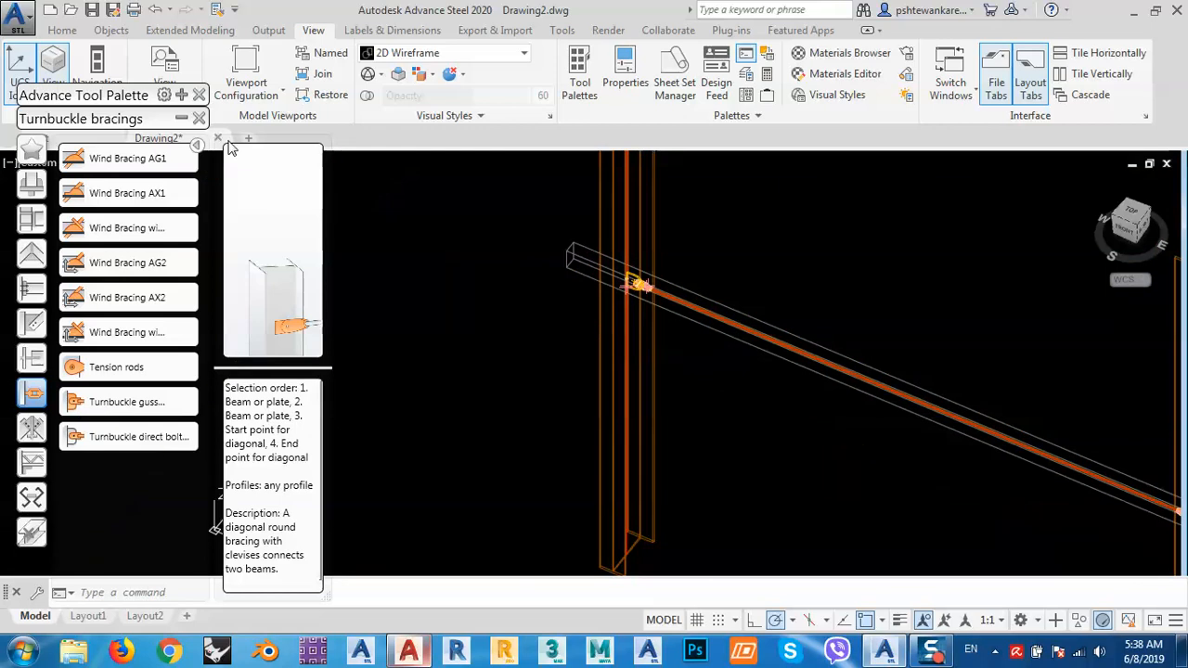
Collapse the connection vault, move the palettes clear of the ribbon, and set the visual style to Conceptual.
{"action": "left_click", "coordinate": [179, 118]}
{"action": "left_click_drag", "start_coordinate": [138, 98], "coordinate": [144, 279]}
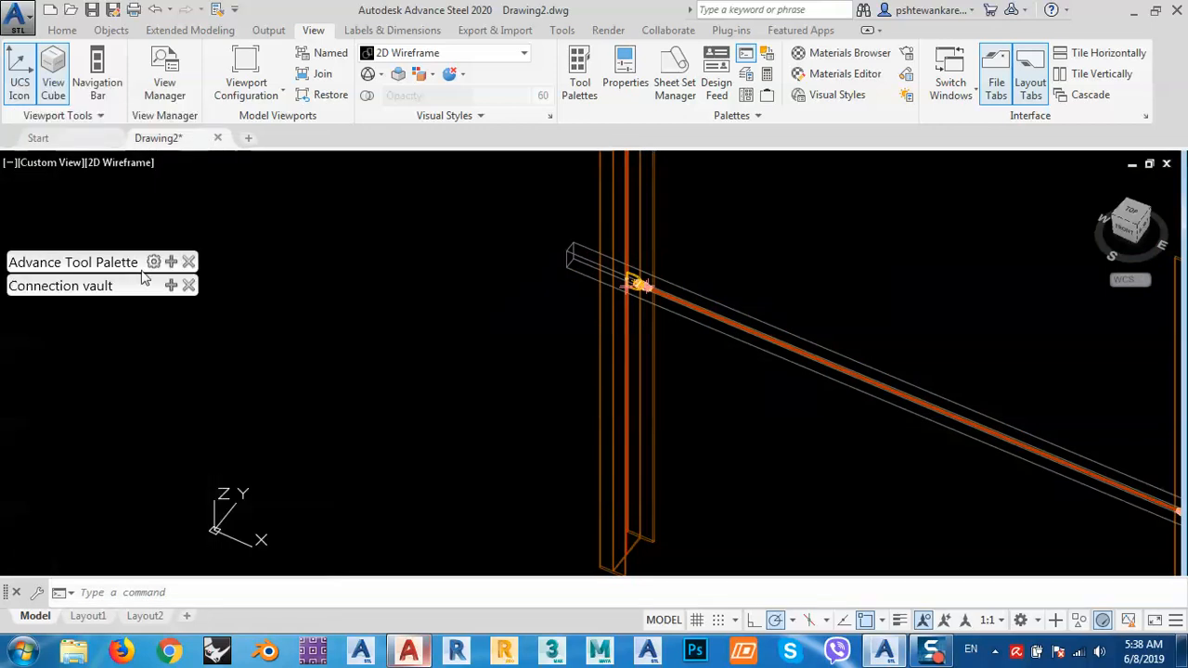
{"action": "left_click", "coordinate": [112, 155]}
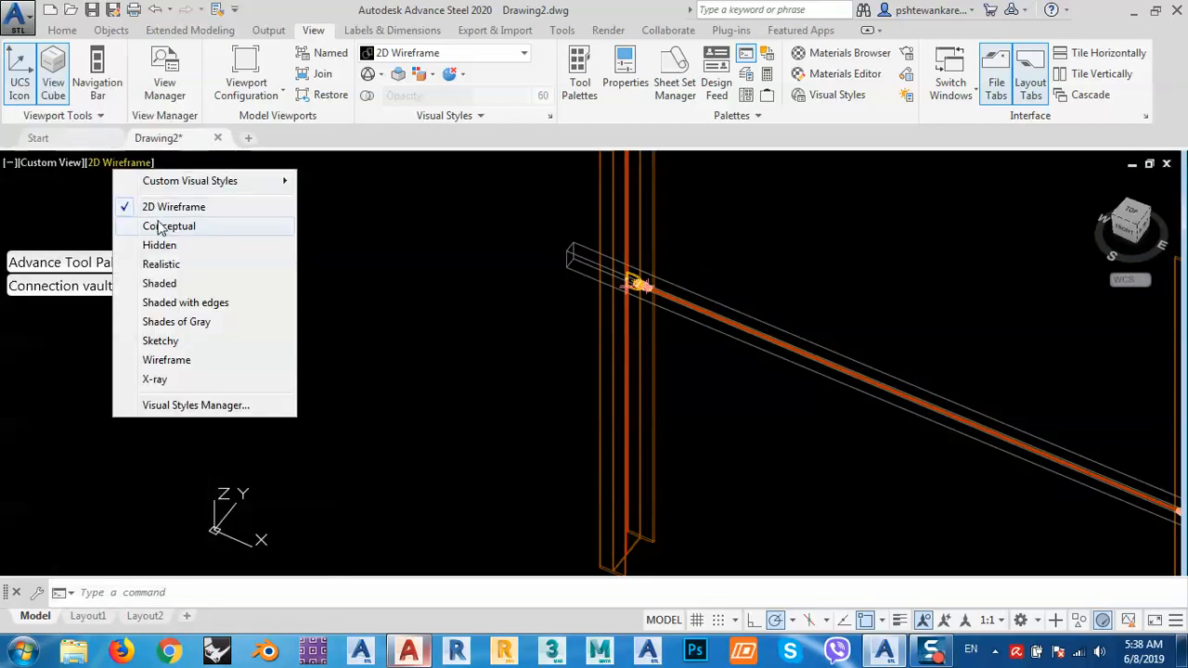
{"action": "left_click", "coordinate": [166, 225]}
Examine the clevis and gusset plate where the tension rod meets the column.
{"action": "scroll", "coordinate": [641, 281], "scroll_direction": "up", "scroll_amount": 10}
{"action": "middle_click_drag", "start_coordinate": [676, 334], "coordinate": [648, 320]}
{"action": "scroll", "coordinate": [678, 339], "scroll_direction": "down", "scroll_amount": 5}
{"action": "scroll", "coordinate": [681, 388], "scroll_direction": "up", "scroll_amount": 6}
{"action": "scroll", "coordinate": [721, 419], "scroll_direction": "up", "scroll_amount": 4}
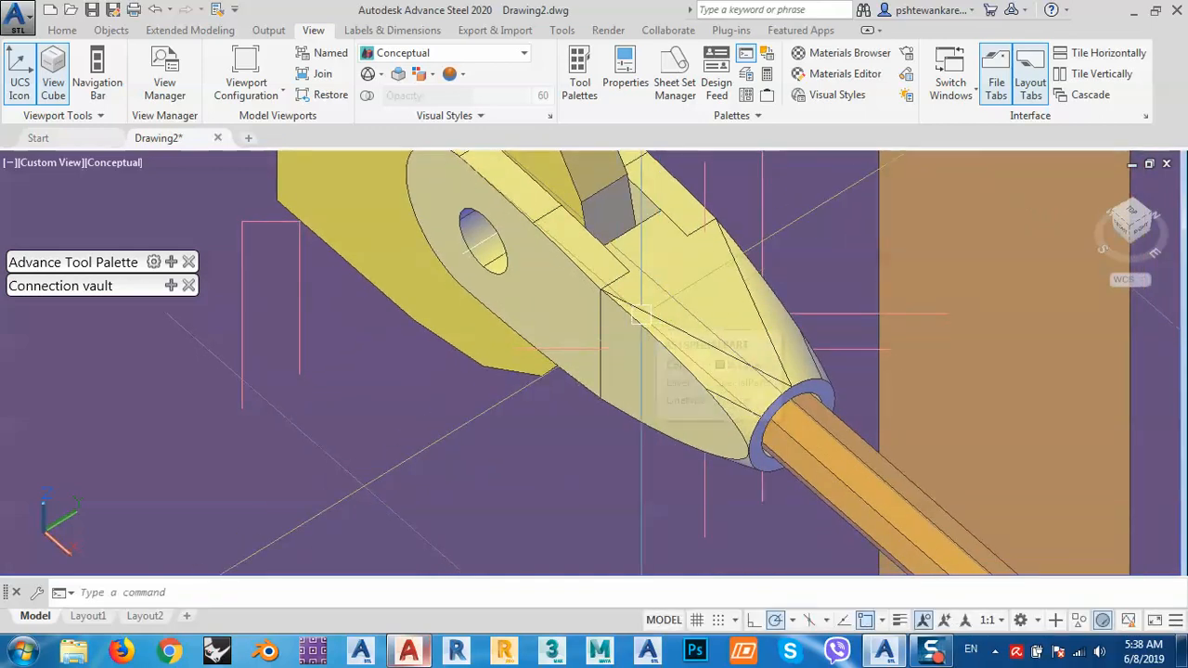
{"action": "scroll", "coordinate": [640, 316], "scroll_direction": "down", "scroll_amount": 4}
{"action": "mouse_move", "coordinate": [641, 316]}
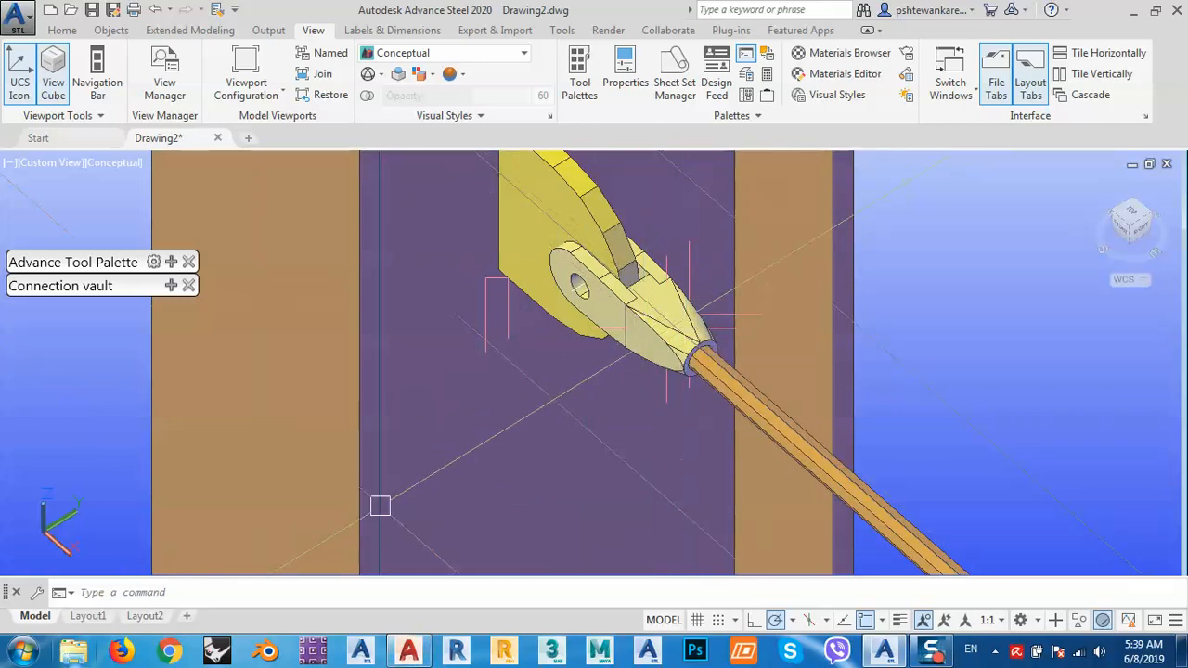
In Windows Explorer's folder options for drive C:, show hidden files, folders and drives, and unhide protected operating system files.
{"action": "left_click", "coordinate": [75, 653]}
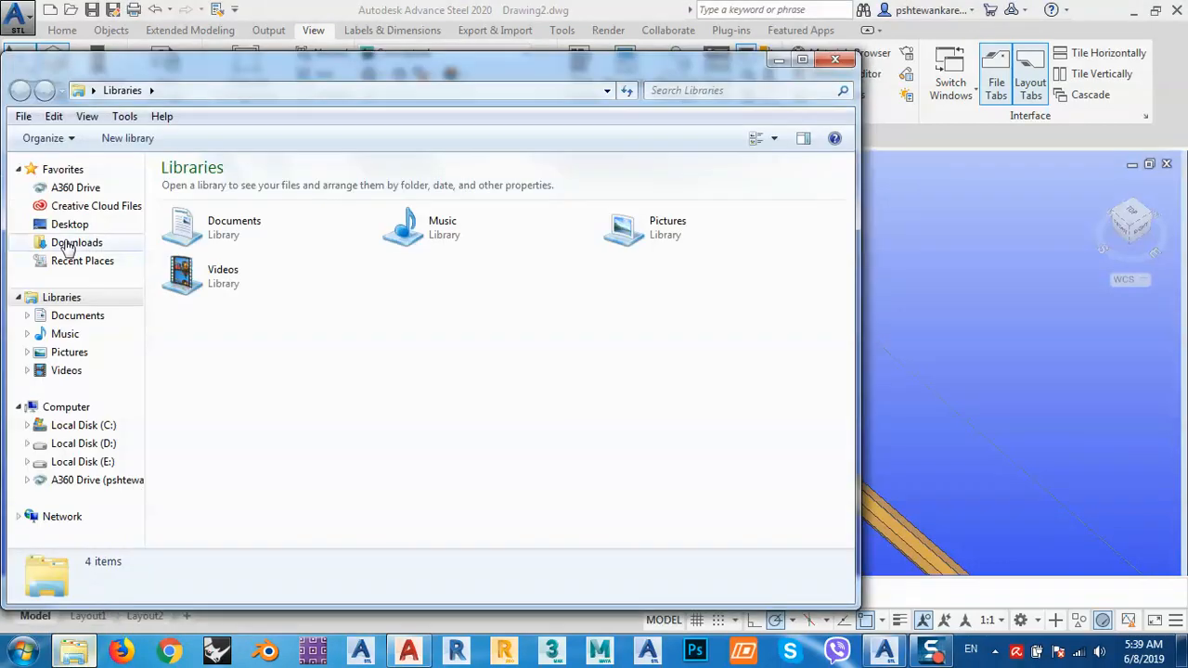
{"action": "left_click", "coordinate": [92, 427]}
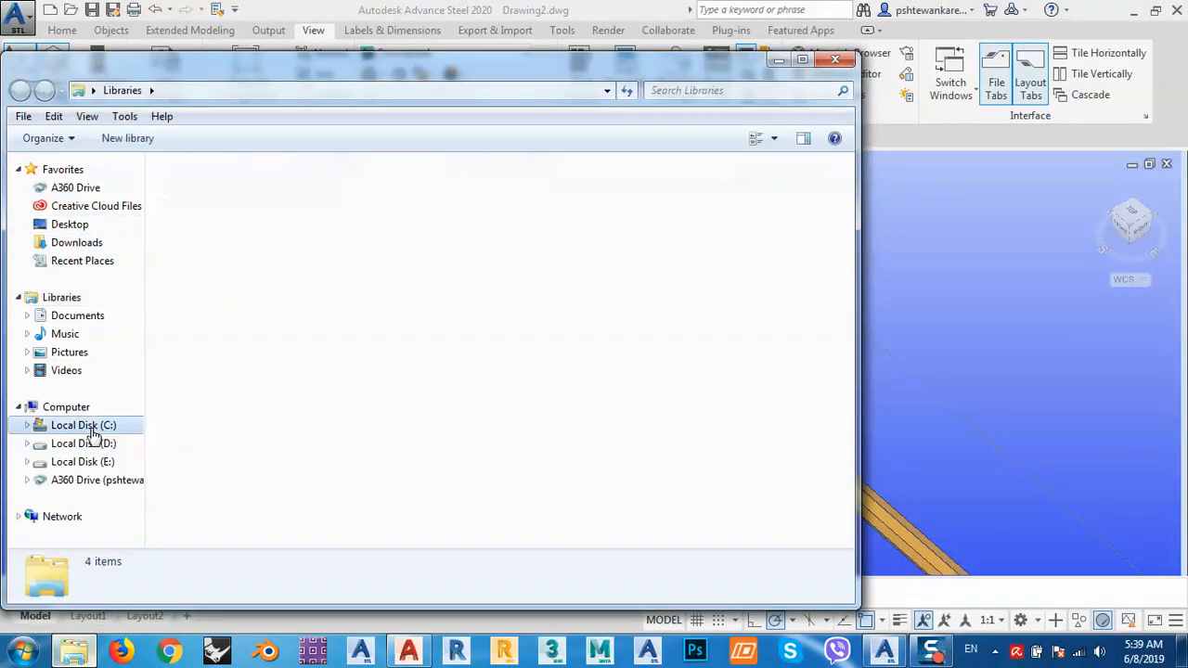
{"action": "left_click", "coordinate": [126, 118]}
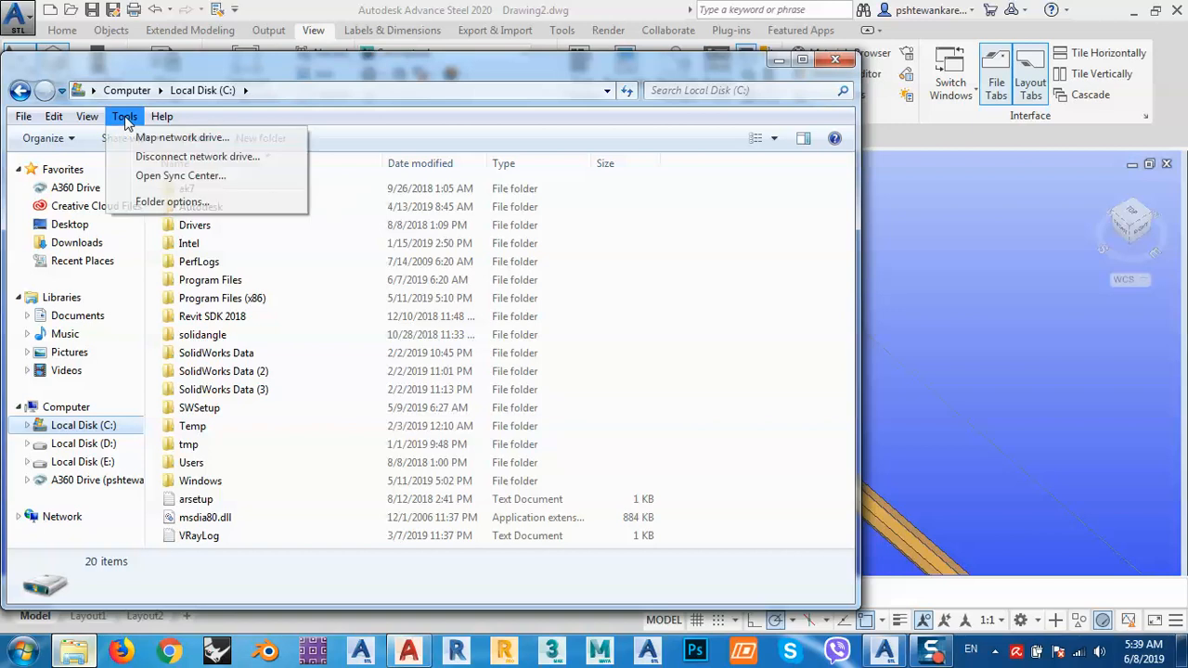
{"action": "left_click", "coordinate": [148, 202]}
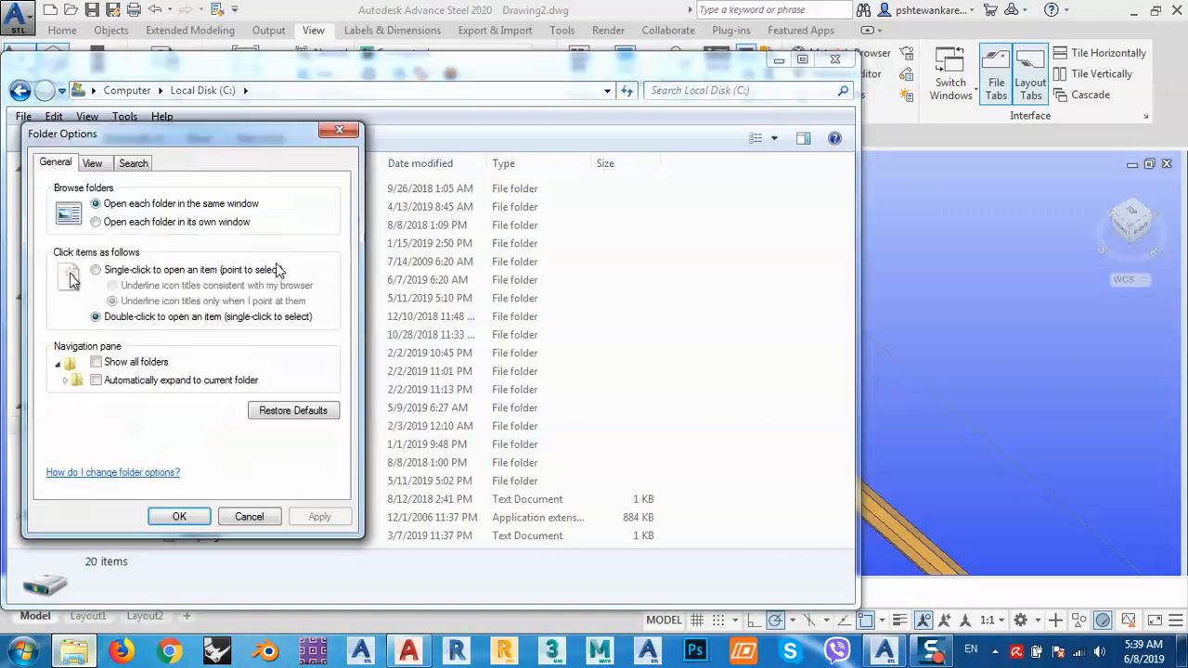
{"action": "left_click", "coordinate": [92, 163]}
{"action": "left_click", "coordinate": [160, 408]}
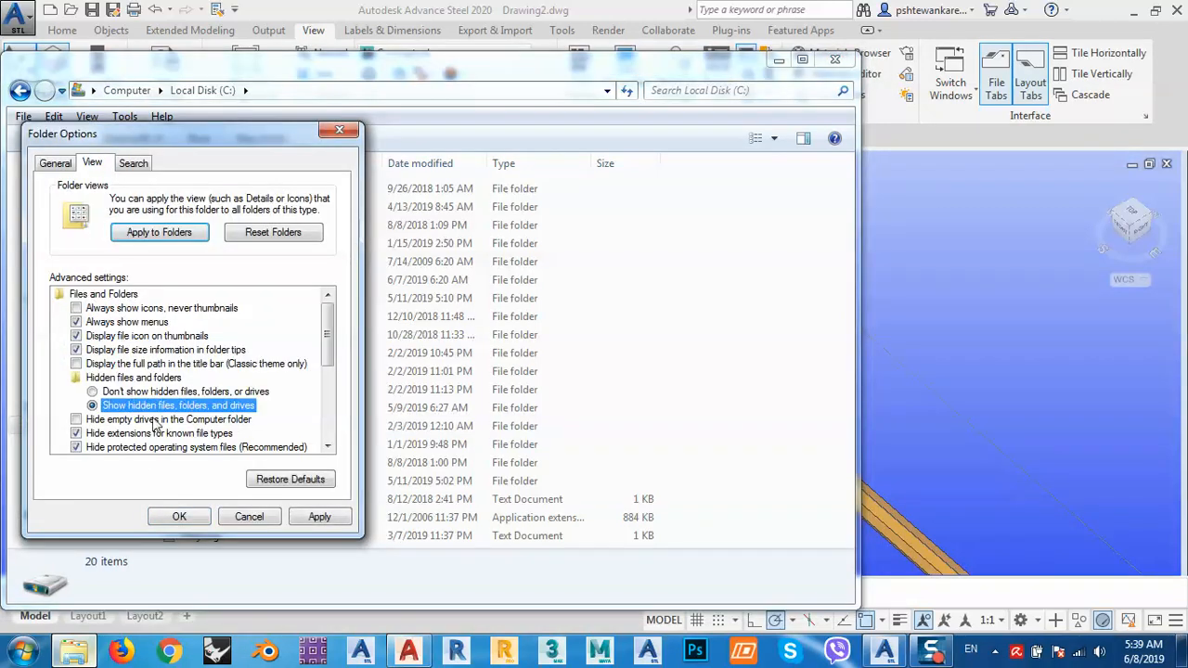
{"action": "left_click", "coordinate": [76, 448]}
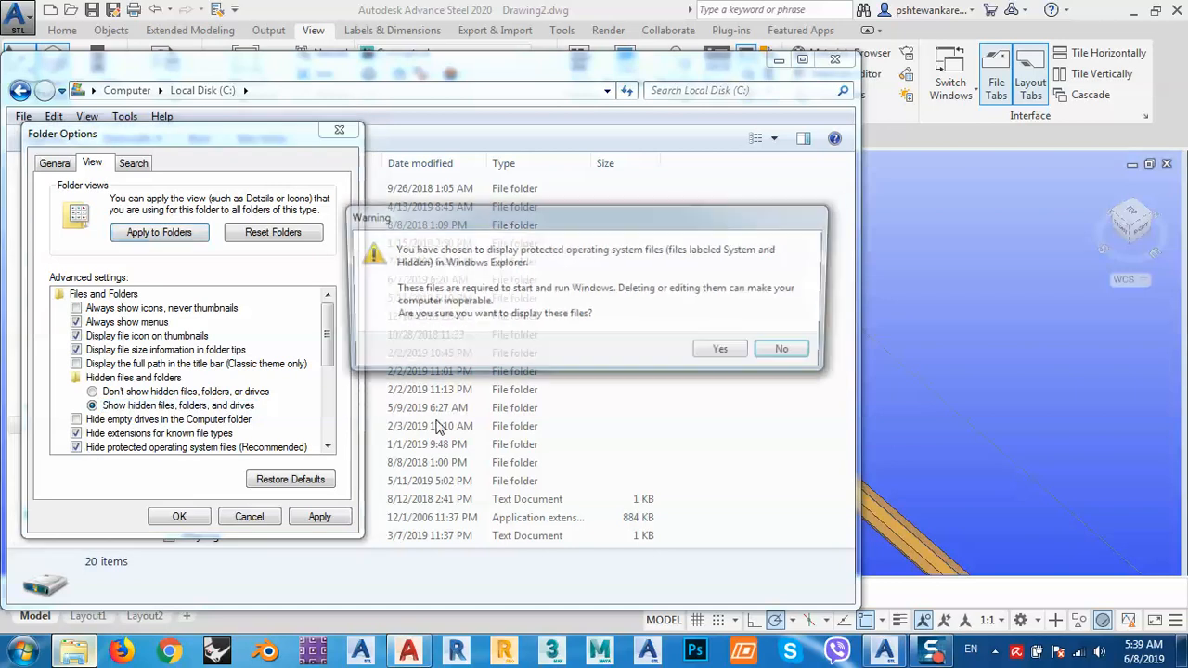
{"action": "left_click", "coordinate": [727, 355]}
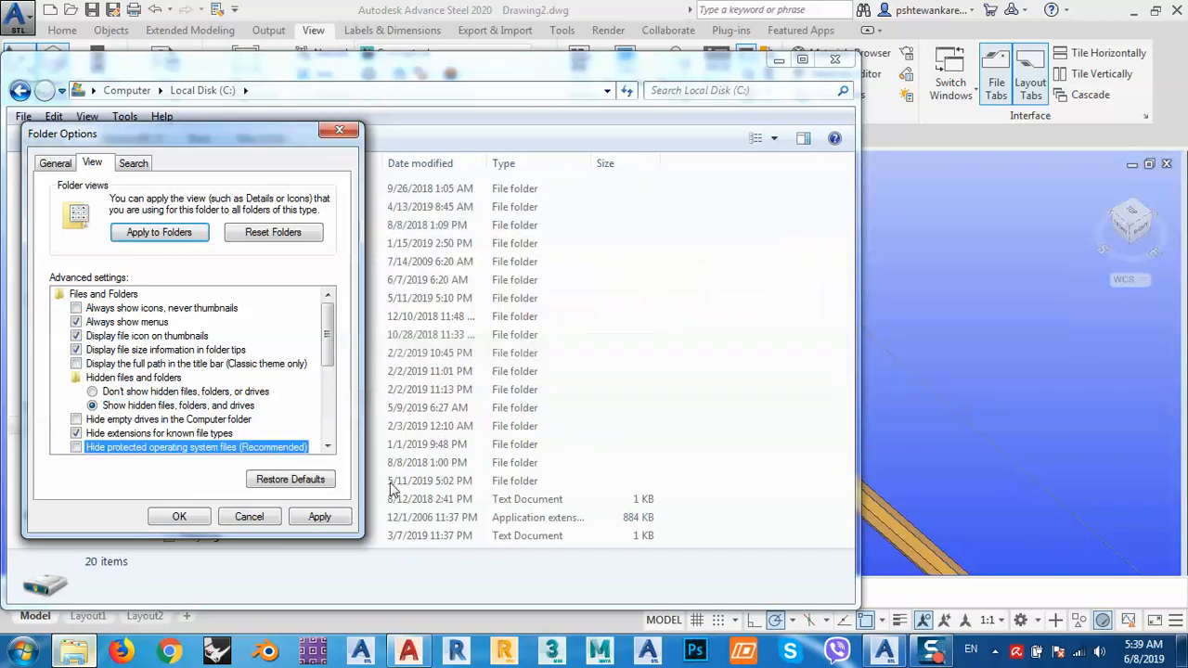
{"action": "left_click", "coordinate": [319, 517]}
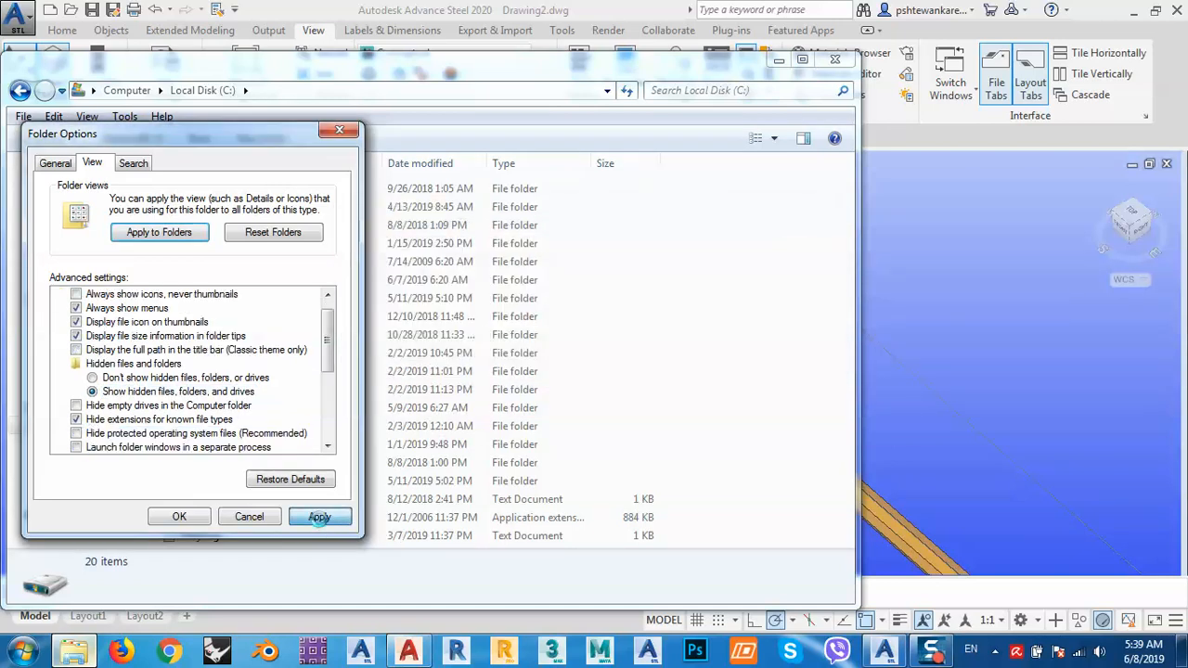
{"action": "left_click", "coordinate": [183, 518]}
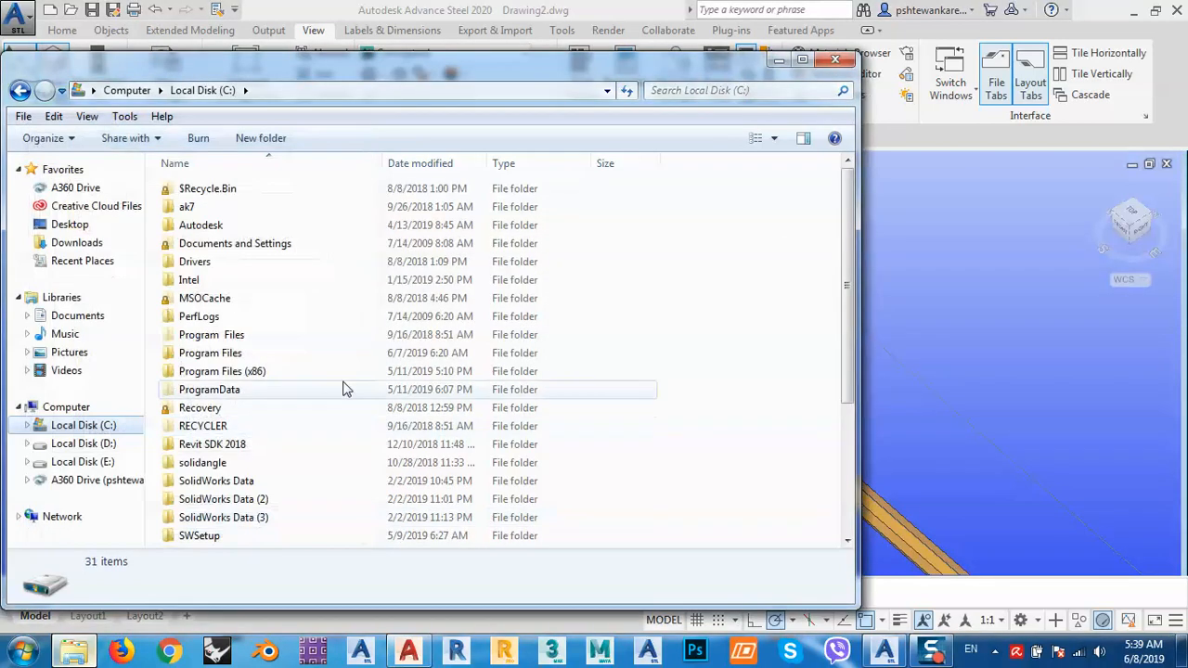
Go to the folder C:\ProgramData\Autodesk\Advance Steel 2020 and move the Explorer window aside to reveal the model.
{"action": "double_click", "coordinate": [213, 391]}
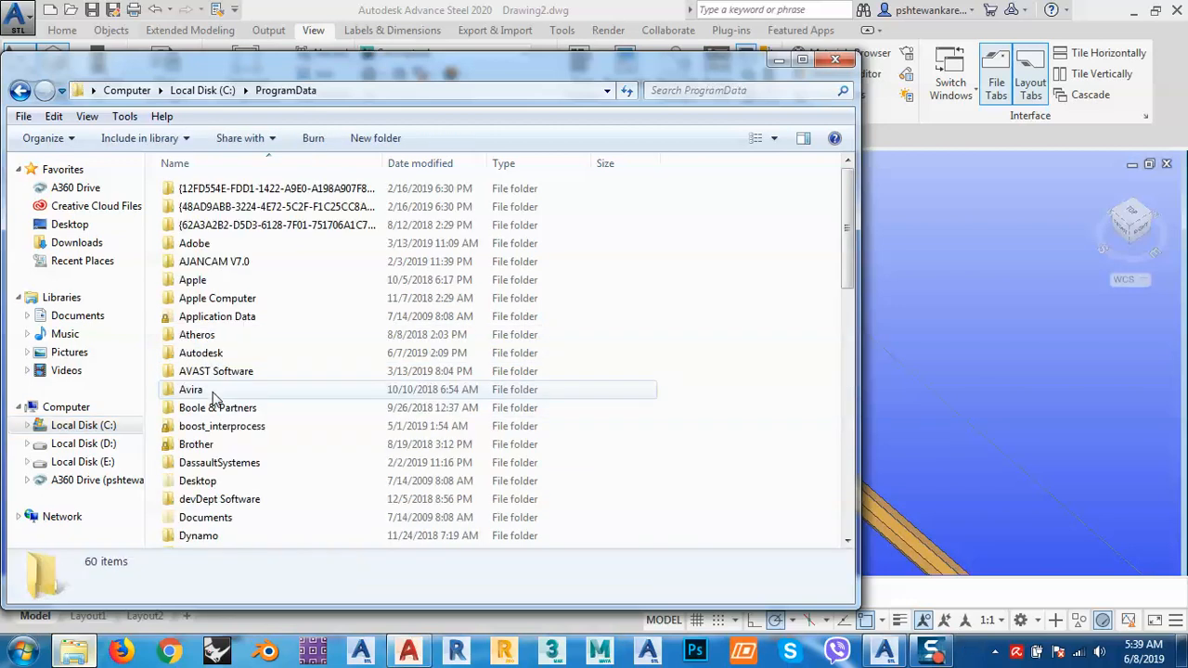
{"action": "double_click", "coordinate": [223, 355]}
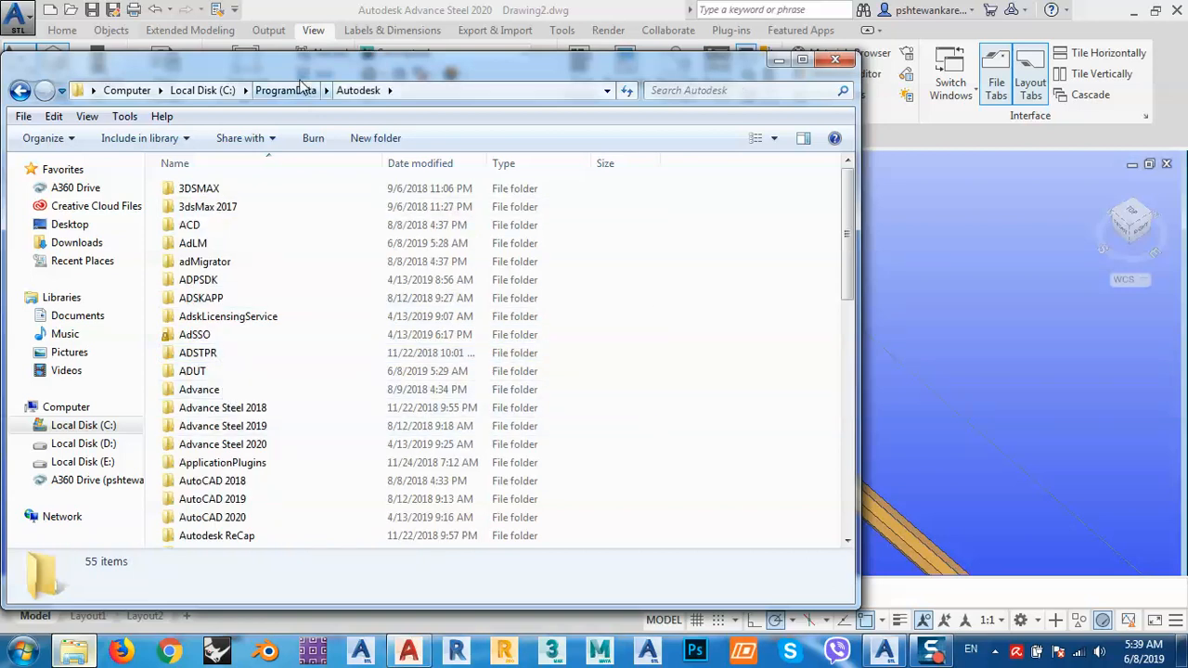
{"action": "left_click_drag", "start_coordinate": [338, 66], "coordinate": [507, 57]}
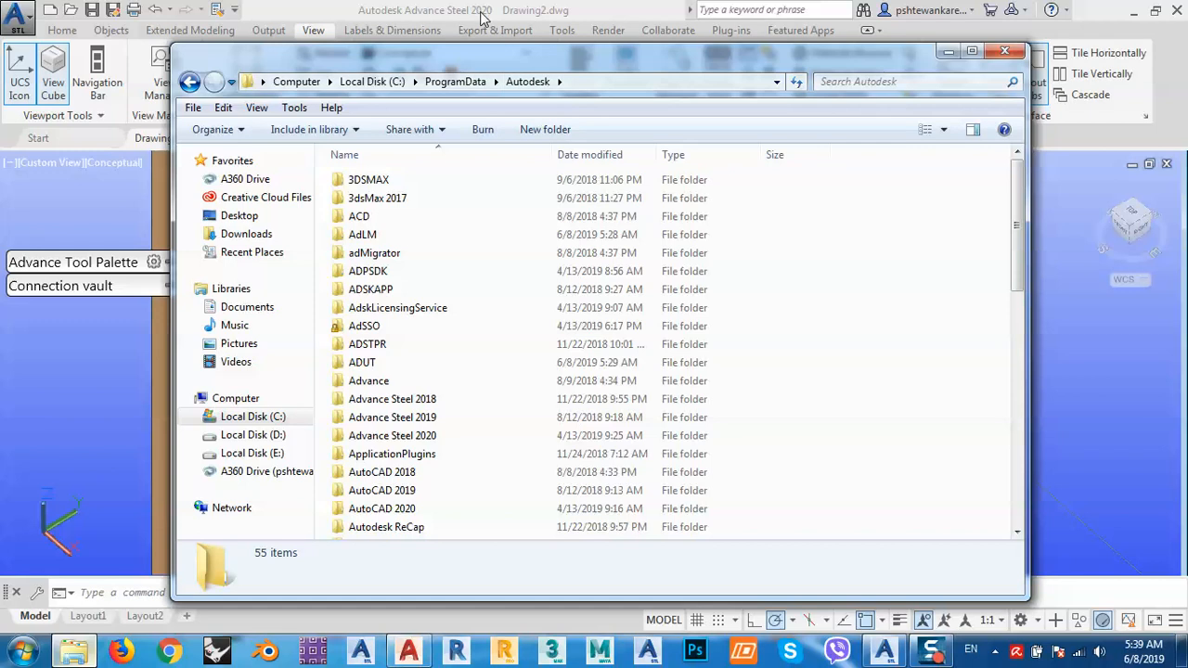
{"action": "double_click", "coordinate": [386, 436]}
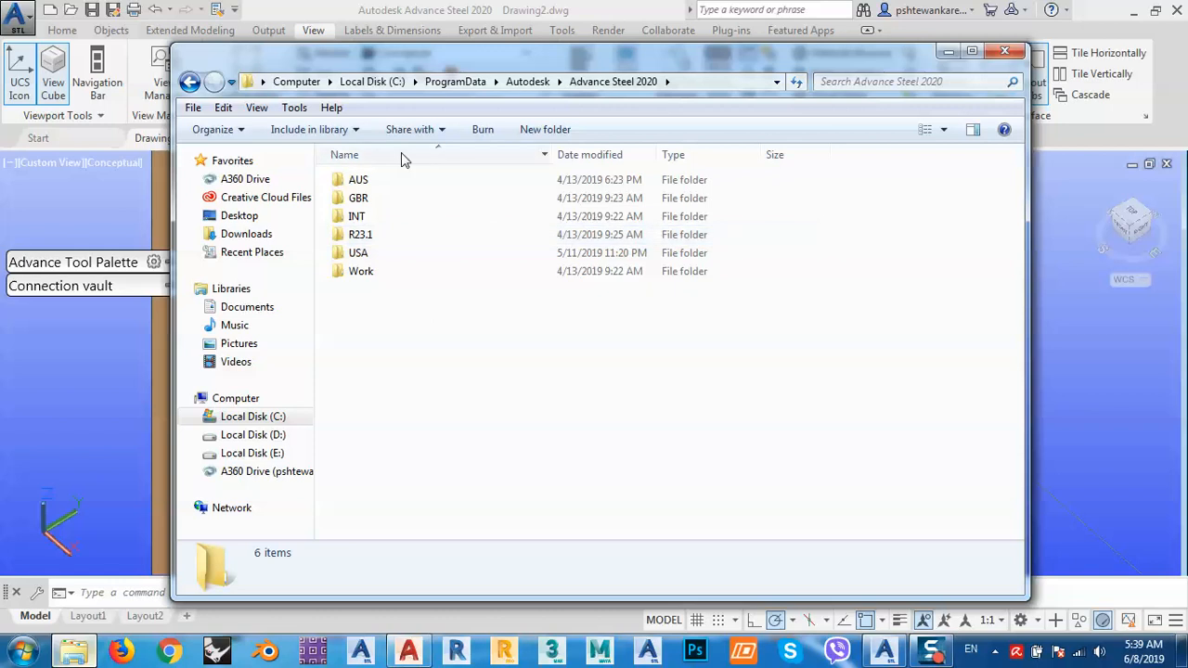
{"action": "left_click_drag", "start_coordinate": [417, 56], "coordinate": [674, 70]}
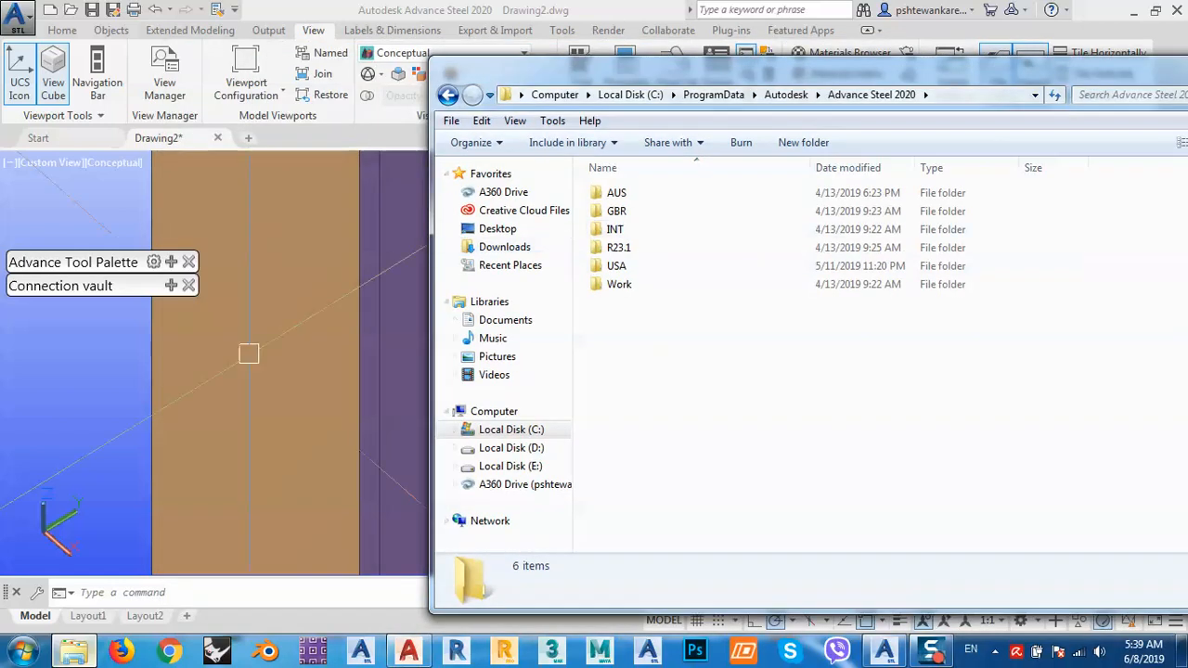
Switch to Advance Steel, check the country flag in the drawing styles palette, and return to the Advance Steel 2020 folder.
{"action": "left_click", "coordinate": [93, 345]}
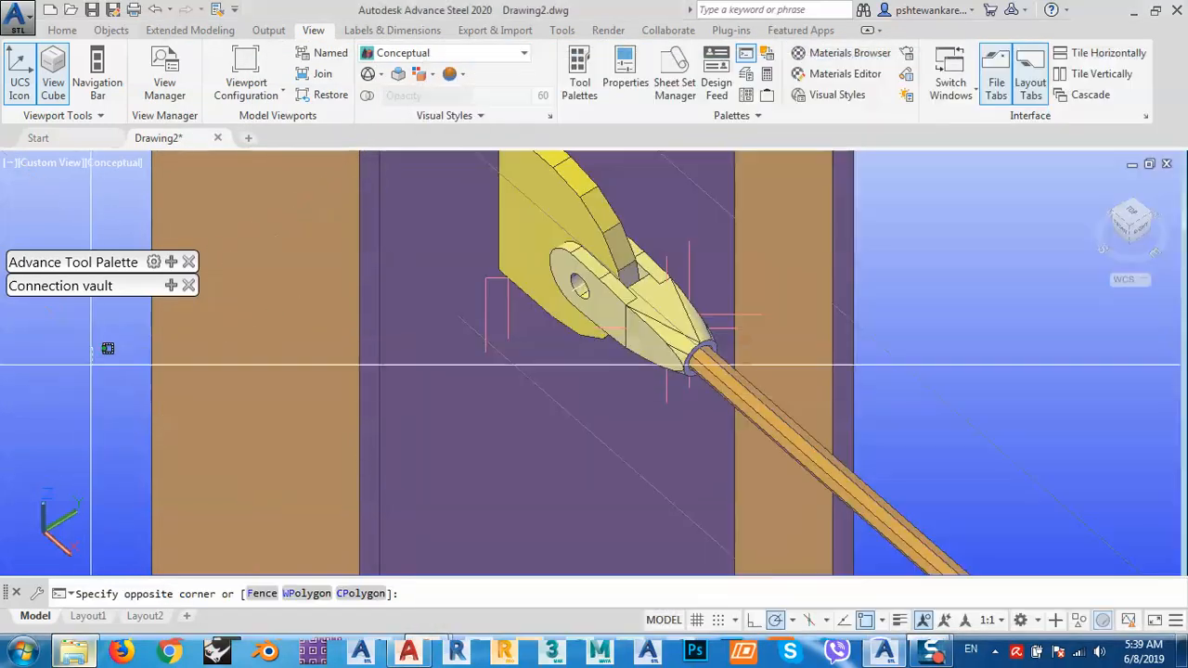
{"action": "left_click", "coordinate": [101, 387]}
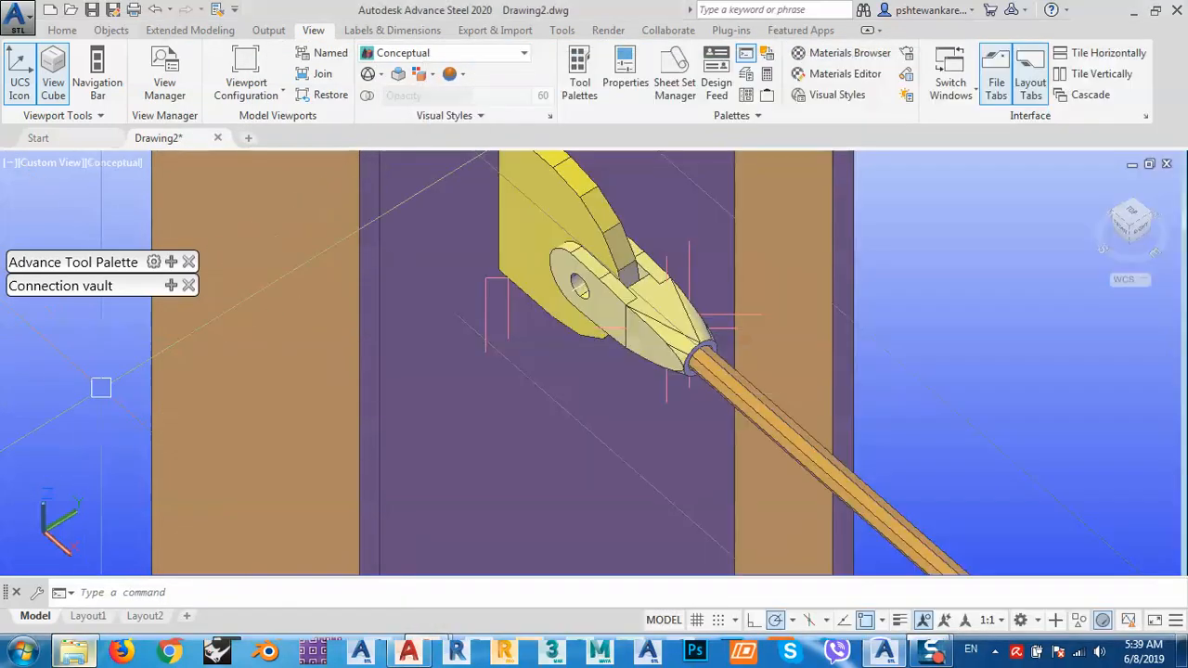
{"action": "left_click", "coordinate": [272, 31]}
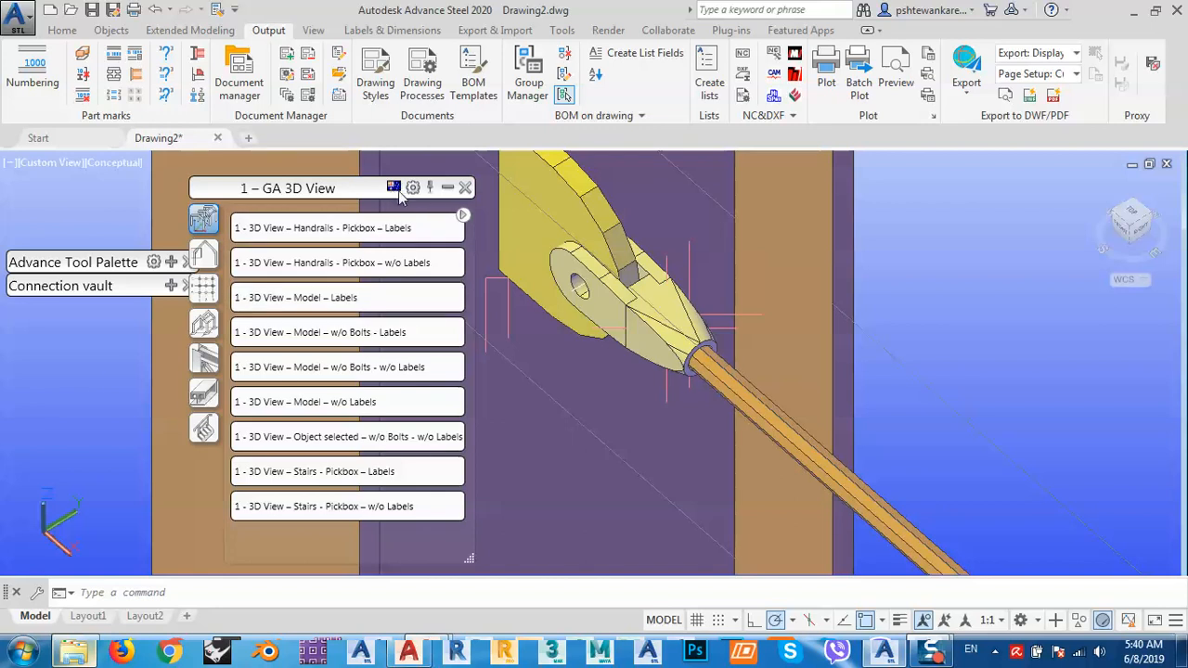
{"action": "left_click", "coordinate": [464, 188]}
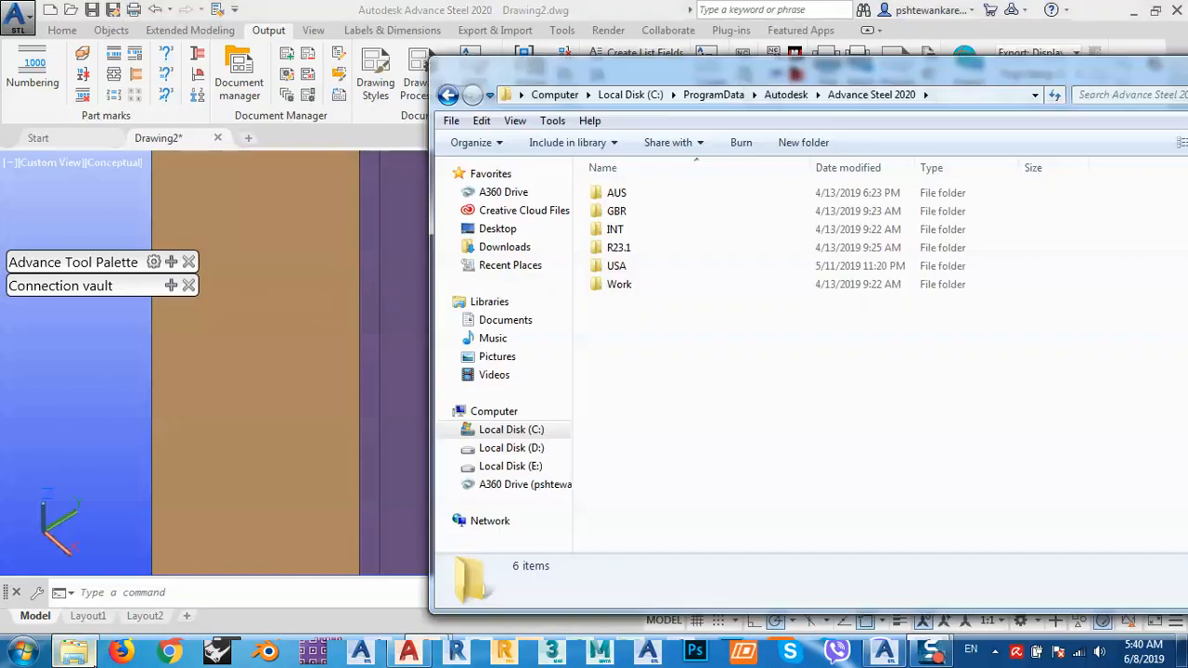
In the Advance Steel 2020 folder, open AUS\Shared\ConnectionTemplates and view the Sample drawing there.
{"action": "left_click", "coordinate": [74, 653]}
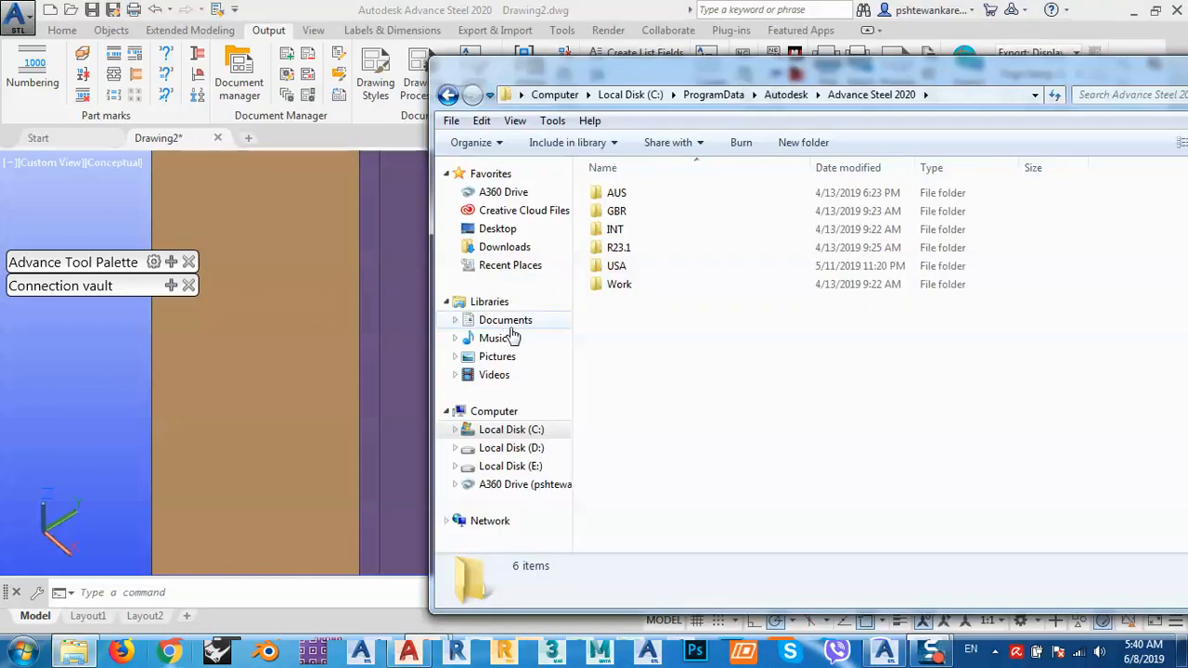
{"action": "left_click_drag", "start_coordinate": [701, 105], "coordinate": [506, 85]}
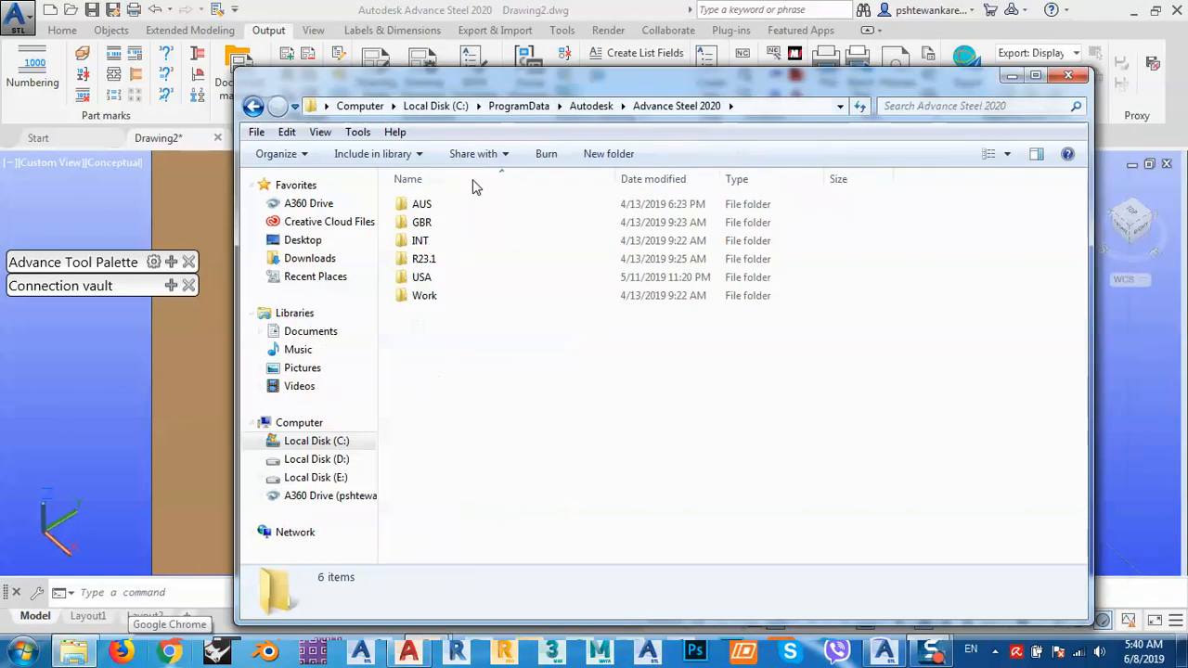
{"action": "double_click", "coordinate": [432, 208]}
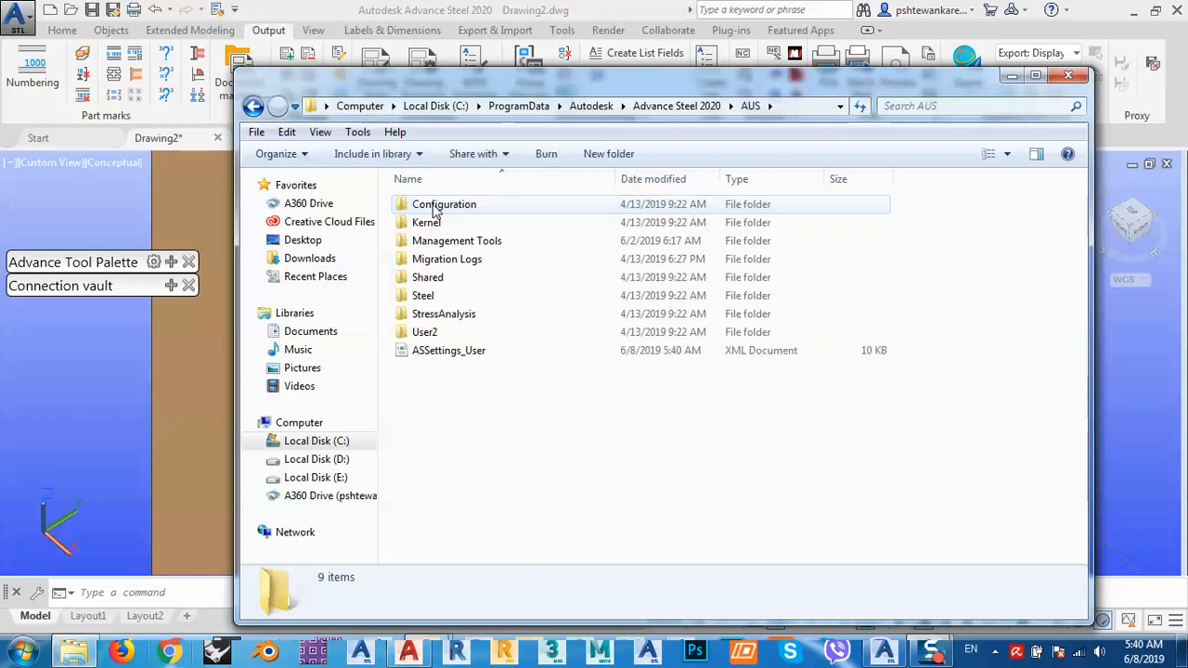
{"action": "double_click", "coordinate": [428, 278]}
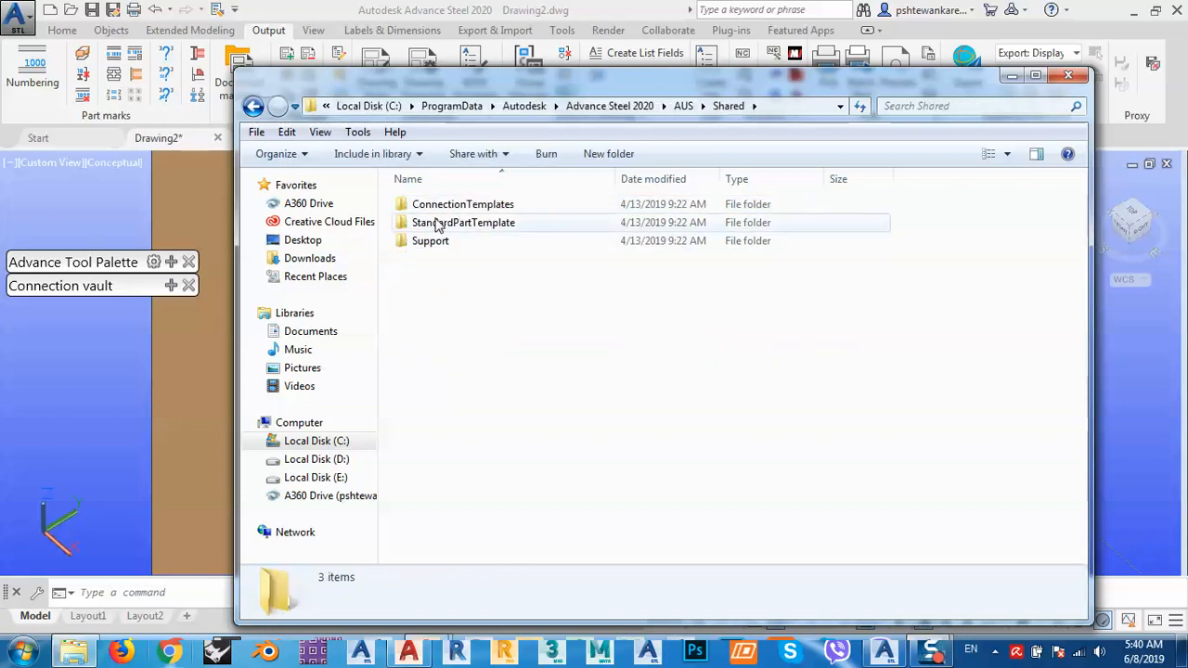
{"action": "double_click", "coordinate": [483, 212]}
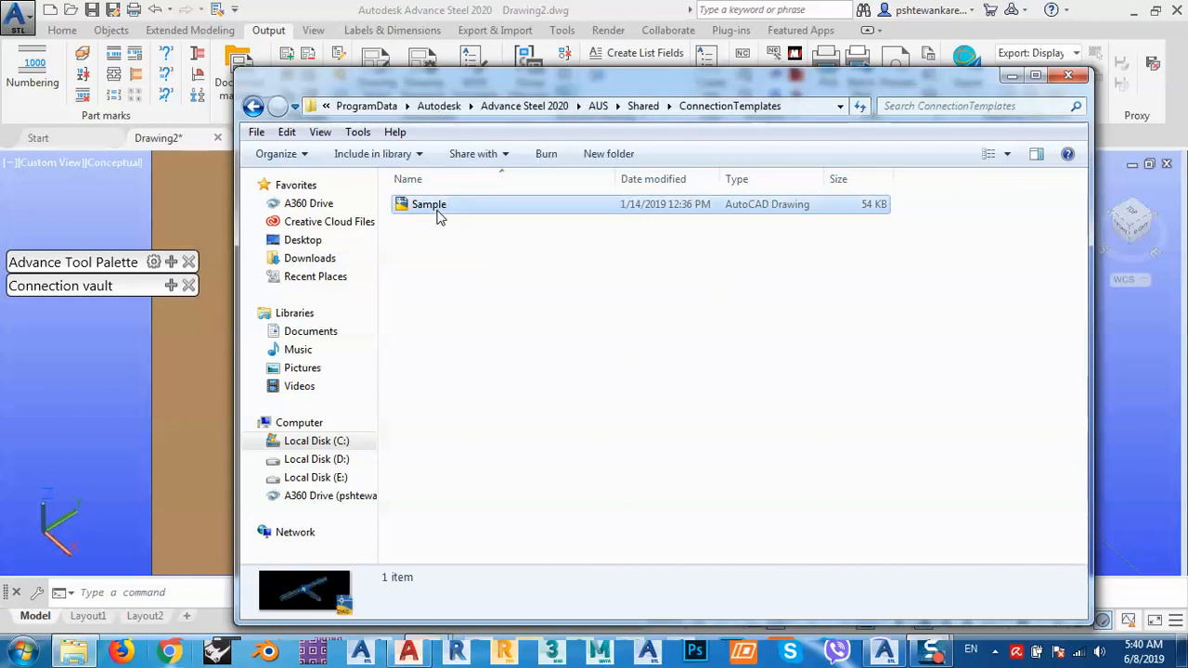
{"action": "left_click", "coordinate": [433, 209]}
{"action": "left_click", "coordinate": [476, 303]}
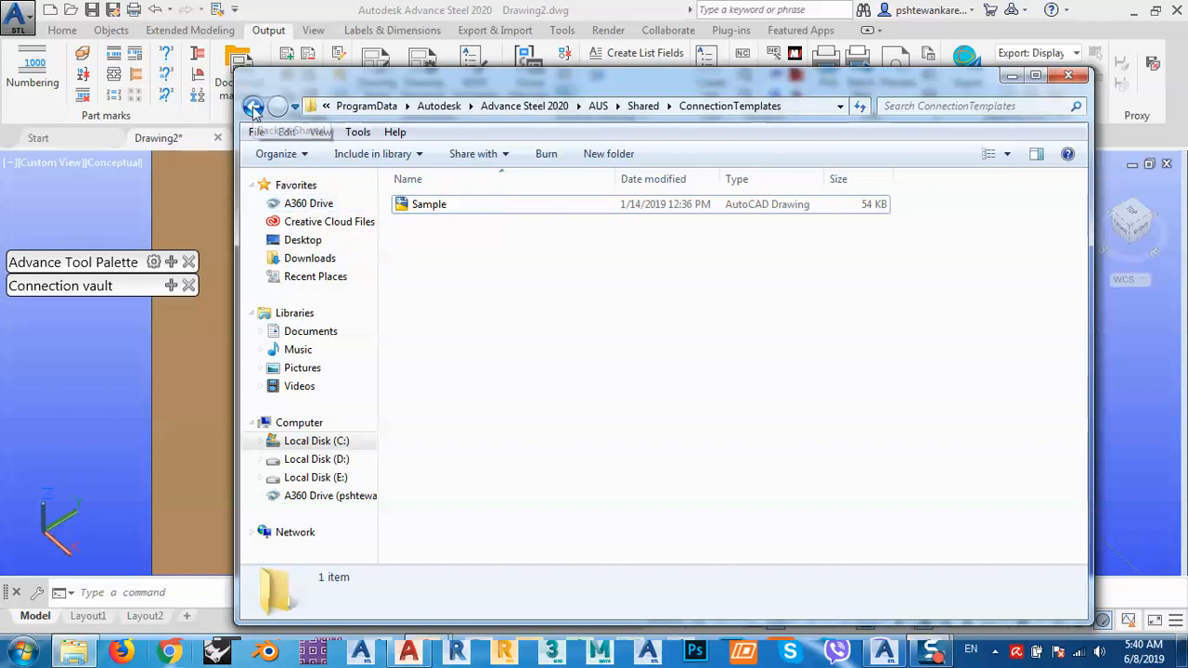
Open the StandardPartTemplate folder under AUS\Shared and preview the clamp and stanchion drawings in it.
{"action": "left_click", "coordinate": [253, 106]}
{"action": "double_click", "coordinate": [450, 225]}
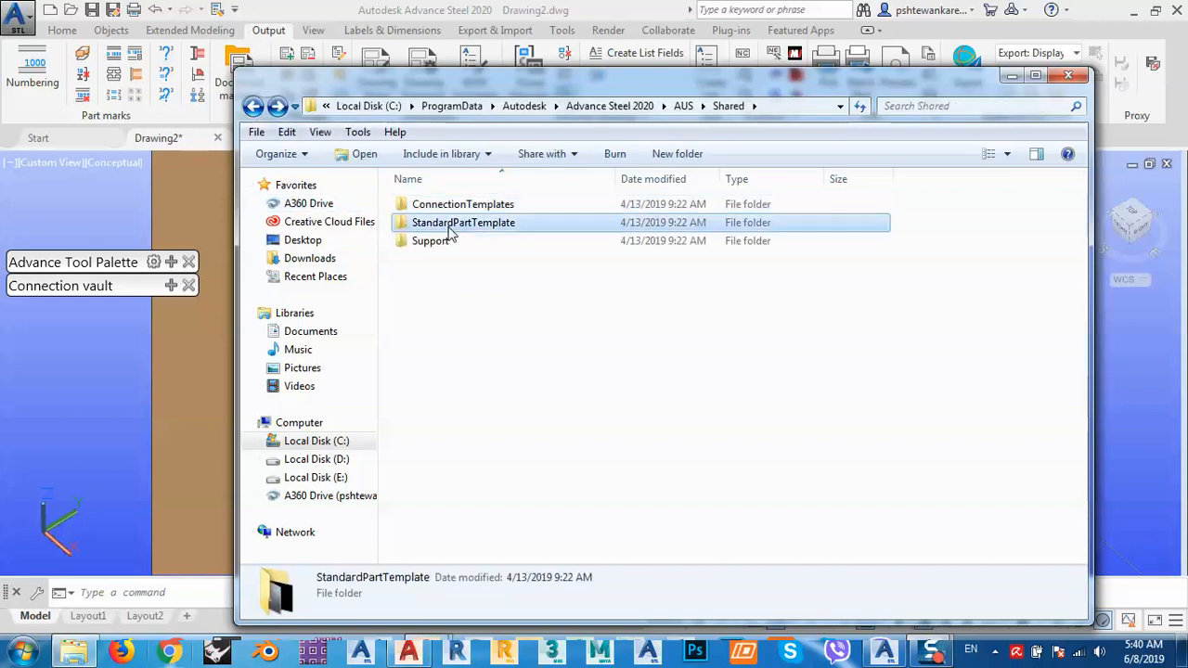
{"action": "left_click", "coordinate": [449, 277]}
{"action": "left_click", "coordinate": [448, 264]}
{"action": "left_click", "coordinate": [446, 242]}
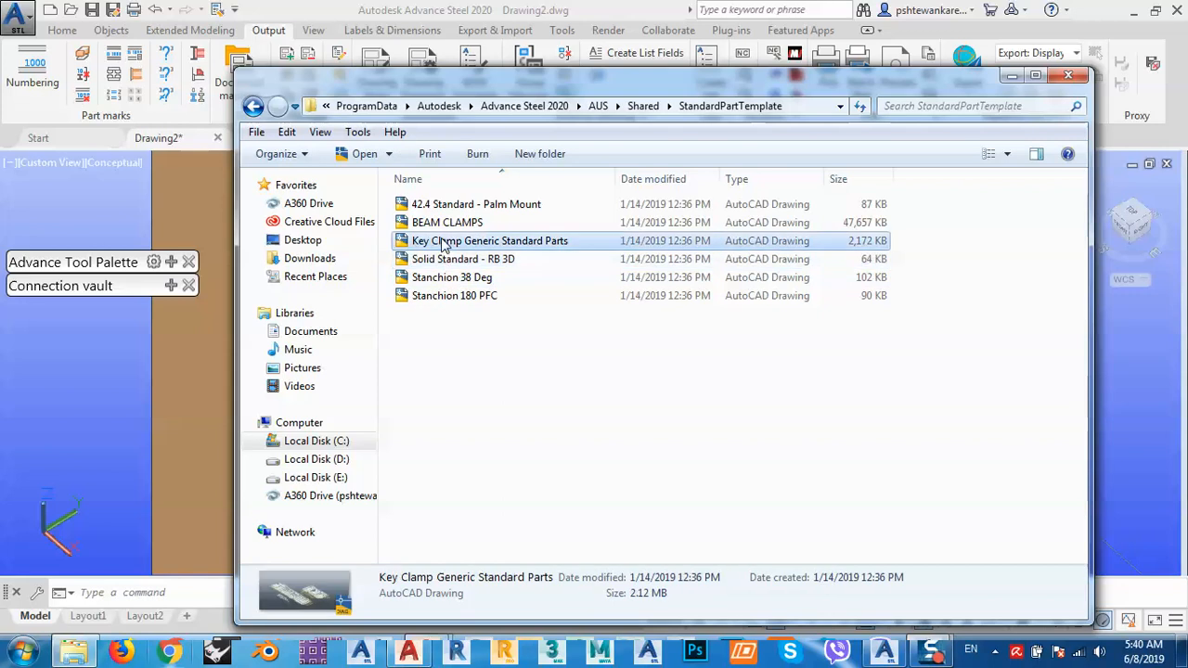
{"action": "left_click", "coordinate": [442, 225]}
{"action": "left_click", "coordinate": [441, 205]}
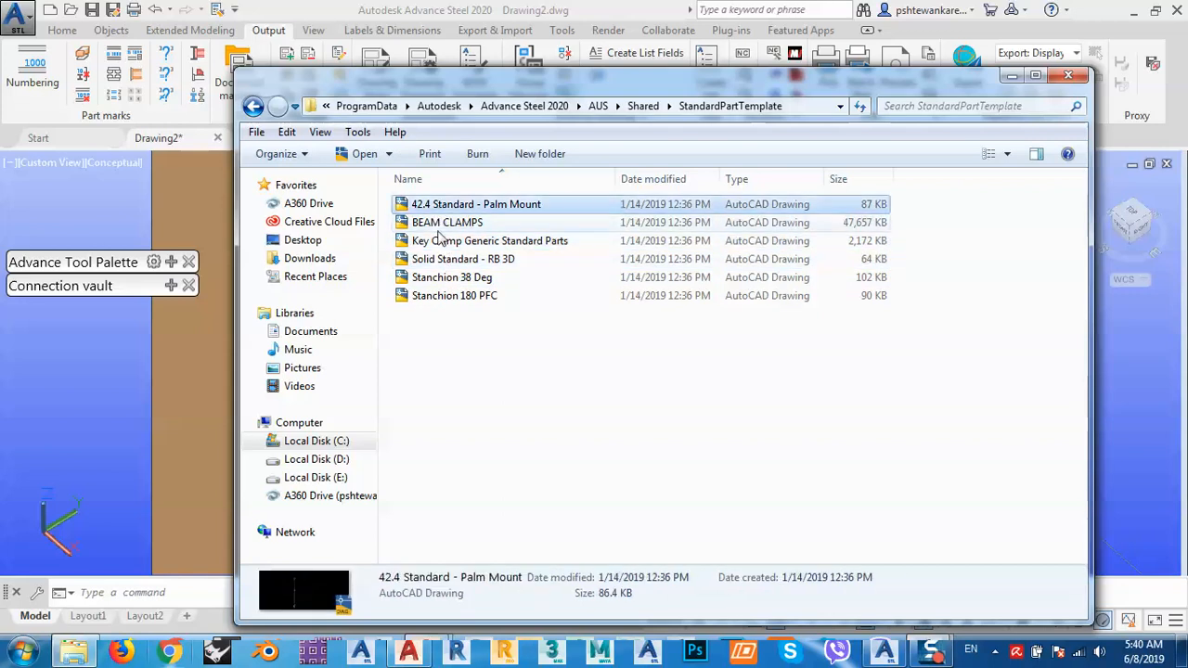
{"action": "left_click", "coordinate": [444, 241]}
{"action": "left_click", "coordinate": [448, 277]}
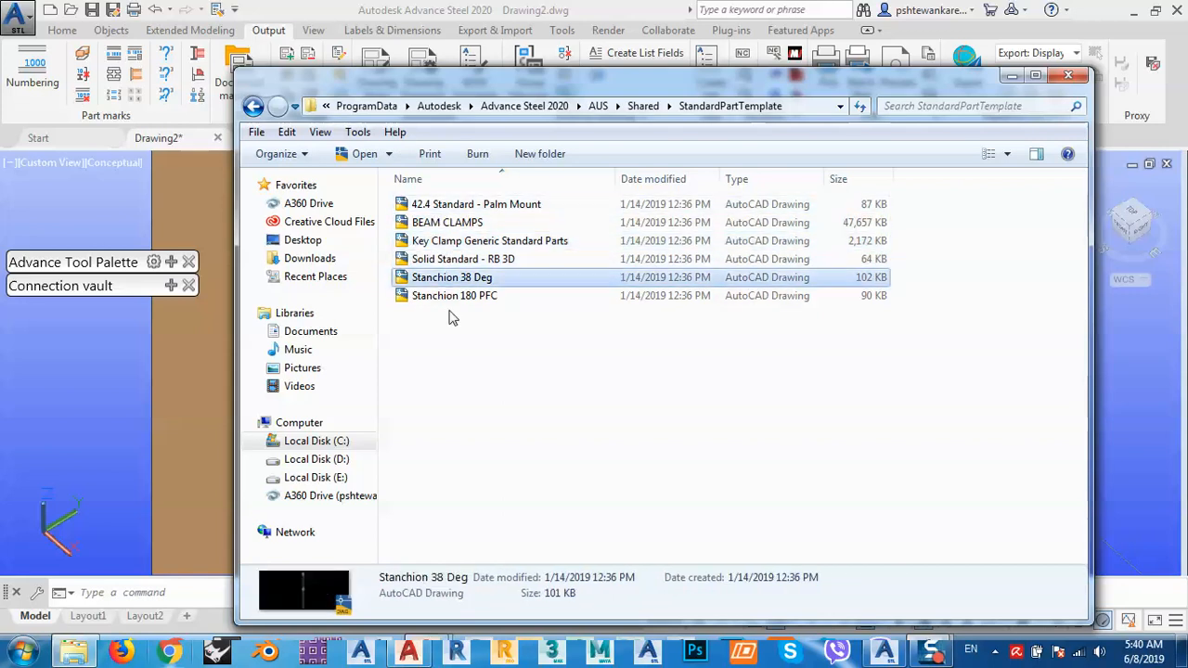
Go to AUS\Shared\Support\Symbols and move the Explorer window partly aside from the model.
{"action": "left_click", "coordinate": [638, 108]}
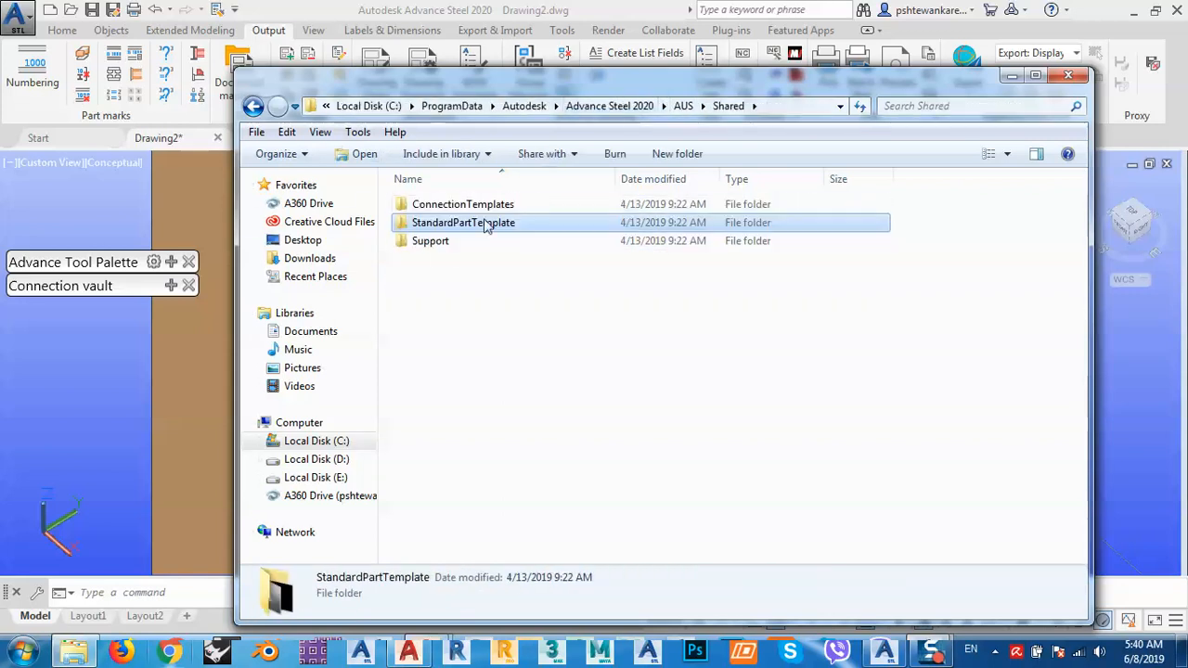
{"action": "left_click", "coordinate": [439, 245]}
{"action": "double_click", "coordinate": [437, 246]}
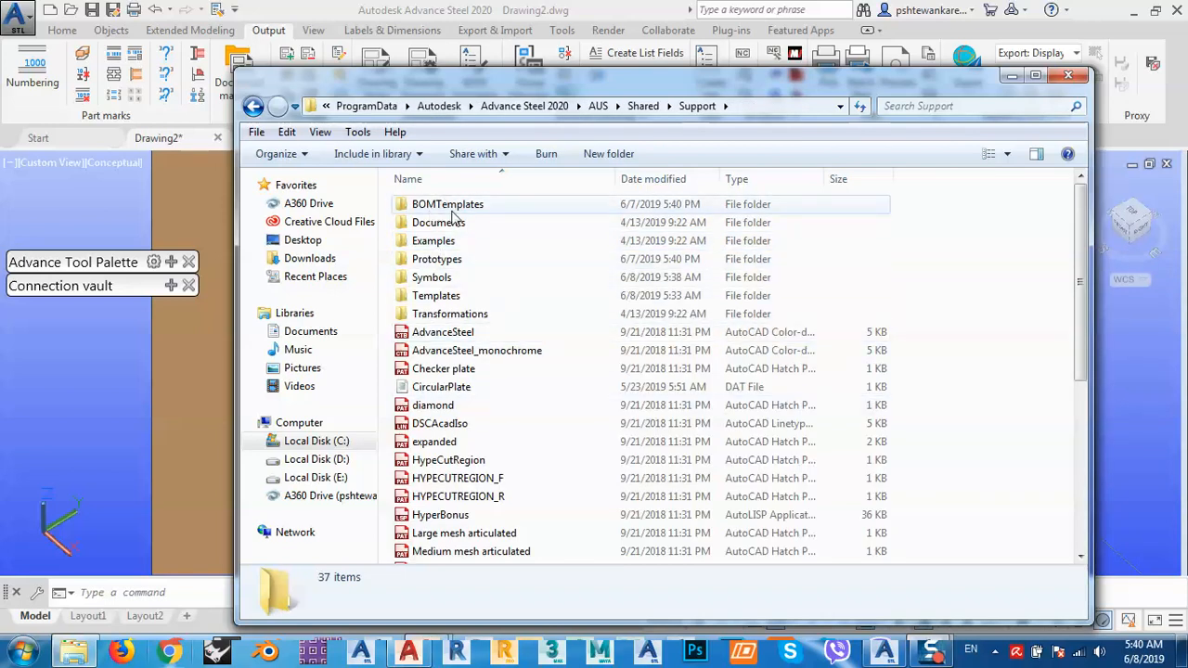
{"action": "double_click", "coordinate": [436, 280]}
{"action": "left_click_drag", "start_coordinate": [509, 90], "coordinate": [710, 71]}
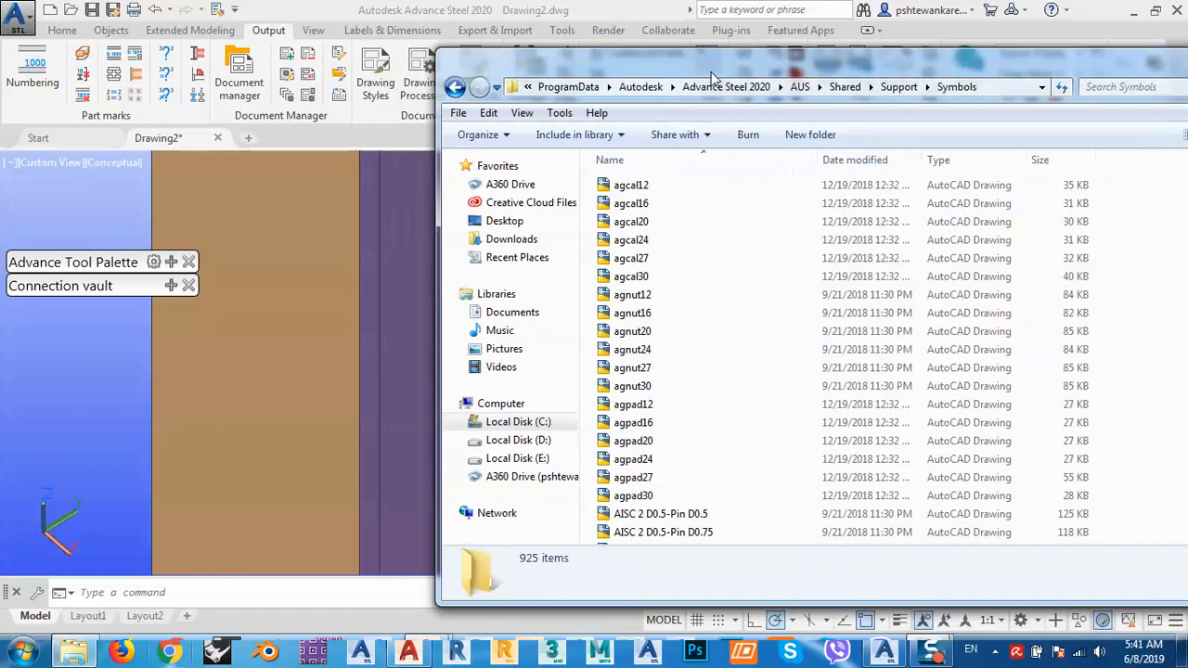
Look through the AISC pin drawings in the Symbols folder and preview several of them.
{"action": "scroll", "coordinate": [641, 408], "scroll_direction": "down", "scroll_amount": 6}
{"action": "scroll", "coordinate": [640, 408], "scroll_direction": "down", "scroll_amount": 6}
{"action": "left_click", "coordinate": [641, 406]}
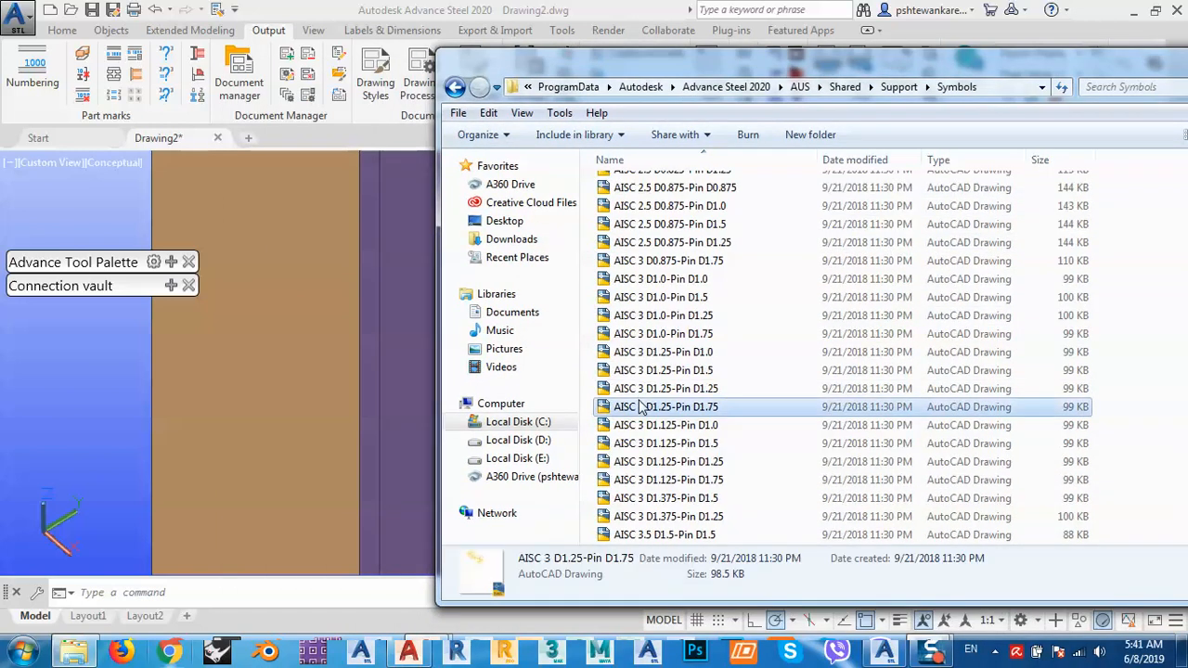
{"action": "left_click", "coordinate": [672, 462]}
{"action": "left_click", "coordinate": [670, 388]}
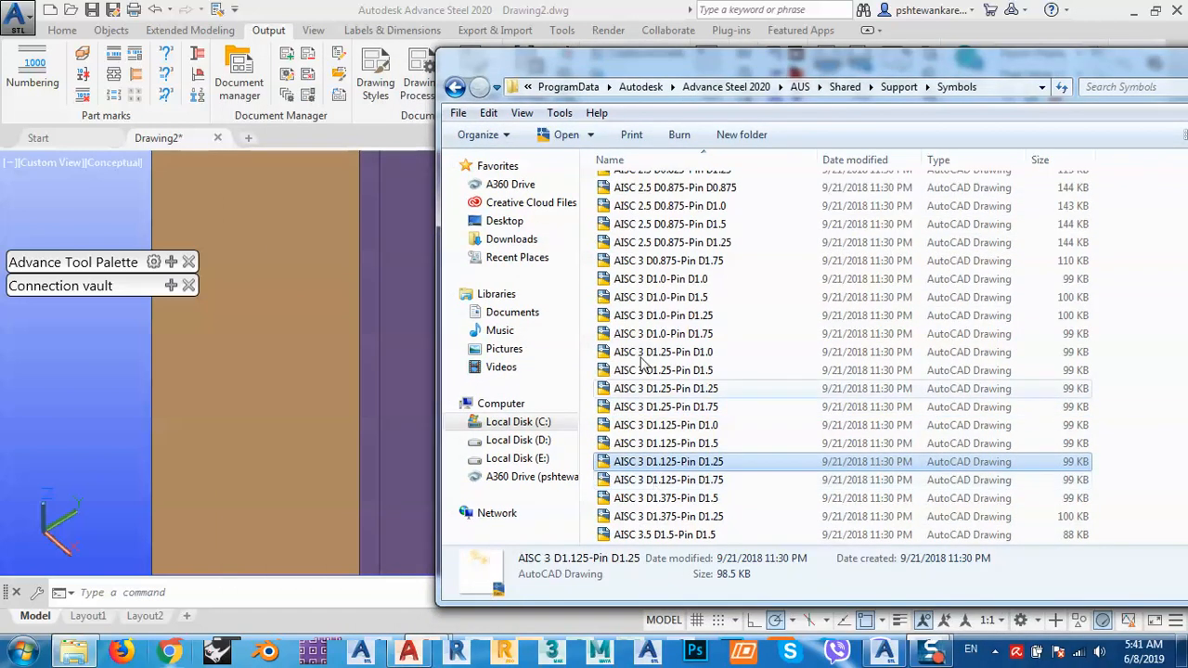
{"action": "left_click", "coordinate": [663, 333]}
{"action": "scroll", "coordinate": [639, 283], "scroll_direction": "up", "scroll_amount": 4}
{"action": "left_click", "coordinate": [637, 280]}
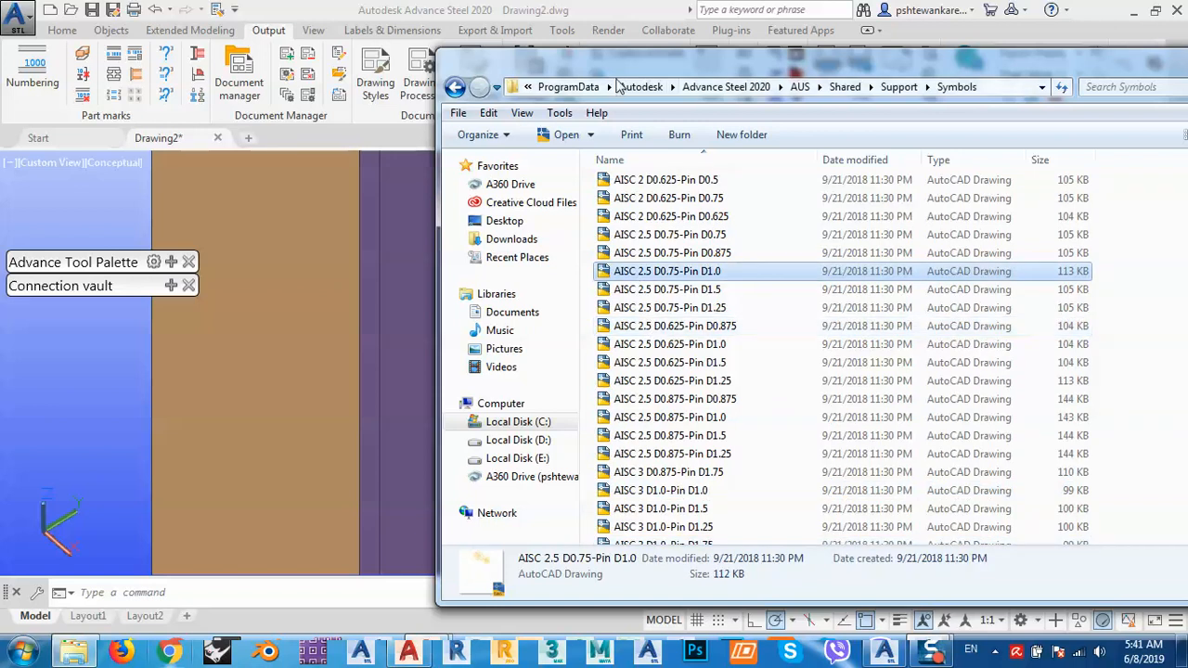
Move the Explorer window off the model and open the special part properties of the clevis in Advance Steel.
{"action": "left_click_drag", "start_coordinate": [681, 72], "coordinate": [980, 69]}
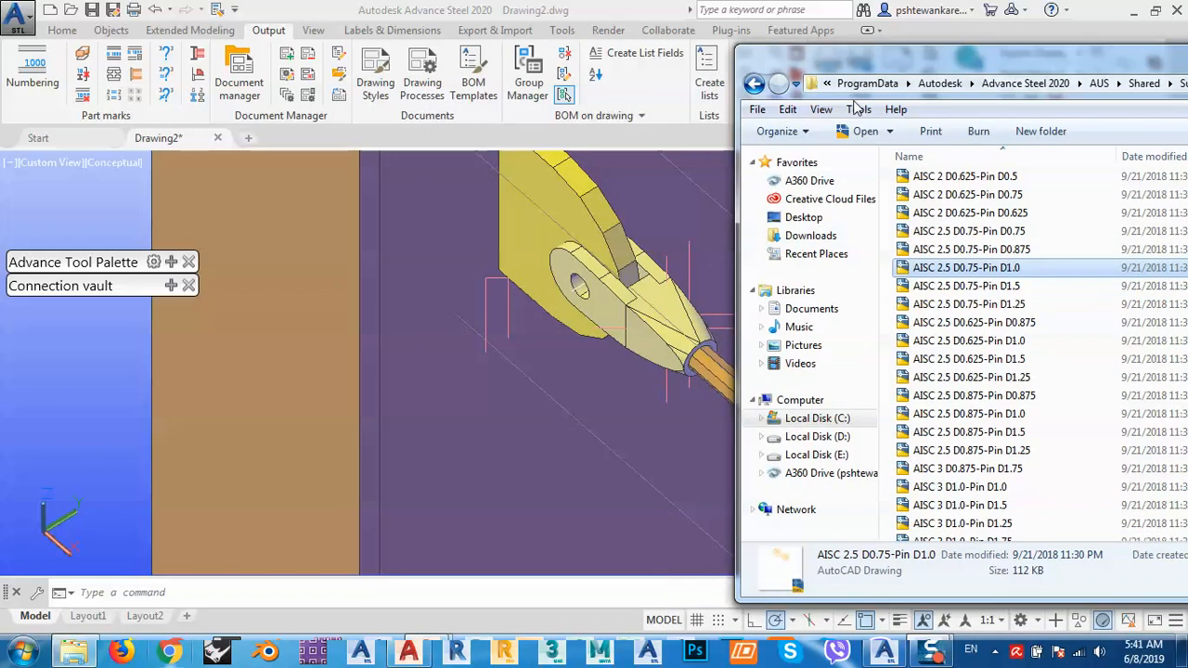
{"action": "left_click", "coordinate": [651, 321]}
{"action": "scroll", "coordinate": [568, 324], "scroll_direction": "down", "scroll_amount": 2}
{"action": "scroll", "coordinate": [607, 324], "scroll_direction": "up", "scroll_amount": 3}
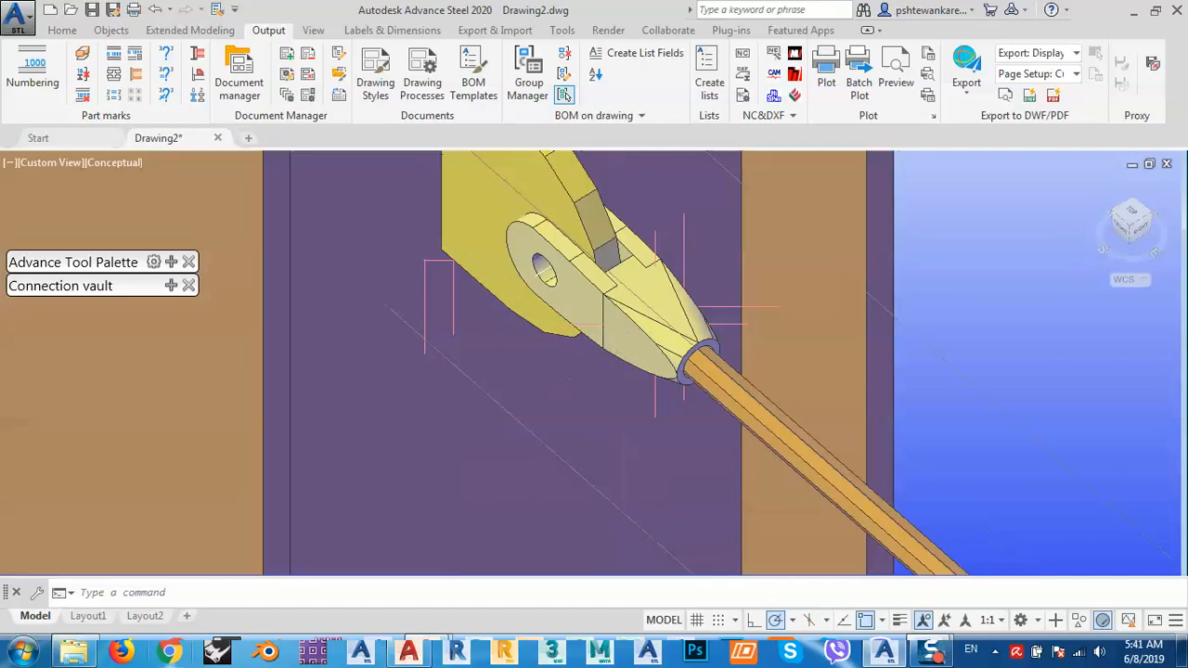
{"action": "scroll", "coordinate": [623, 332], "scroll_direction": "up", "scroll_amount": 2}
{"action": "double_click", "coordinate": [623, 333]}
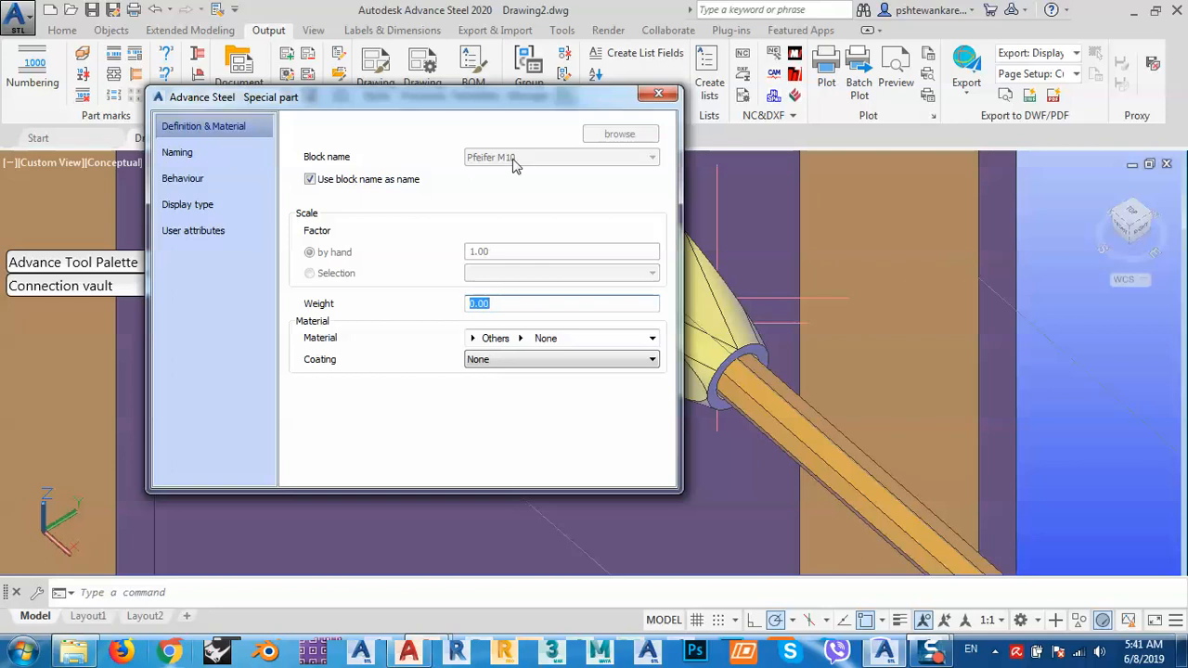
Return to the Symbols folder in Explorer, place it below the clevis's block name, and search for "pf".
{"action": "left_click", "coordinate": [88, 654]}
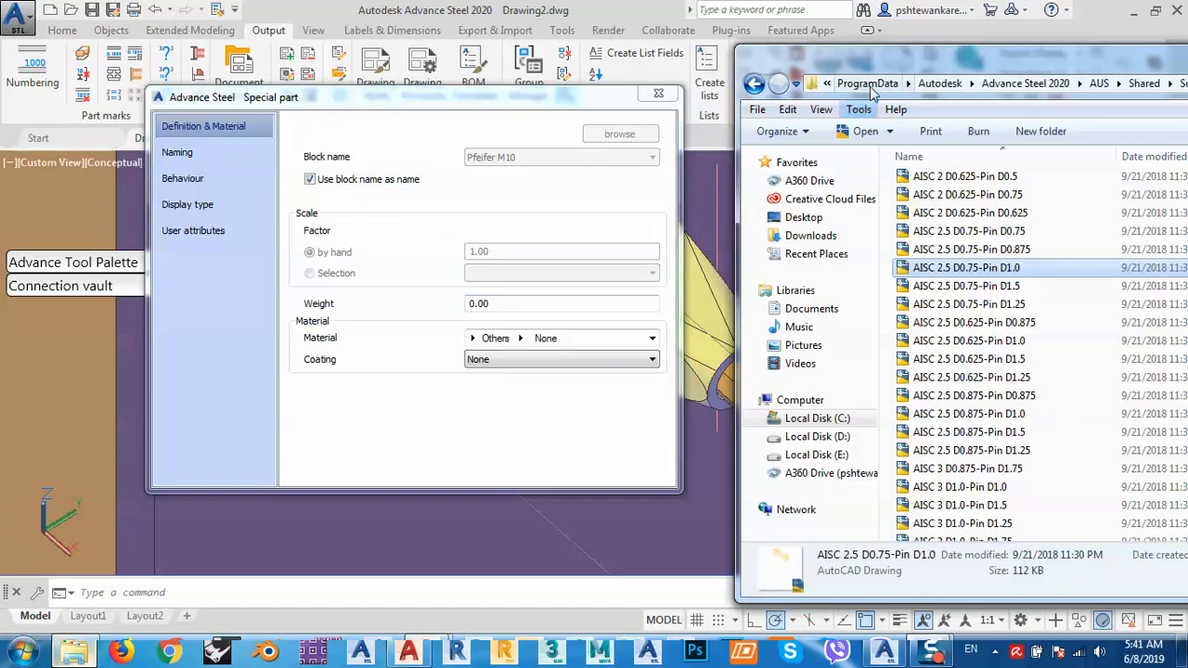
{"action": "left_click_drag", "start_coordinate": [897, 65], "coordinate": [491, 262]}
{"action": "left_click", "coordinate": [1013, 281]}
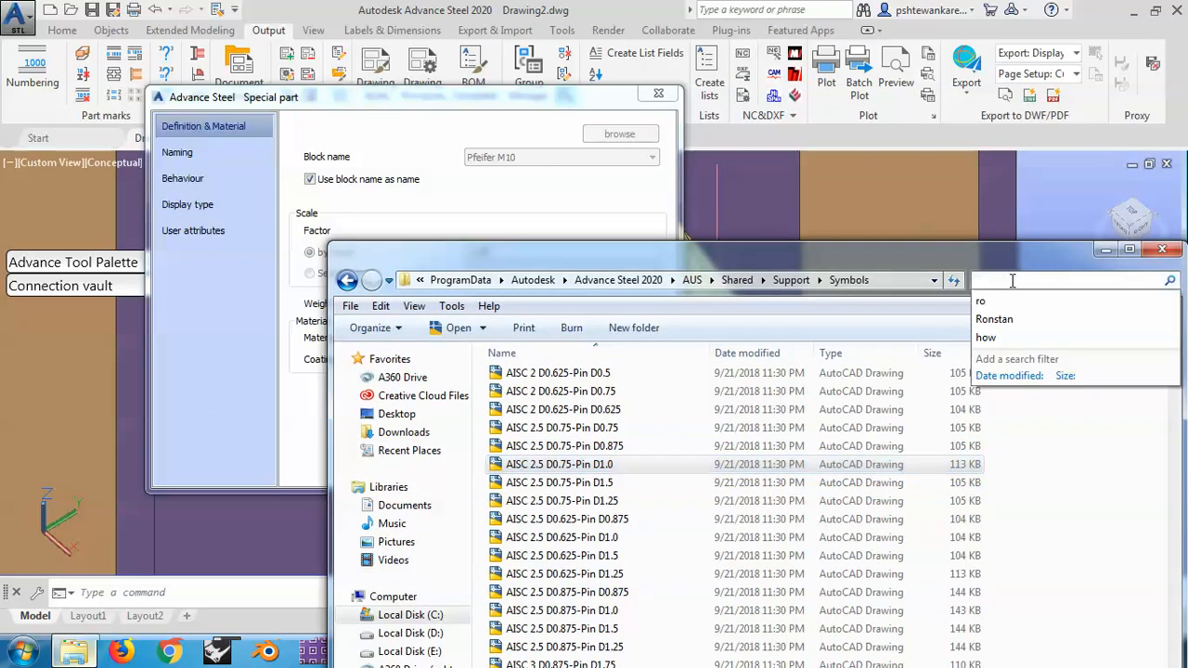
{"action": "type", "text": "pi"}
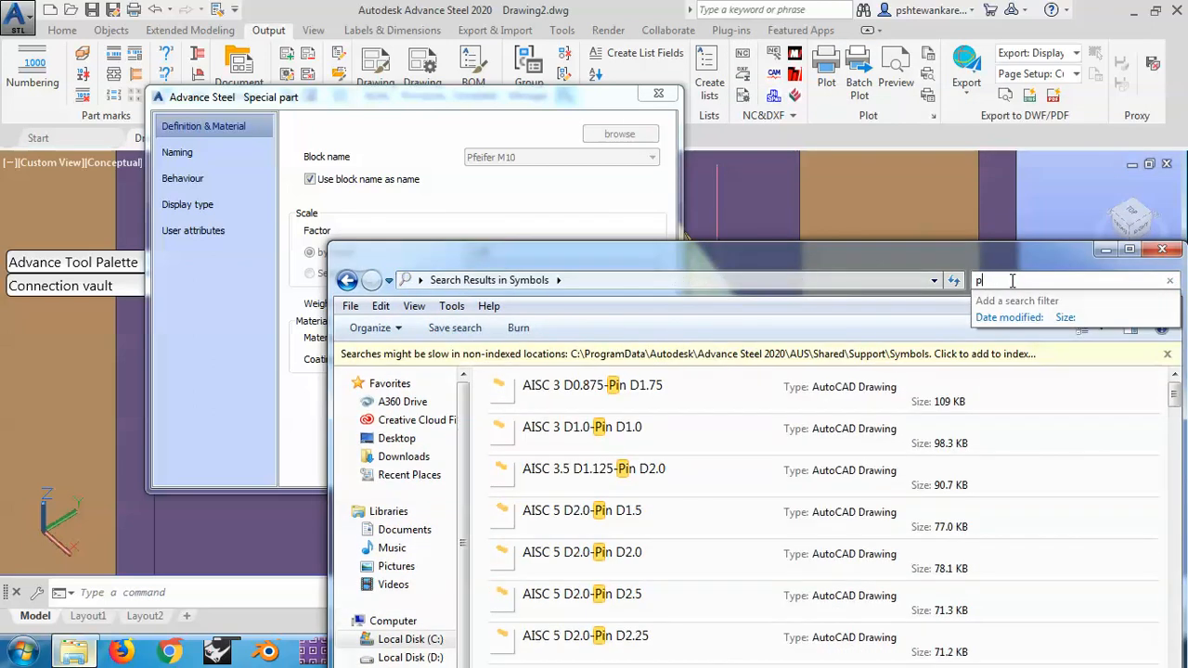
{"action": "key", "text": "BackSpace"}
{"action": "type", "text": "f"}
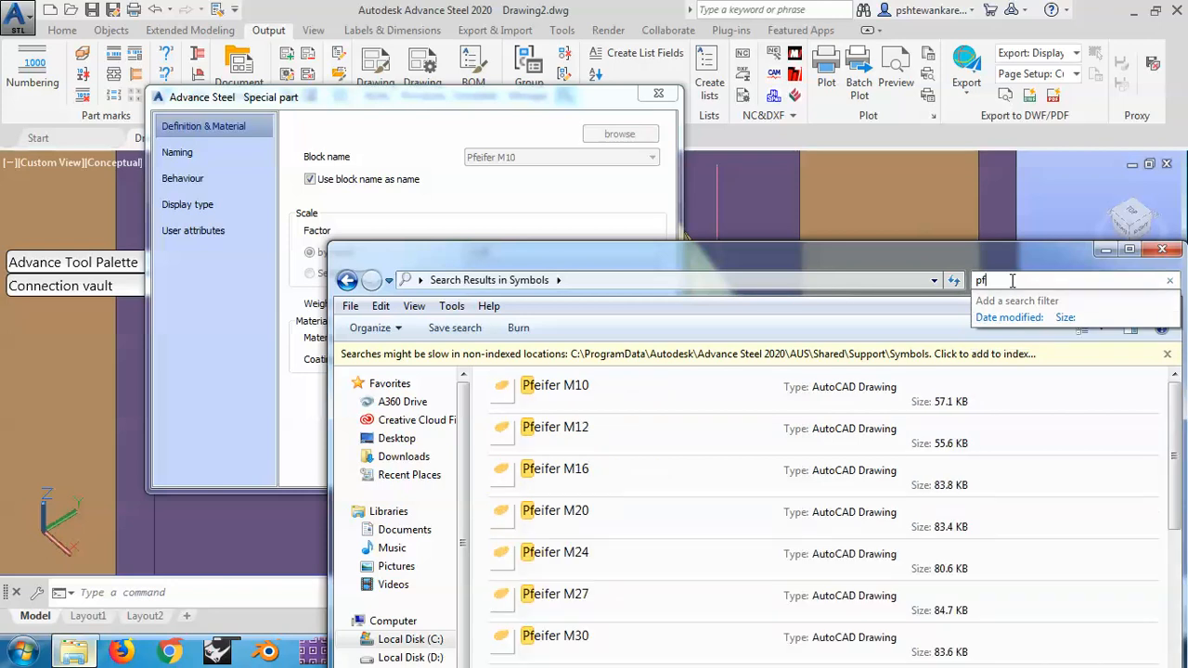
{"action": "type", "text": "i"}
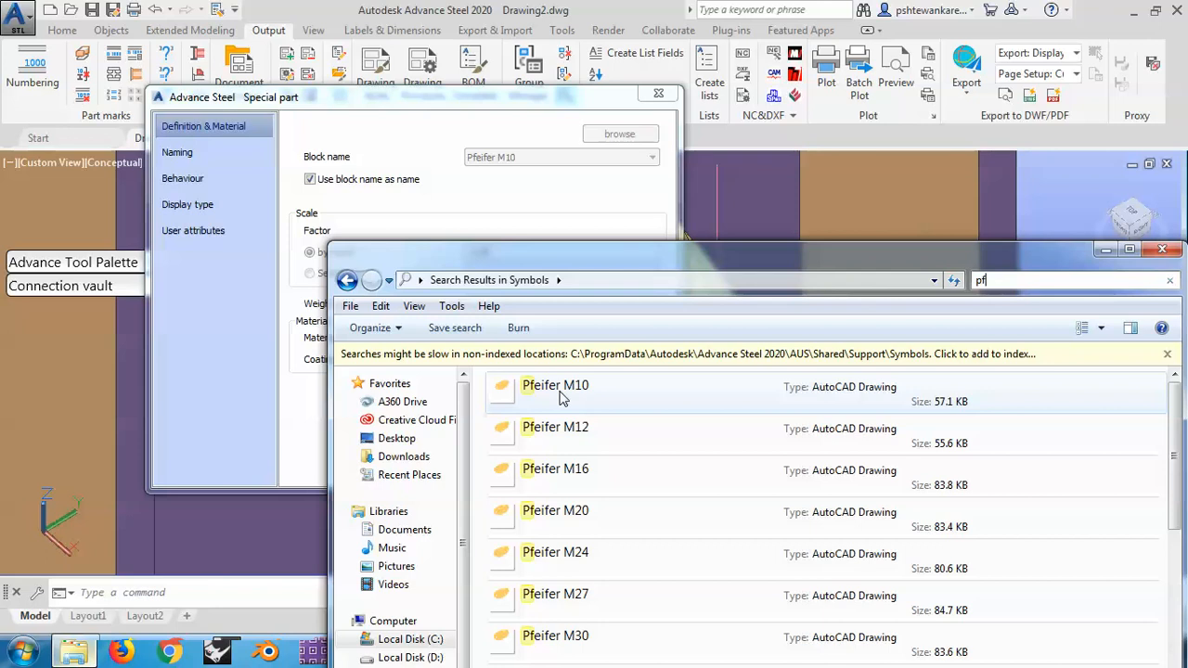
Turn off using the block name as name for the clevis, check its naming and behaviour settings, and close its properties.
{"action": "left_click", "coordinate": [540, 183]}
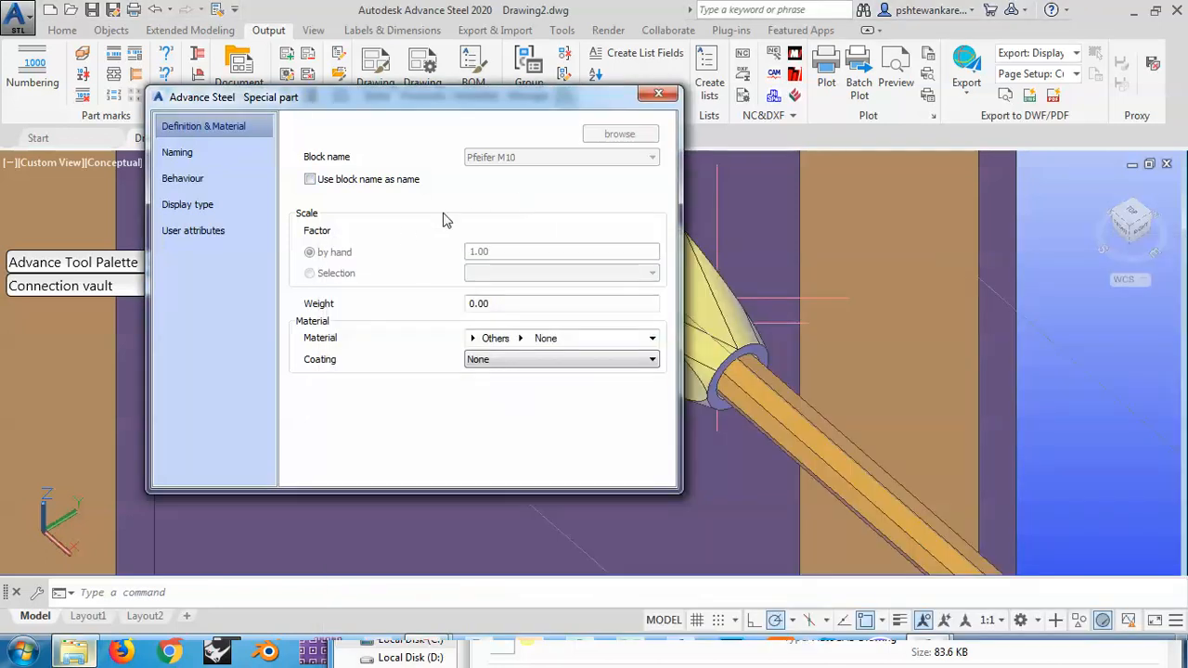
{"action": "left_click", "coordinate": [186, 152]}
{"action": "left_click", "coordinate": [183, 178]}
{"action": "left_click", "coordinate": [658, 94]}
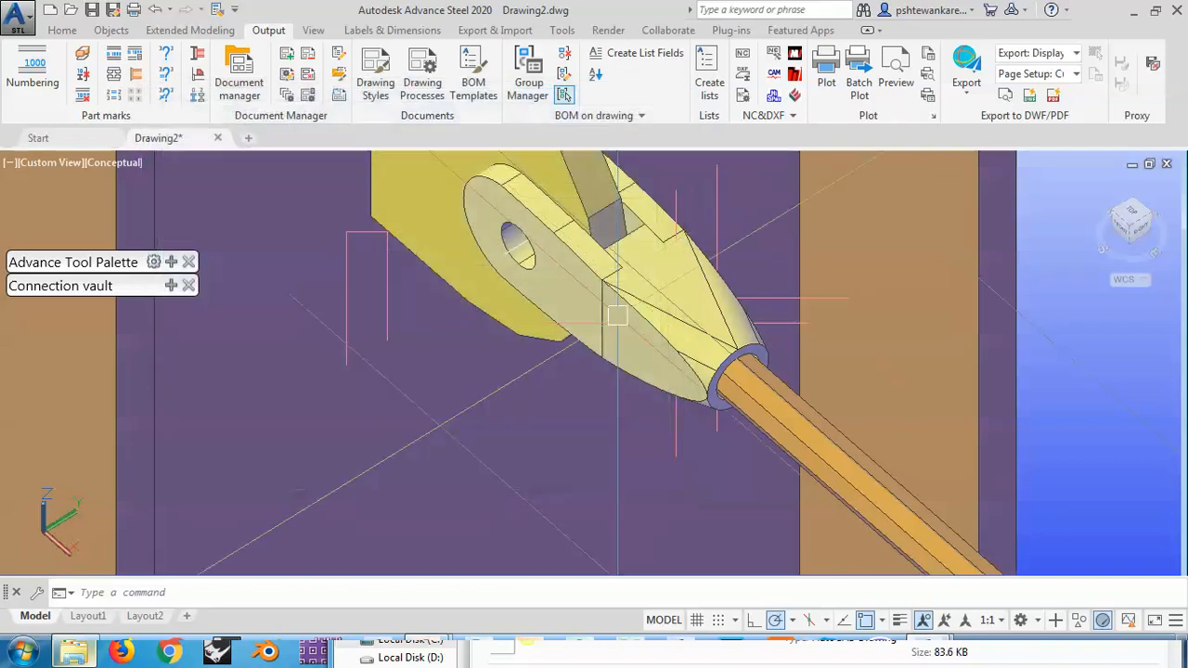
Select the connection box around the tension rod and delete it, keeping the connected parts.
{"action": "middle_click_drag", "start_coordinate": [643, 337], "coordinate": [616, 313]}
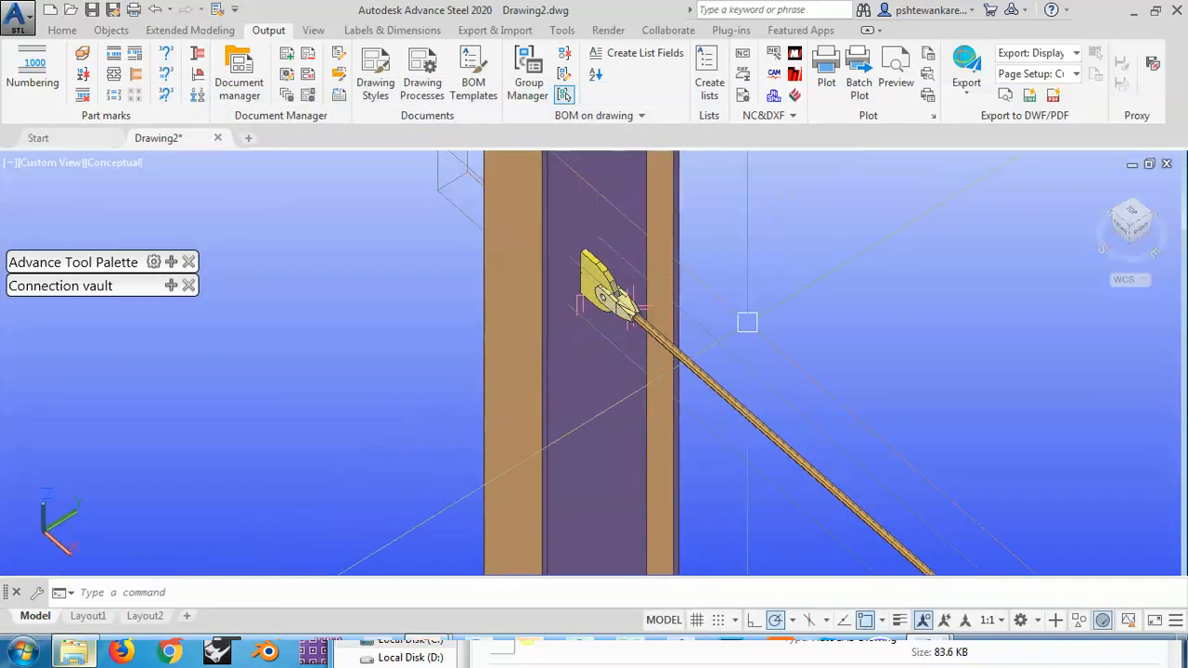
{"action": "middle_click_drag", "start_coordinate": [730, 338], "coordinate": [686, 325]}
{"action": "left_click", "coordinate": [396, 174]}
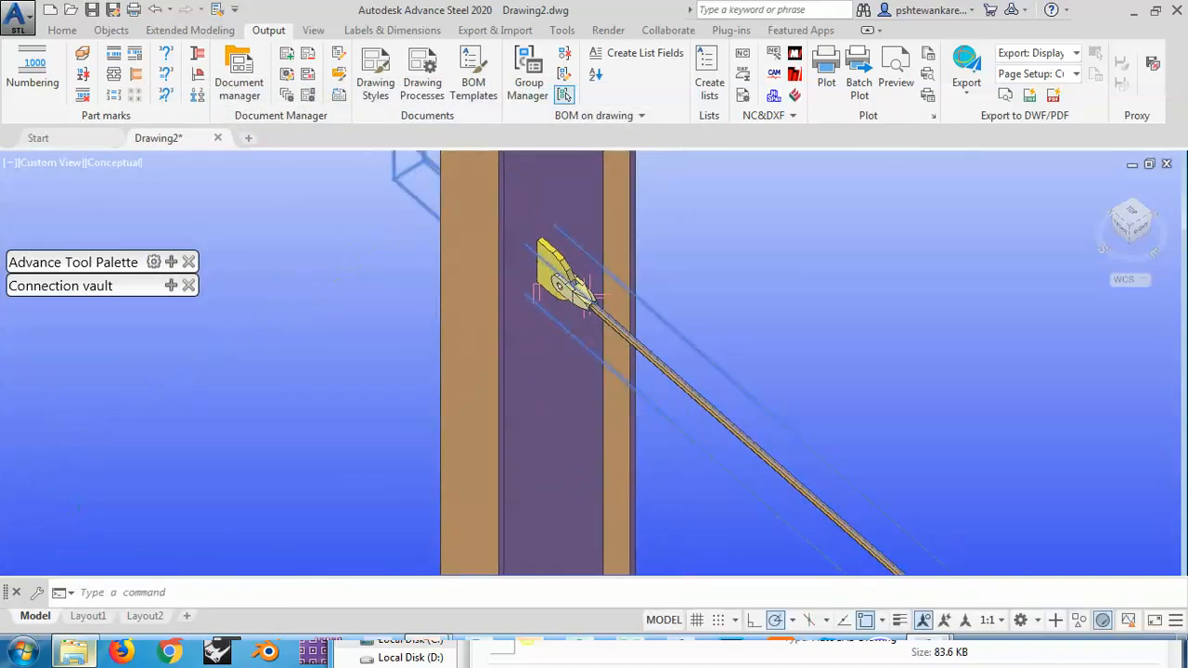
{"action": "middle_click_drag", "start_coordinate": [369, 253], "coordinate": [449, 314]}
{"action": "key", "text": "Escape"}
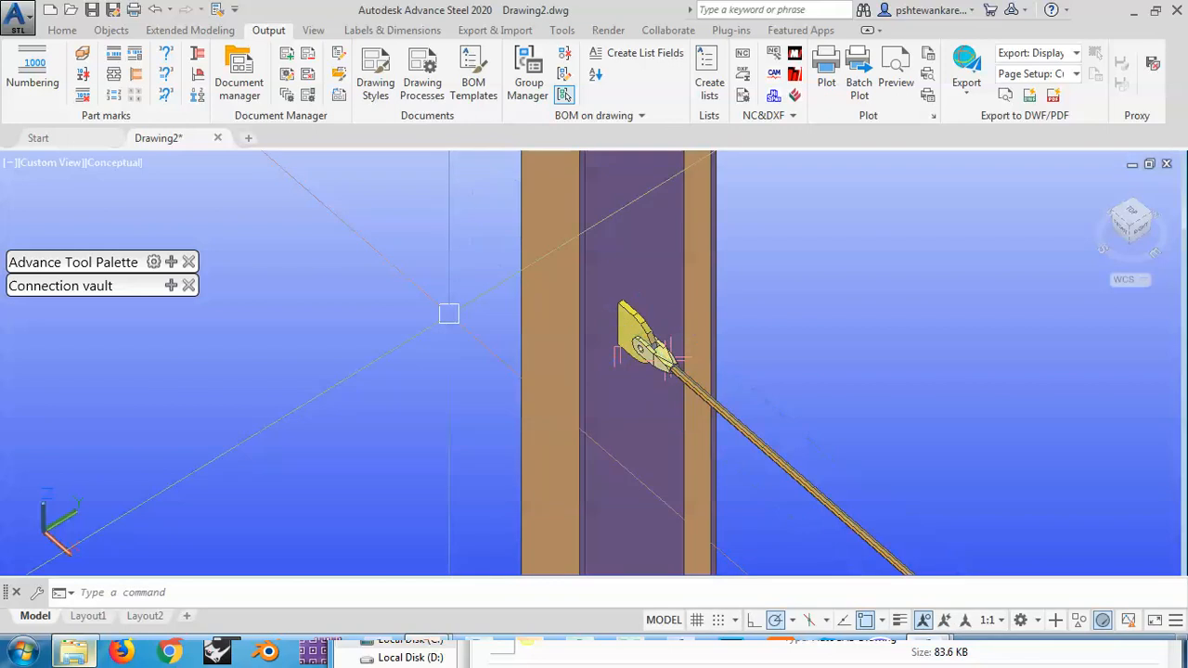
Open the special part properties of the clevis at the gusset plate, dismissing any other part's properties.
{"action": "scroll", "coordinate": [654, 360], "scroll_direction": "up", "scroll_amount": 4}
{"action": "double_click", "coordinate": [660, 361]}
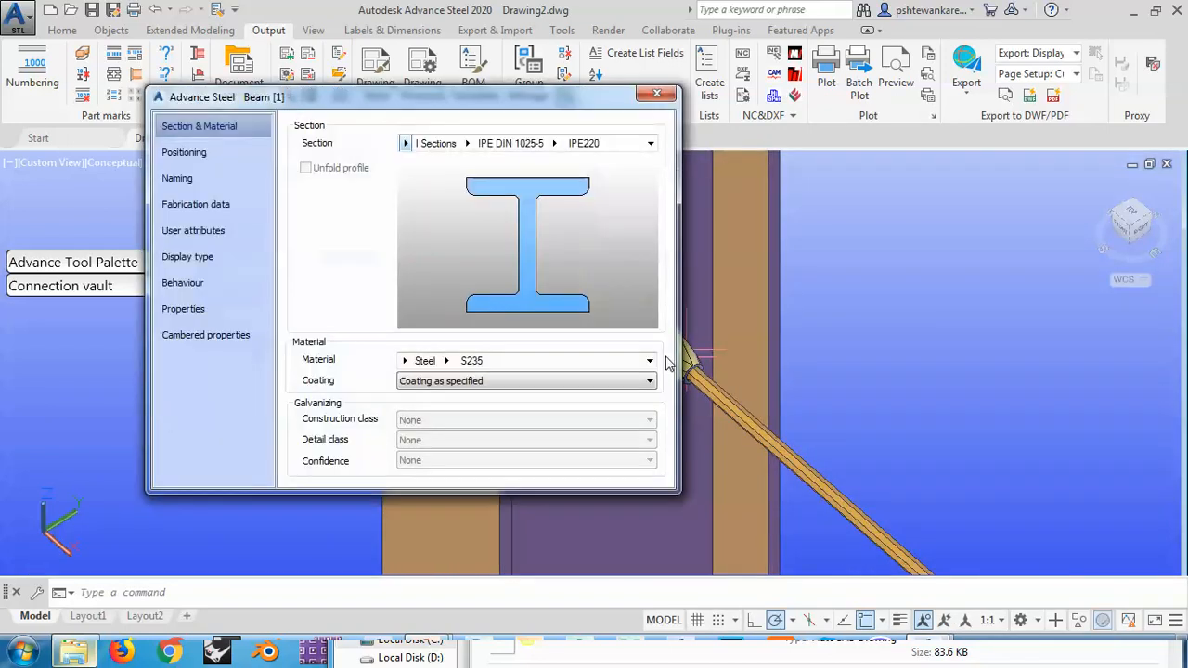
{"action": "key", "text": "Escape"}
{"action": "scroll", "coordinate": [663, 351], "scroll_direction": "up", "scroll_amount": 3}
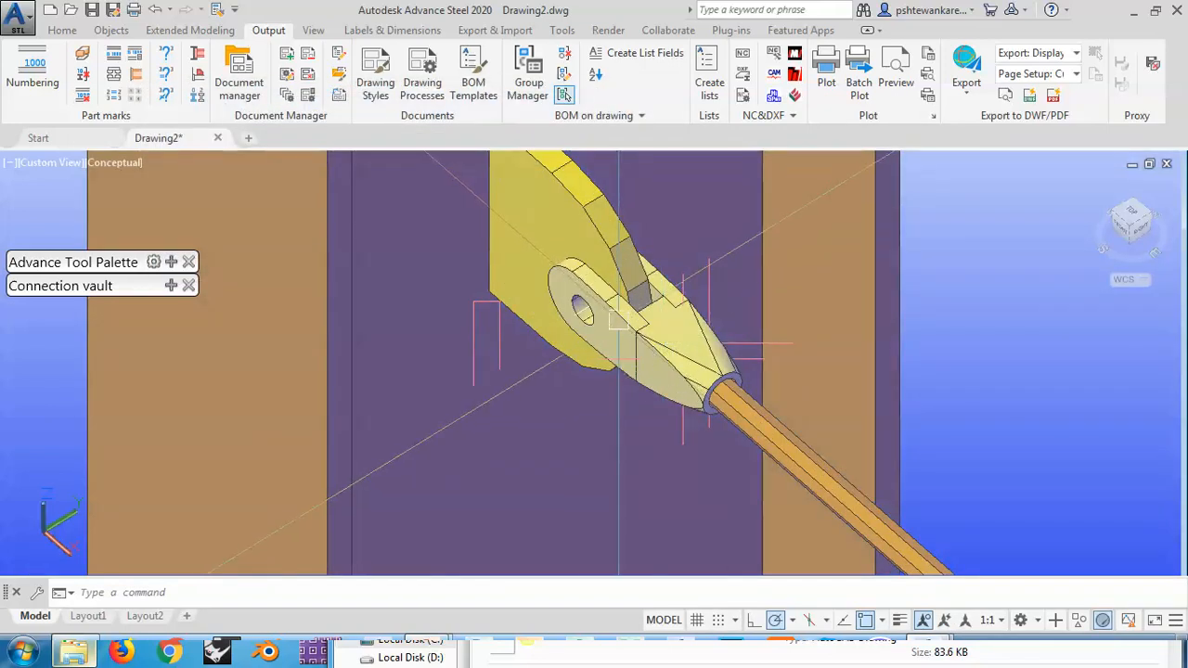
{"action": "double_click", "coordinate": [617, 322]}
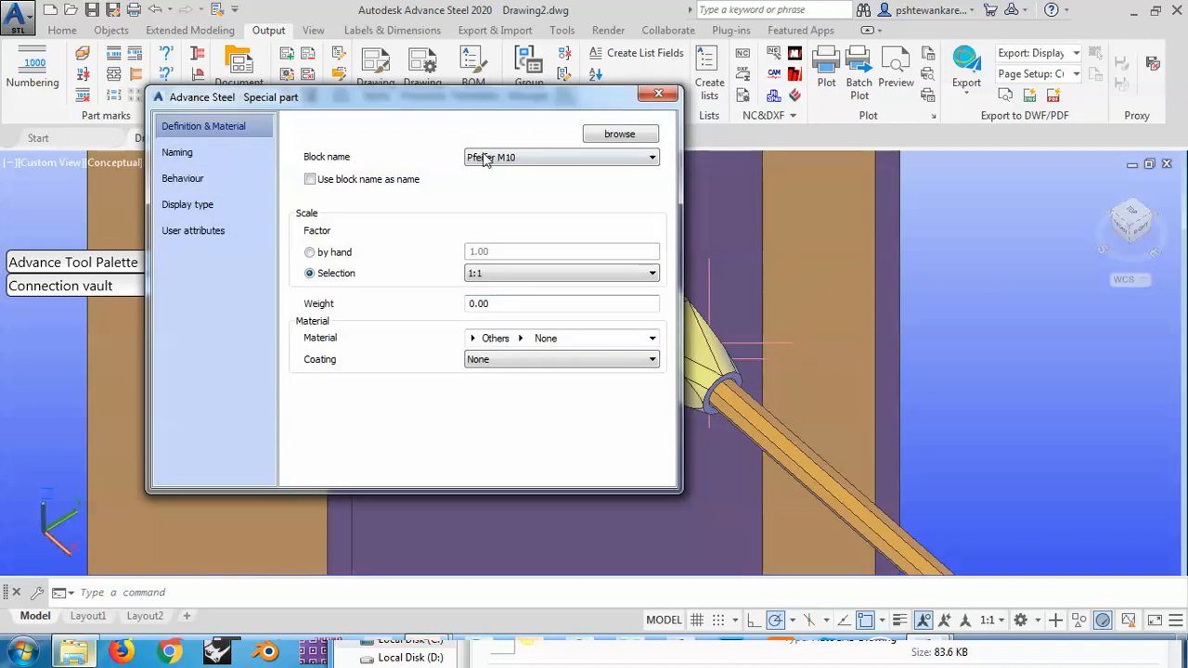
Browse the block drawings in the Symbols folder for the clevis, cancel the choice, and close the special part properties.
{"action": "left_click", "coordinate": [620, 134]}
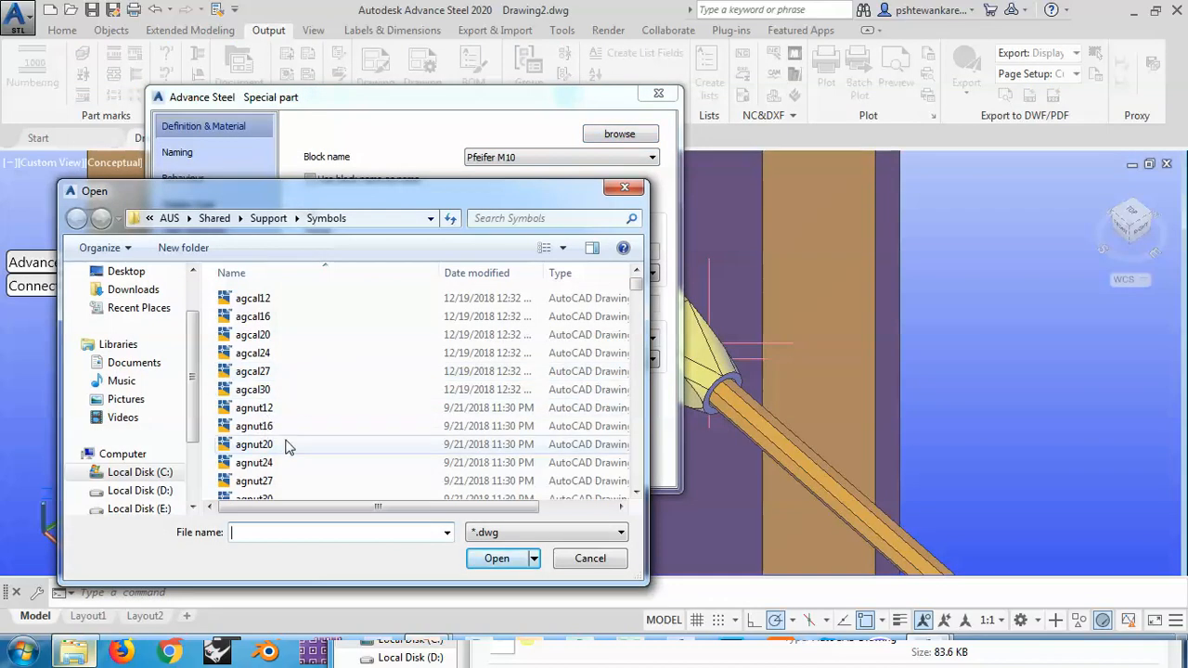
{"action": "left_click", "coordinate": [284, 407]}
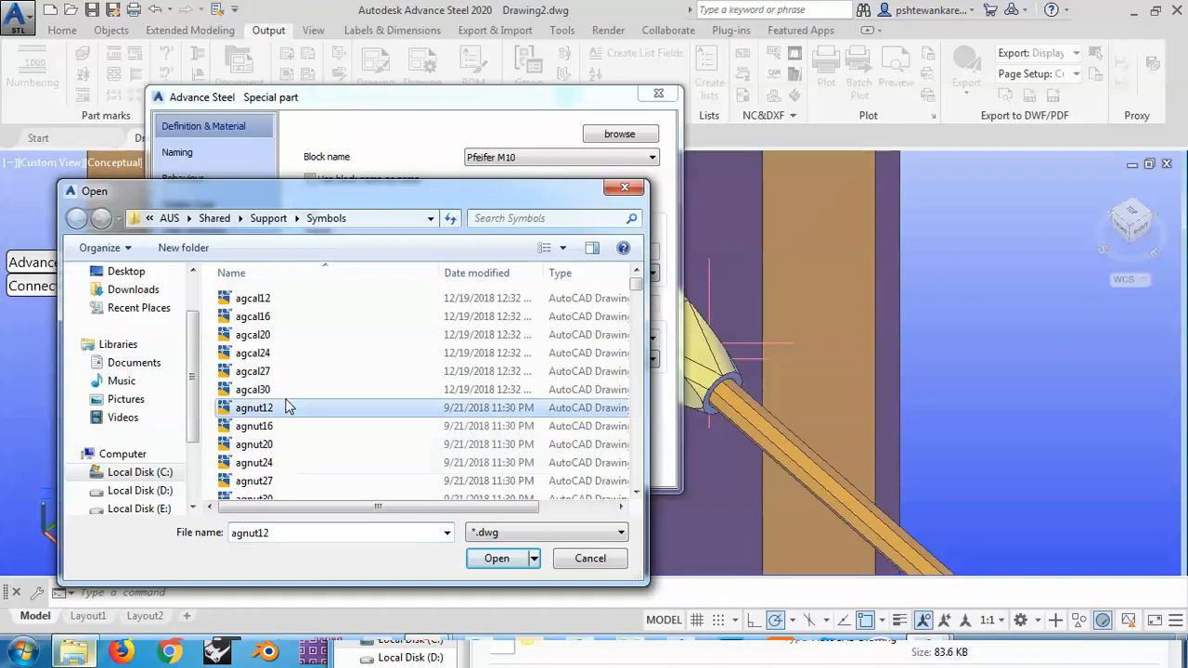
{"action": "scroll", "coordinate": [287, 406], "scroll_direction": "down", "scroll_amount": 5}
{"action": "scroll", "coordinate": [288, 405], "scroll_direction": "down", "scroll_amount": 3}
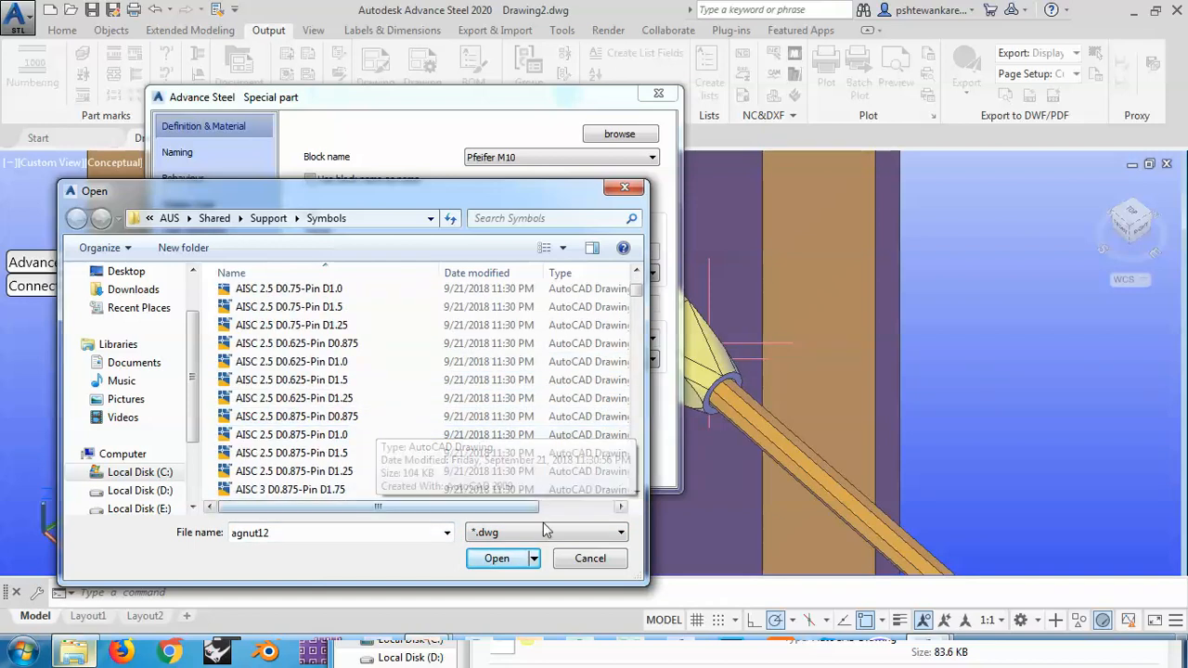
{"action": "left_click", "coordinate": [590, 558]}
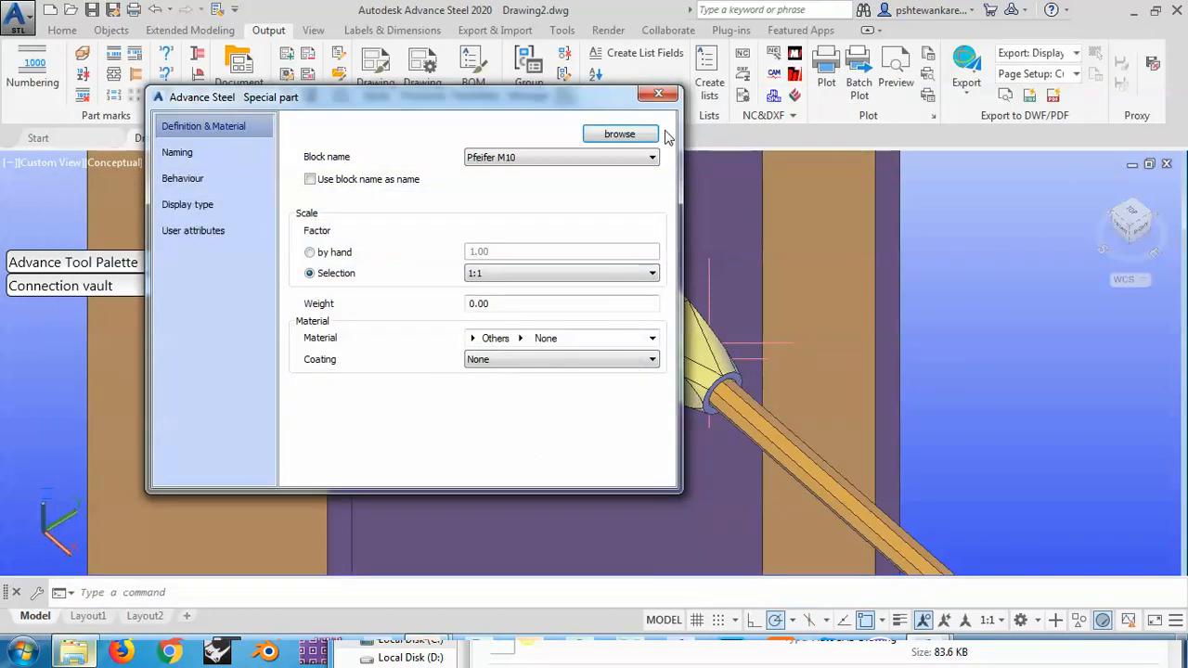
{"action": "left_click", "coordinate": [658, 93]}
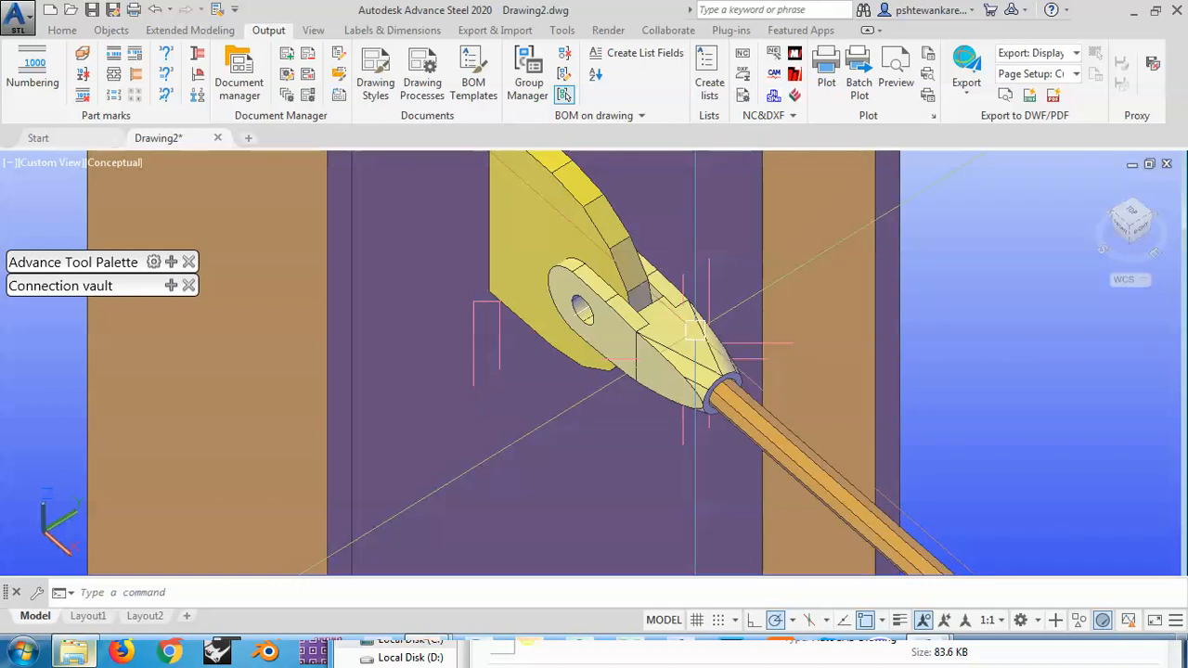
Open the properties of the tension rod connection from its connection box and check the diagonal's supplier system settings.
{"action": "scroll", "coordinate": [650, 333], "scroll_direction": "down", "scroll_amount": 5}
{"action": "middle_click_drag", "start_coordinate": [650, 332], "coordinate": [636, 312], "text": "shift"}
{"action": "scroll", "coordinate": [636, 312], "scroll_direction": "up", "scroll_amount": 6}
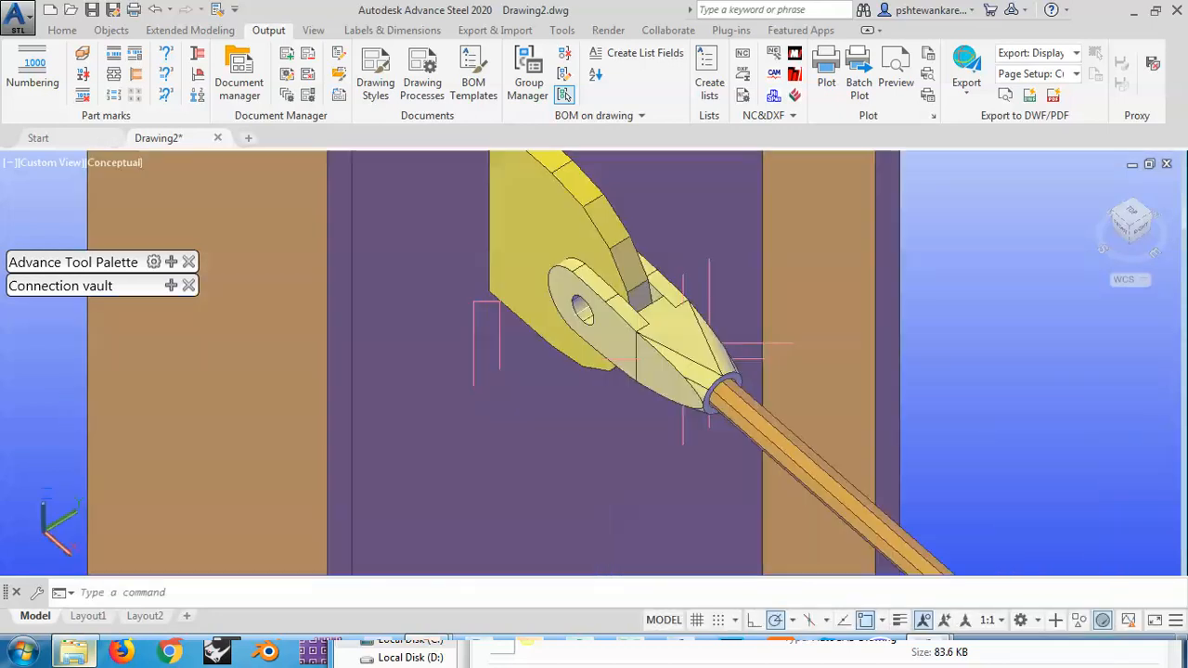
{"action": "scroll", "coordinate": [682, 350], "scroll_direction": "down", "scroll_amount": 3}
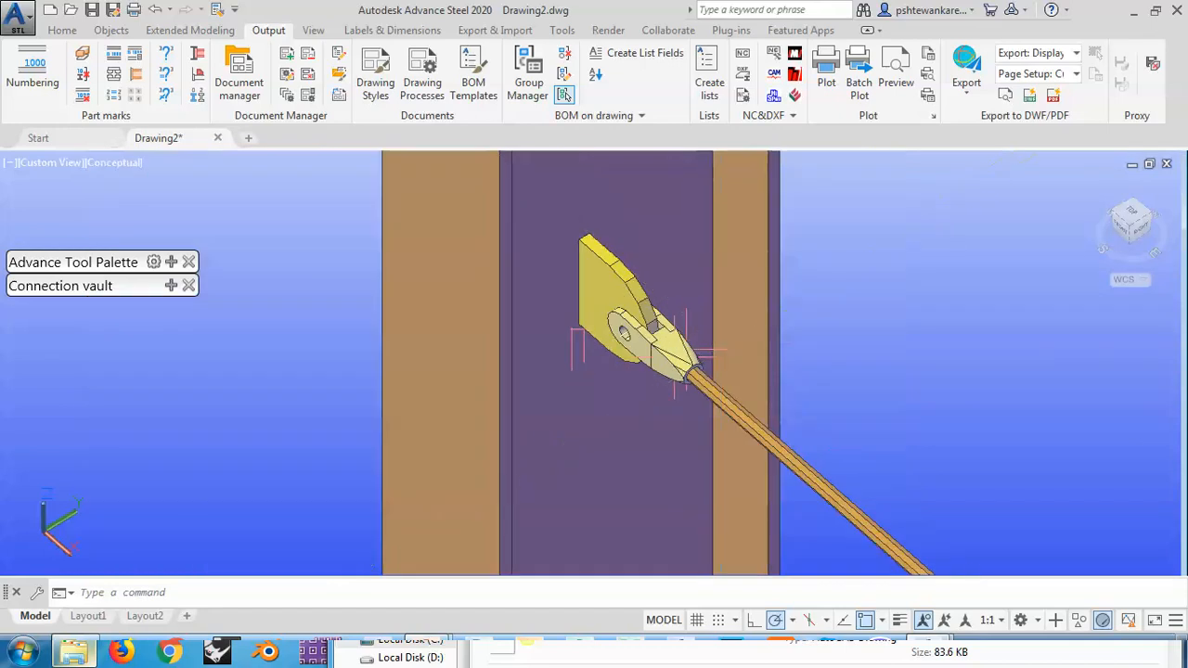
{"action": "scroll", "coordinate": [722, 349], "scroll_direction": "down", "scroll_amount": 3}
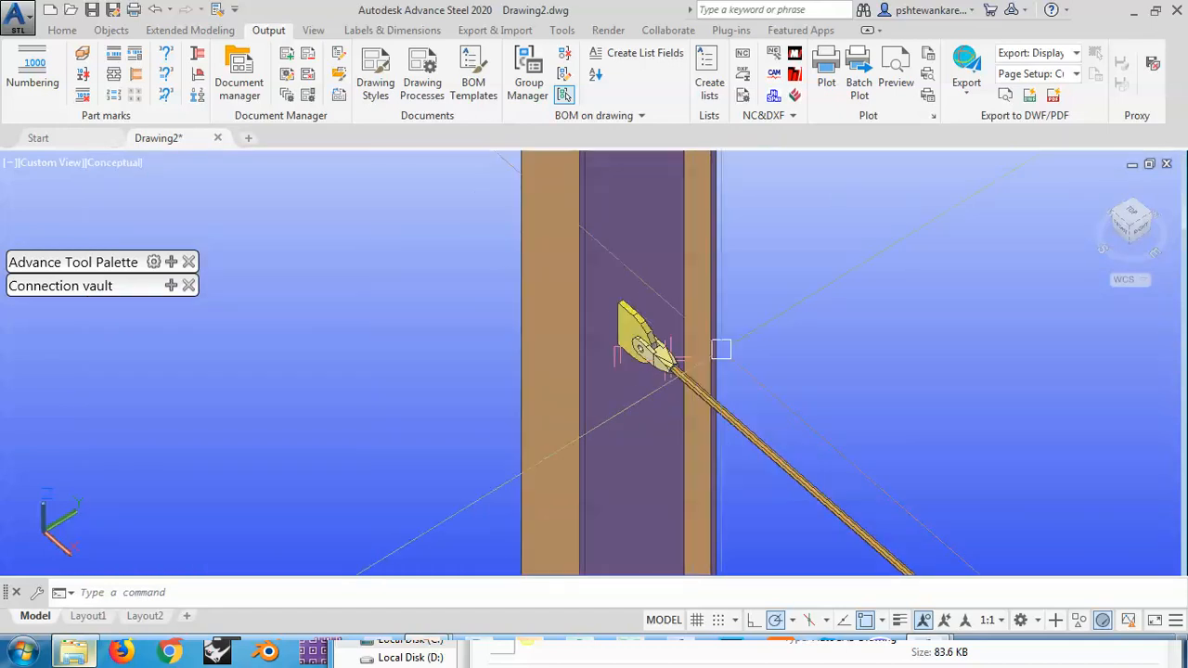
{"action": "middle_click_drag", "start_coordinate": [504, 270], "coordinate": [487, 270]}
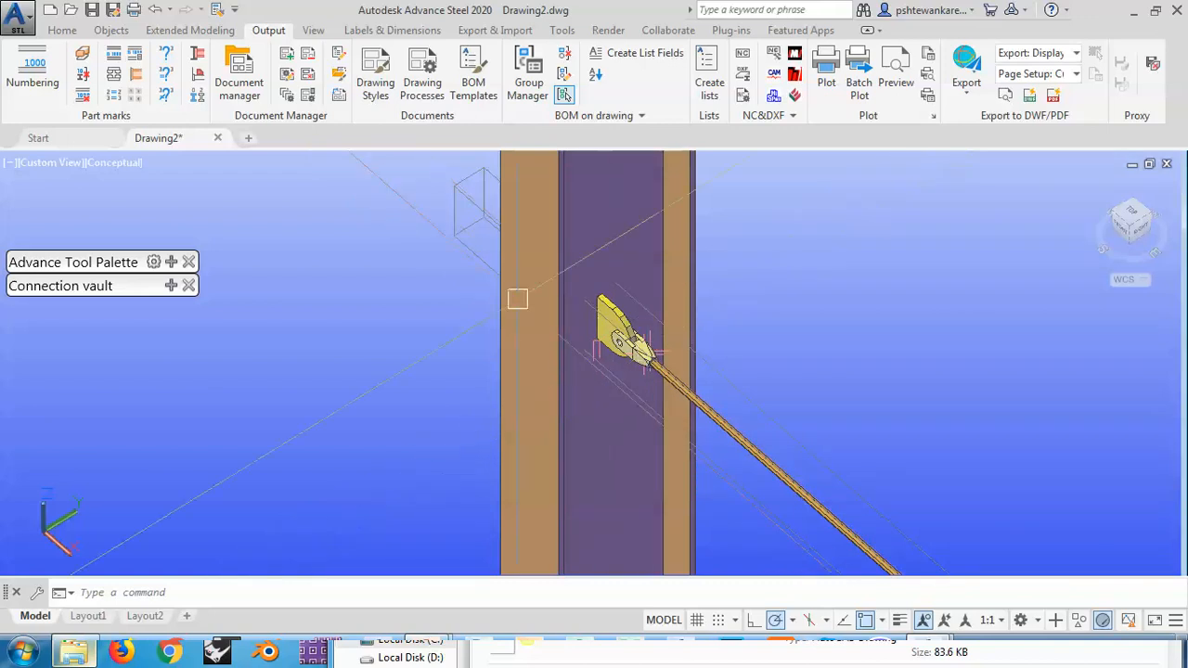
{"action": "left_click", "coordinate": [470, 256]}
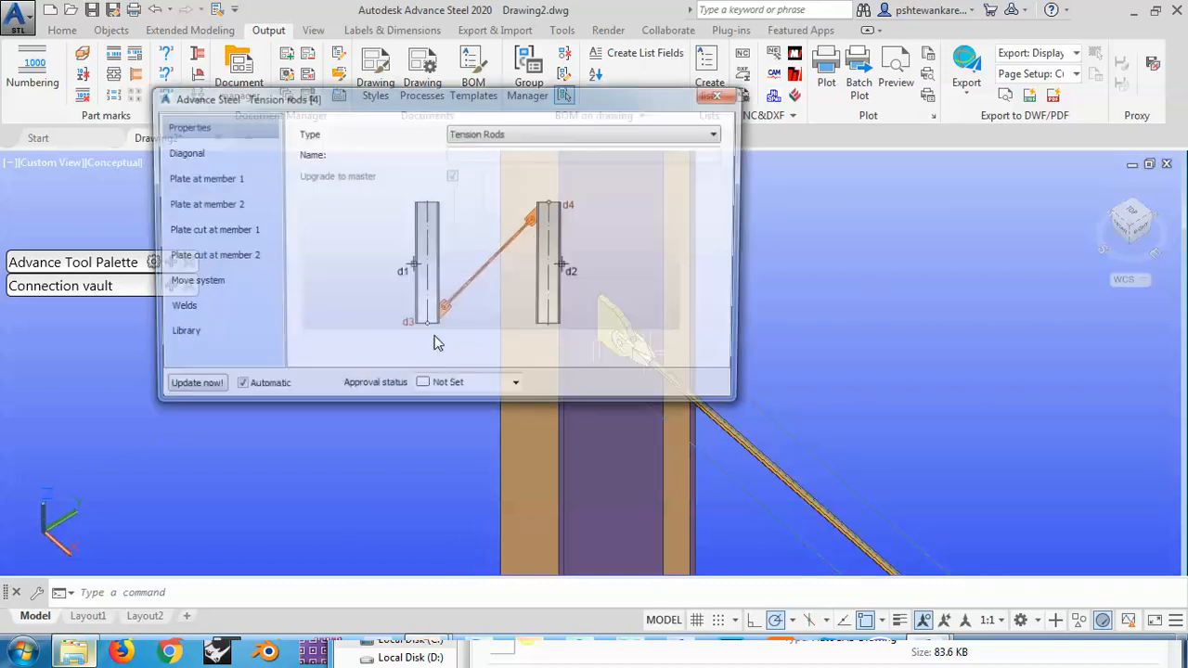
{"action": "left_click", "coordinate": [197, 176]}
{"action": "left_click", "coordinate": [190, 153]}
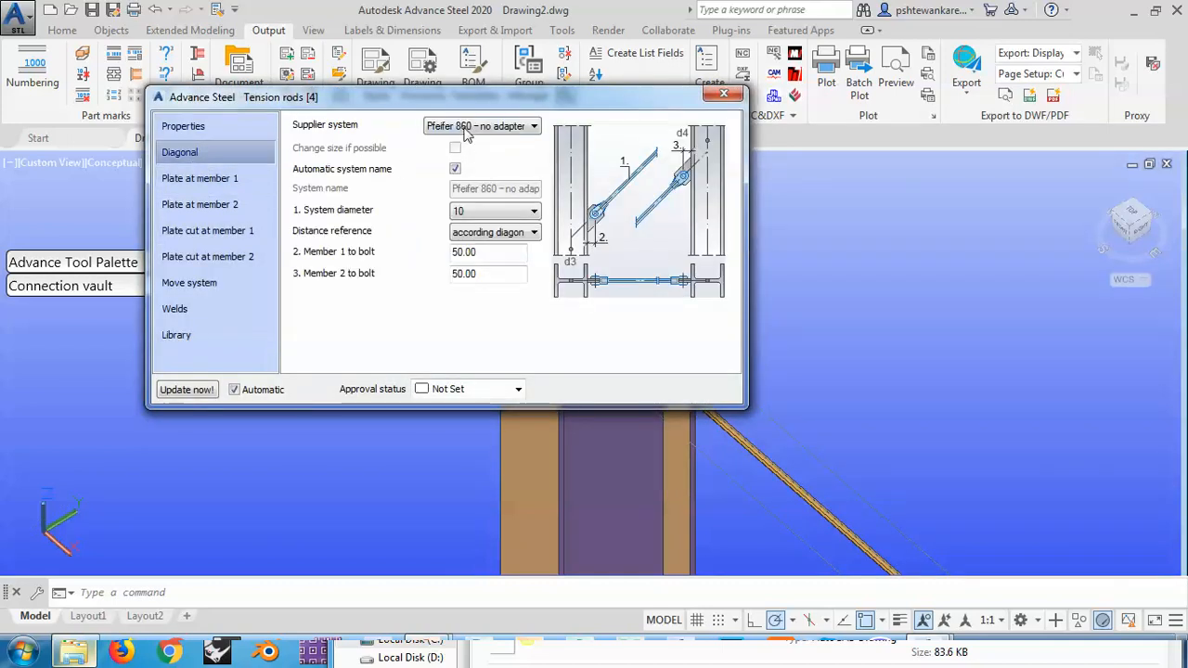
Review the connection's plate, plate cut, move system and weld settings, and close its properties.
{"action": "left_click", "coordinate": [202, 178]}
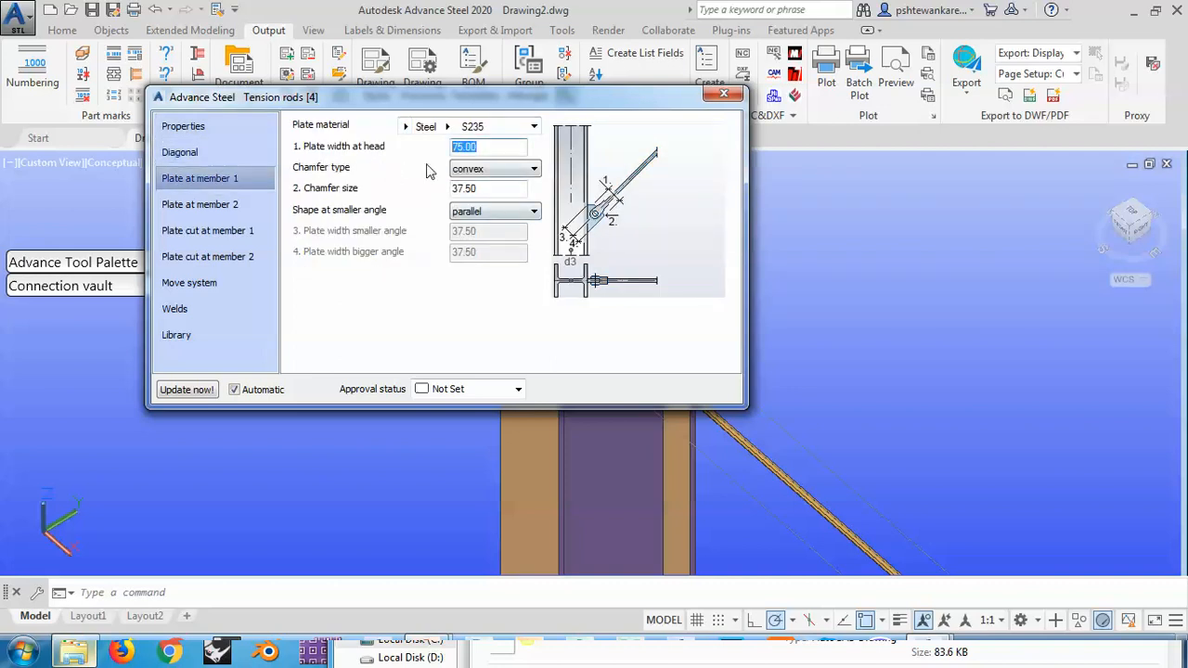
{"action": "left_click", "coordinate": [238, 206]}
{"action": "left_click", "coordinate": [233, 231]}
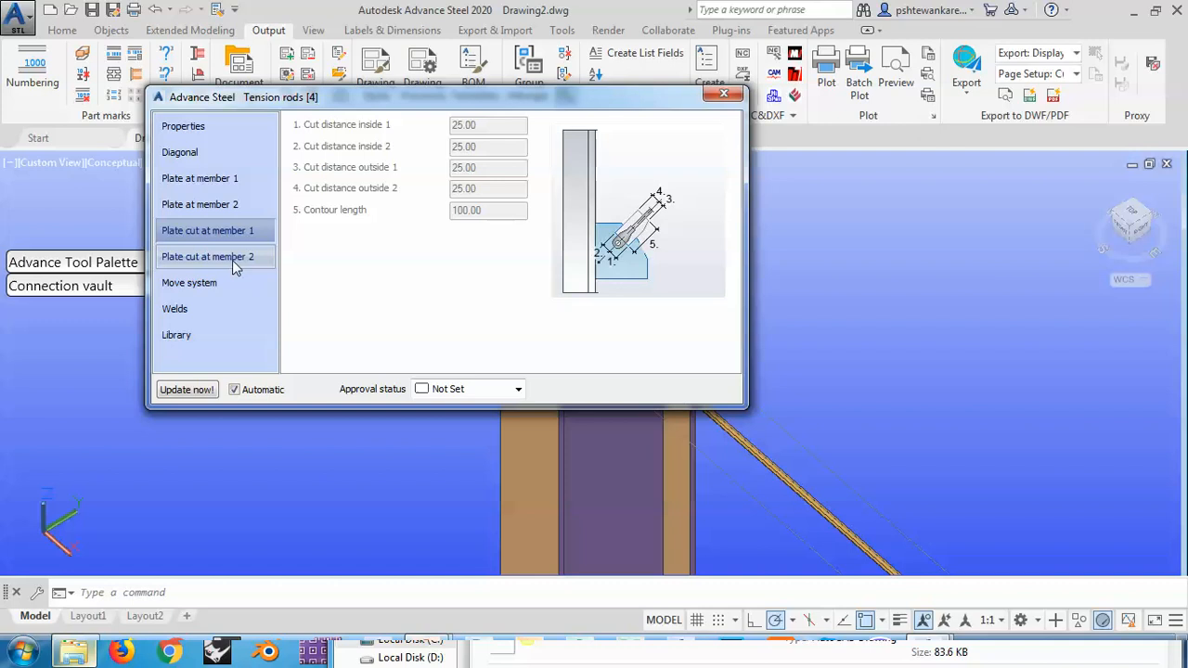
{"action": "left_click", "coordinate": [233, 260]}
{"action": "left_click", "coordinate": [208, 286]}
{"action": "left_click", "coordinate": [204, 306]}
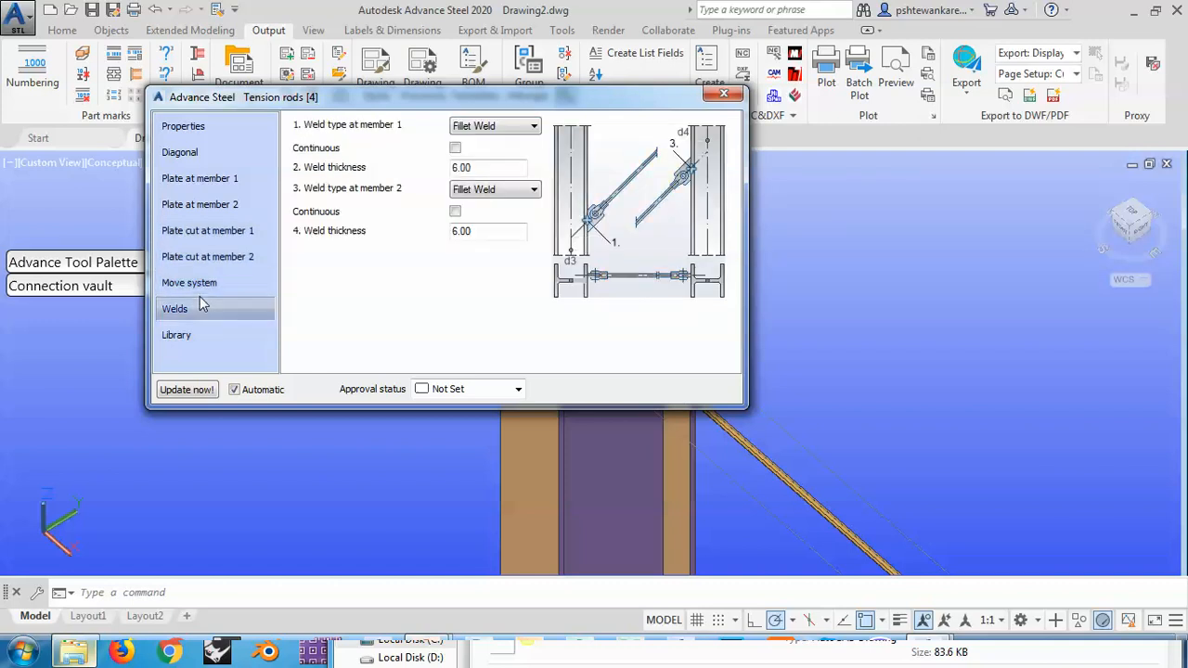
{"action": "left_click", "coordinate": [723, 99]}
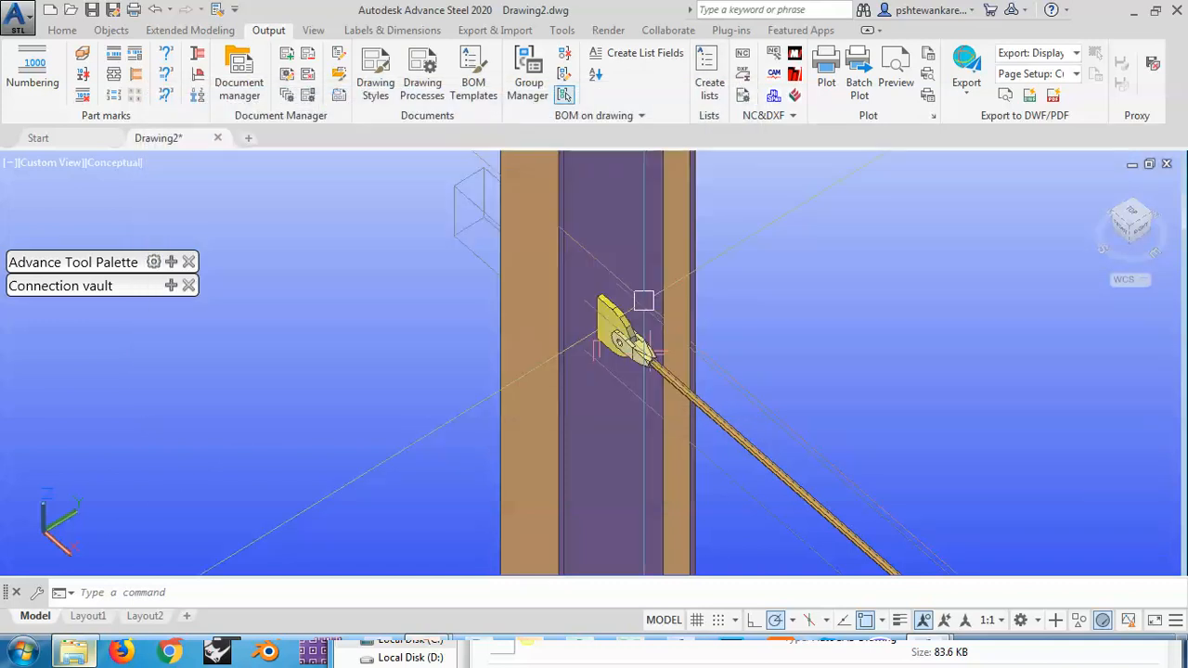
Examine the tension rod between the two columns and its clevis at the gusset plate from another angle.
{"action": "scroll", "coordinate": [635, 319], "scroll_direction": "down", "scroll_amount": 2}
{"action": "middle_click_drag", "start_coordinate": [724, 352], "coordinate": [627, 314]}
{"action": "scroll", "coordinate": [724, 351], "scroll_direction": "down", "scroll_amount": 2}
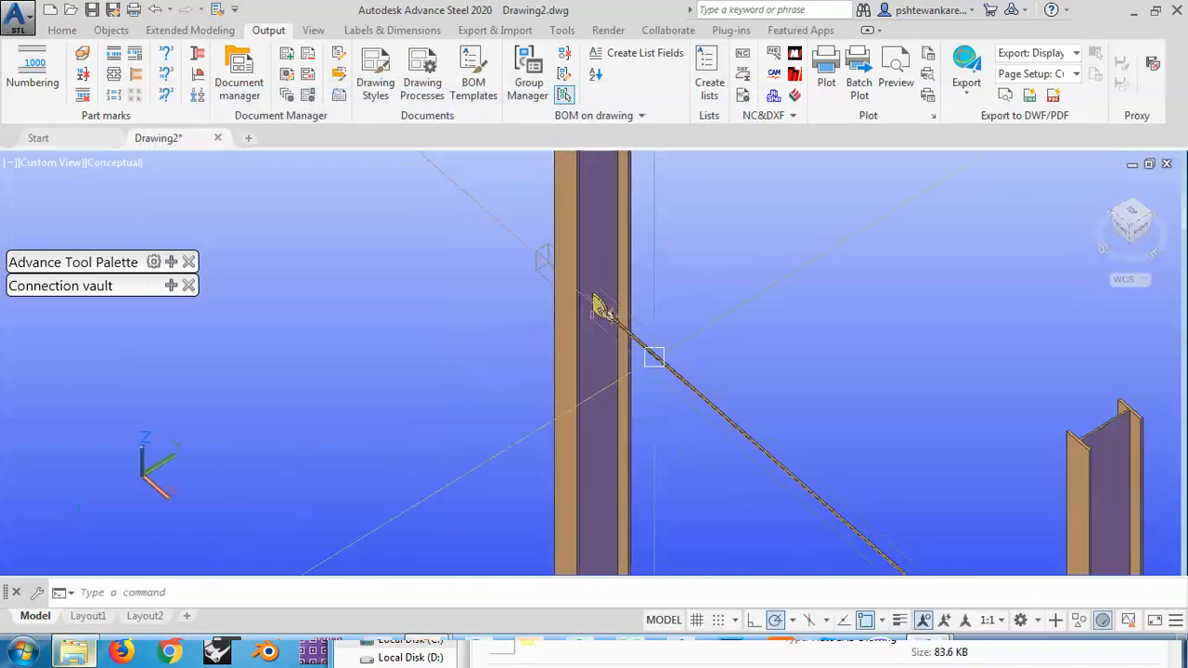
{"action": "middle_click_drag", "start_coordinate": [694, 417], "coordinate": [597, 331]}
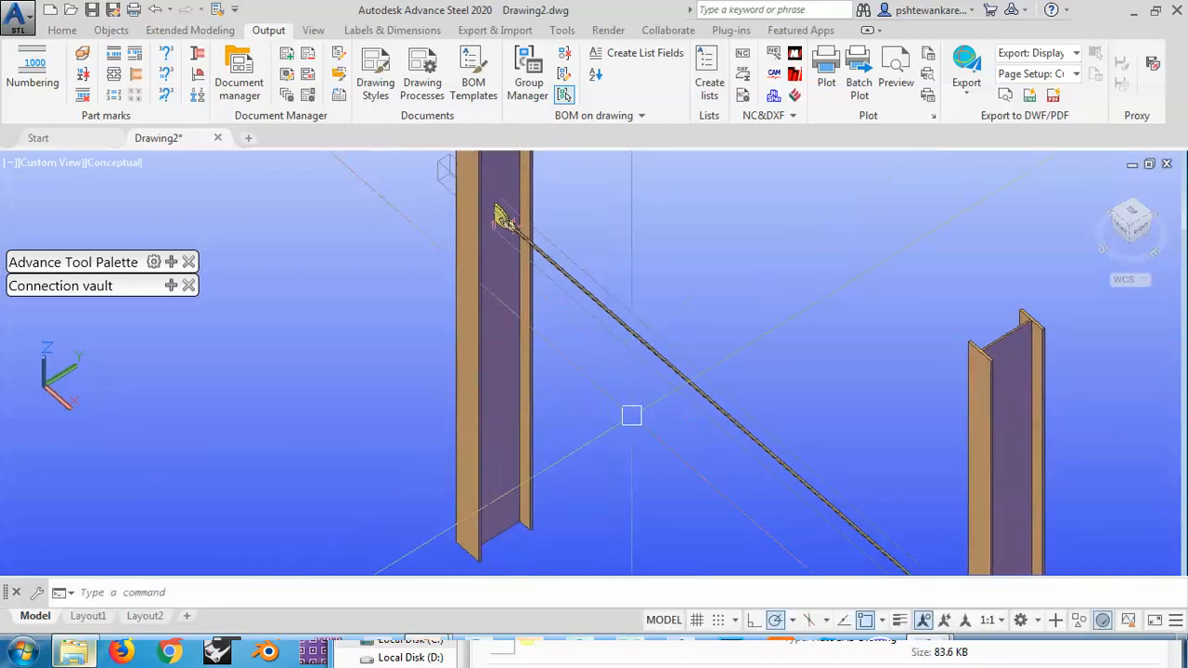
{"action": "middle_click_drag", "start_coordinate": [631, 417], "coordinate": [554, 270], "text": "shift"}
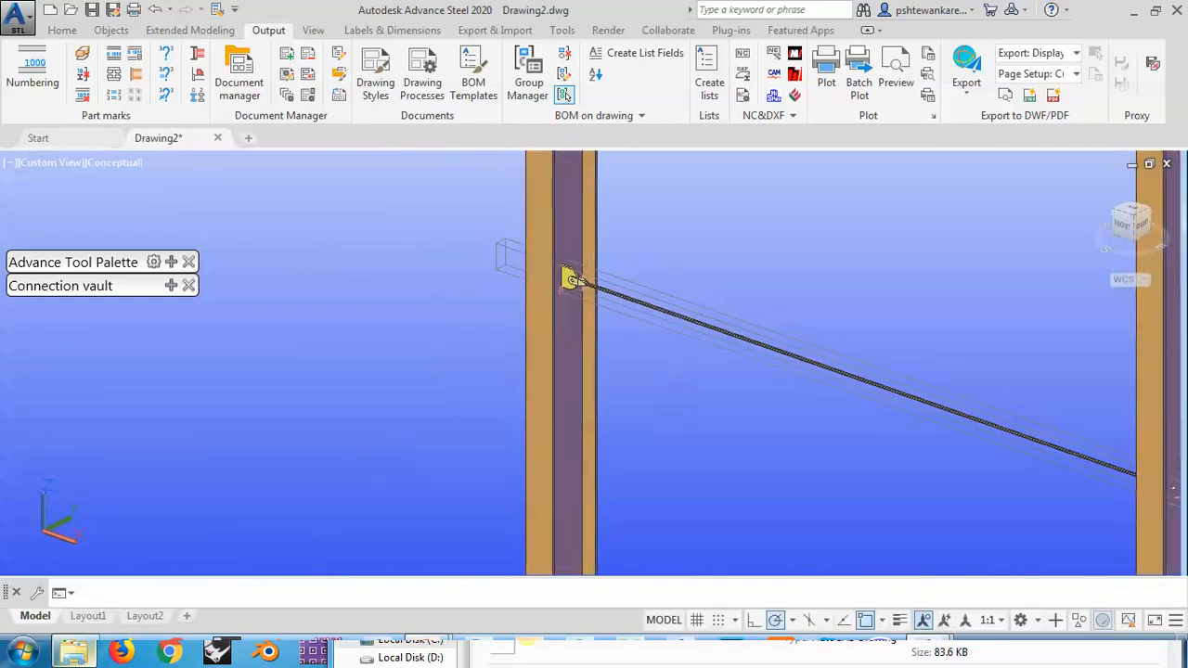
{"action": "scroll", "coordinate": [554, 270], "scroll_direction": "up", "scroll_amount": 2}
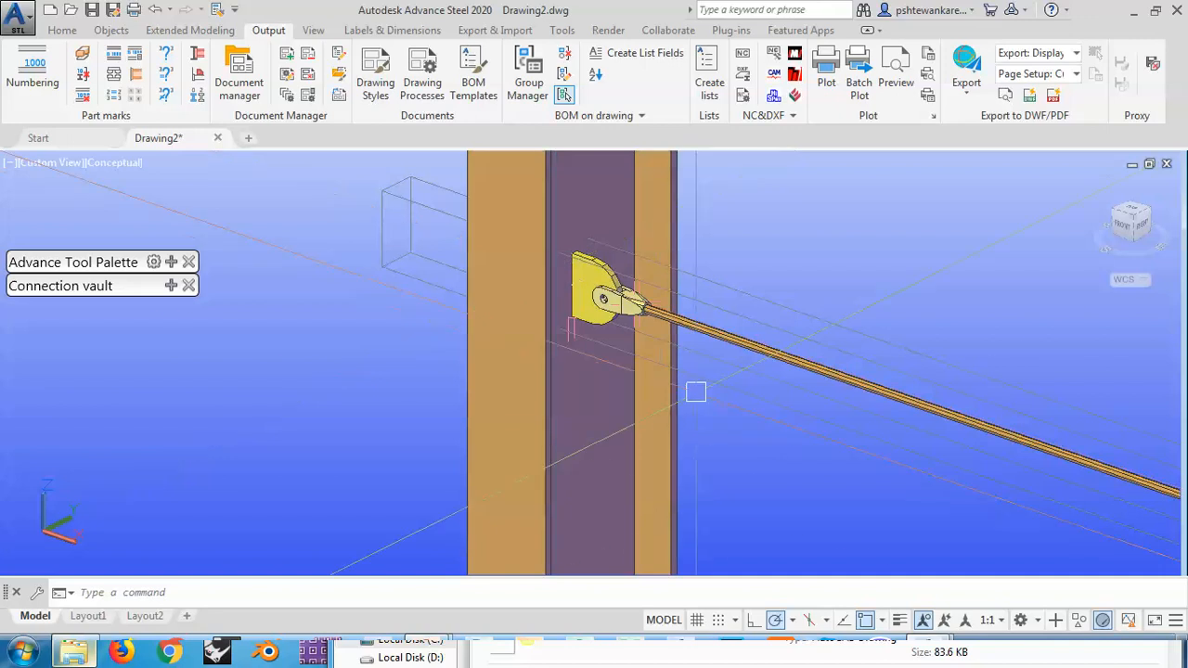
{"action": "scroll", "coordinate": [604, 354], "scroll_direction": "up", "scroll_amount": 2}
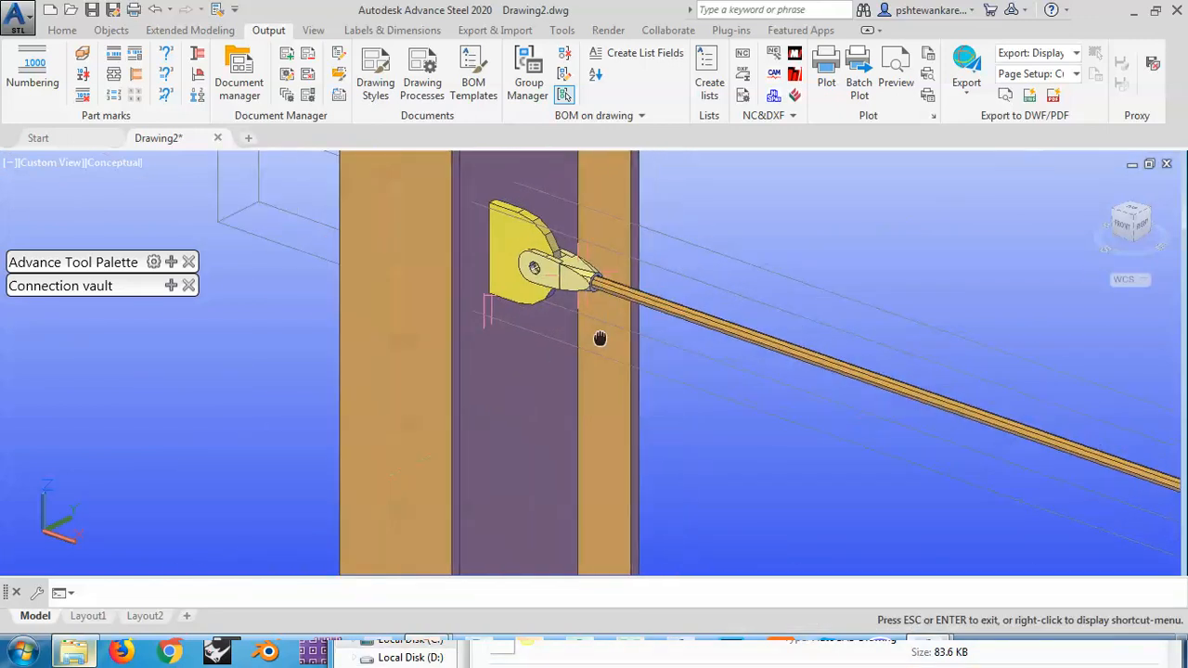
{"action": "scroll", "coordinate": [600, 338], "scroll_direction": "down", "scroll_amount": 5}
{"action": "scroll", "coordinate": [493, 246], "scroll_direction": "up", "scroll_amount": 5}
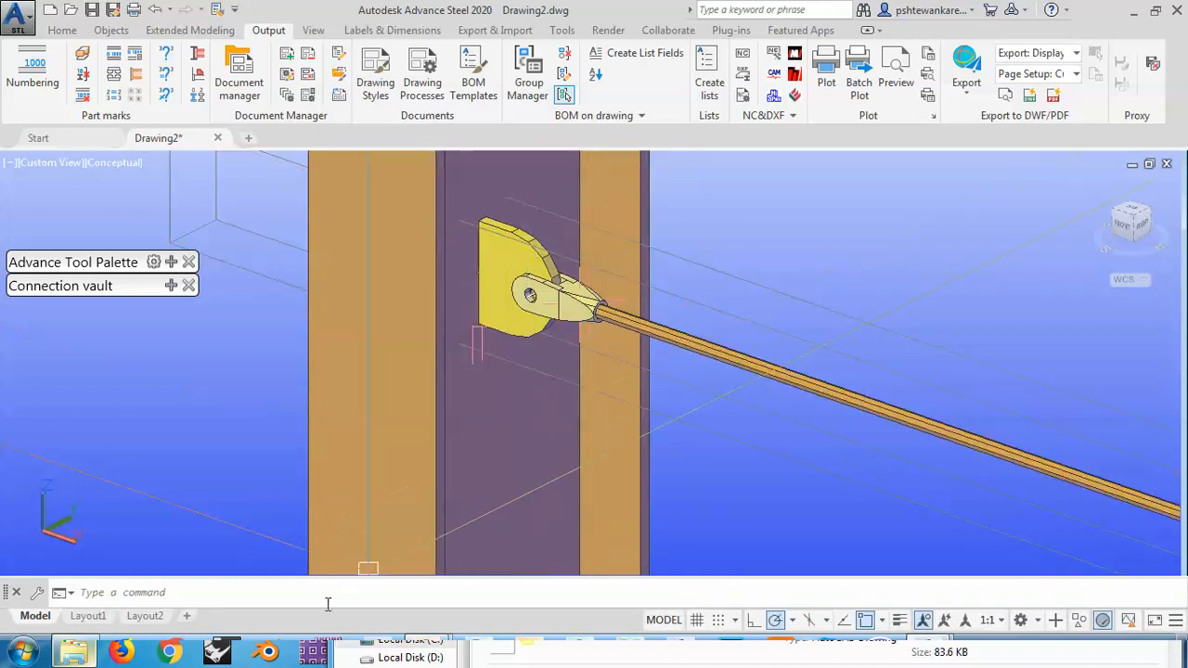
Switch to Explorer to view the Pfeifer drawings in the Symbols folder, uncover the clevis in the model, and return to Advance Steel.
{"action": "left_click", "coordinate": [74, 653]}
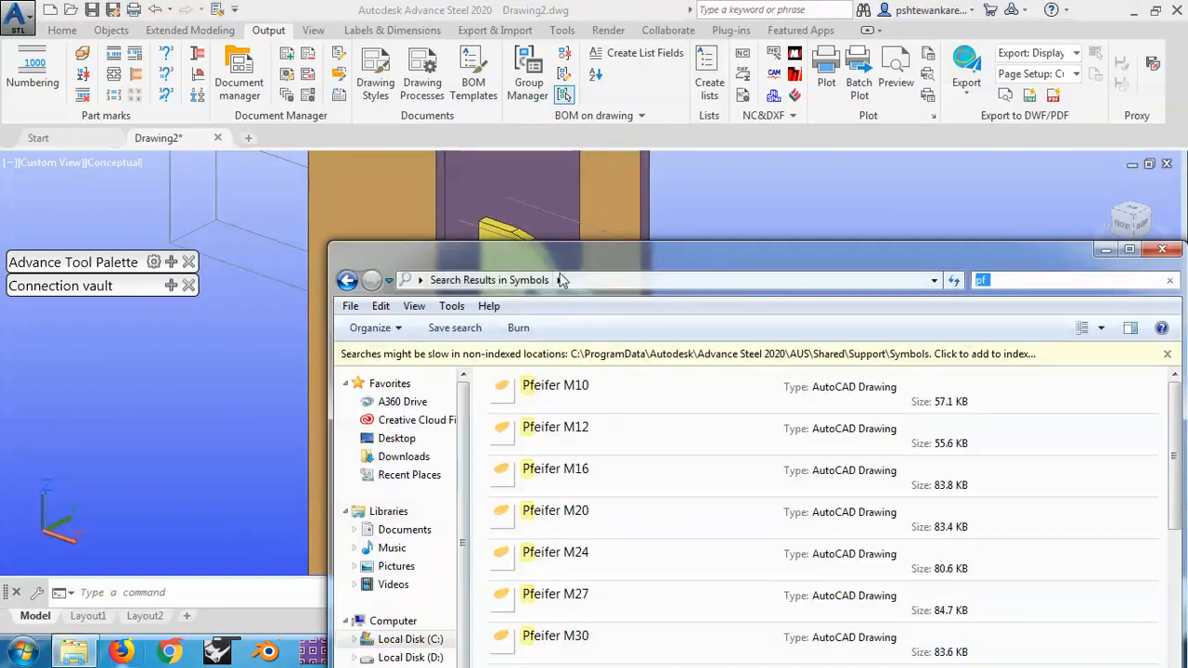
{"action": "left_click_drag", "start_coordinate": [494, 249], "coordinate": [291, 125]}
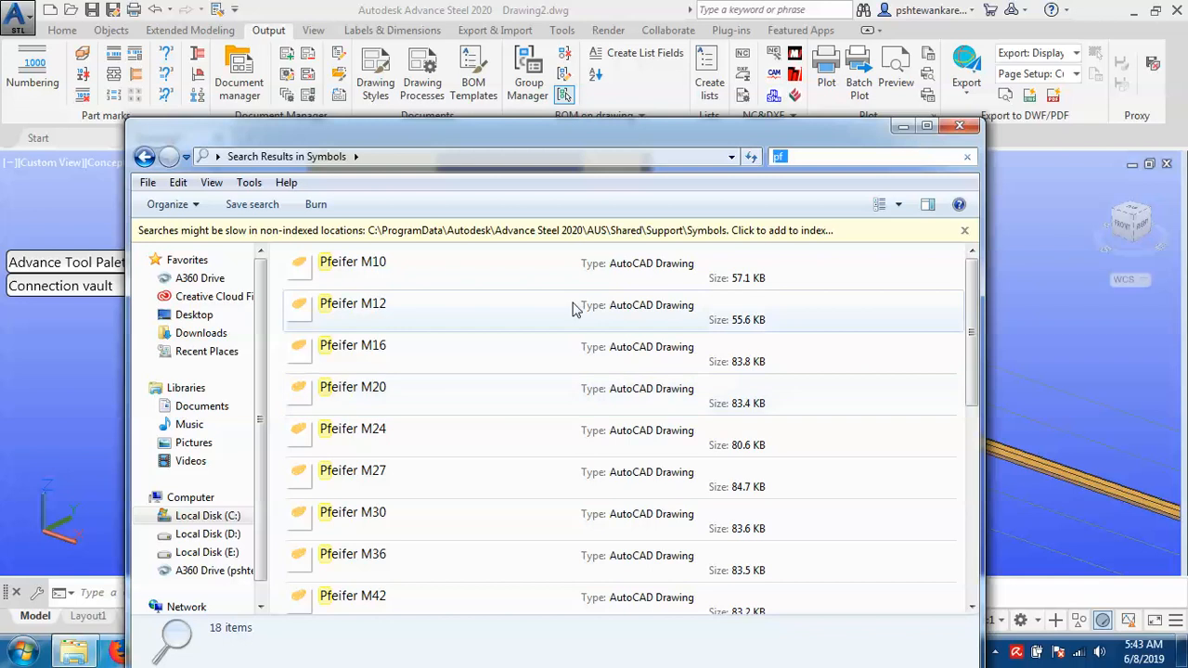
{"action": "left_click_drag", "start_coordinate": [862, 137], "coordinate": [692, 402]}
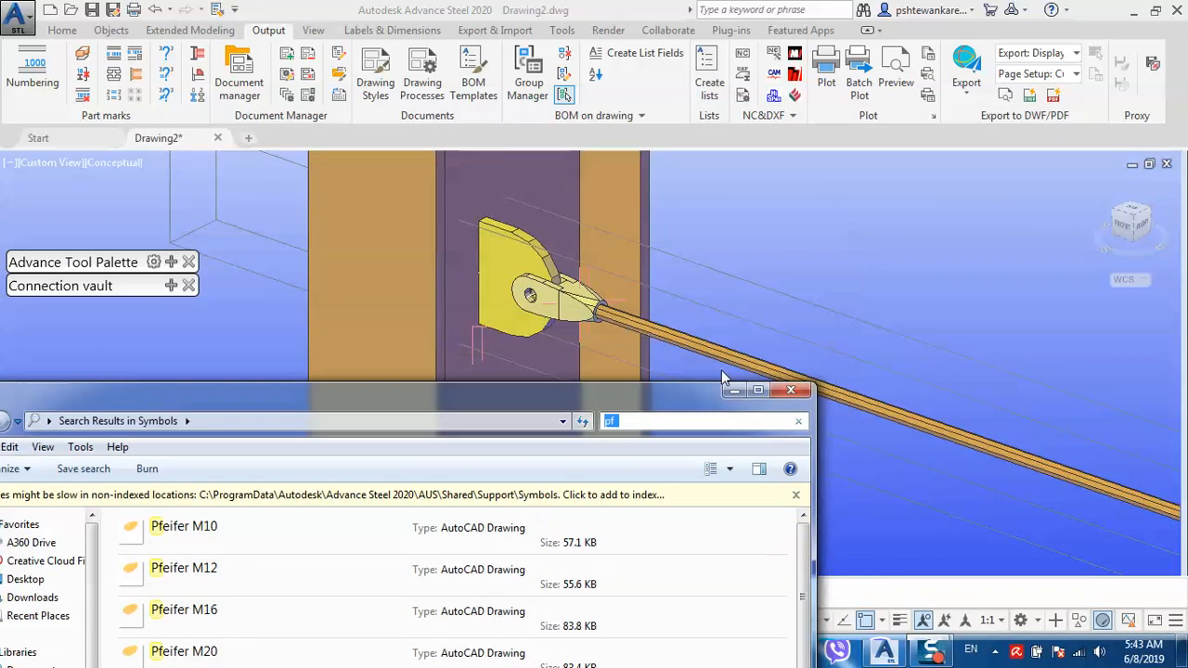
{"action": "left_click", "coordinate": [794, 241]}
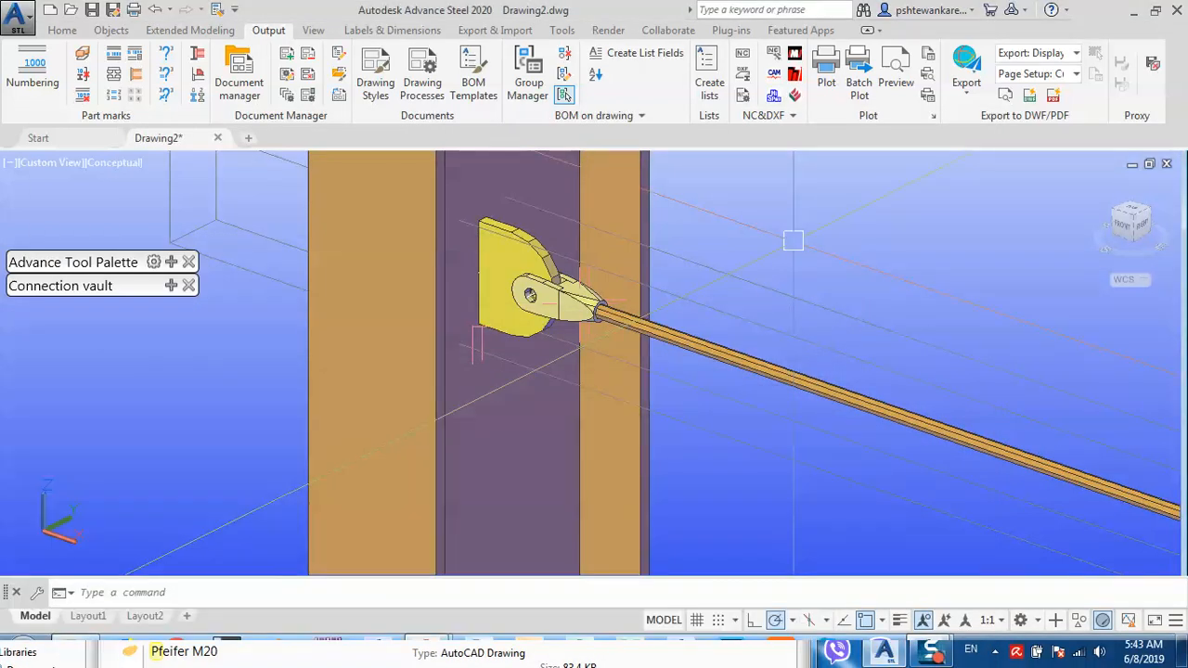
Open the Table editor in Advance Steel Management Tools and filter the database tables by "tensio".
{"action": "left_click", "coordinate": [563, 31]}
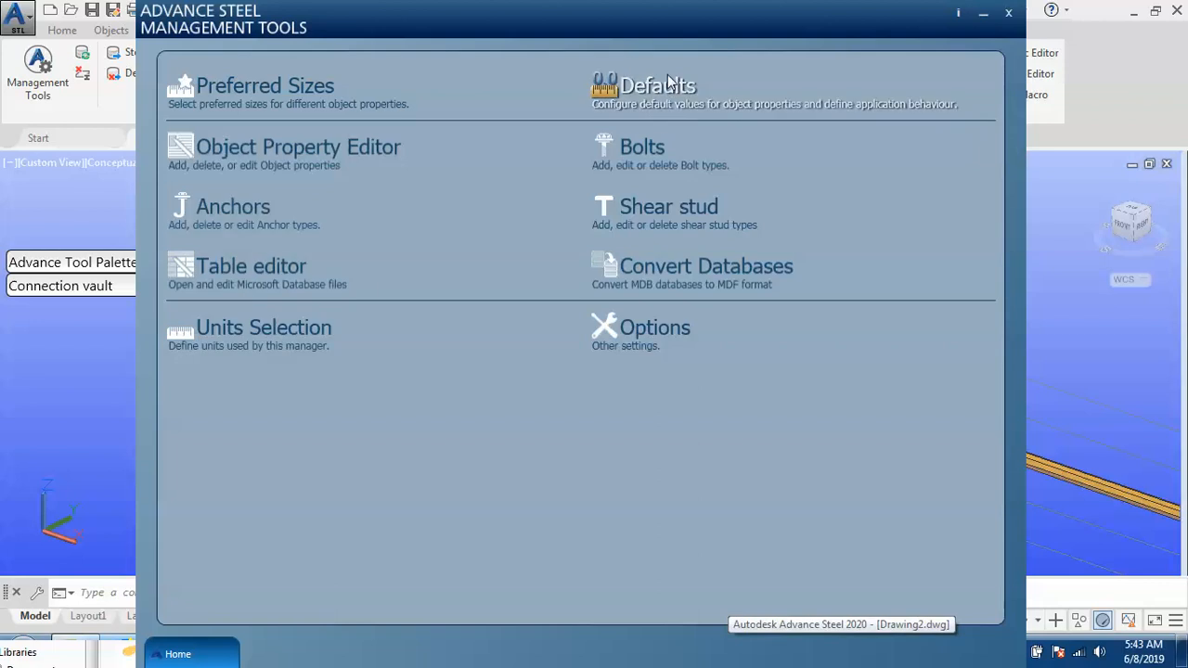
{"action": "left_click", "coordinate": [246, 269]}
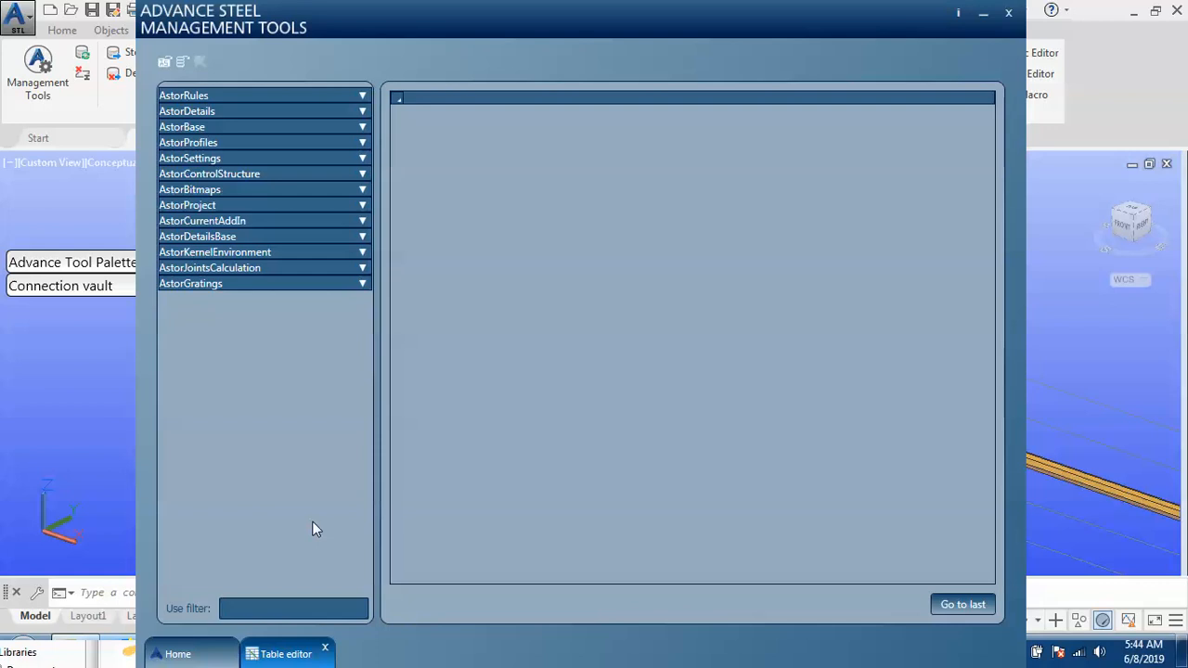
{"action": "type", "text": "ten"}
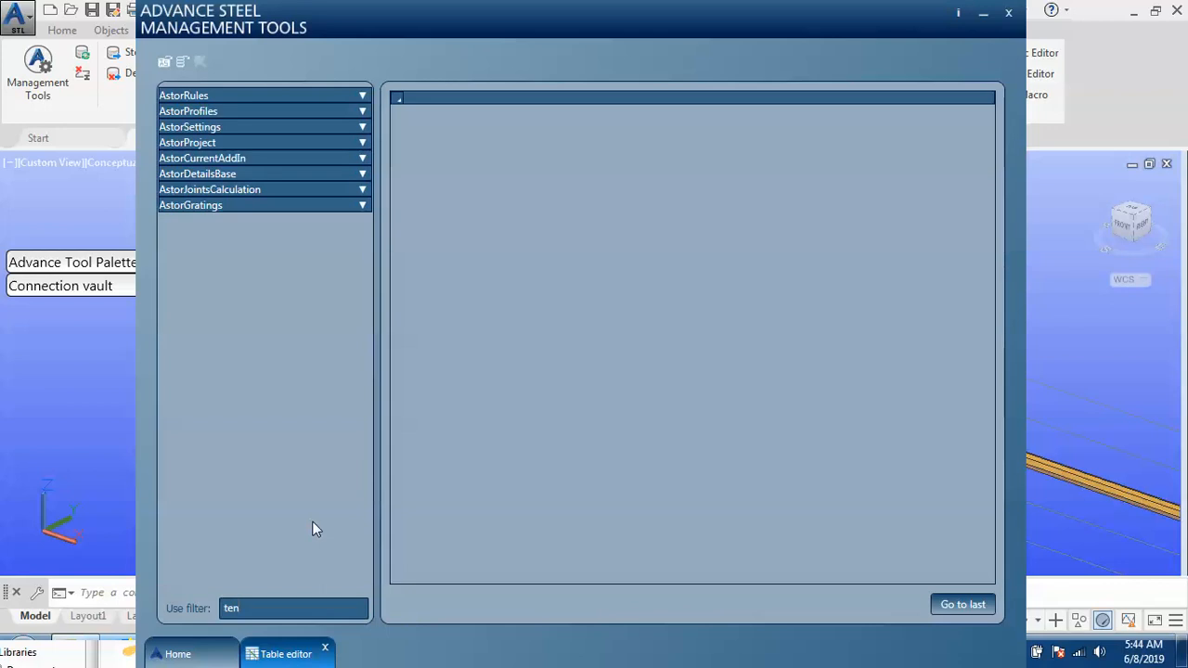
{"action": "left_click_drag", "start_coordinate": [366, 9], "coordinate": [764, 162]}
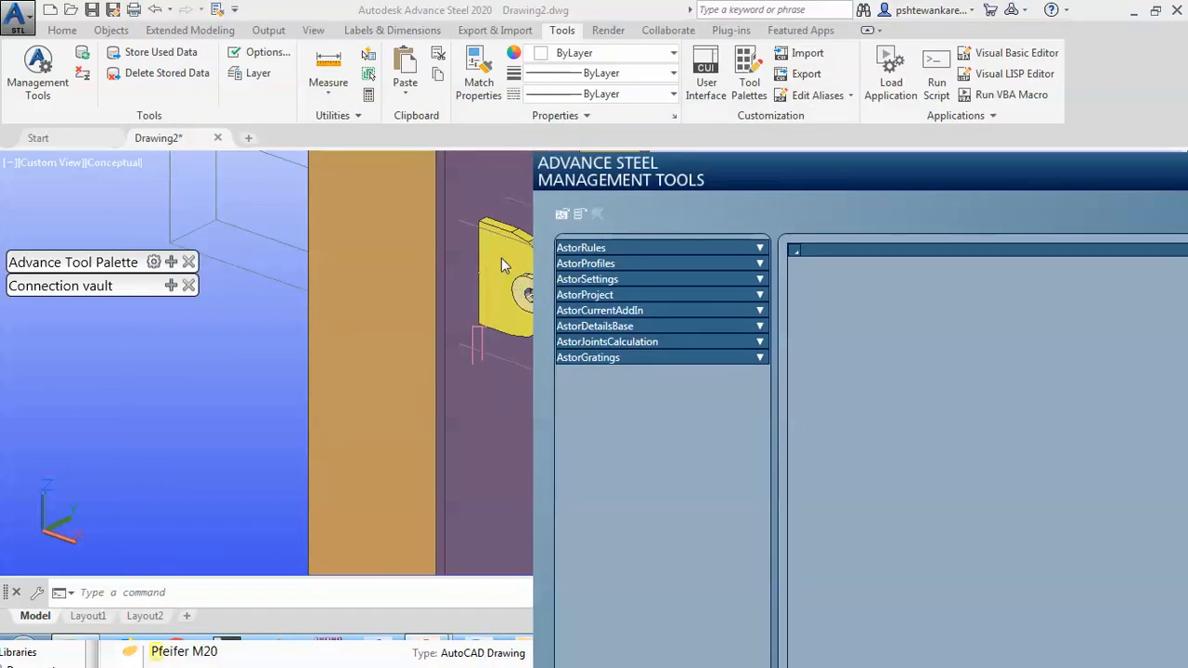
{"action": "left_click_drag", "start_coordinate": [743, 167], "coordinate": [378, 42]}
{"action": "type", "text": "s"}
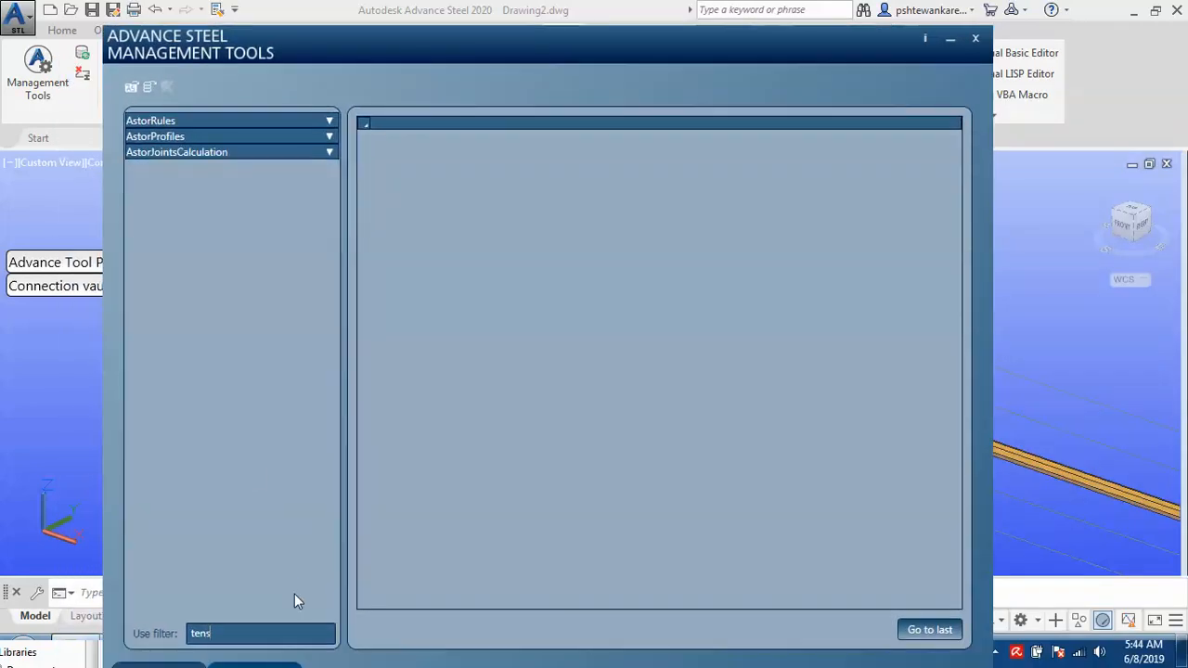
{"action": "type", "text": "io"}
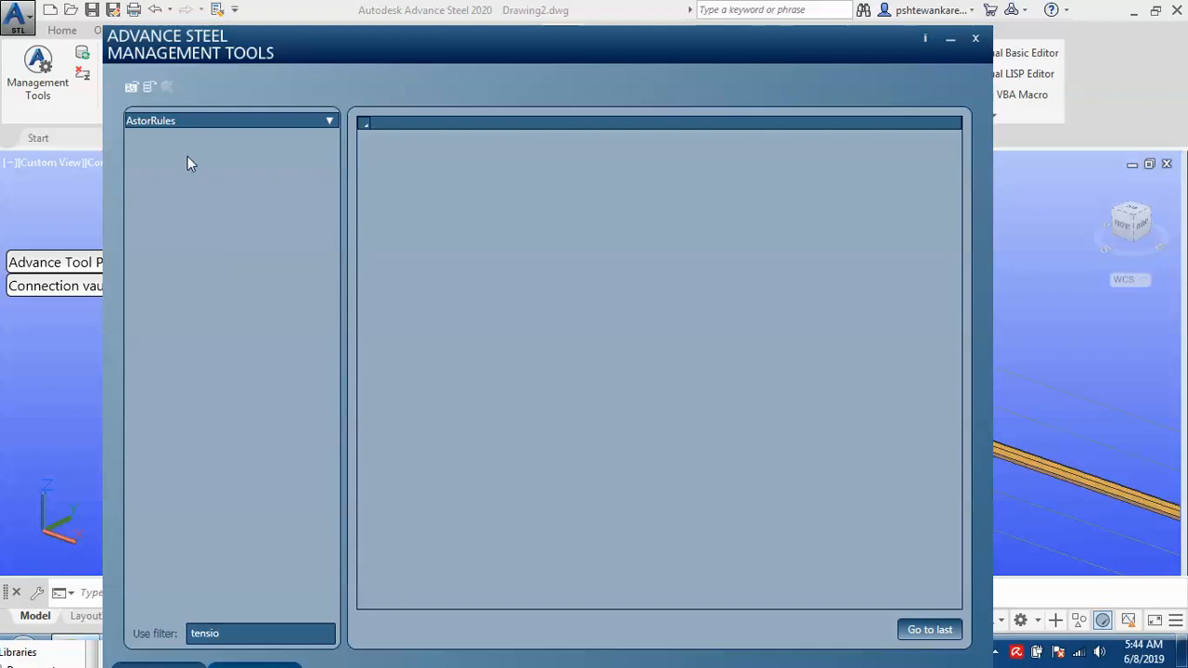
Expand AstorRules and view the tables RULE_TensionRods and RULE_TensionRods_SupplierTable1, SupplierTable10 and SupplierTable12.
{"action": "left_click", "coordinate": [331, 121]}
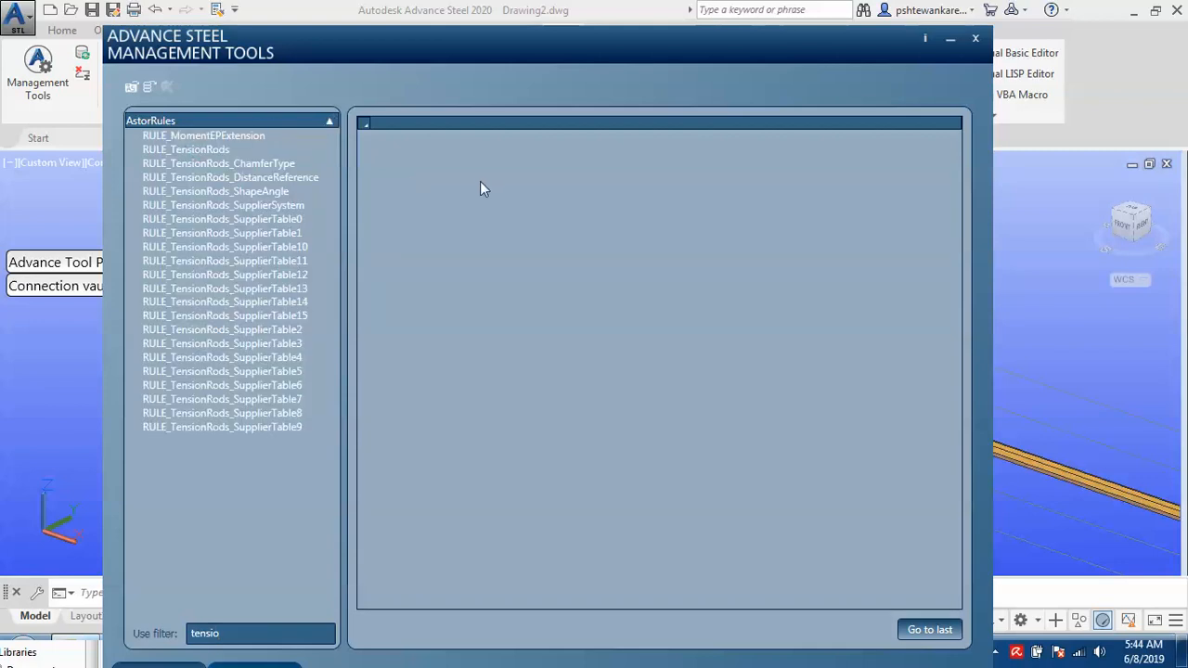
{"action": "left_click", "coordinate": [186, 149]}
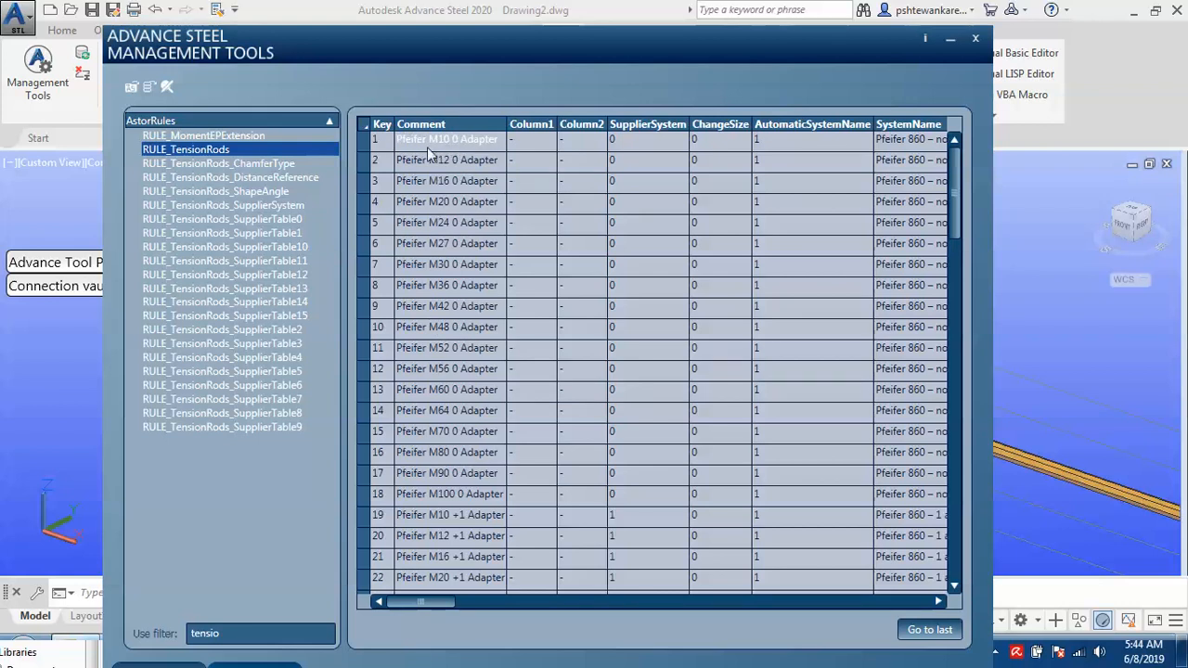
{"action": "left_click", "coordinate": [277, 232]}
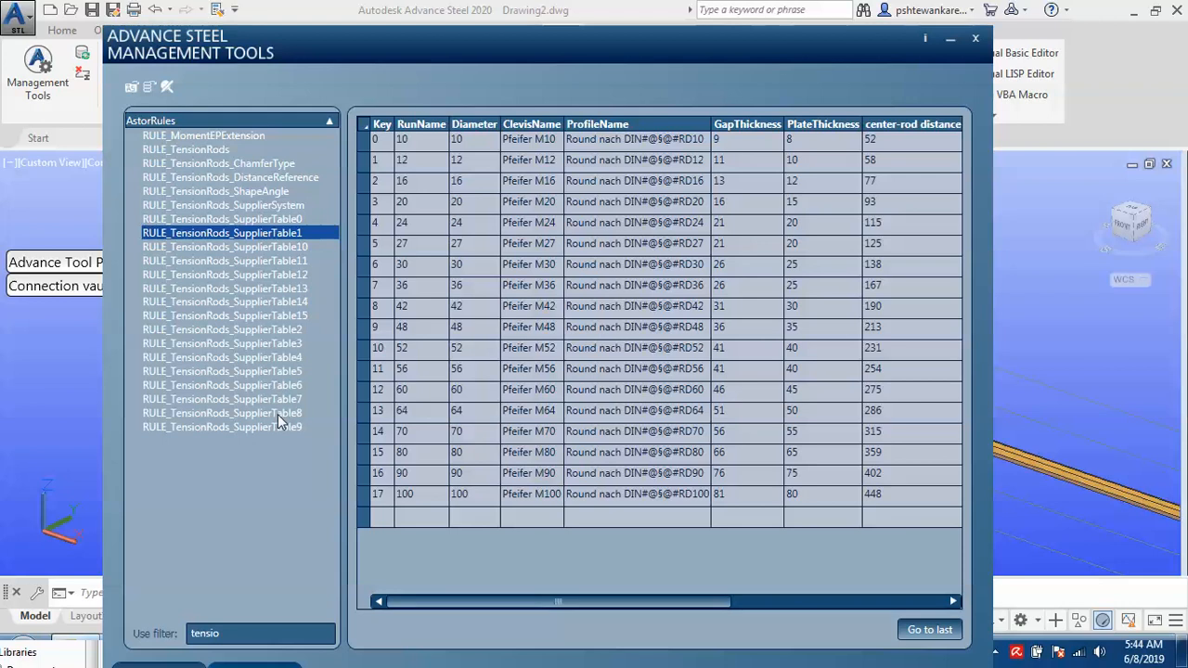
{"action": "left_click", "coordinate": [281, 246]}
{"action": "left_click", "coordinate": [276, 280]}
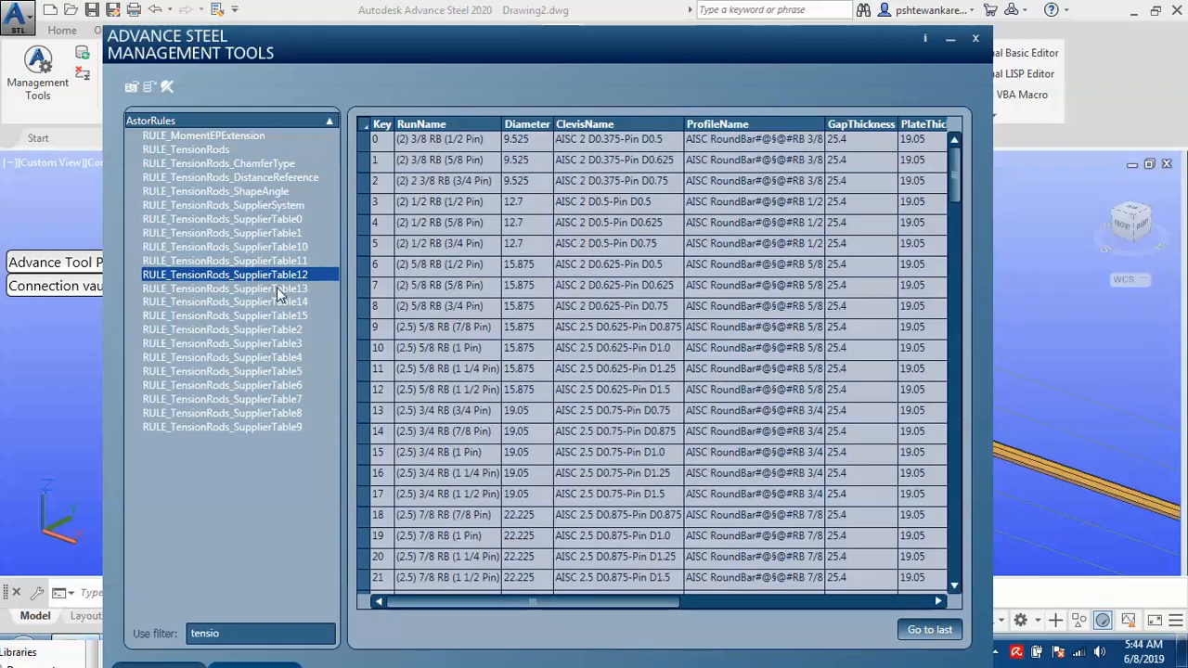
View the supplier tables RULE_TensionRods_SupplierTable13, SupplierTable14, SupplierTable9 and SupplierTable8.
{"action": "left_click", "coordinate": [276, 288]}
{"action": "left_click", "coordinate": [276, 303]}
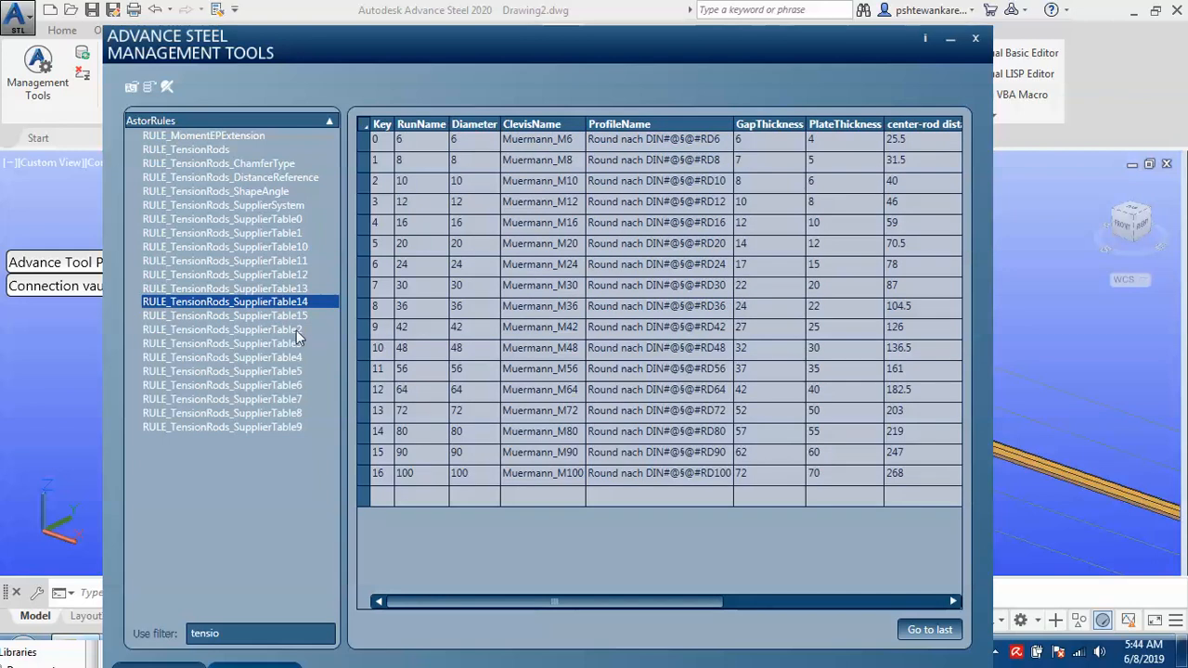
{"action": "left_click", "coordinate": [276, 426]}
{"action": "left_click", "coordinate": [272, 413]}
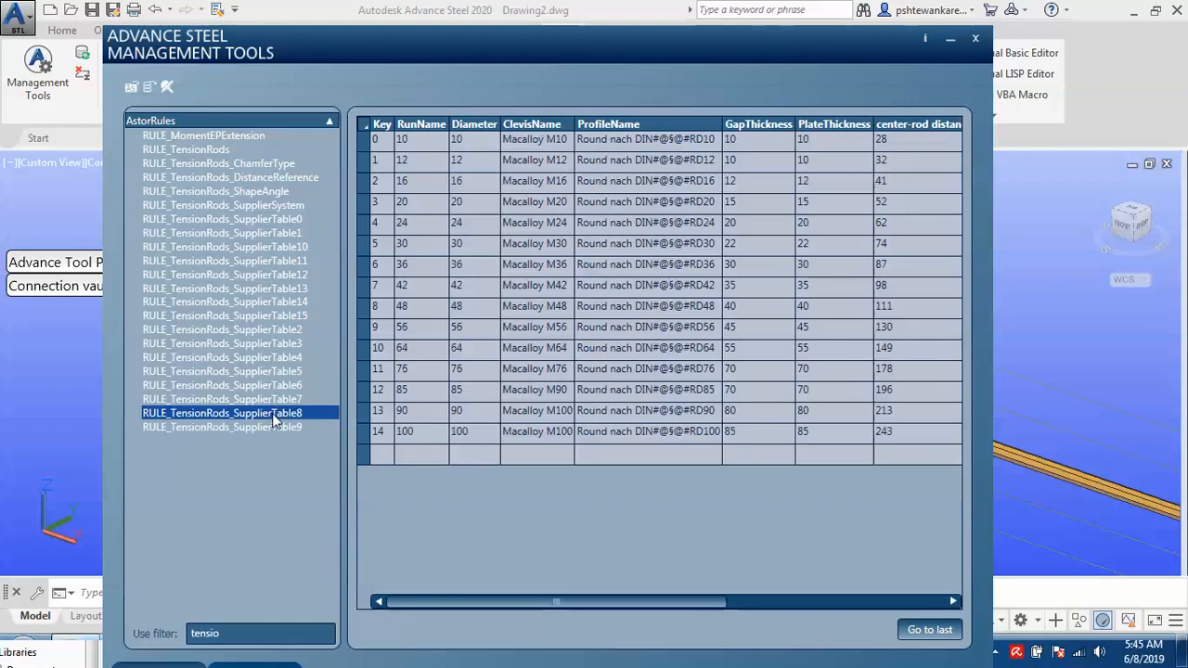
Uncover the model, open the properties of the tension rod connection and set the diagonal's supplier system to Ronstan.
{"action": "left_click_drag", "start_coordinate": [695, 56], "coordinate": [686, 371]}
{"action": "left_click", "coordinate": [686, 371]}
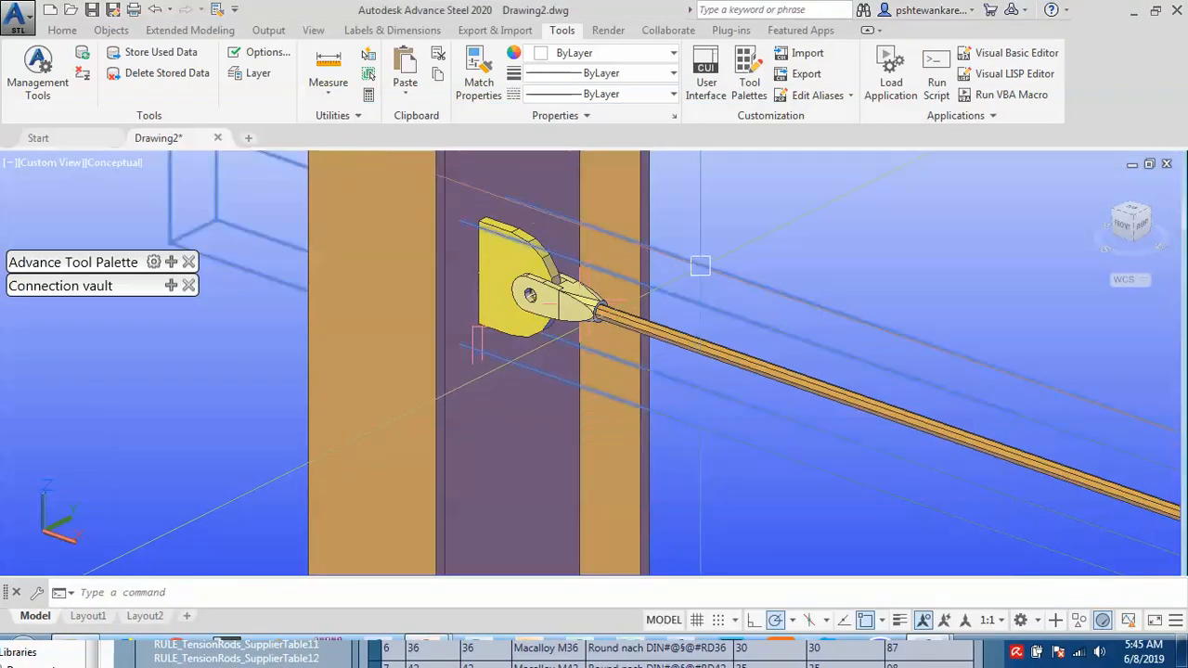
{"action": "double_click", "coordinate": [683, 260]}
{"action": "left_click", "coordinate": [181, 153]}
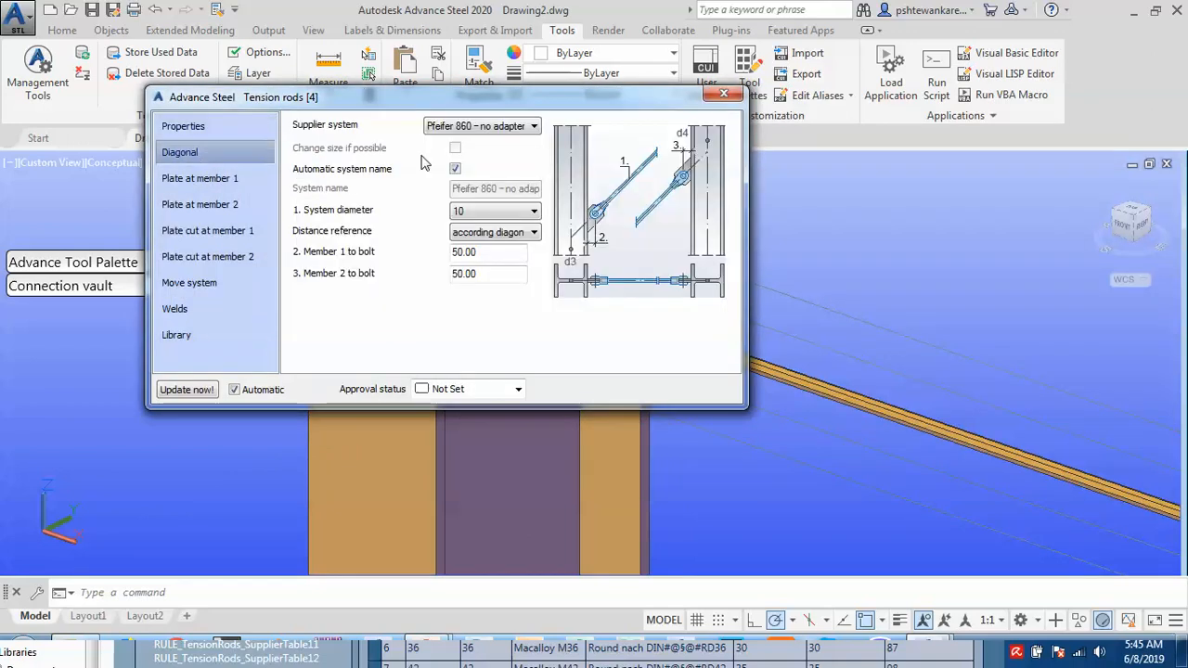
{"action": "left_click", "coordinate": [482, 127]}
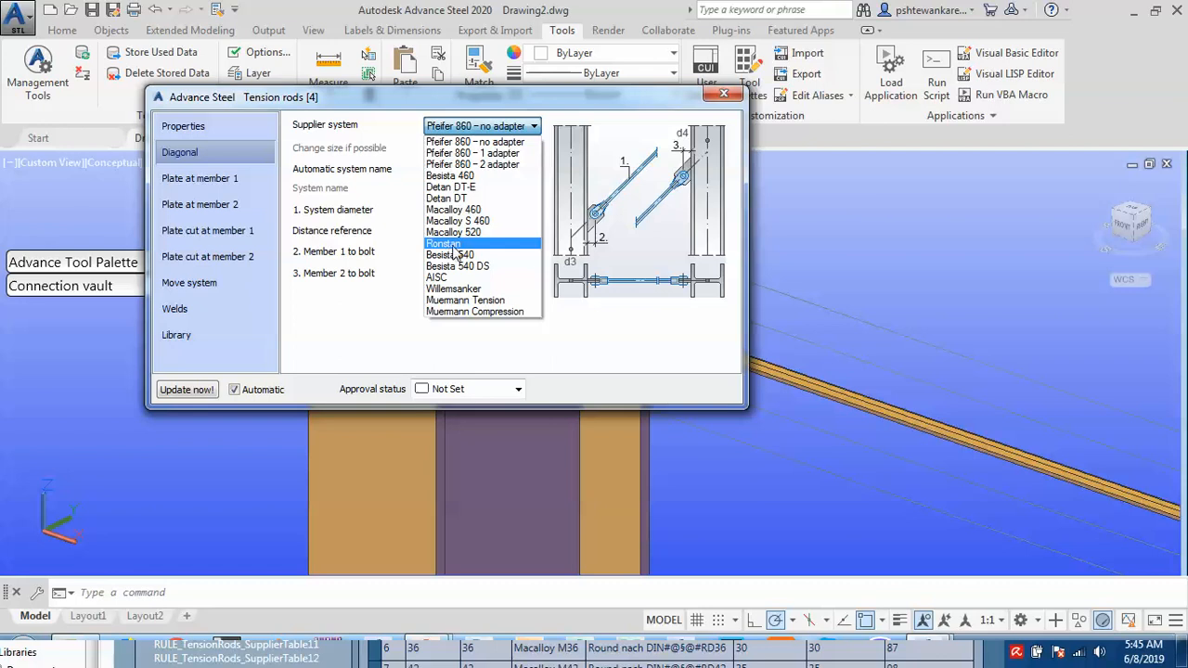
{"action": "left_click", "coordinate": [446, 244]}
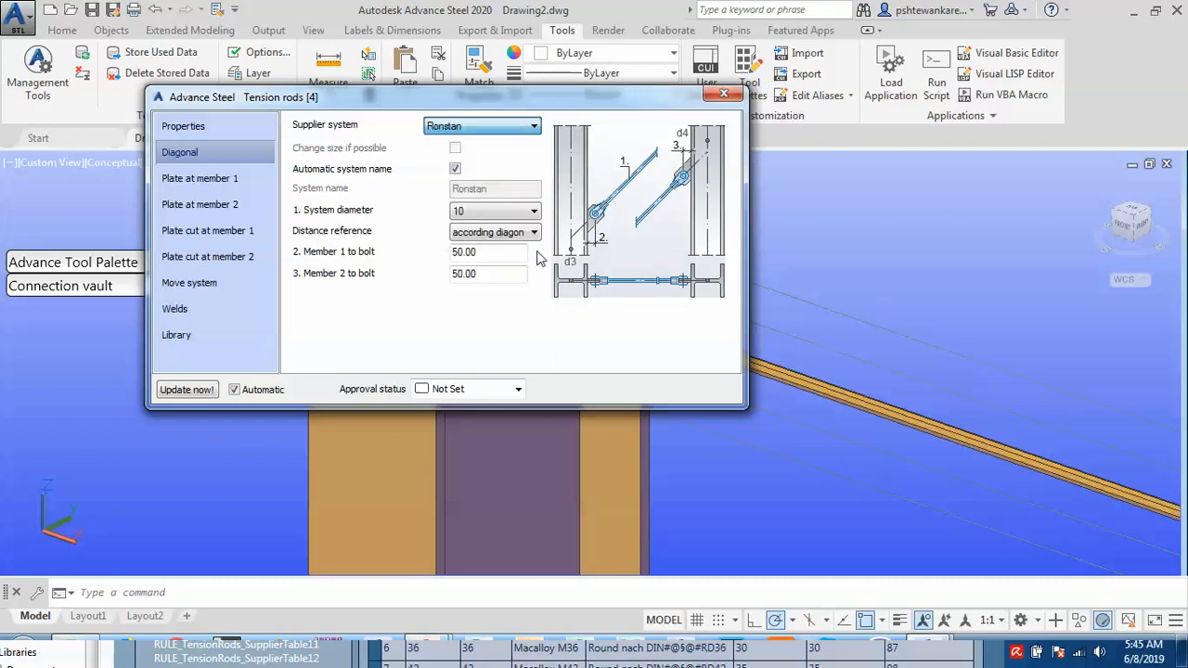
Set the tension rod's distances from member 1 to bolt and member 2 to bolt to 100.
{"action": "left_click_drag", "start_coordinate": [448, 105], "coordinate": [406, 240]}
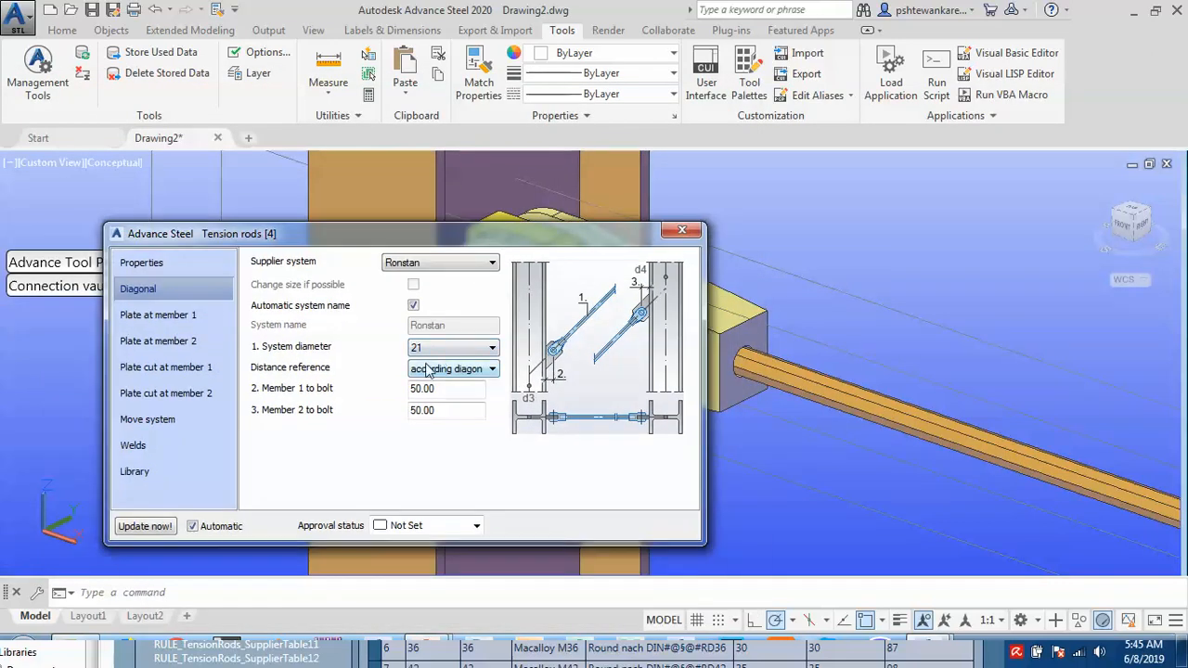
{"action": "left_click_drag", "start_coordinate": [445, 391], "coordinate": [388, 388]}
{"action": "left_click_drag", "start_coordinate": [404, 243], "coordinate": [387, 336]}
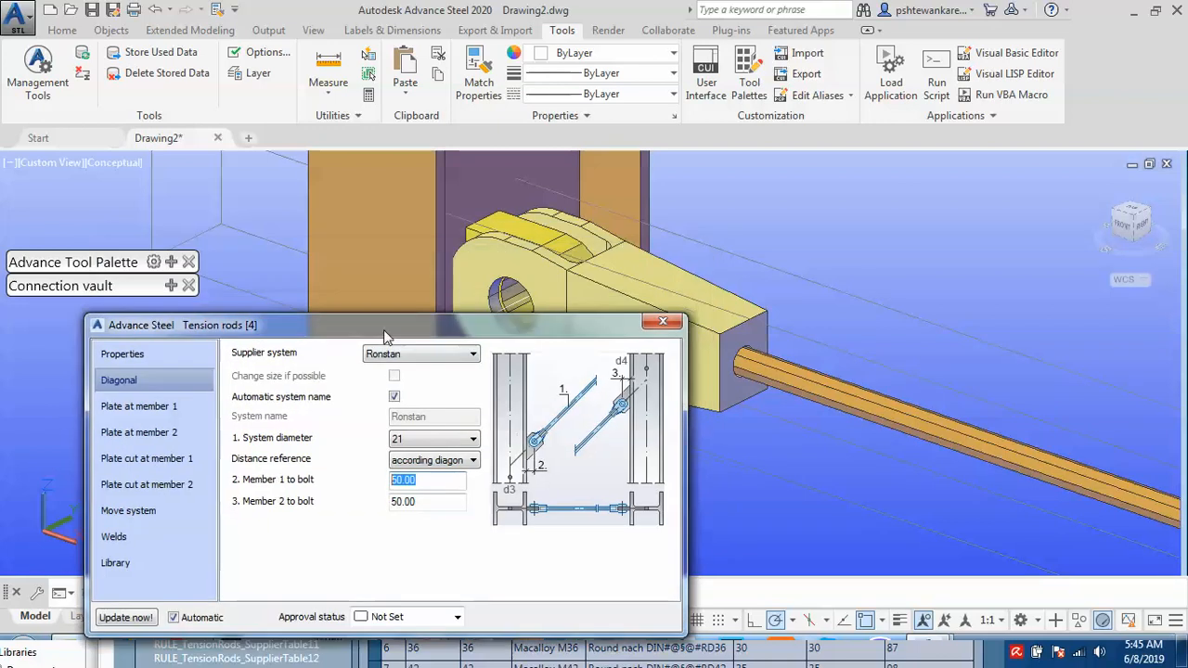
{"action": "type", "text": "1"}
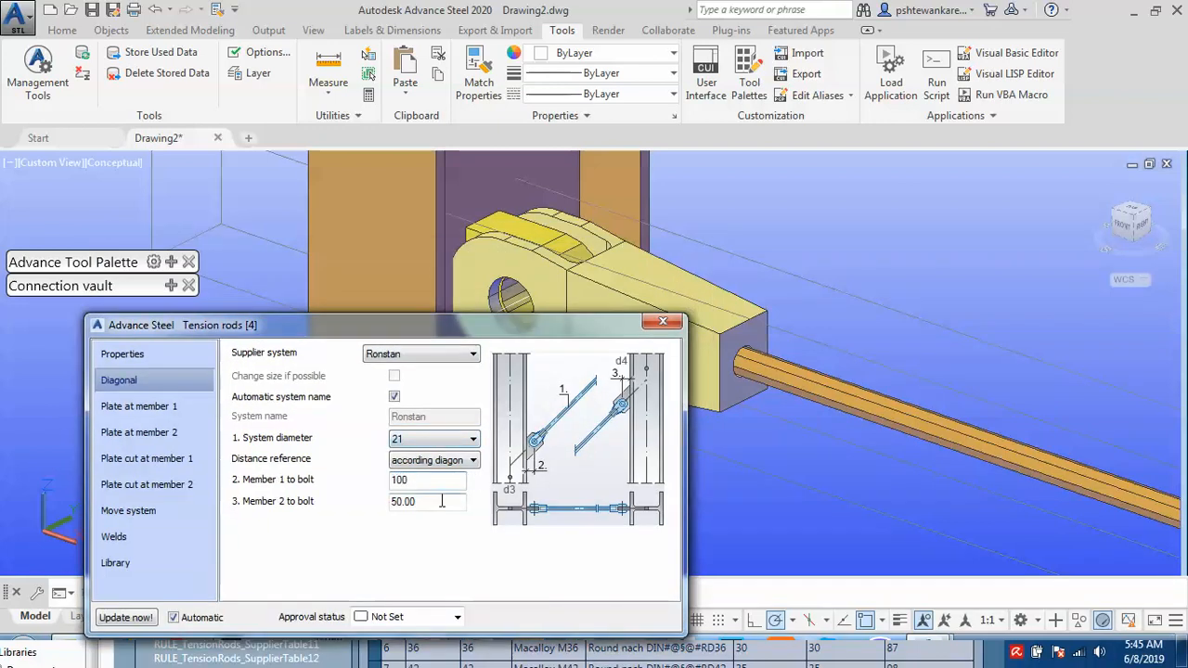
{"action": "key", "text": "Tab"}
{"action": "type", "text": "100"}
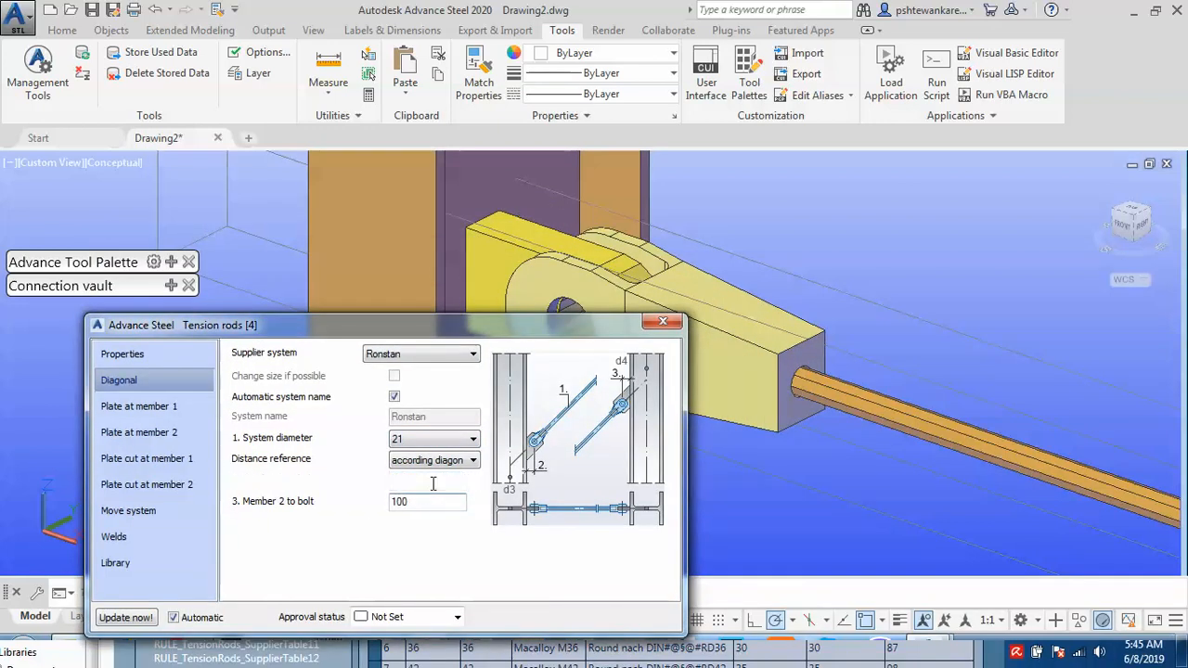
Set the member 1 to bolt and member 2 to bolt distances to 150 and uncover the Ronstan clevis in the model.
{"action": "left_click", "coordinate": [433, 483]}
{"action": "double_click", "coordinate": [393, 482]}
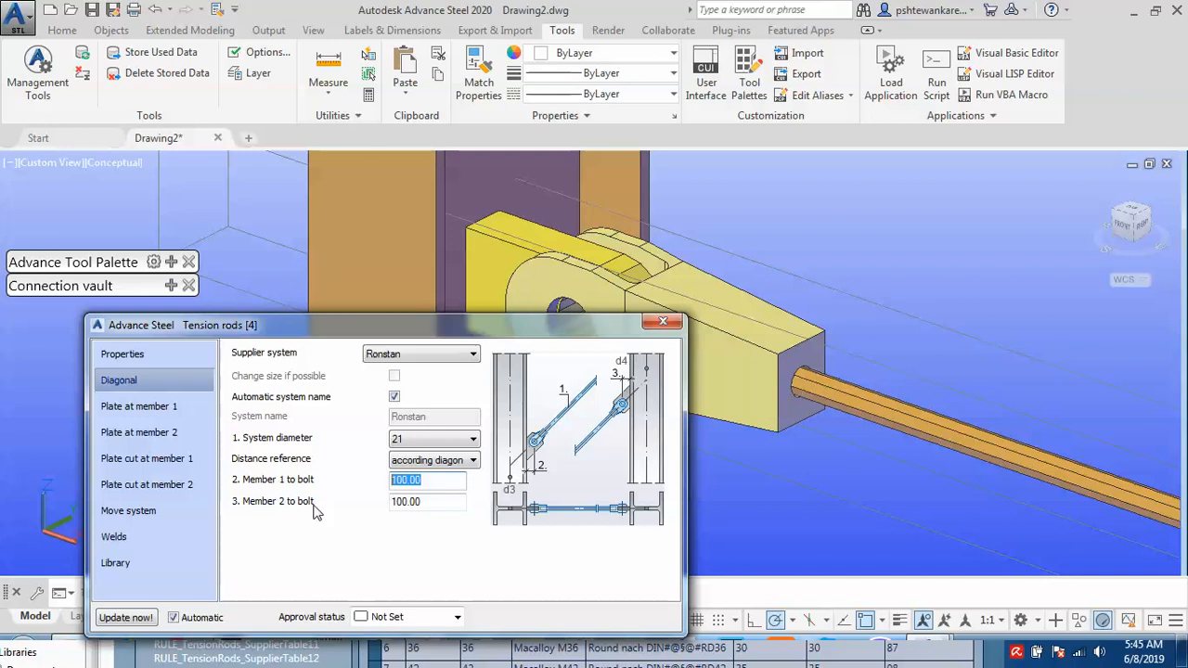
{"action": "type", "text": "150"}
{"action": "key", "text": "Tab"}
{"action": "type", "text": "1"}
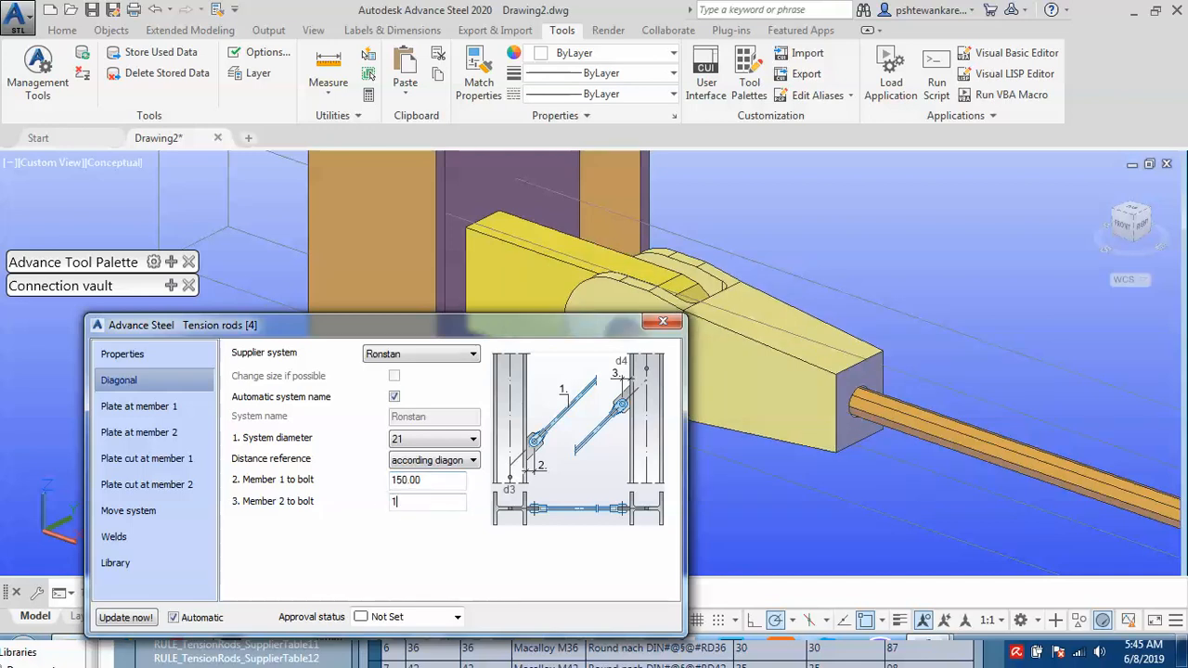
{"action": "left_click", "coordinate": [423, 485]}
{"action": "left_click_drag", "start_coordinate": [487, 332], "coordinate": [305, 280]}
{"action": "scroll", "coordinate": [872, 228], "scroll_direction": "down", "scroll_amount": 2}
{"action": "middle_click_drag", "start_coordinate": [786, 306], "coordinate": [830, 312]}
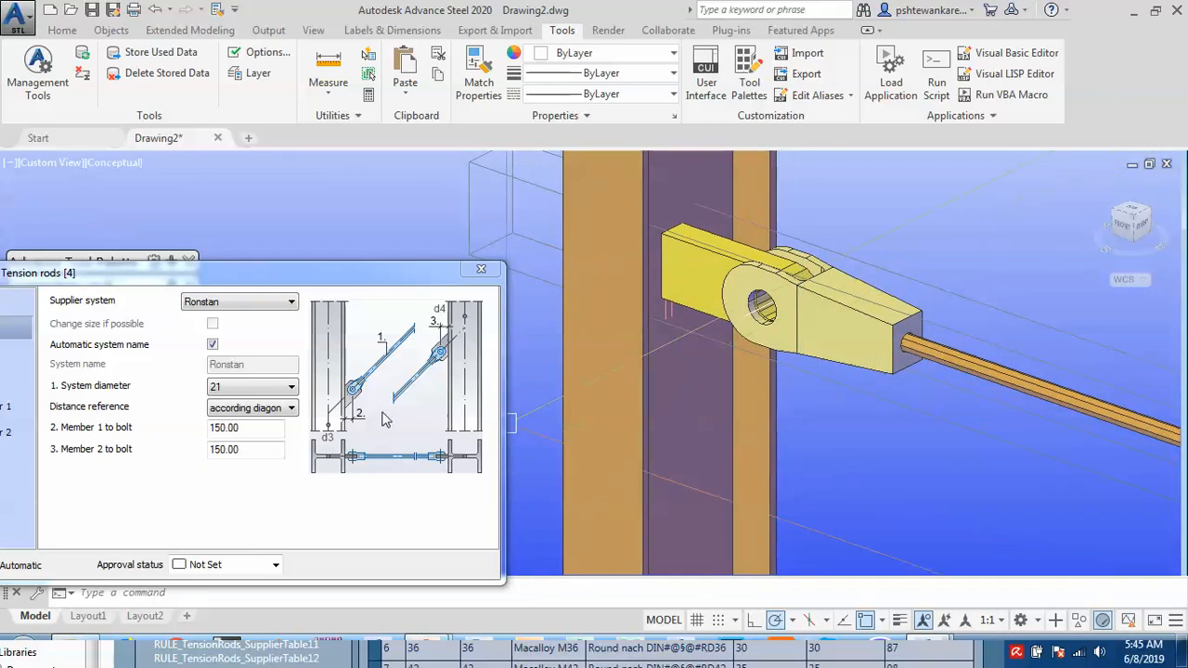
Return to the Table editor in Management Tools and view the Ronstan sizes in RULE_TensionRods_SupplierTable9.
{"action": "left_click_drag", "start_coordinate": [261, 285], "coordinate": [439, 171]}
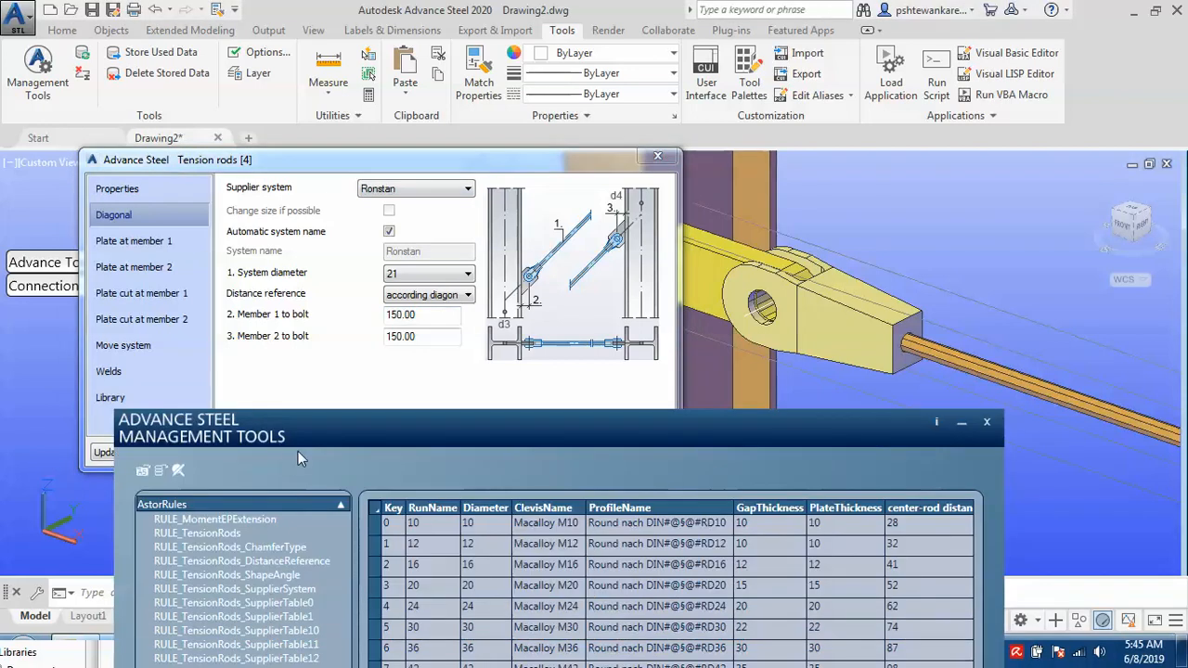
{"action": "left_click_drag", "start_coordinate": [330, 443], "coordinate": [388, 153]}
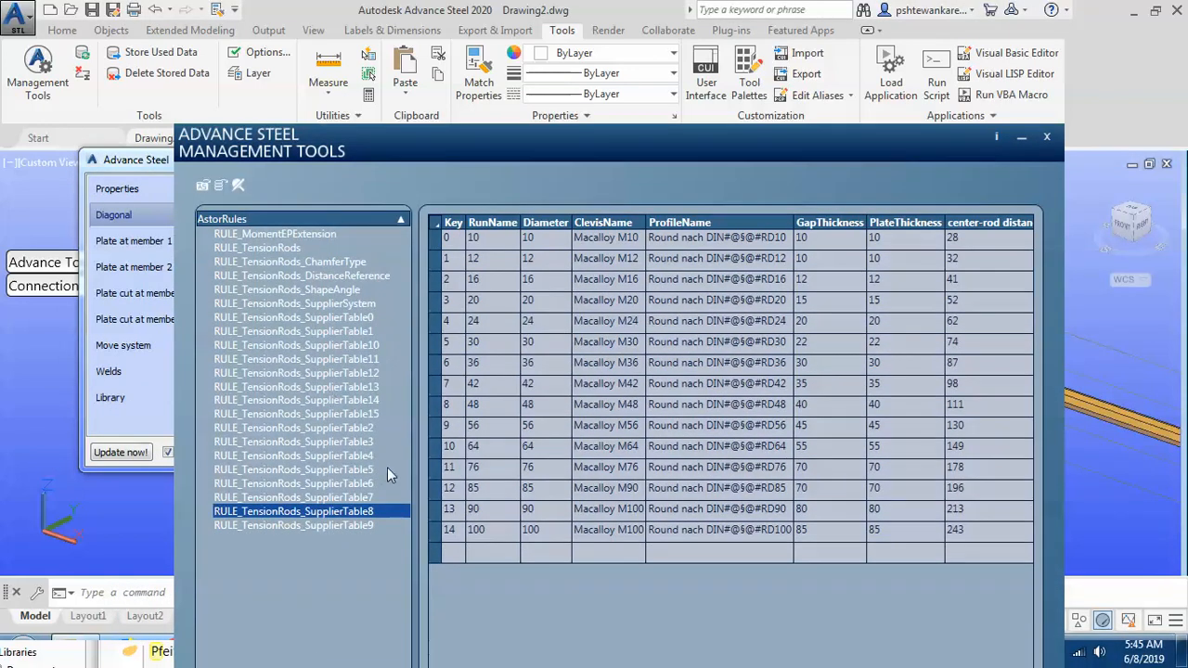
{"action": "left_click", "coordinate": [342, 525]}
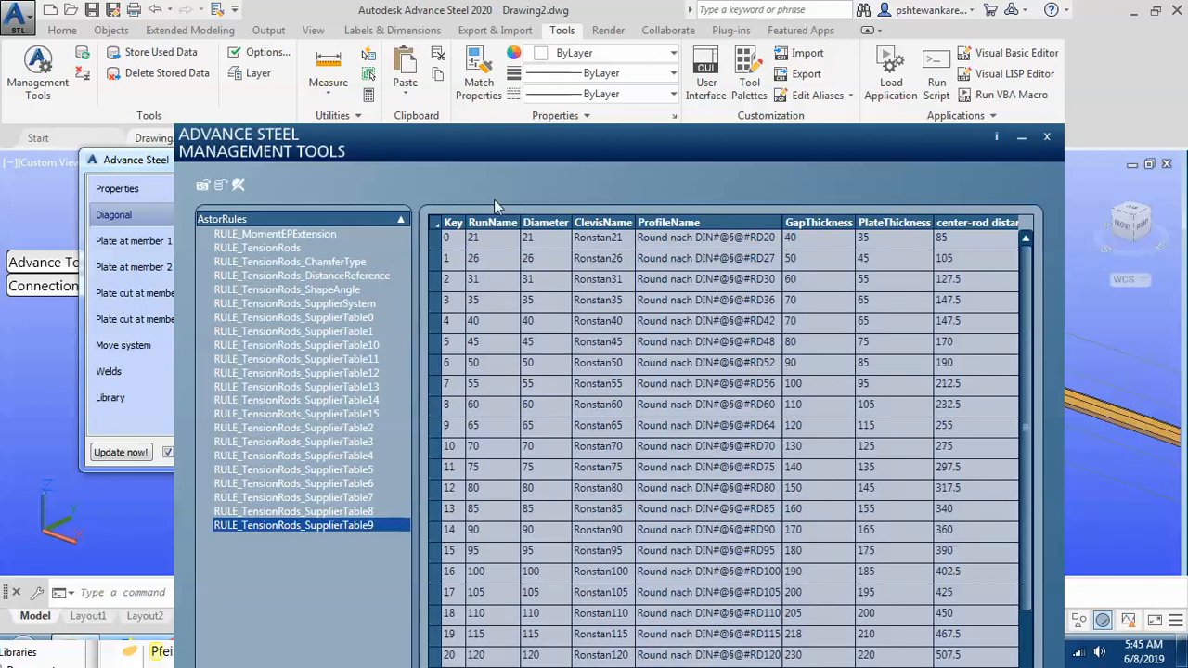
{"action": "left_click_drag", "start_coordinate": [496, 151], "coordinate": [565, 66]}
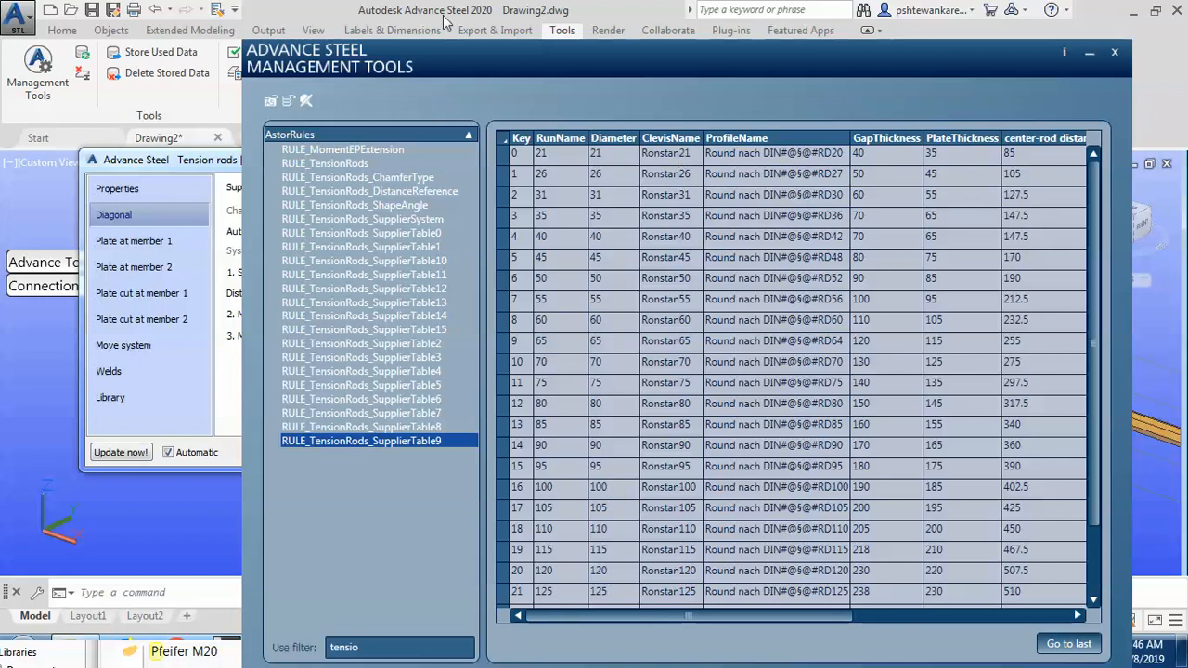
{"action": "left_click_drag", "start_coordinate": [445, 55], "coordinate": [539, 36]}
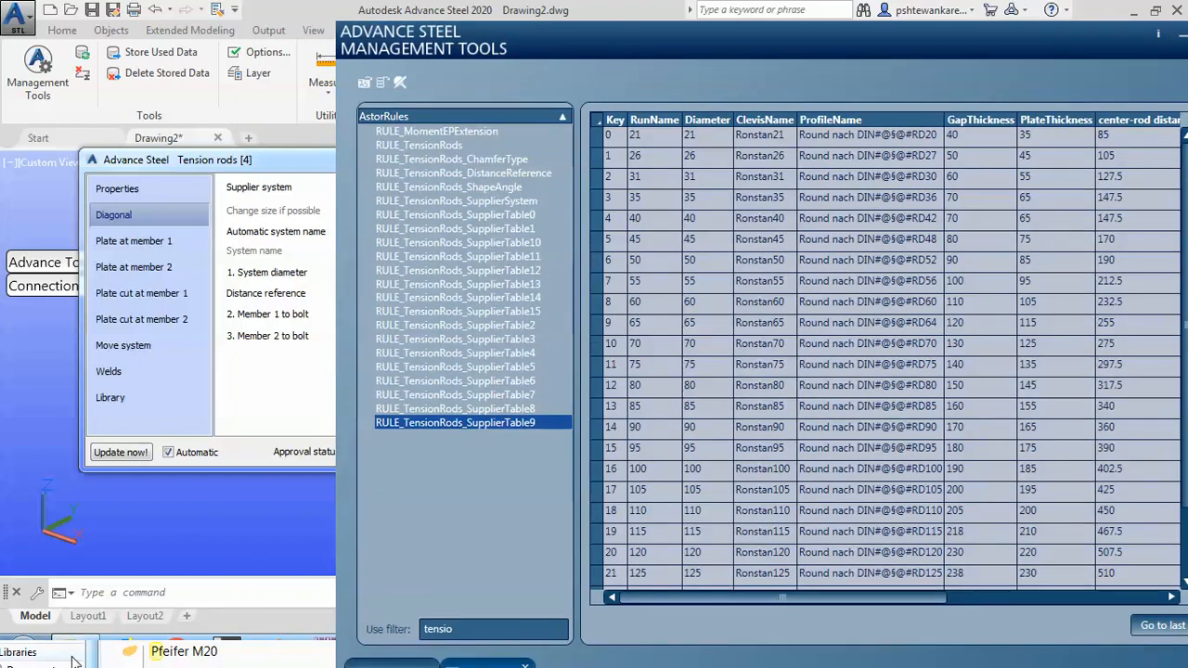
{"action": "left_click_drag", "start_coordinate": [719, 33], "coordinate": [492, 54]}
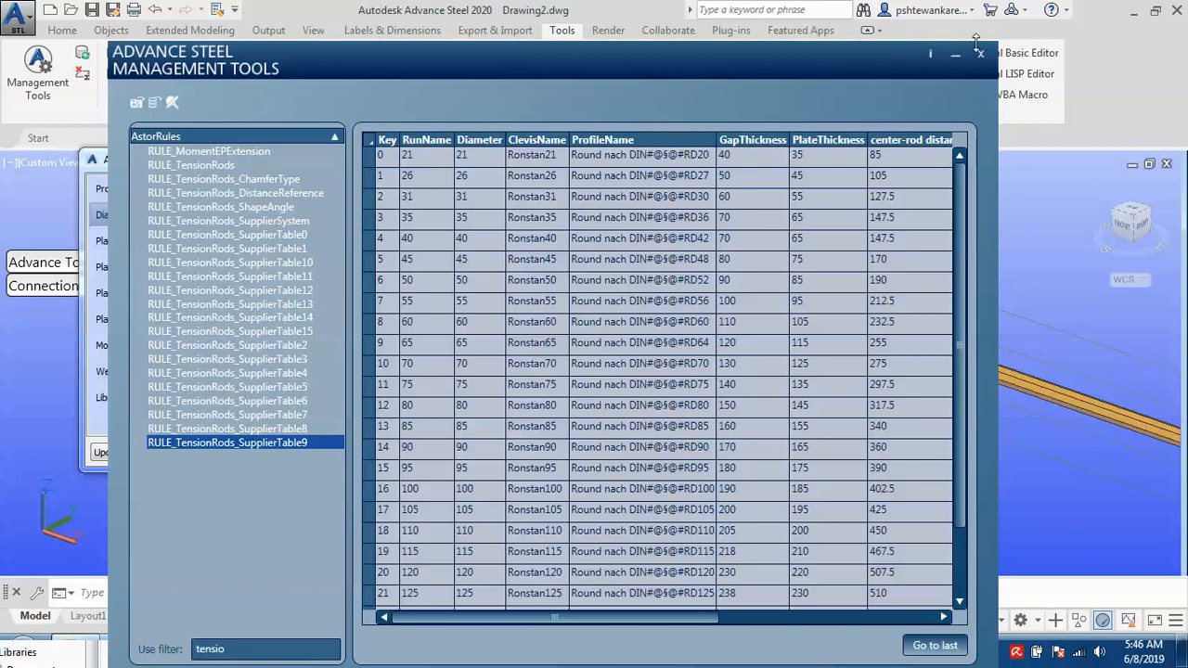
Minimize Advance Steel, switch to the Explorer window and search the Symbols folder for "ron".
{"action": "left_click", "coordinate": [1130, 12]}
{"action": "left_click", "coordinate": [1133, 13]}
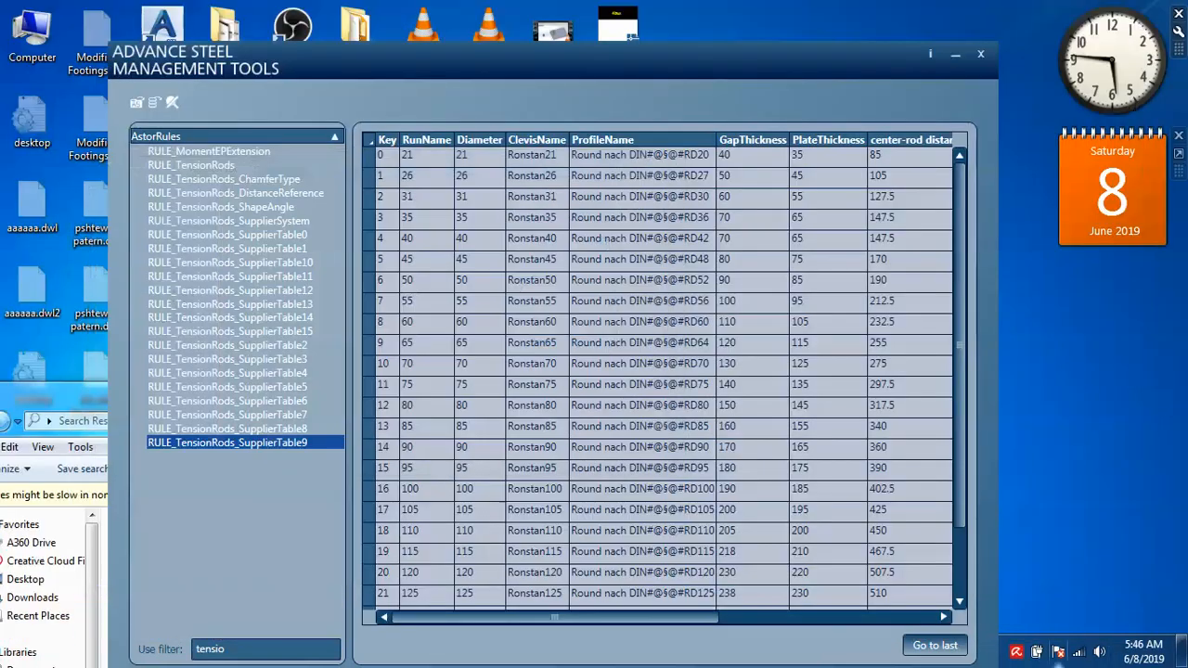
{"action": "left_click_drag", "start_coordinate": [699, 65], "coordinate": [793, 22]}
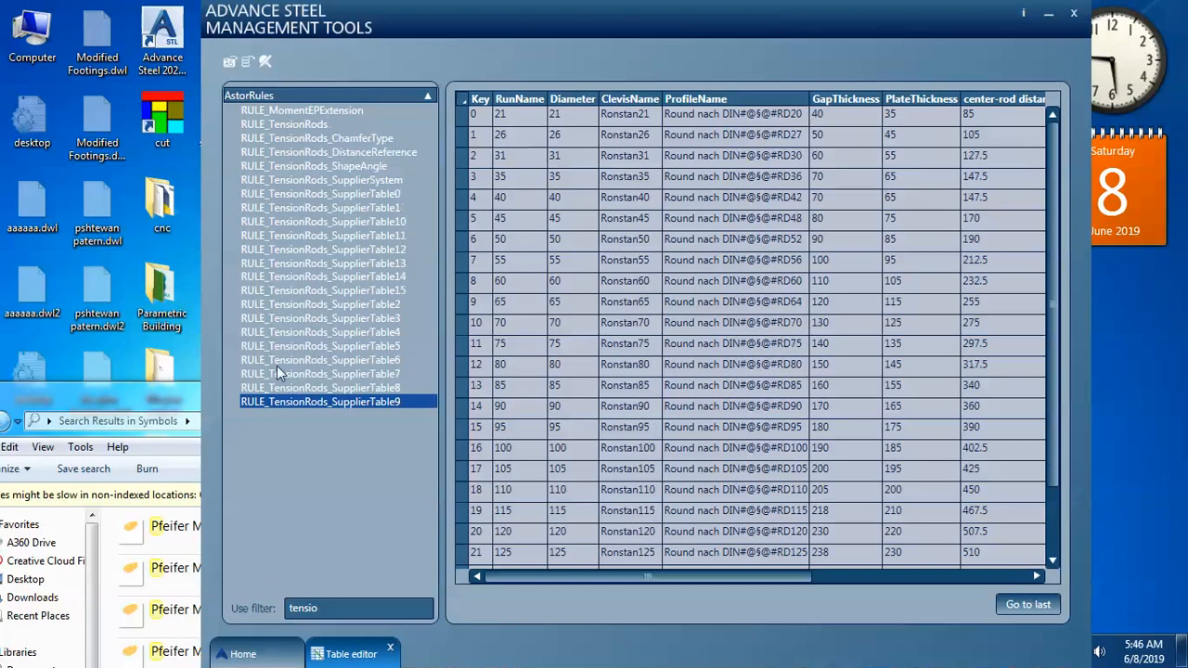
{"action": "left_click_drag", "start_coordinate": [146, 396], "coordinate": [377, 77]}
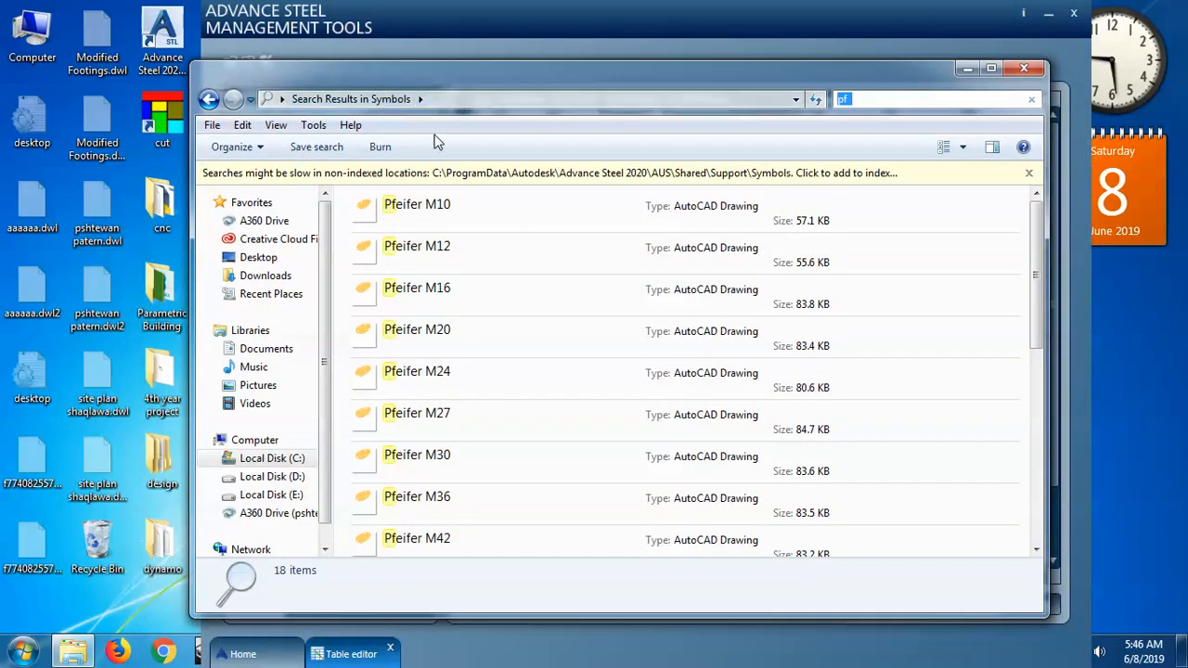
{"action": "left_click", "coordinate": [878, 101]}
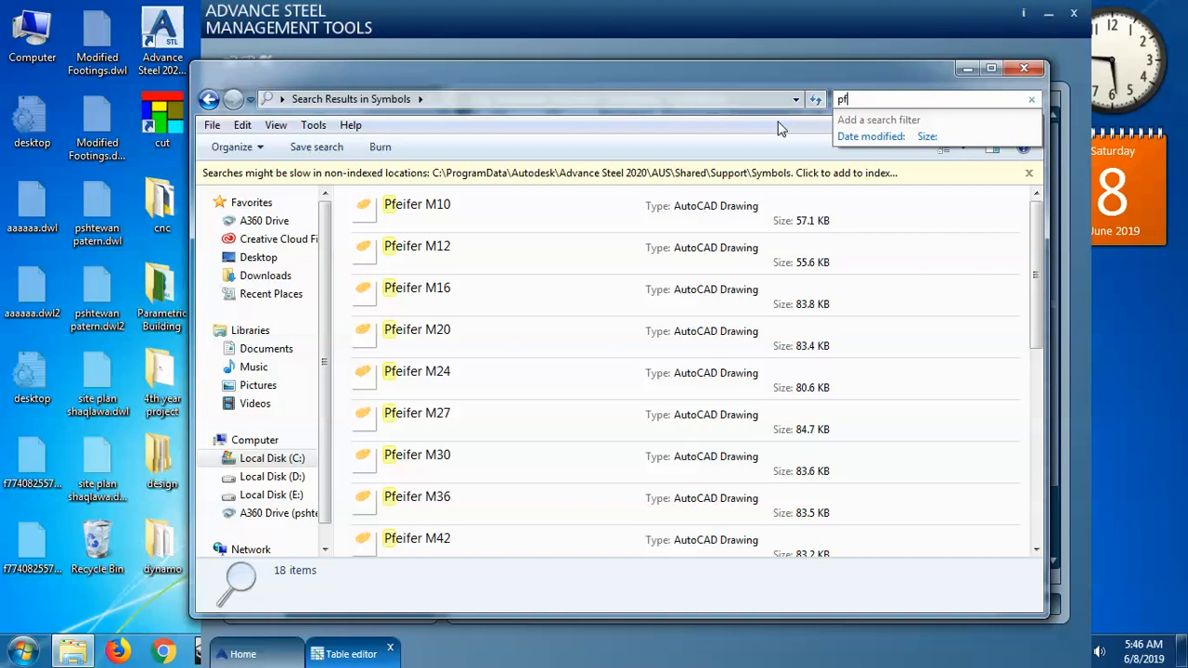
{"action": "key", "text": "BackSpace"}
{"action": "key", "text": "BackSpace"}
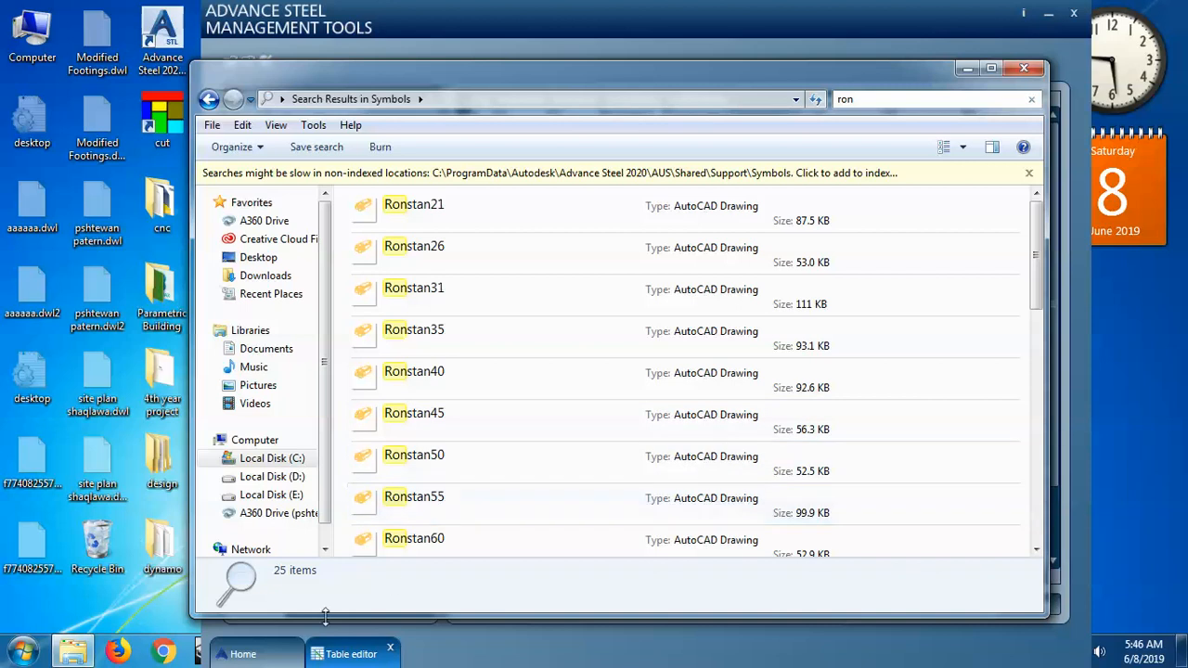
Bring Management Tools back in front and move it aside to compare the ClevisName entries with the Ronstan drawings.
{"action": "left_click", "coordinate": [480, 652]}
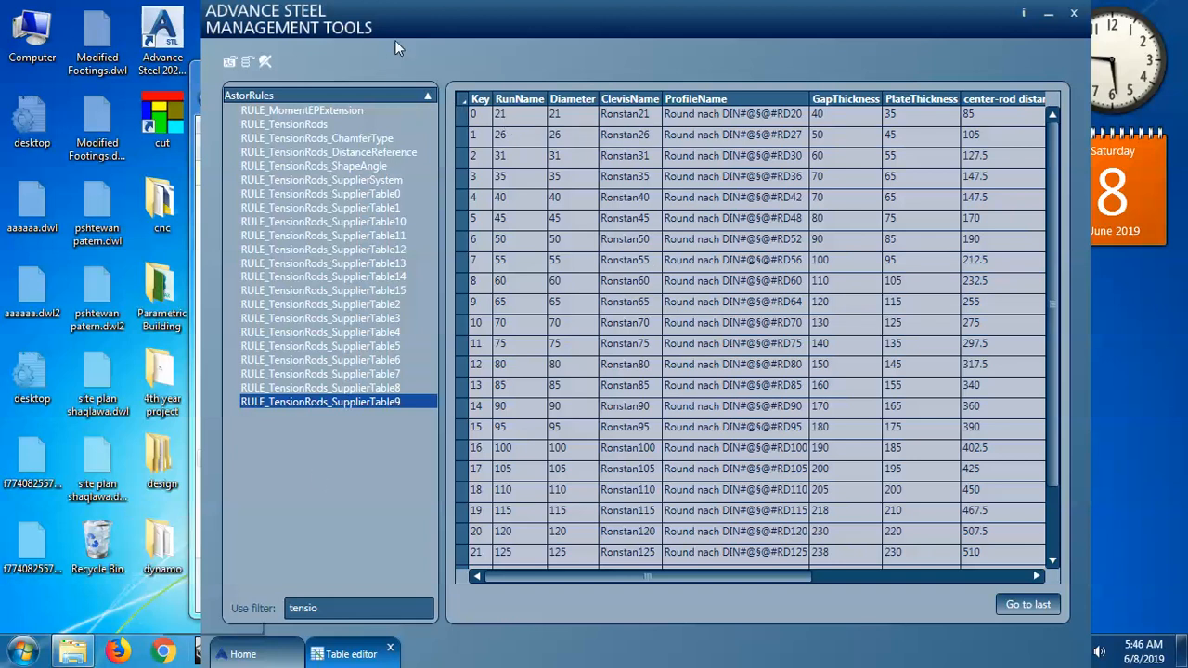
{"action": "left_click_drag", "start_coordinate": [397, 38], "coordinate": [437, 36]}
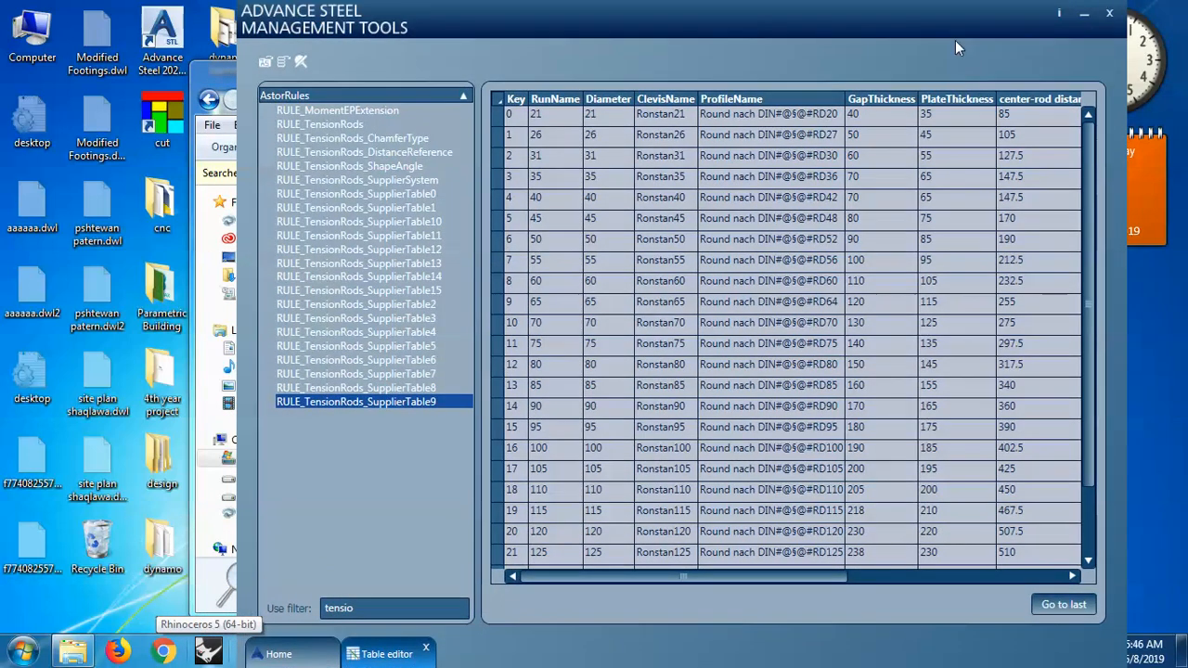
{"action": "left_click_drag", "start_coordinate": [955, 40], "coordinate": [597, 34]}
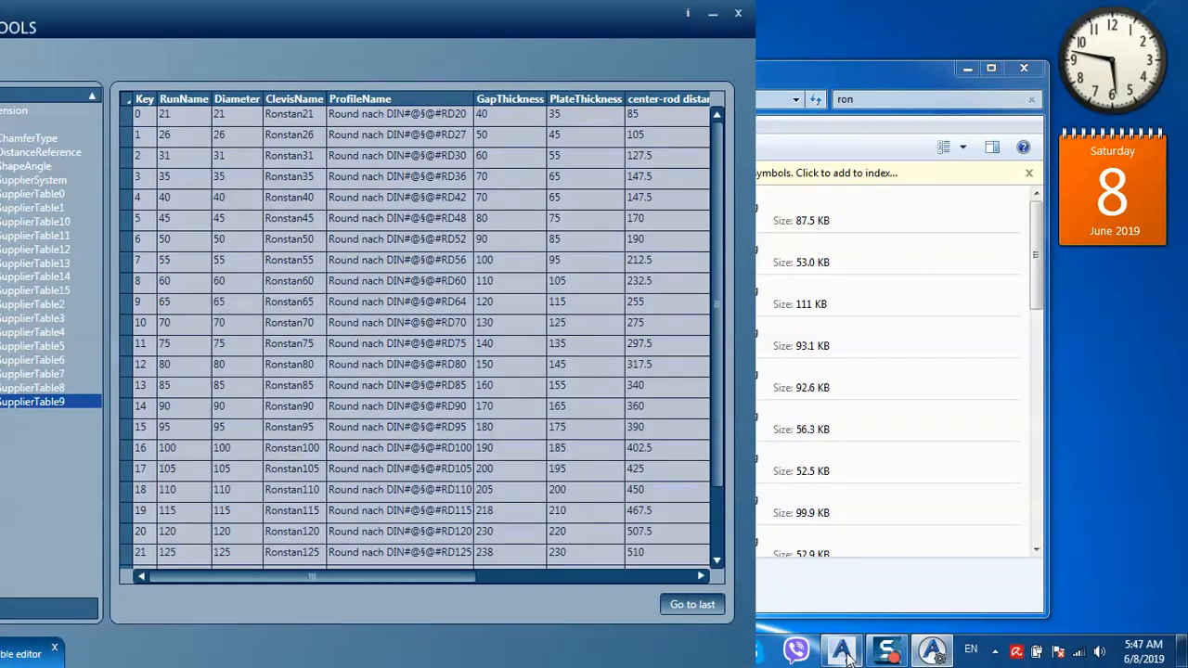
Switch to Advance Steel, try system diameter 26 on the Ronstan tension rod and restore it to 21.
{"action": "left_click", "coordinate": [842, 652]}
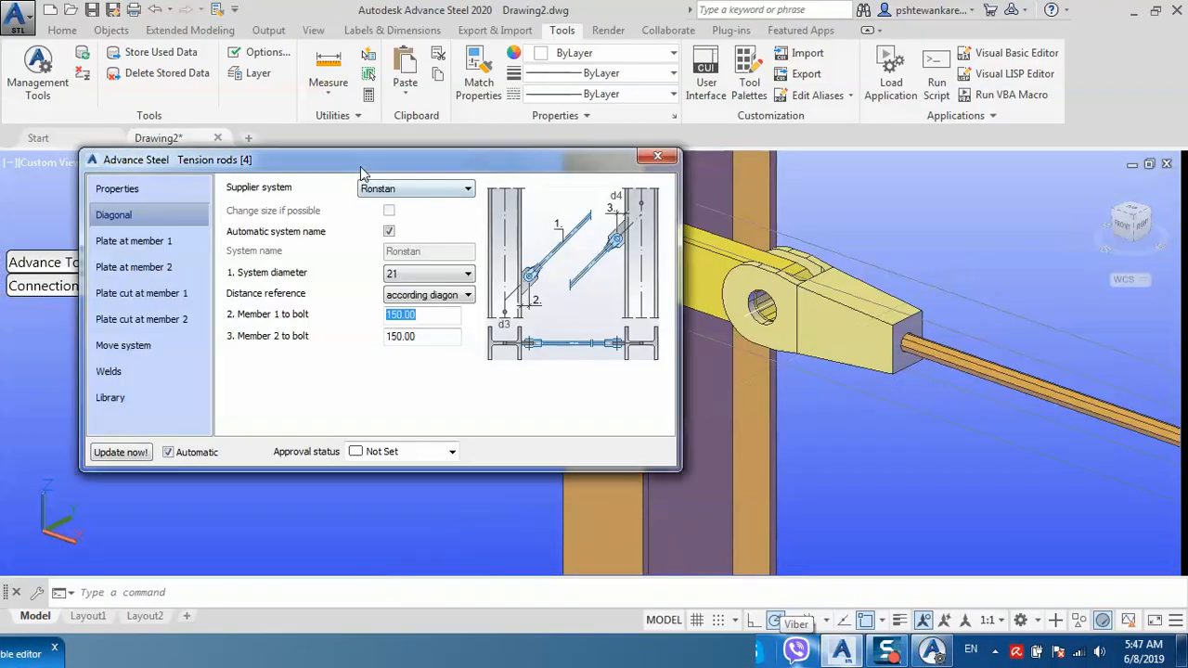
{"action": "left_click_drag", "start_coordinate": [362, 173], "coordinate": [369, 183]}
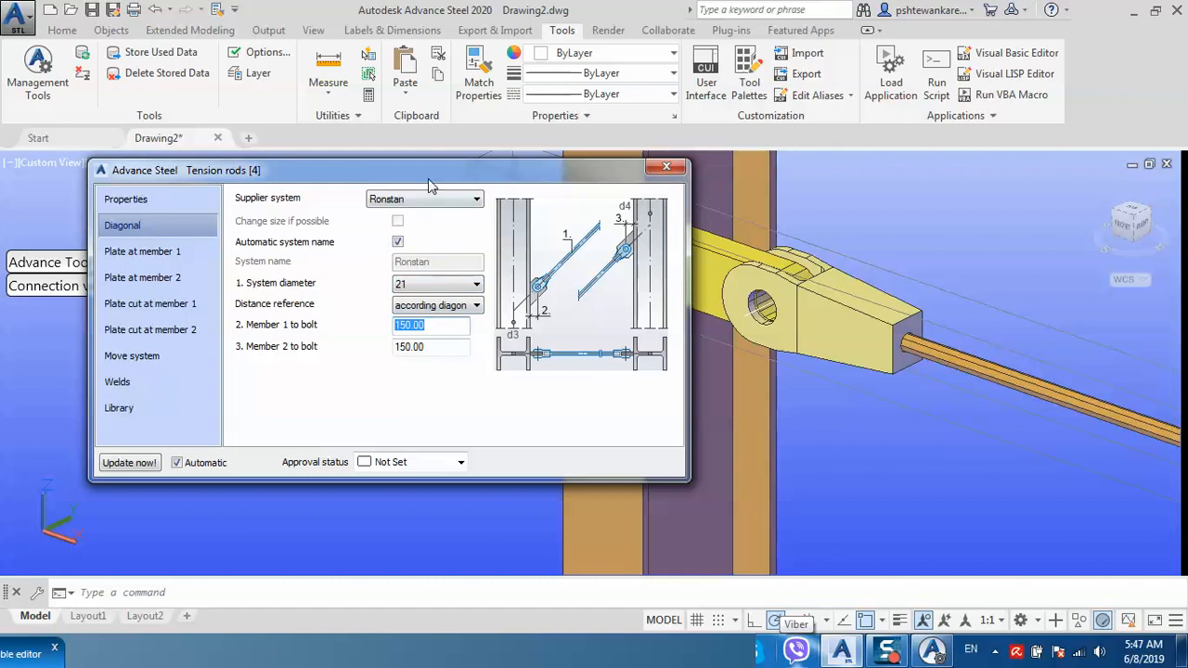
{"action": "left_click_drag", "start_coordinate": [432, 173], "coordinate": [400, 164]}
{"action": "left_click", "coordinate": [393, 275]}
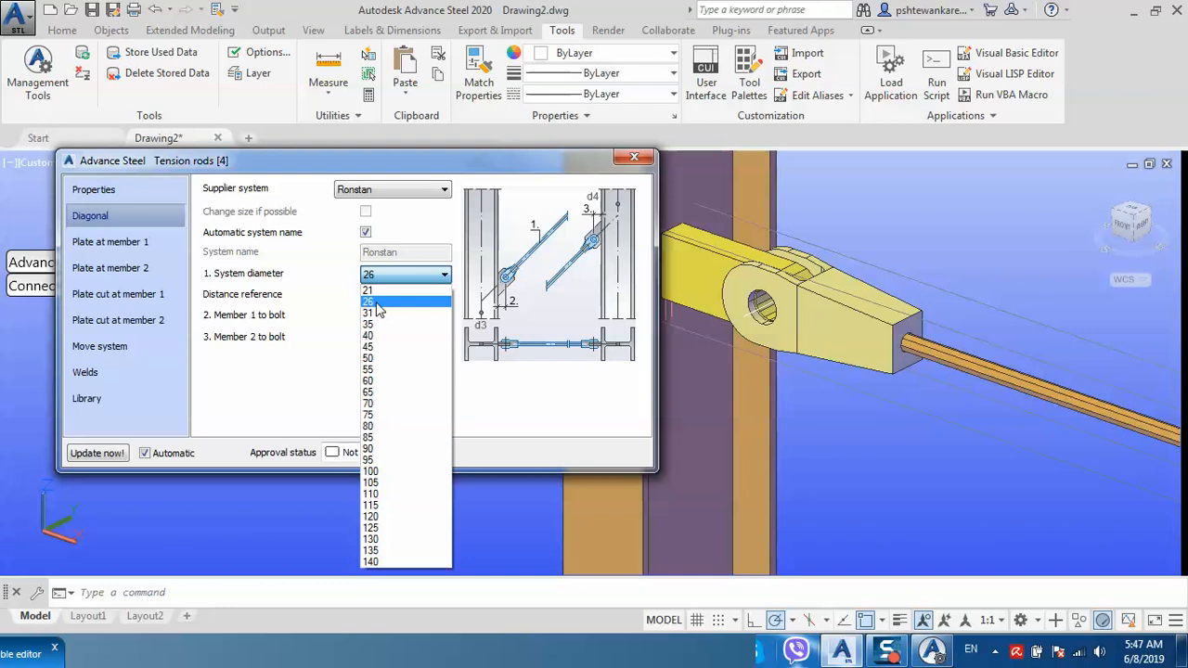
{"action": "left_click", "coordinate": [376, 303]}
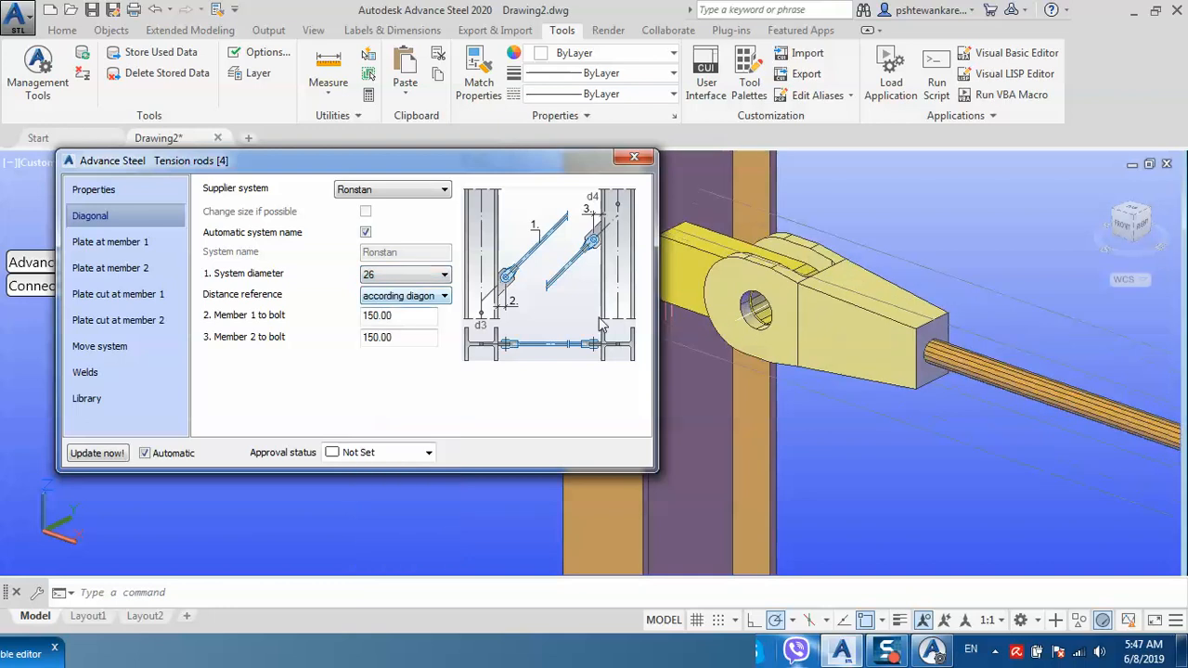
{"action": "left_click", "coordinate": [420, 276]}
{"action": "left_click", "coordinate": [395, 290]}
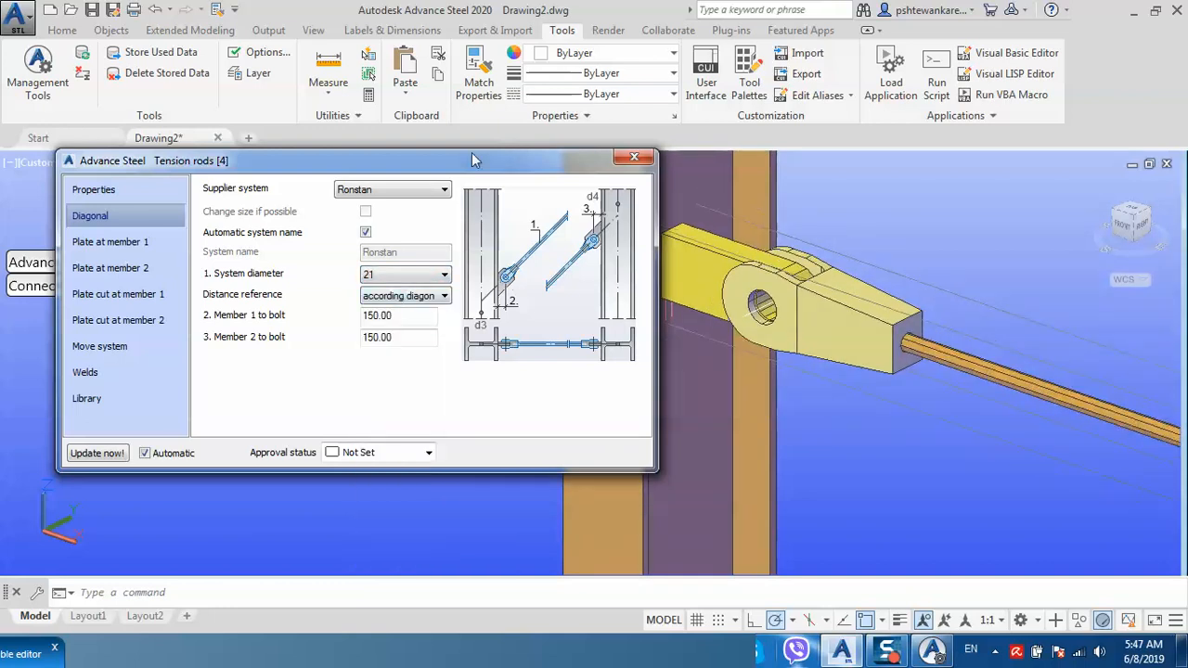
{"action": "mouse_move", "coordinate": [471, 154]}
{"action": "left_mouse_down"}
{"action": "mouse_move", "coordinate": [406, 126]}
{"action": "mouse_move", "coordinate": [397, 110]}
{"action": "mouse_move", "coordinate": [554, 66]}
{"action": "left_mouse_up"}
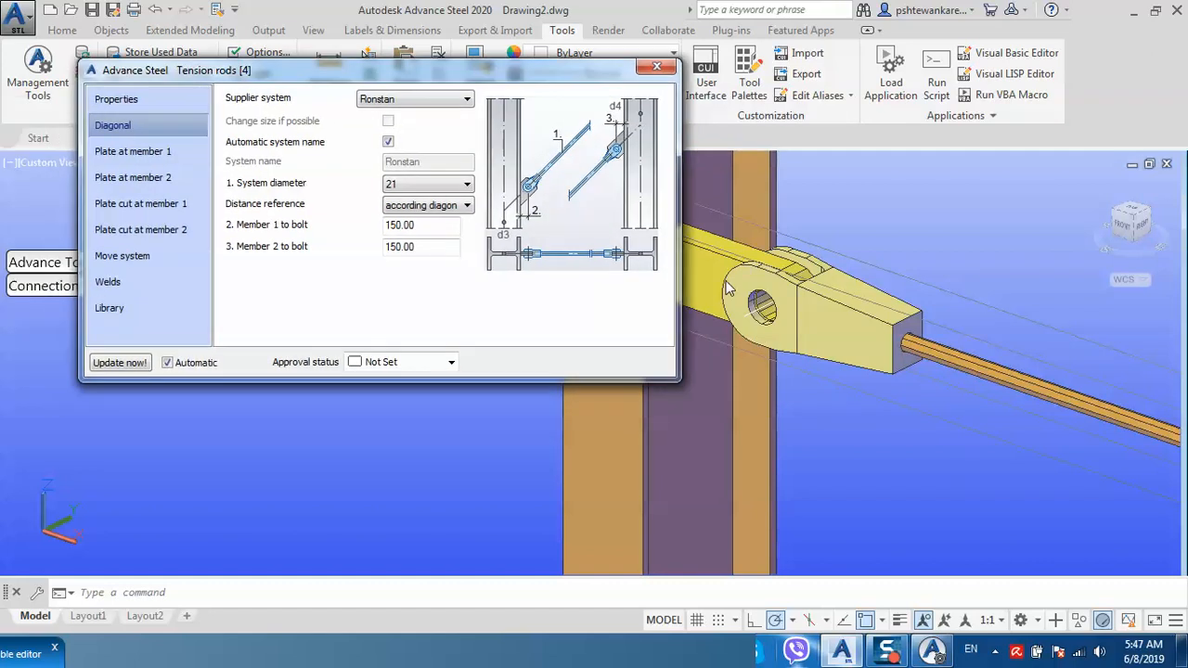
Bring Management Tools forward, move it aside and review the supplier systems and Ronstan system diameters offered in the Tension rods dialog.
{"action": "left_click", "coordinate": [932, 652]}
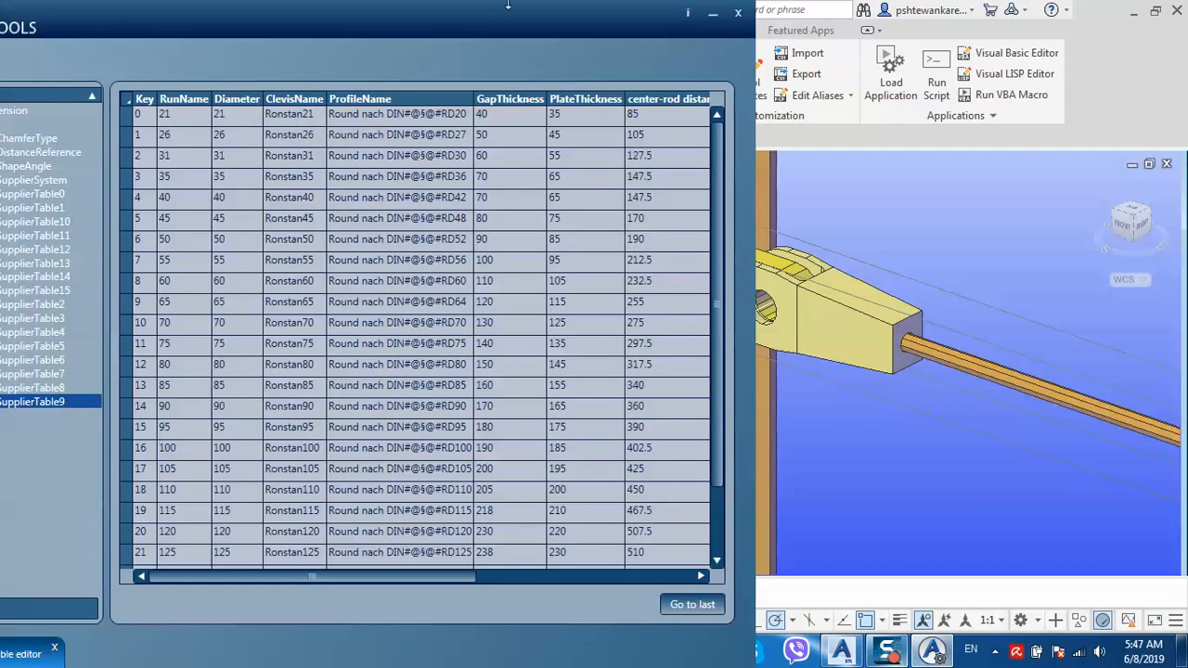
{"action": "left_click_drag", "start_coordinate": [535, 23], "coordinate": [706, 28]}
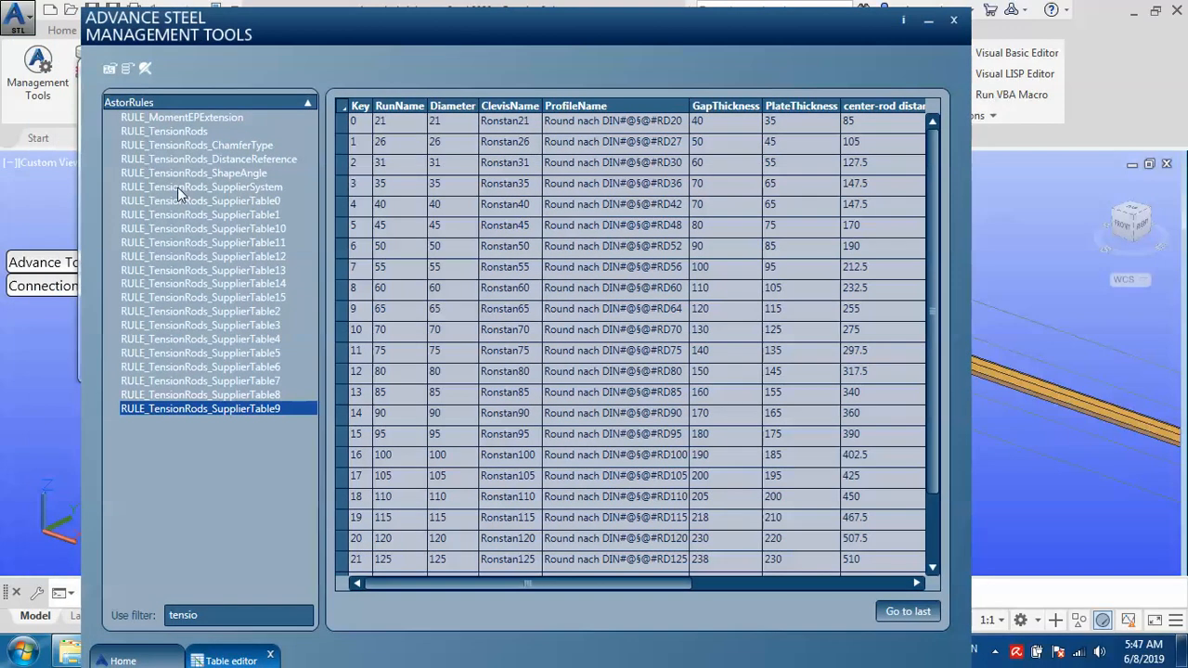
{"action": "left_click_drag", "start_coordinate": [437, 27], "coordinate": [460, 365]}
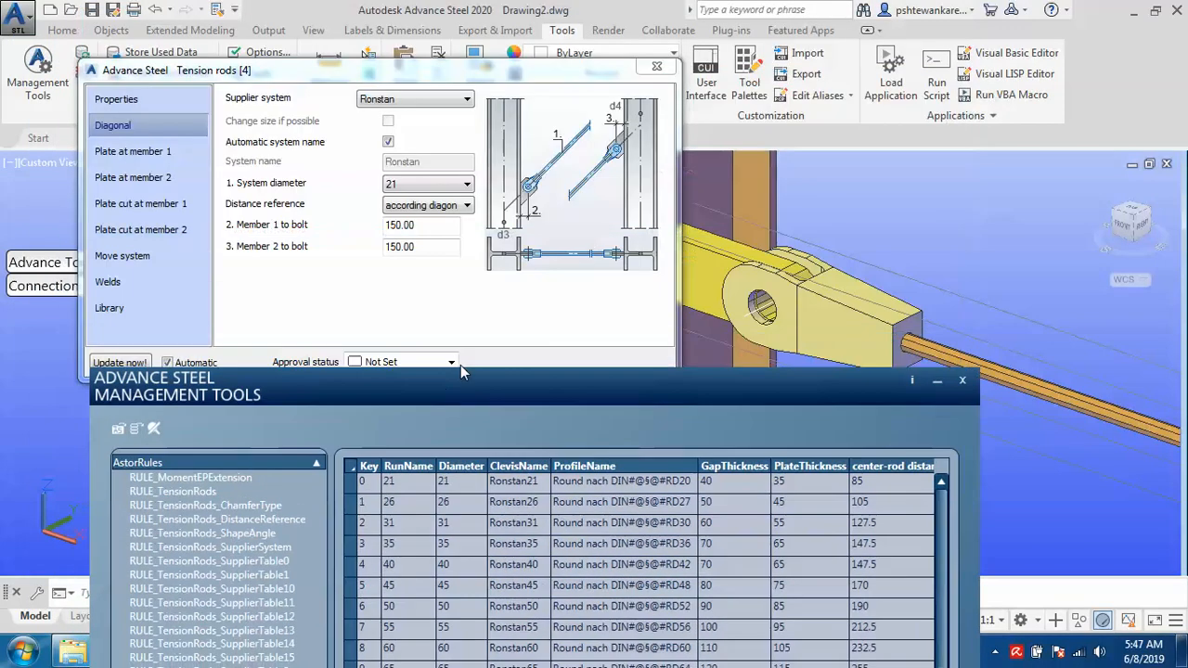
{"action": "left_click", "coordinate": [408, 99]}
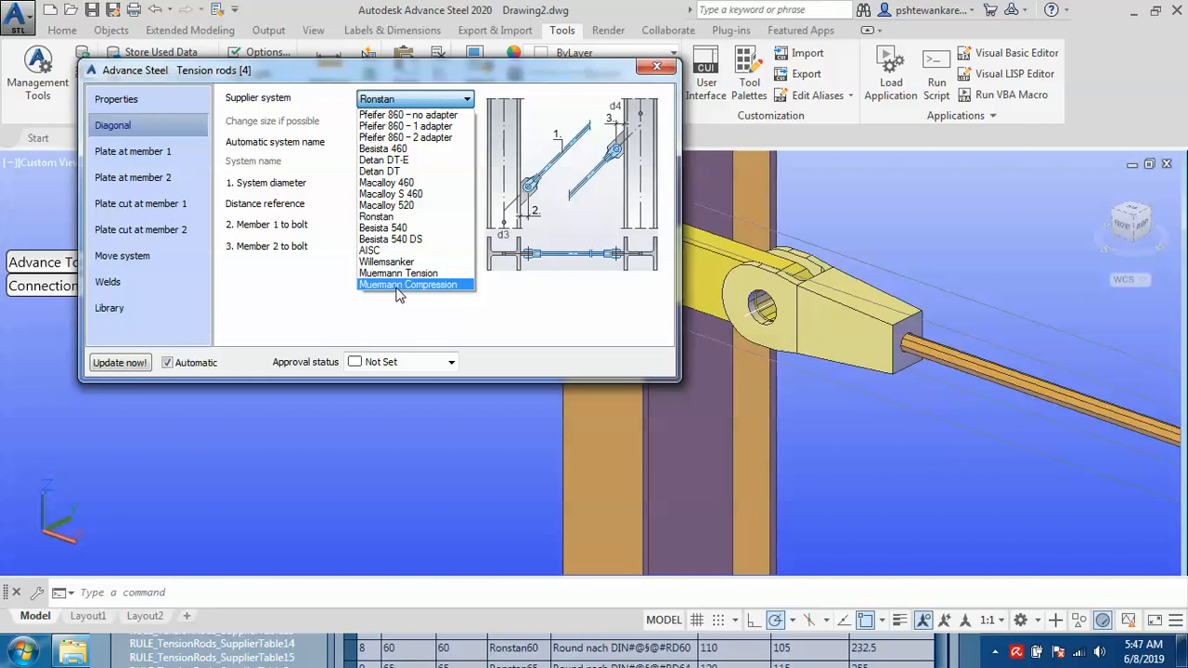
{"action": "left_click", "coordinate": [377, 219]}
{"action": "left_click", "coordinate": [412, 184]}
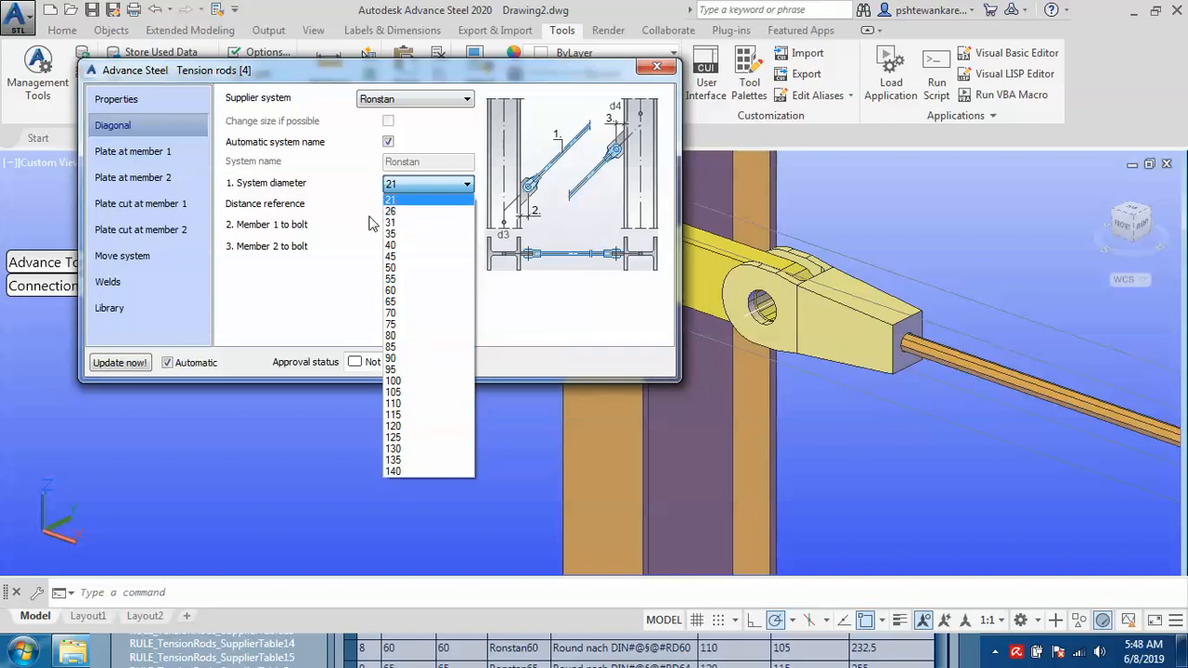
{"action": "left_click", "coordinate": [349, 264]}
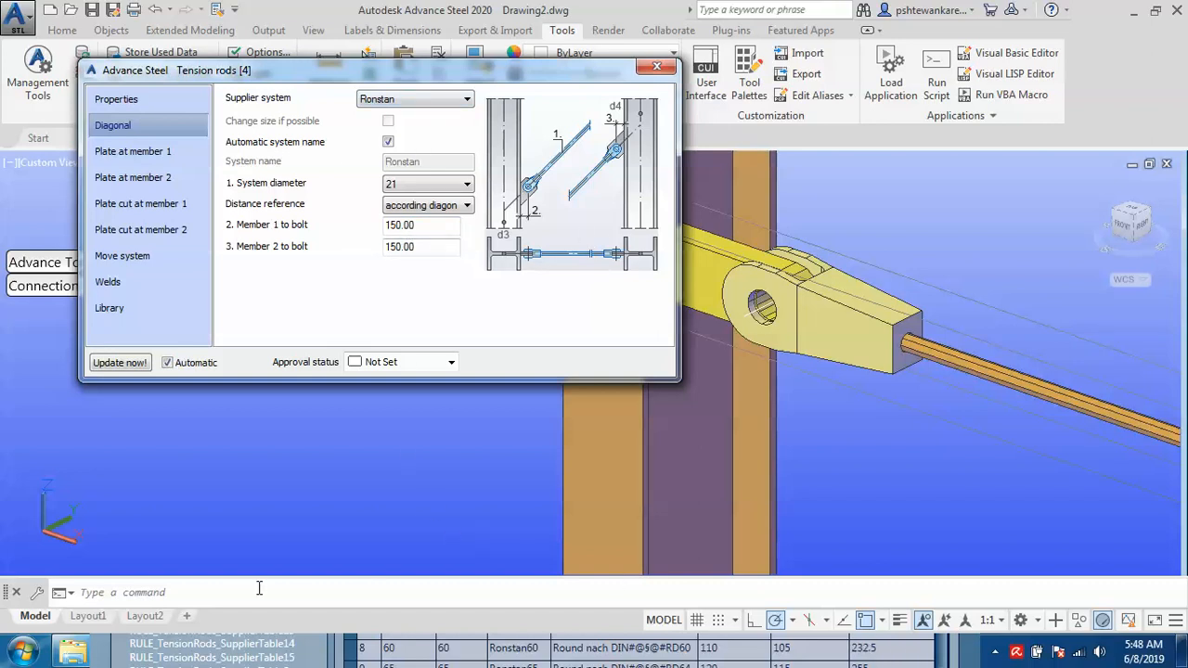
Return to Management Tools, reopen RULE_TensionRods_SupplierTable9 and look through its Ronstan rows.
{"action": "left_click", "coordinate": [318, 652]}
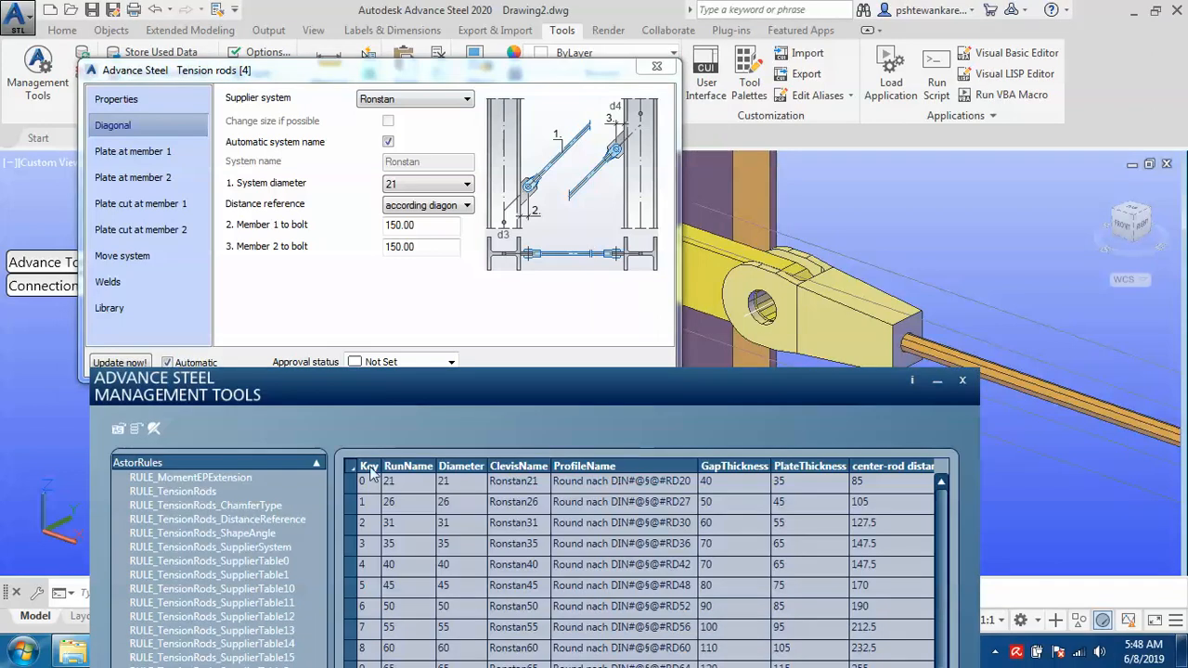
{"action": "left_click_drag", "start_coordinate": [366, 379], "coordinate": [320, 66]}
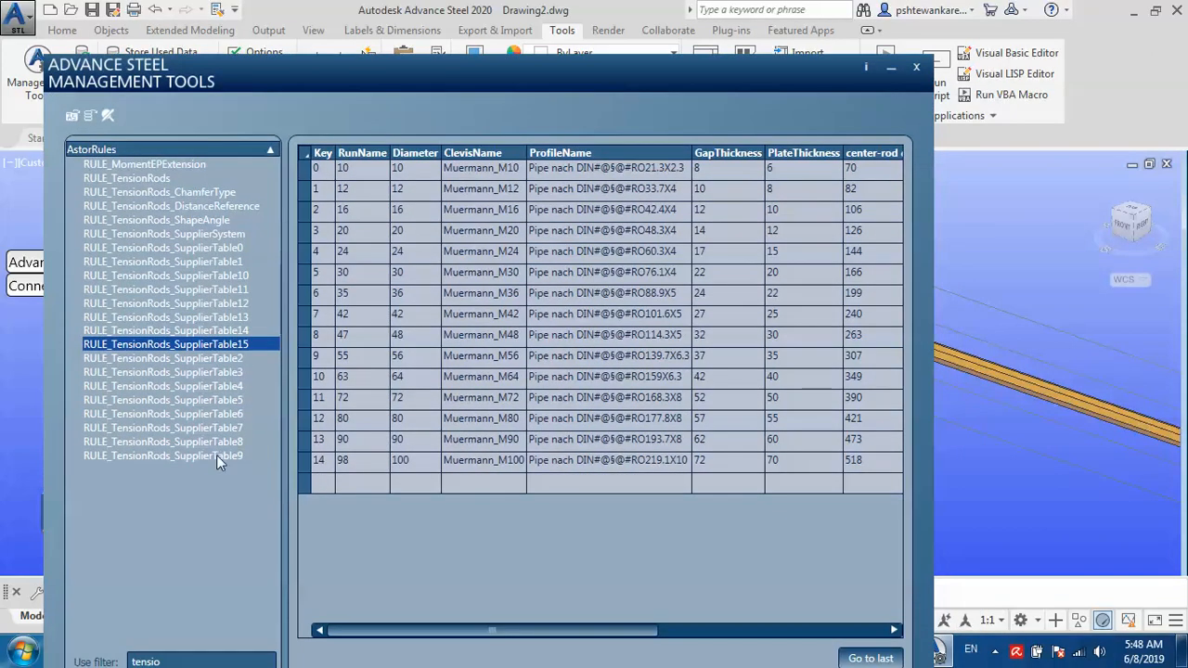
{"action": "left_click", "coordinate": [162, 455]}
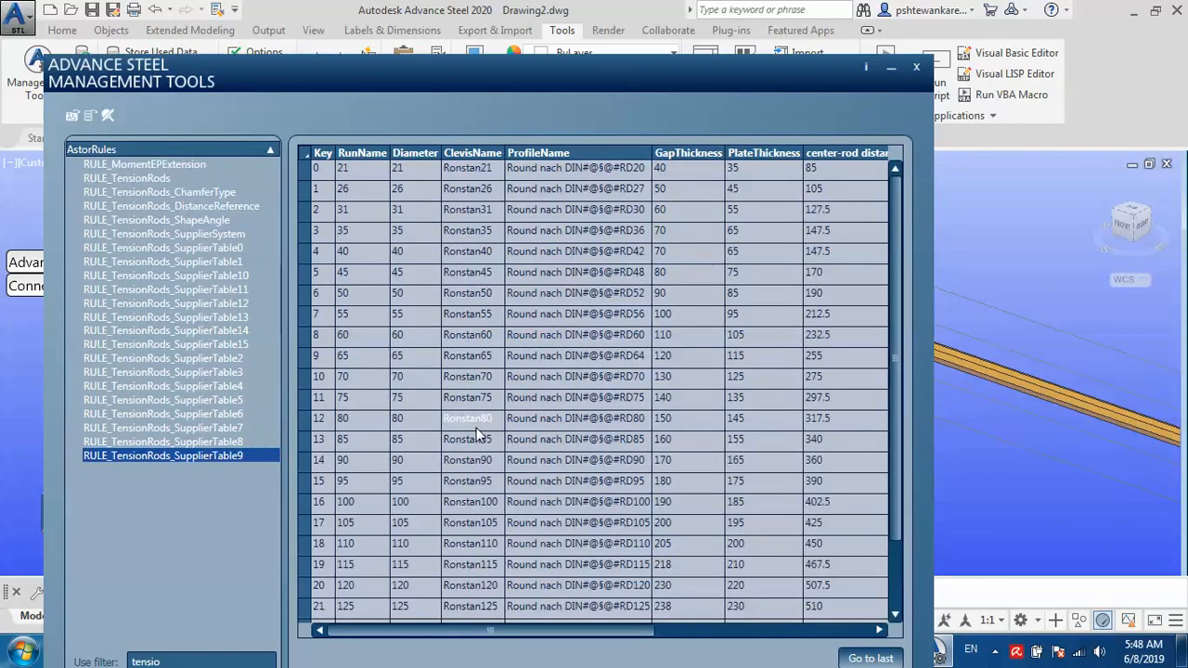
{"action": "left_click_drag", "start_coordinate": [895, 313], "coordinate": [892, 467]}
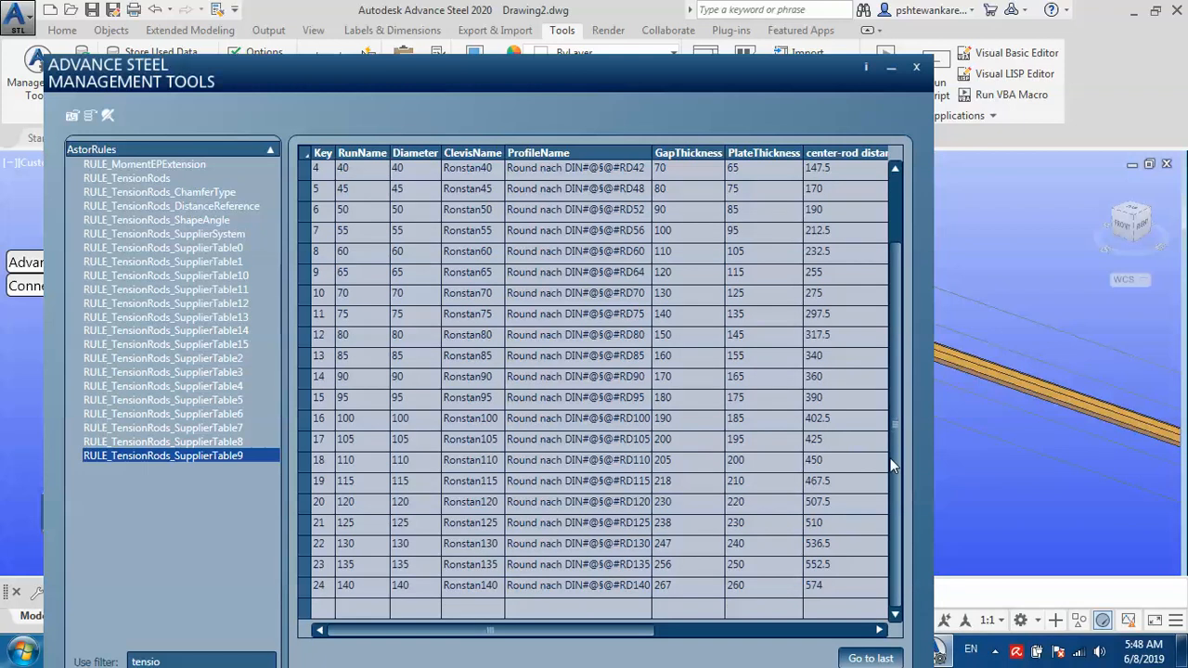
{"action": "scroll", "coordinate": [329, 360], "scroll_direction": "up", "scroll_amount": 2}
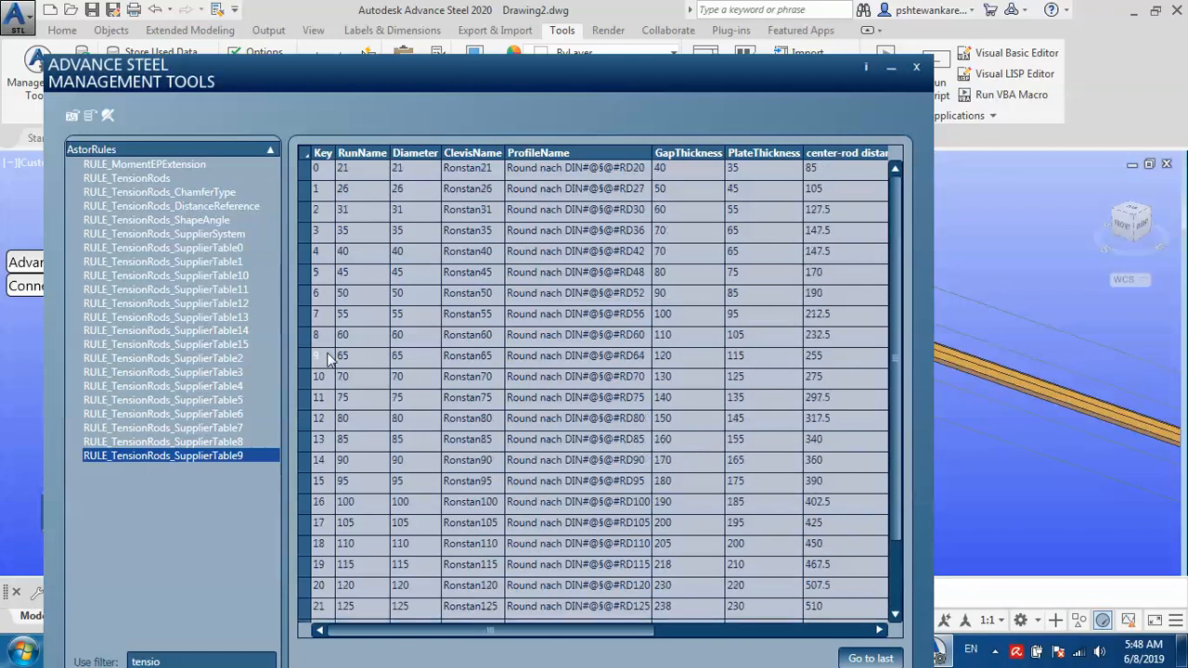
Copy the key 0 Ronstan21 row into the empty last row of RULE_TensionRods_SupplierTable9 and set its key to 25.
{"action": "left_click", "coordinate": [307, 166]}
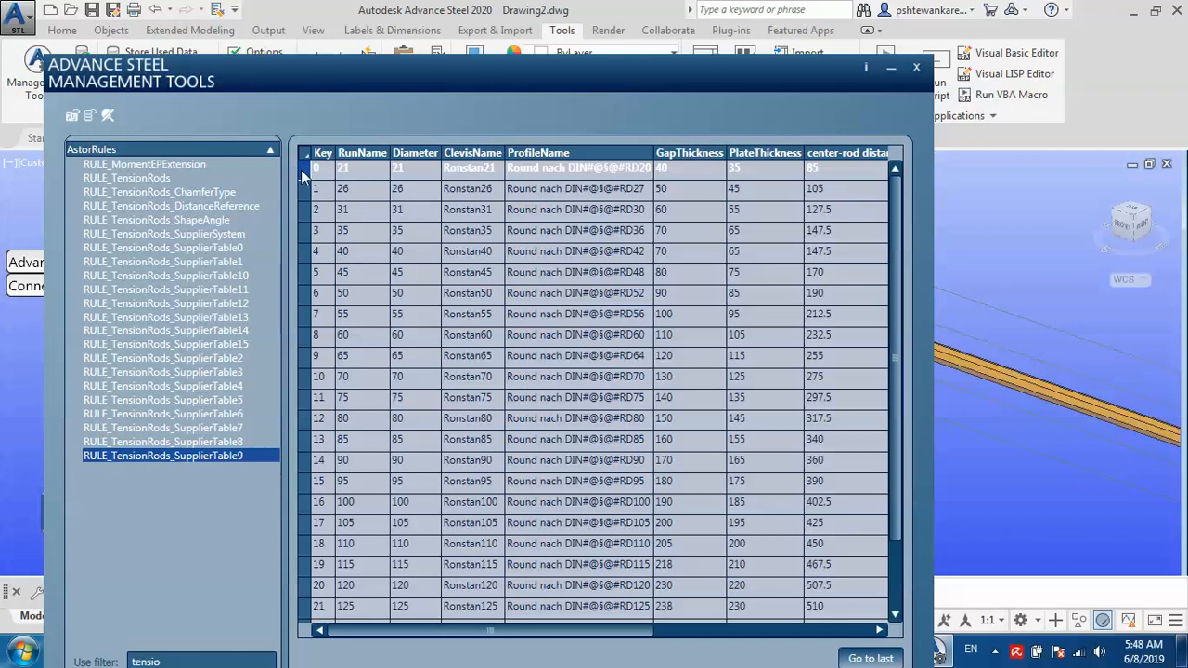
{"action": "scroll", "coordinate": [480, 293], "scroll_direction": "down", "scroll_amount": 2}
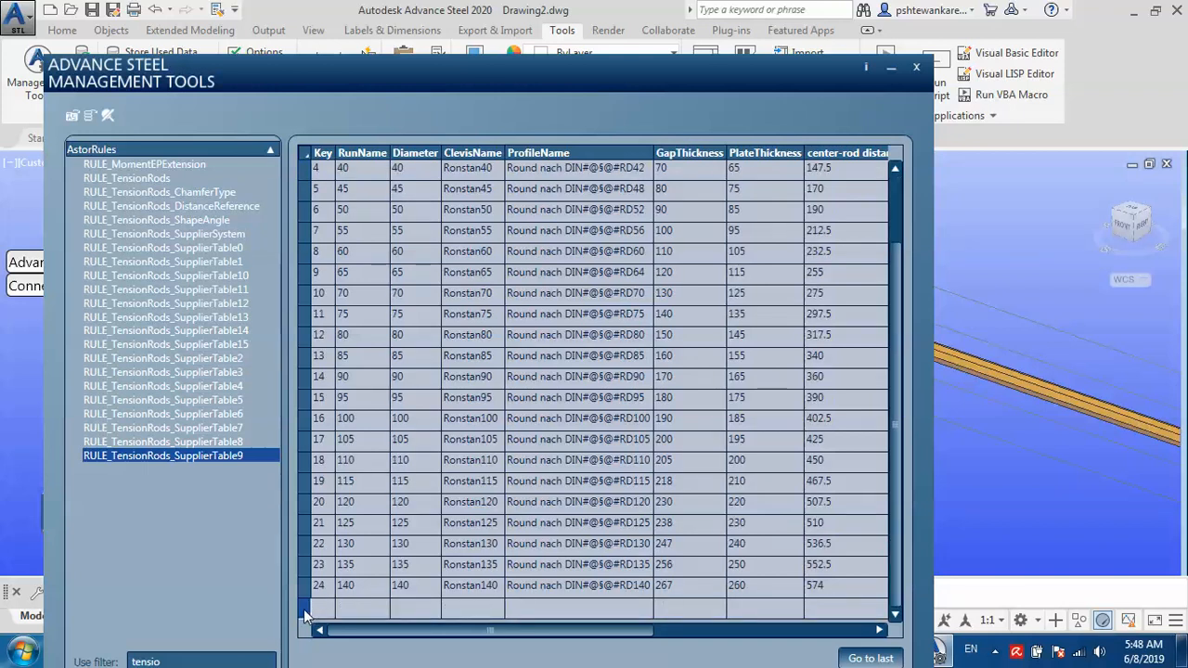
{"action": "key", "text": "ctrl+v"}
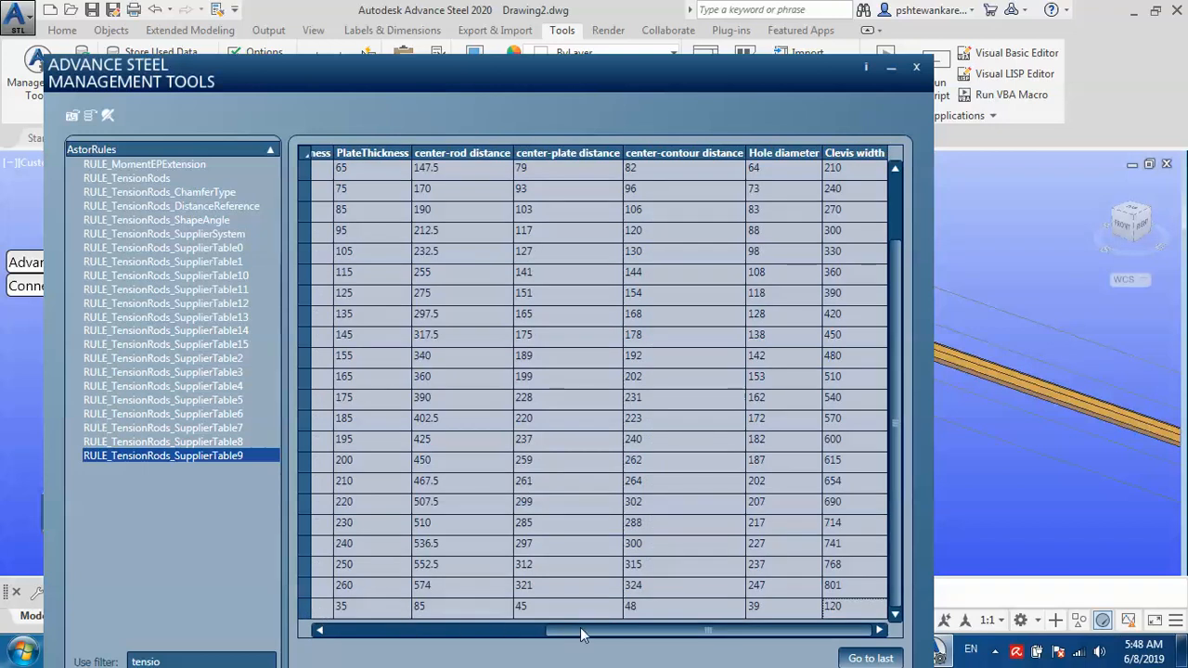
{"action": "left_click", "coordinate": [525, 635]}
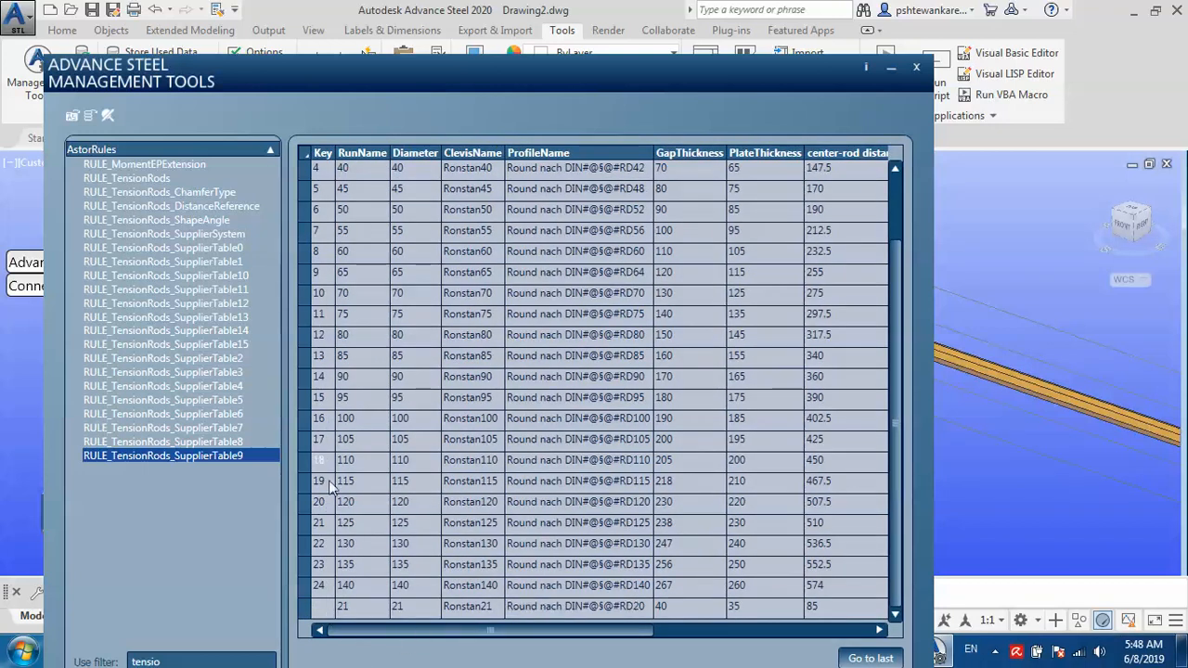
{"action": "left_click", "coordinate": [325, 609]}
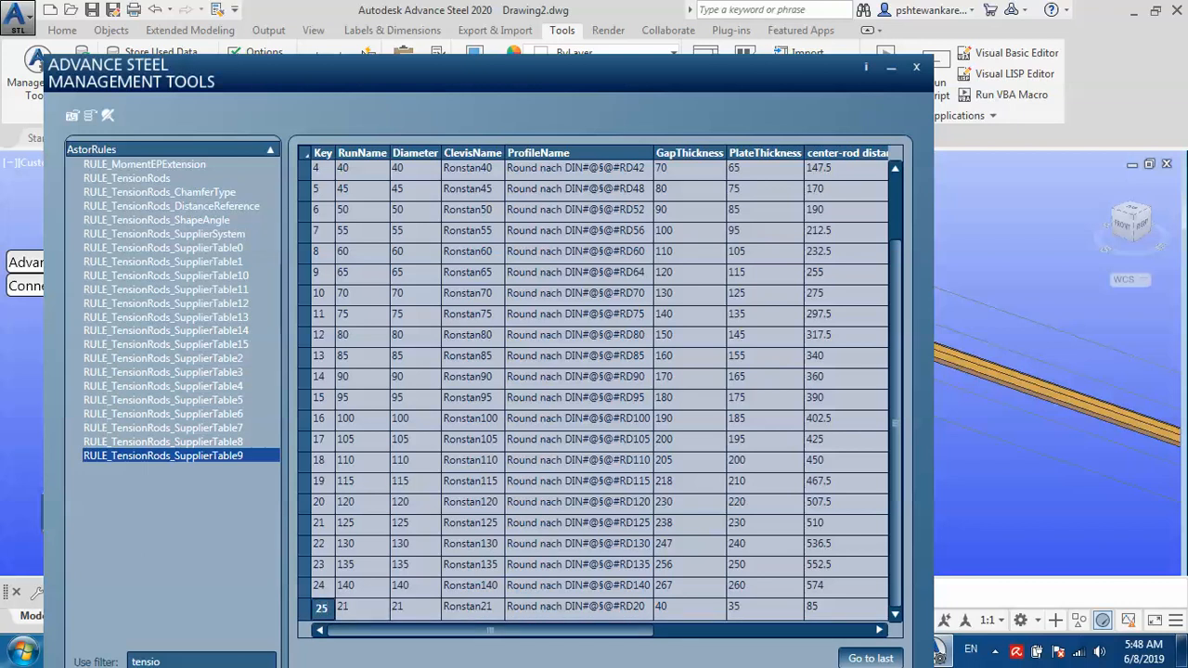
{"action": "left_click", "coordinate": [364, 611]}
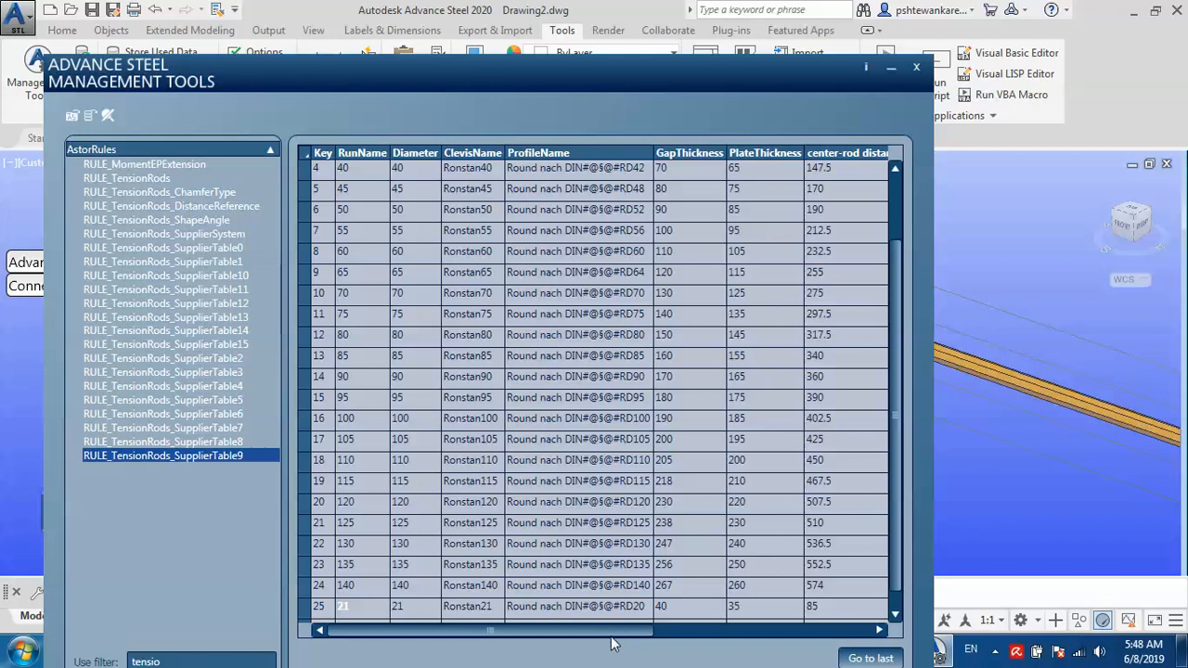
Move Management Tools aside, switch to Explorer and open the file location of the Ronstan21 drawing.
{"action": "left_click_drag", "start_coordinate": [616, 639], "coordinate": [548, 647]}
{"action": "left_click_drag", "start_coordinate": [456, 82], "coordinate": [823, 24]}
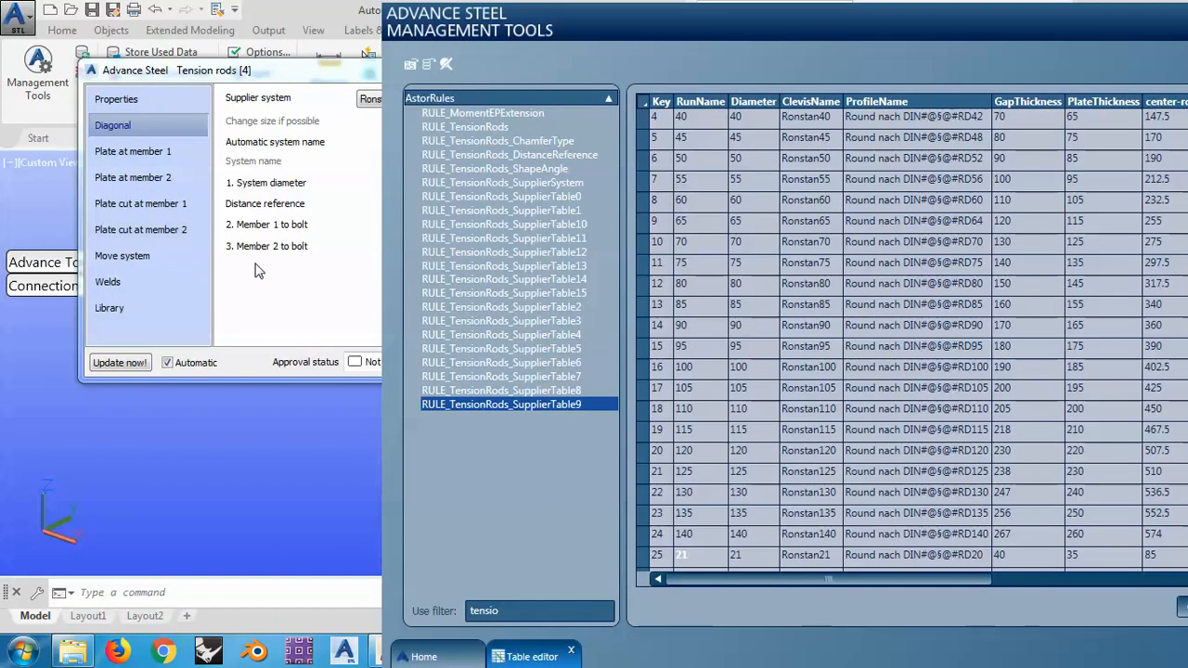
{"action": "left_click", "coordinate": [73, 653]}
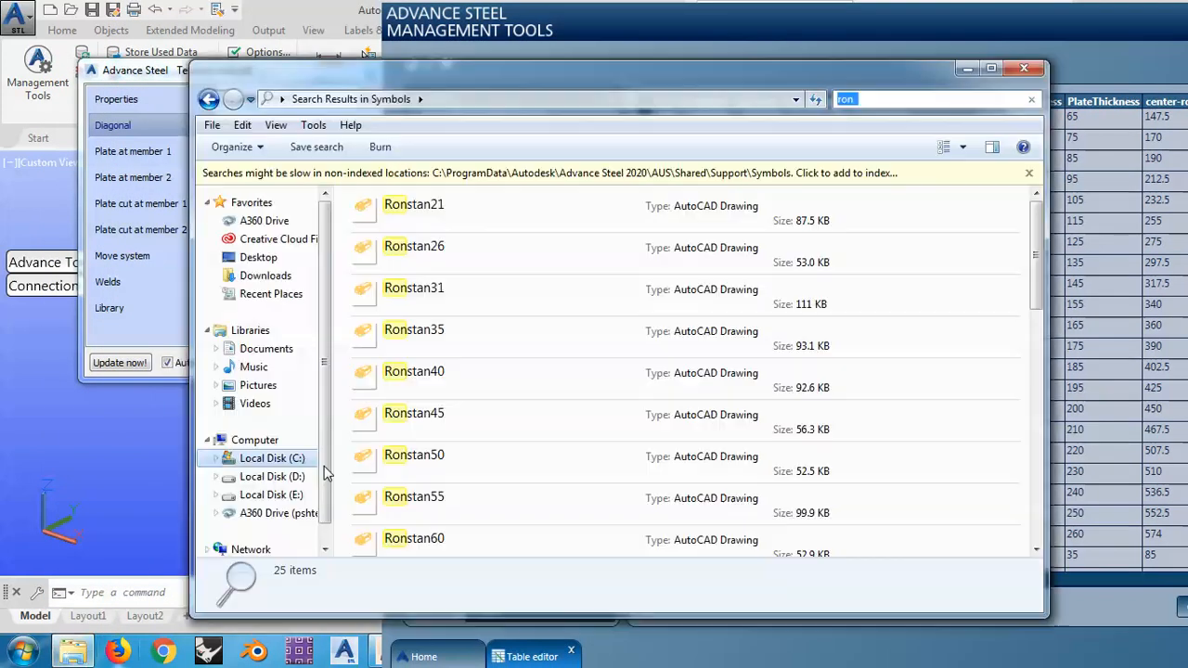
{"action": "left_click", "coordinate": [401, 209]}
{"action": "right_click", "coordinate": [401, 212]}
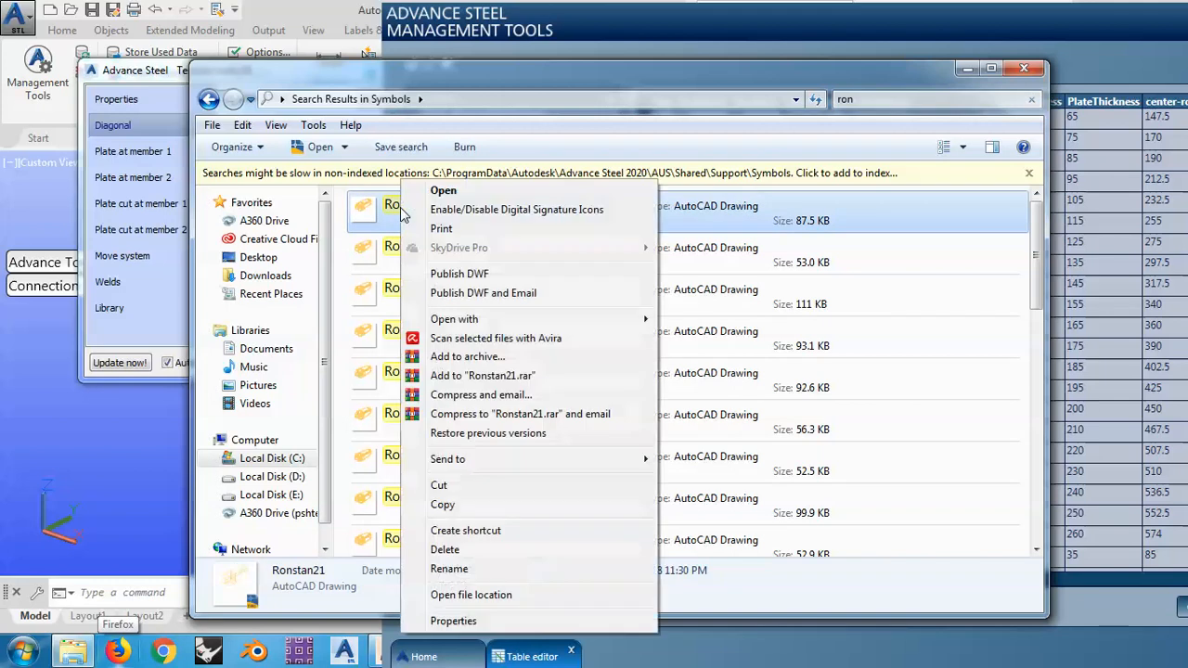
{"action": "left_click", "coordinate": [455, 595]}
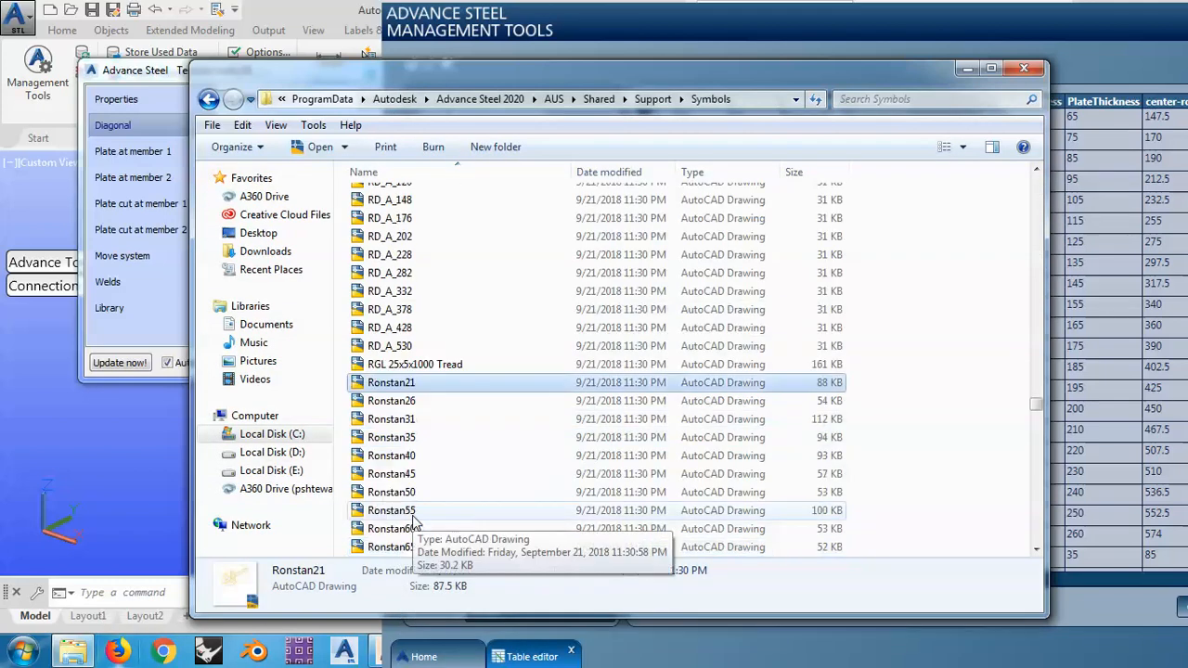
Duplicate the Ronstan21 drawing in the Symbols folder and rename the copy as Nian.
{"action": "right_click", "coordinate": [380, 388]}
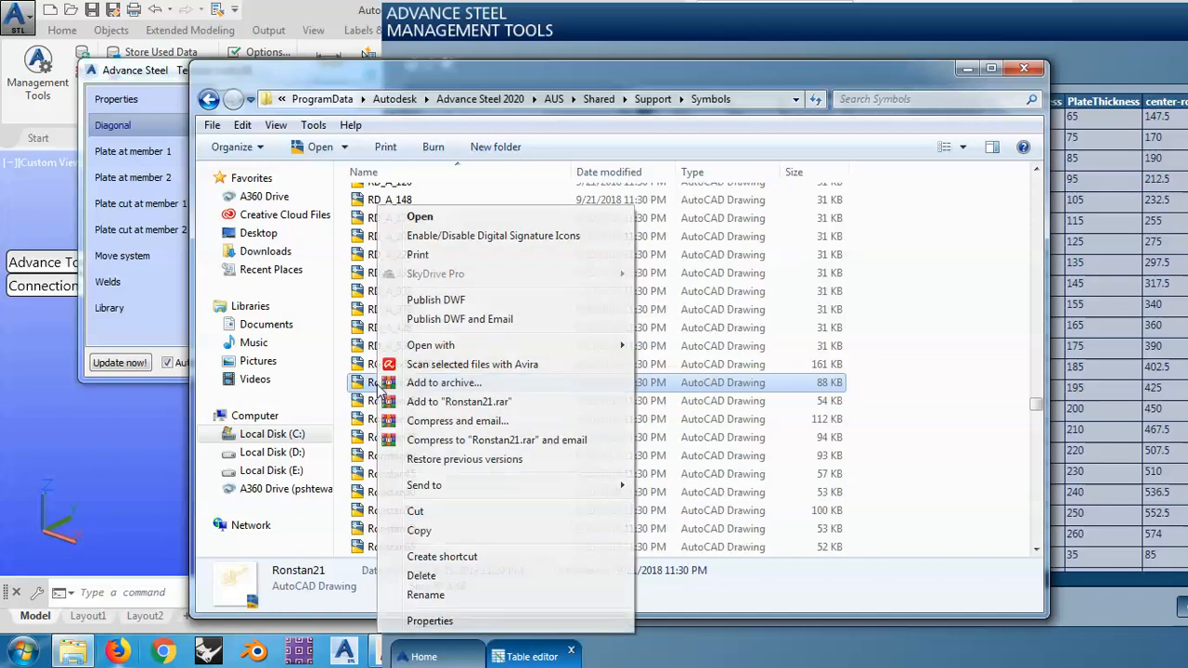
{"action": "left_click", "coordinate": [429, 529]}
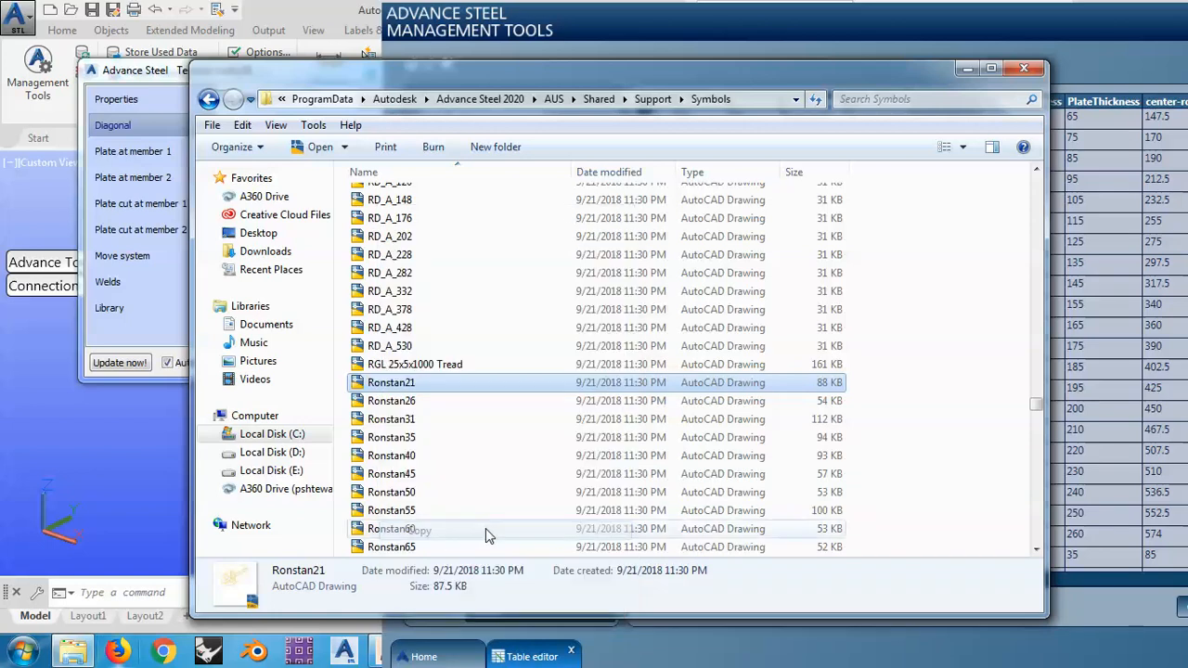
{"action": "left_click", "coordinate": [966, 459]}
{"action": "key", "text": "ctrl+v"}
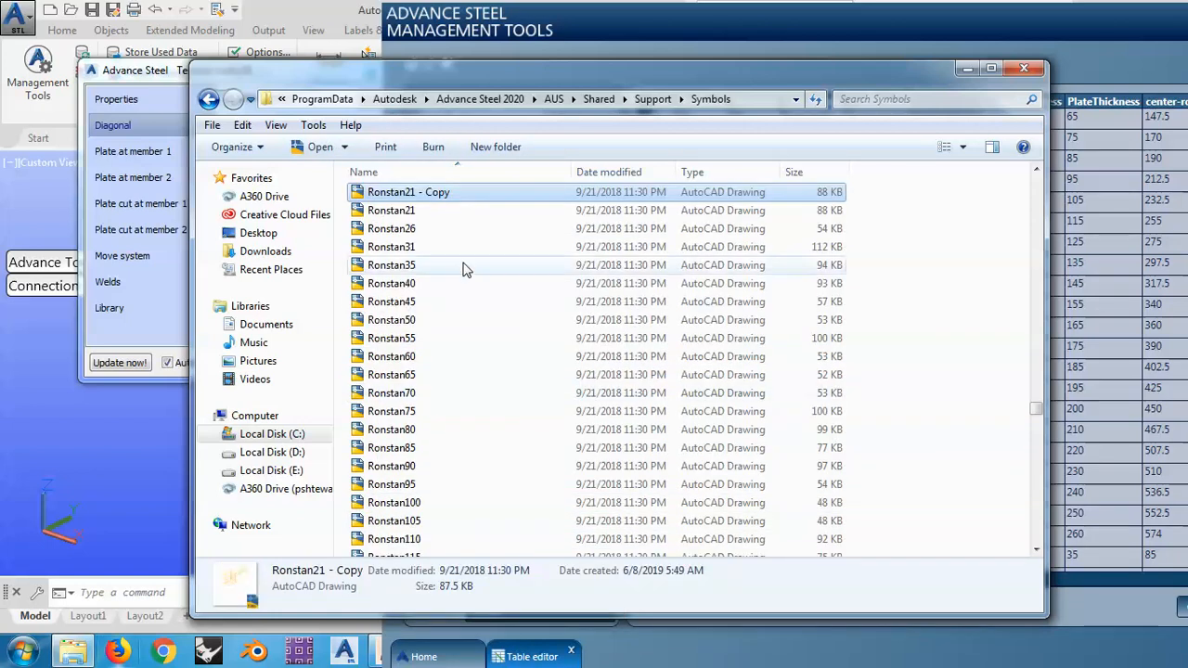
{"action": "left_click", "coordinate": [413, 192]}
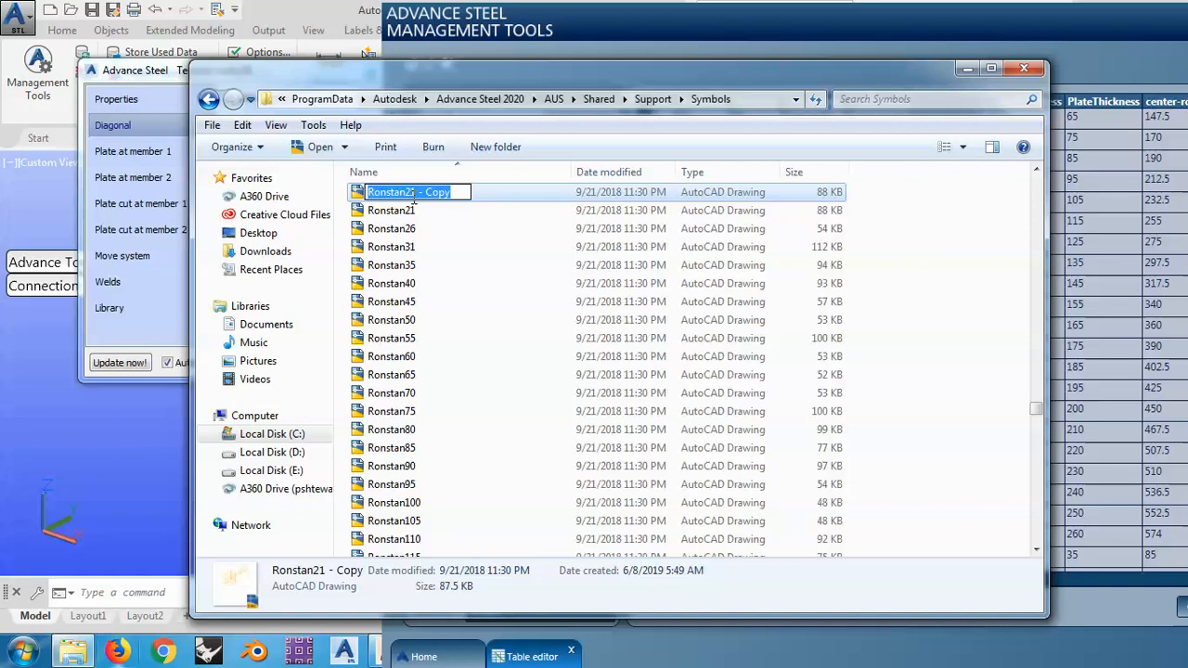
{"action": "type", "text": "Nian"}
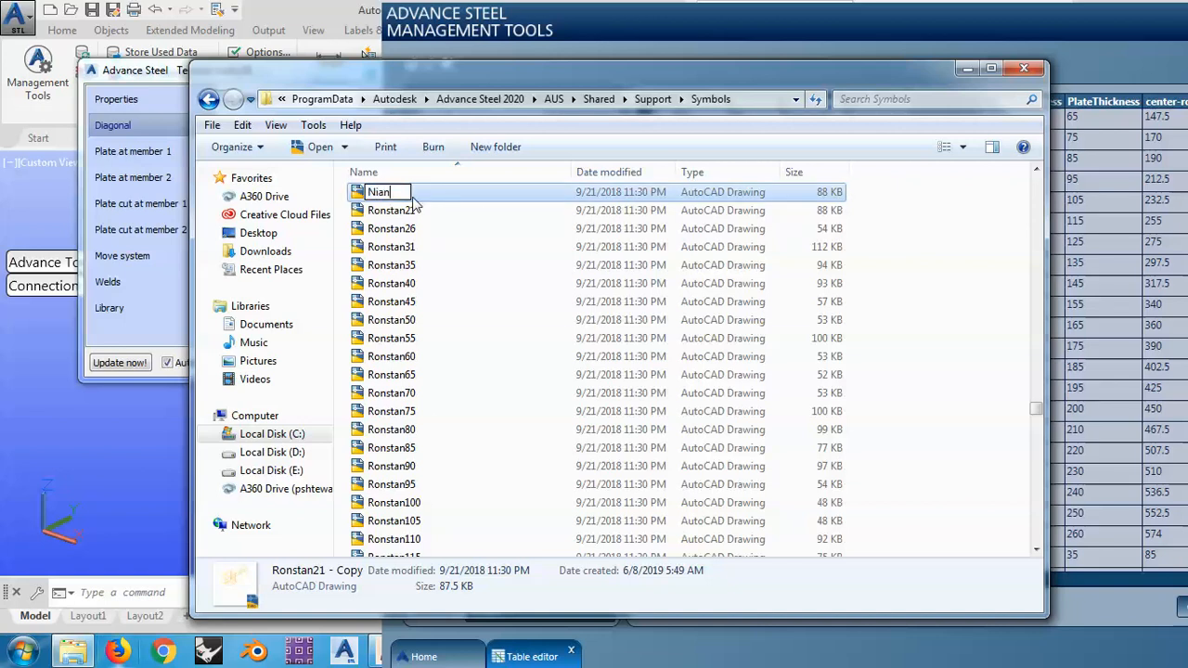
{"action": "left_click", "coordinate": [382, 249]}
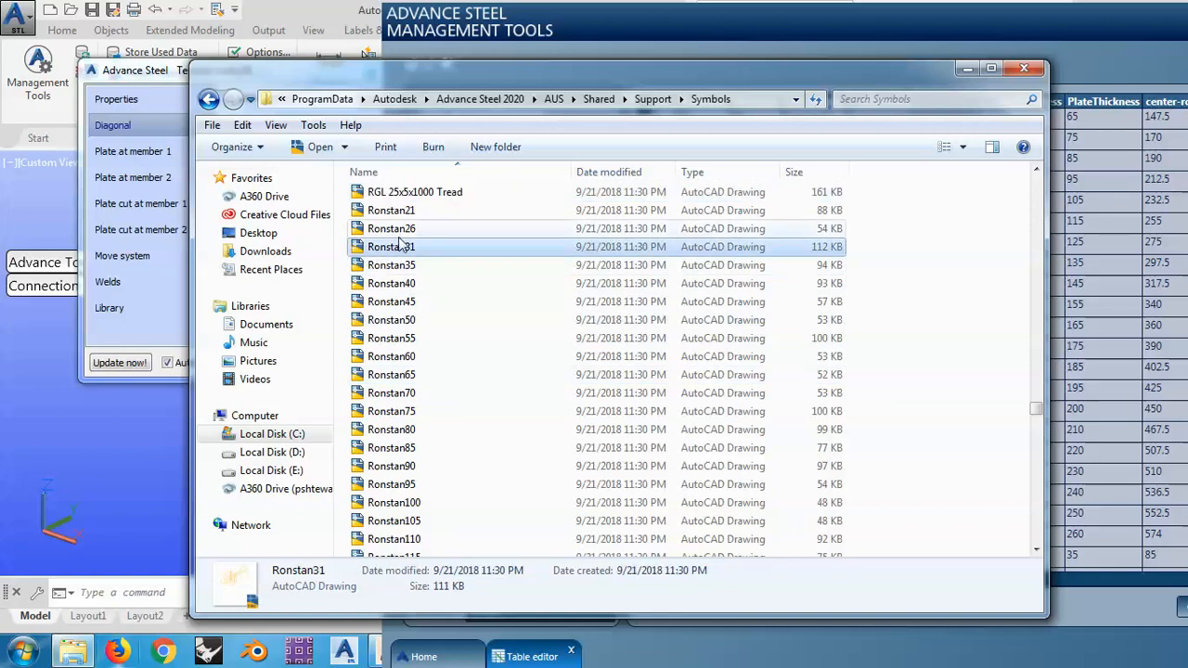
Search the Symbols folder for "ni" and select the Nian drawing.
{"action": "scroll", "coordinate": [425, 372], "scroll_direction": "down", "scroll_amount": 7}
{"action": "left_click", "coordinate": [854, 99]}
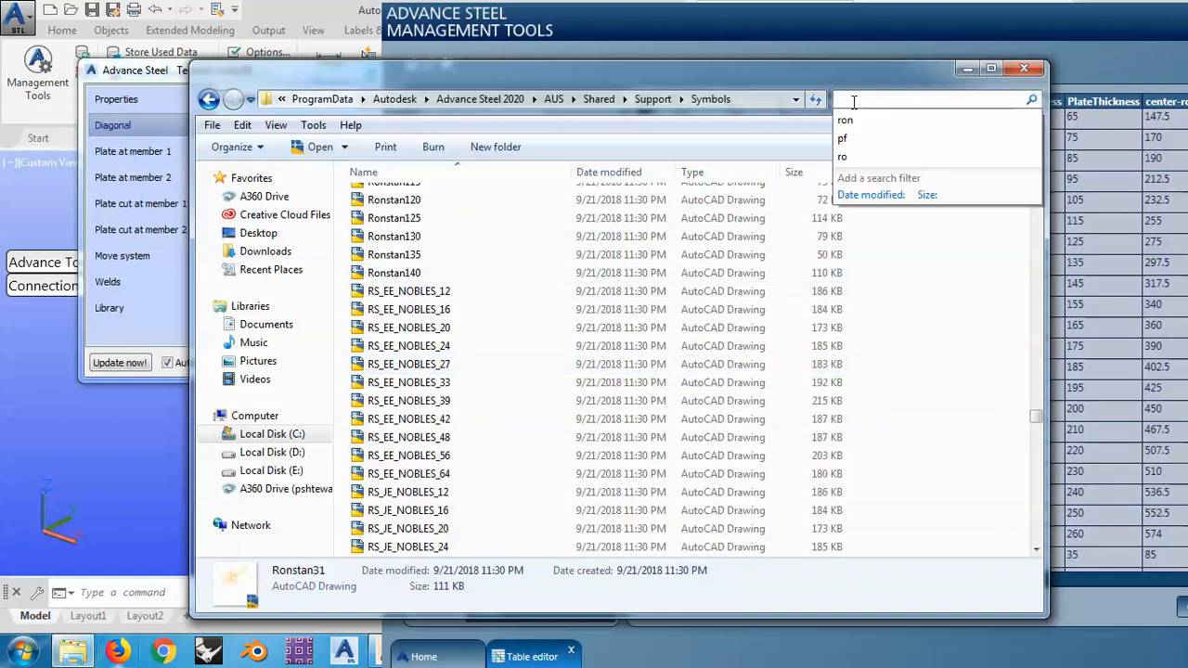
{"action": "type", "text": "ni"}
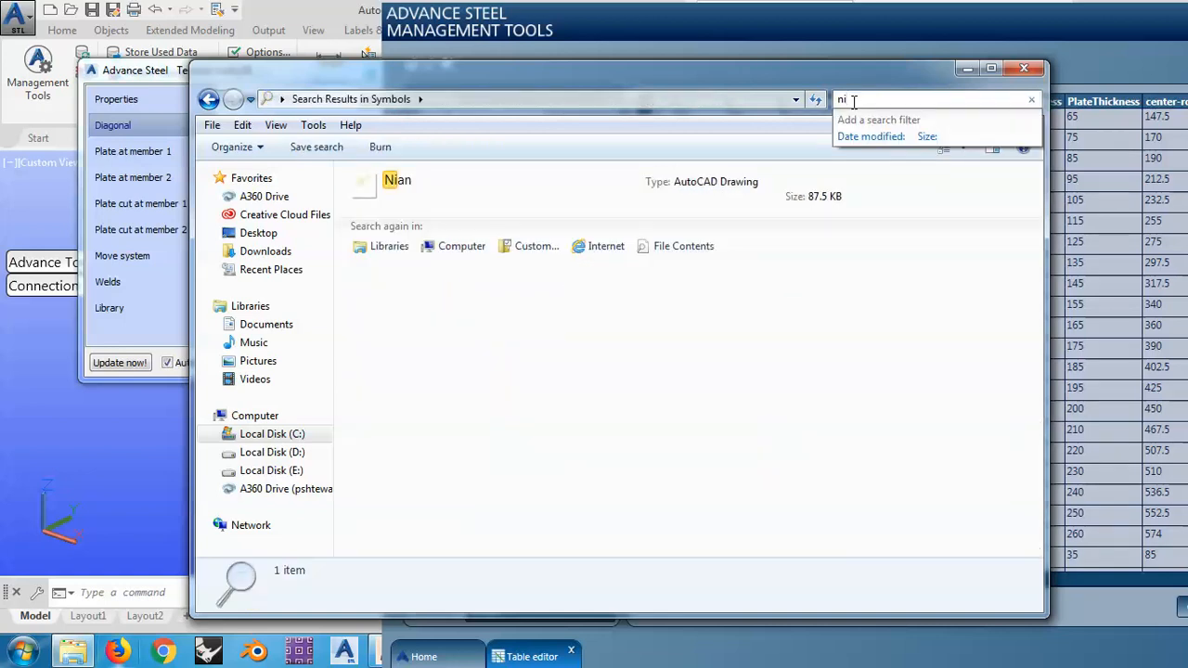
{"action": "left_click", "coordinate": [411, 208]}
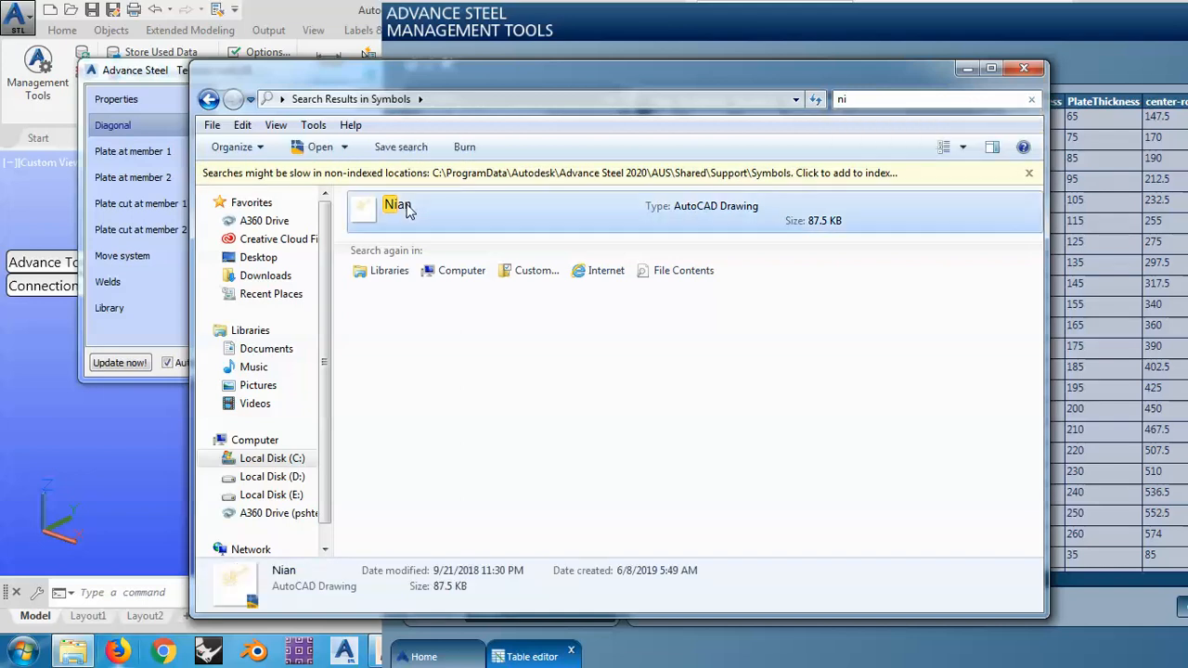
Copy the Nian drawing's file name without renaming it and close the Explorer window.
{"action": "right_click", "coordinate": [409, 208]}
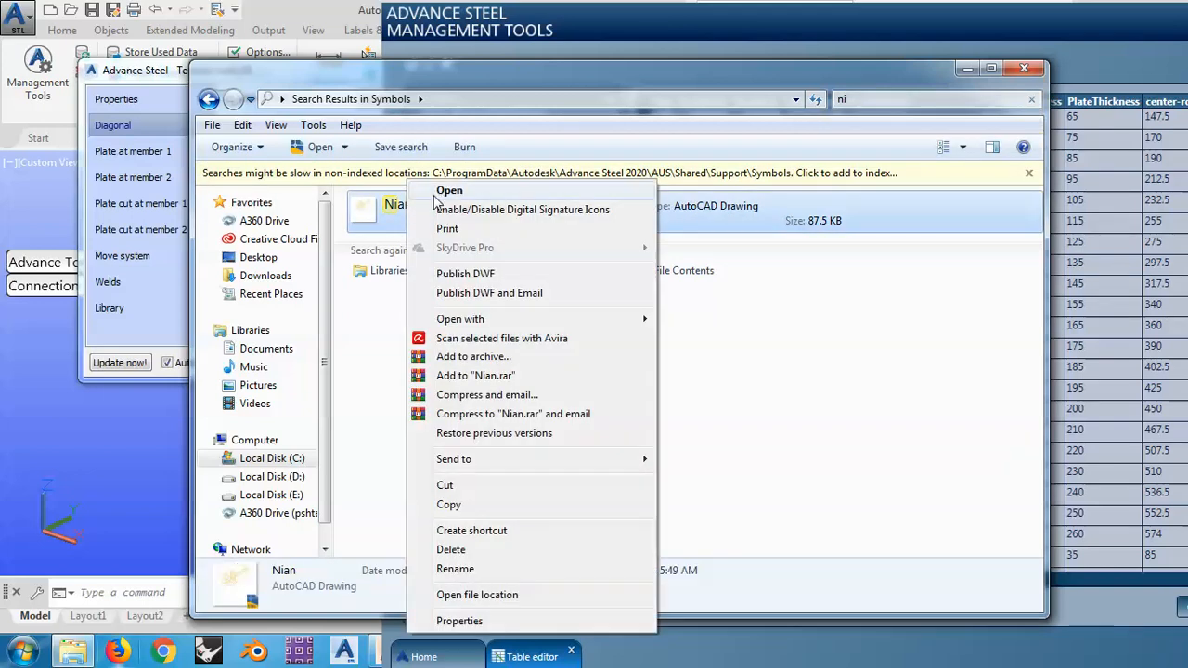
{"action": "left_click", "coordinate": [469, 569]}
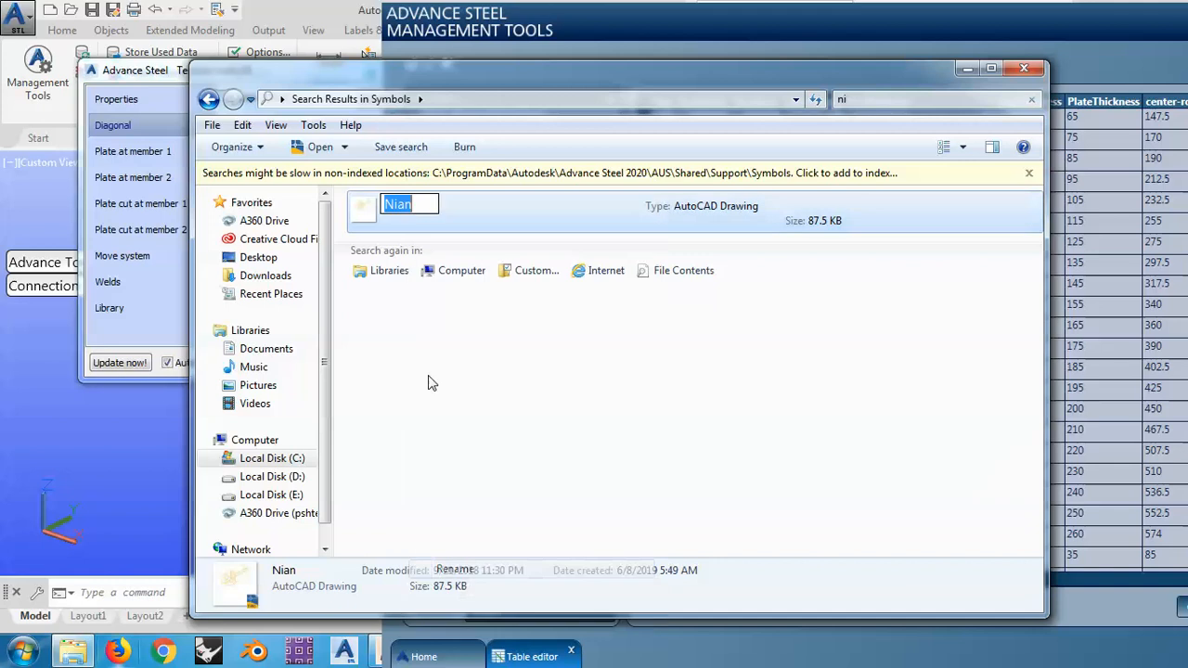
{"action": "right_click", "coordinate": [399, 206]}
{"action": "left_click", "coordinate": [434, 266]}
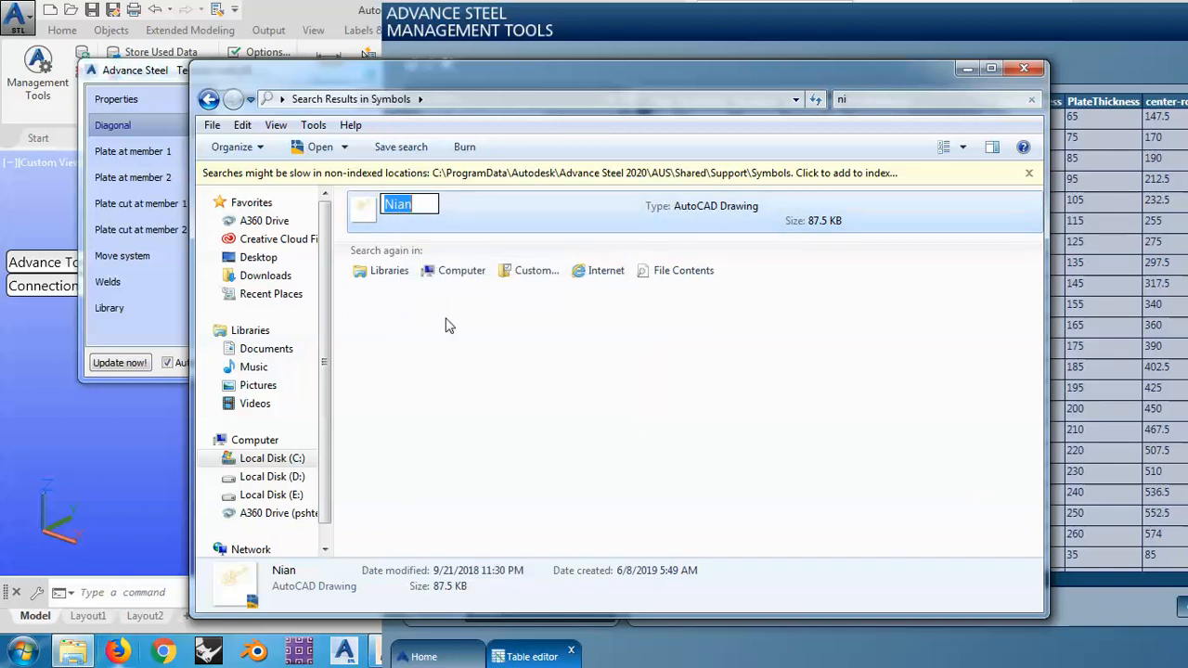
{"action": "left_click", "coordinate": [448, 347]}
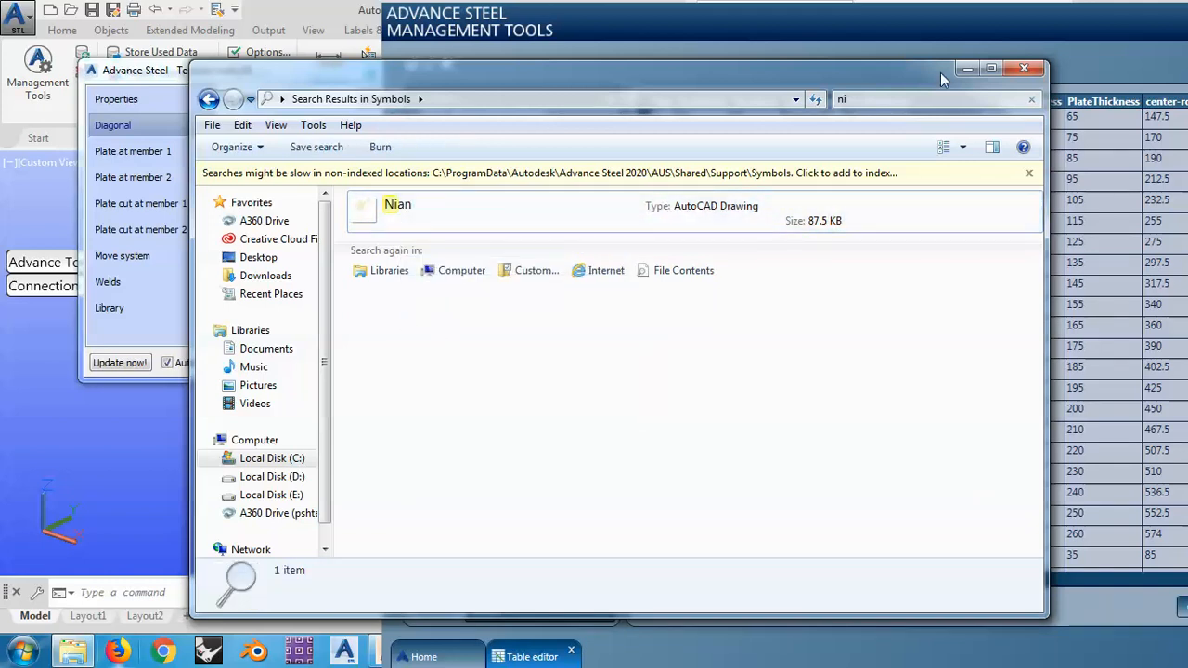
{"action": "left_click", "coordinate": [1024, 68]}
Replace the ClevisName of row 25 in the RULE_TensionRods_SupplierTable9 table with Nian.
{"action": "key", "text": "Delete"}
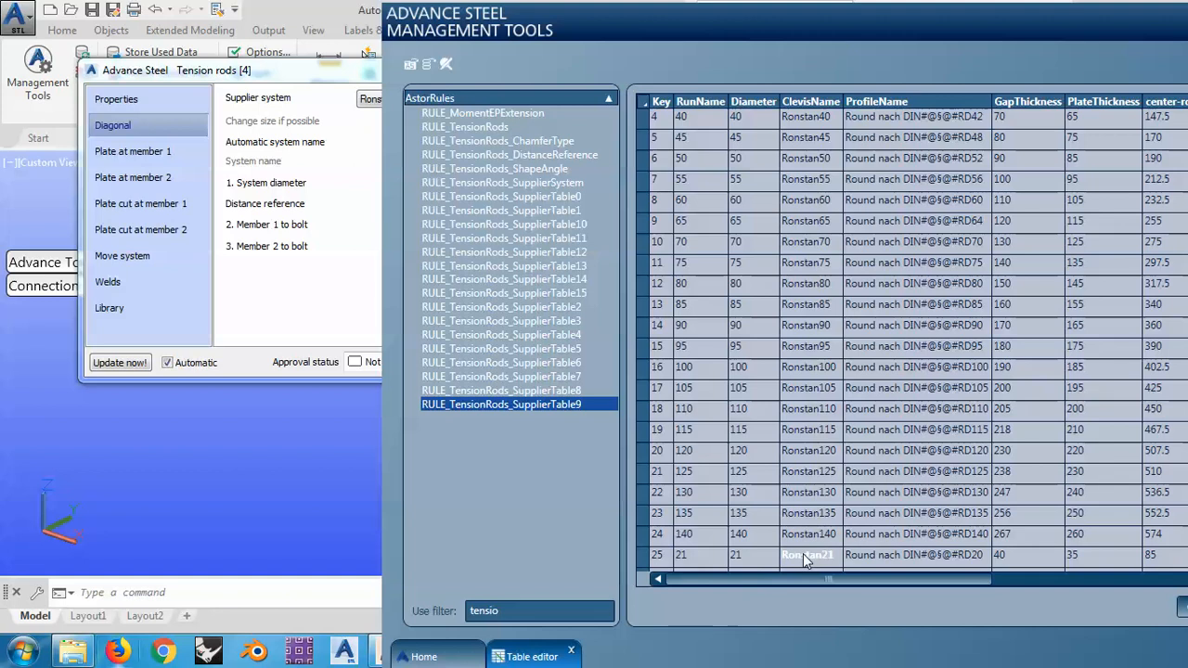
{"action": "key", "text": "ctrl+v"}
{"action": "left_click_drag", "start_coordinate": [853, 55], "coordinate": [683, 53]}
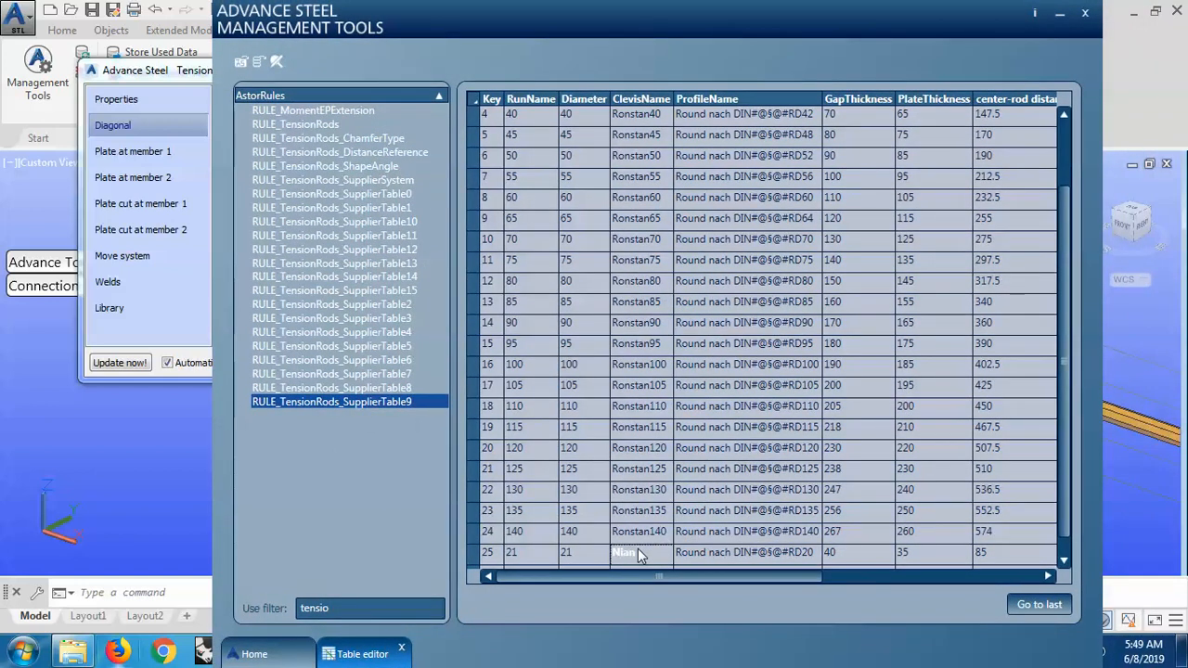
Check the thickness and distance columns of the table, return to the Advance Steel drawing and close the Tension rods dialog.
{"action": "left_click_drag", "start_coordinate": [679, 577], "coordinate": [760, 584]}
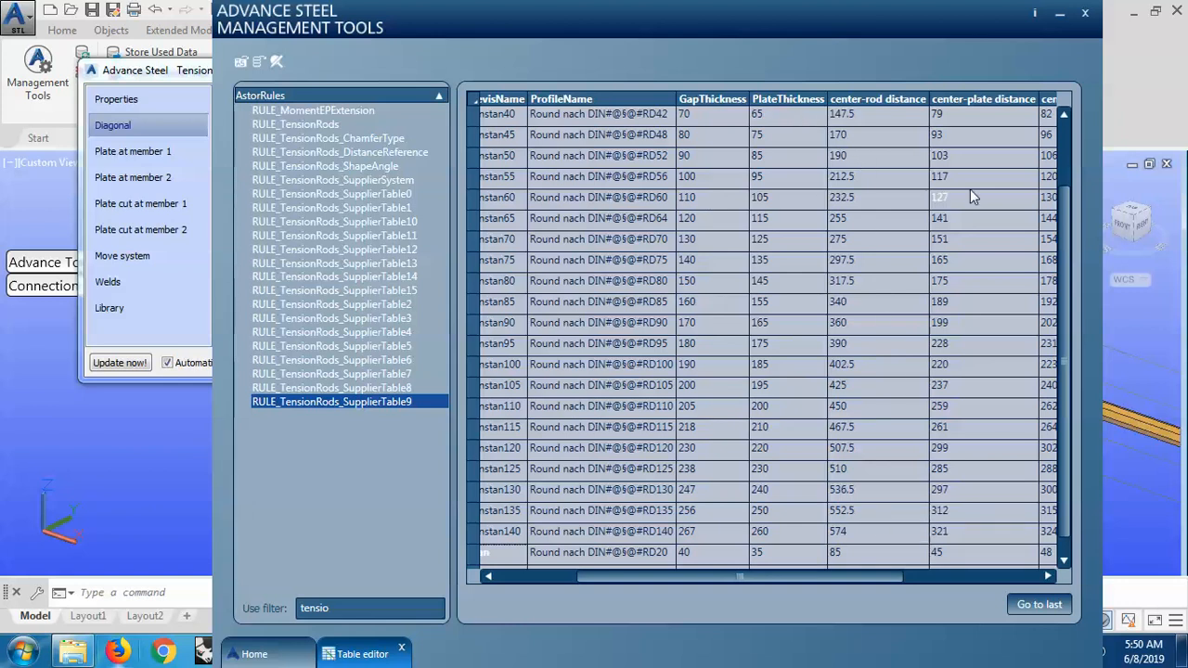
{"action": "mouse_move", "coordinate": [856, 579]}
{"action": "left_mouse_down"}
{"action": "mouse_move", "coordinate": [942, 580]}
{"action": "mouse_move", "coordinate": [862, 589]}
{"action": "left_mouse_up"}
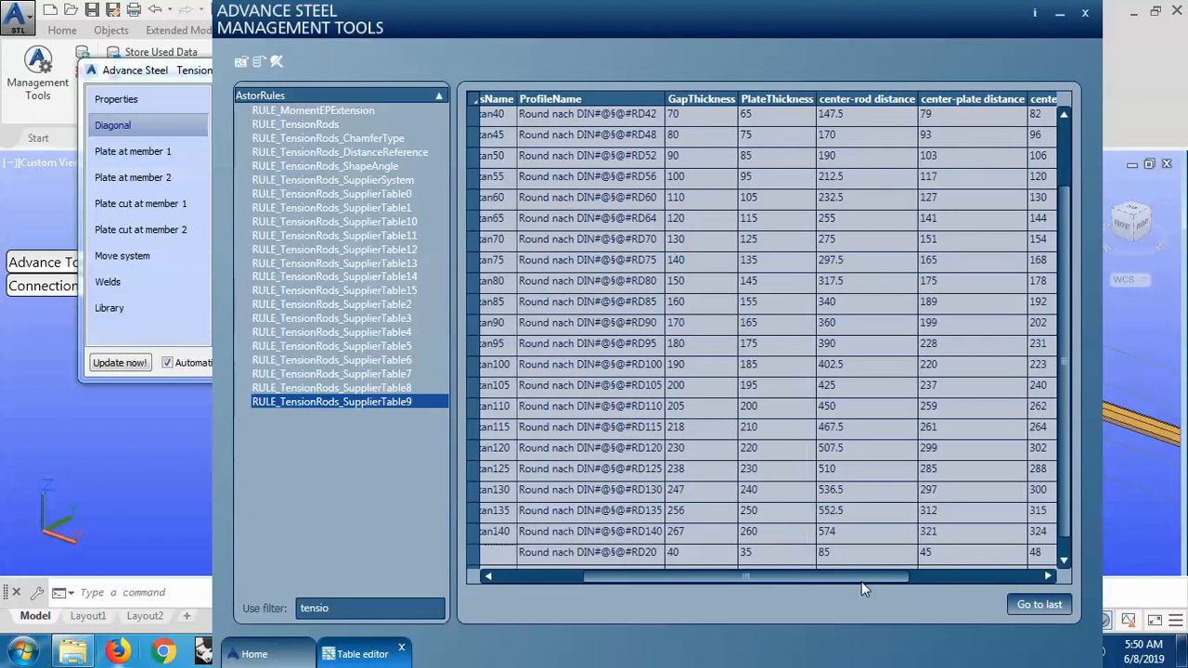
{"action": "left_click", "coordinate": [693, 113]}
{"action": "left_click", "coordinate": [166, 428]}
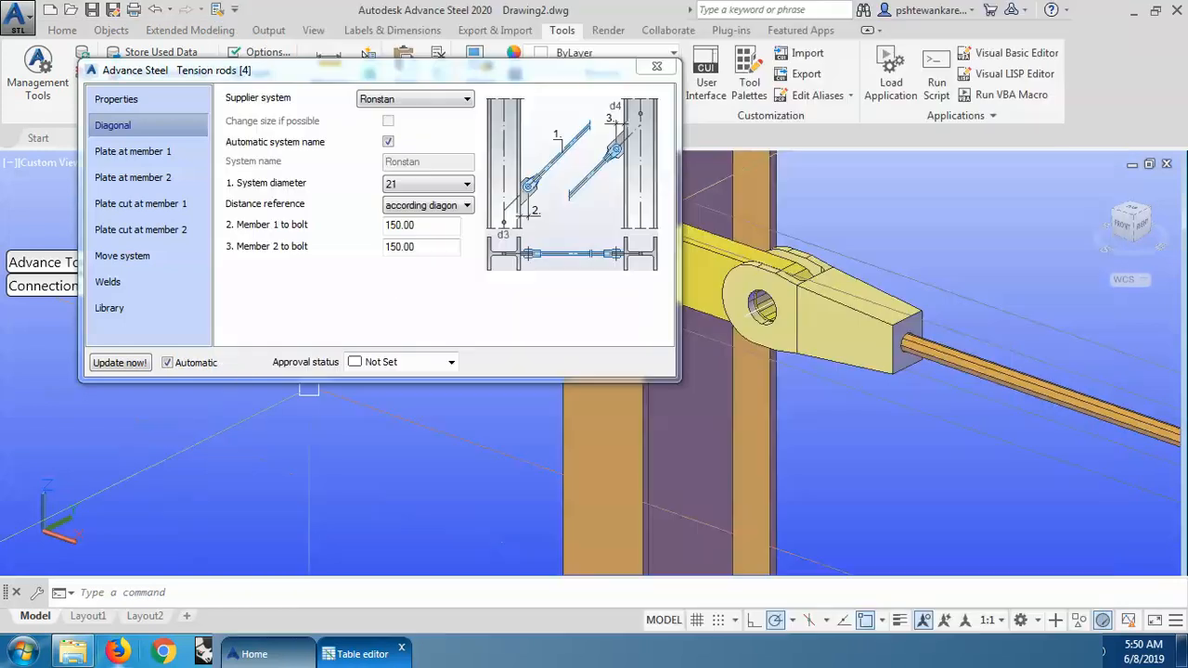
{"action": "left_click", "coordinate": [656, 68]}
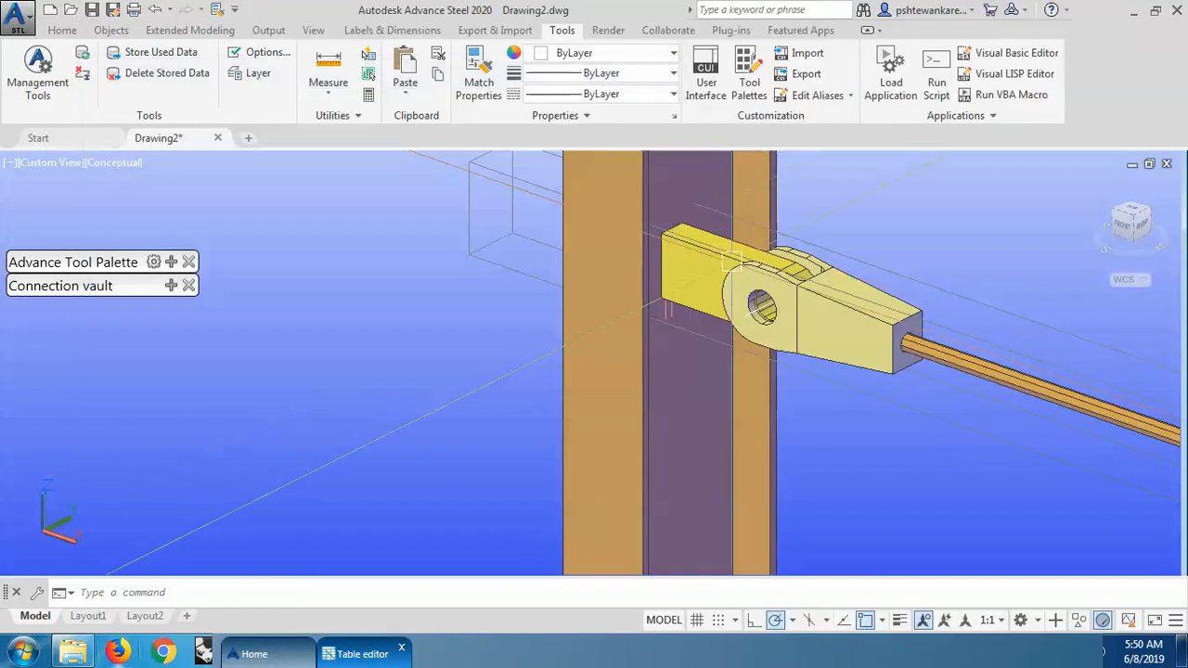
Examine the gap between the clevis forks and the thickness of the connecting plate from above.
{"action": "middle_click_drag", "start_coordinate": [706, 278], "coordinate": [775, 353], "text": "shift"}
{"action": "scroll", "coordinate": [756, 367], "scroll_direction": "up", "scroll_amount": 2}
{"action": "scroll", "coordinate": [775, 353], "scroll_direction": "up", "scroll_amount": 3}
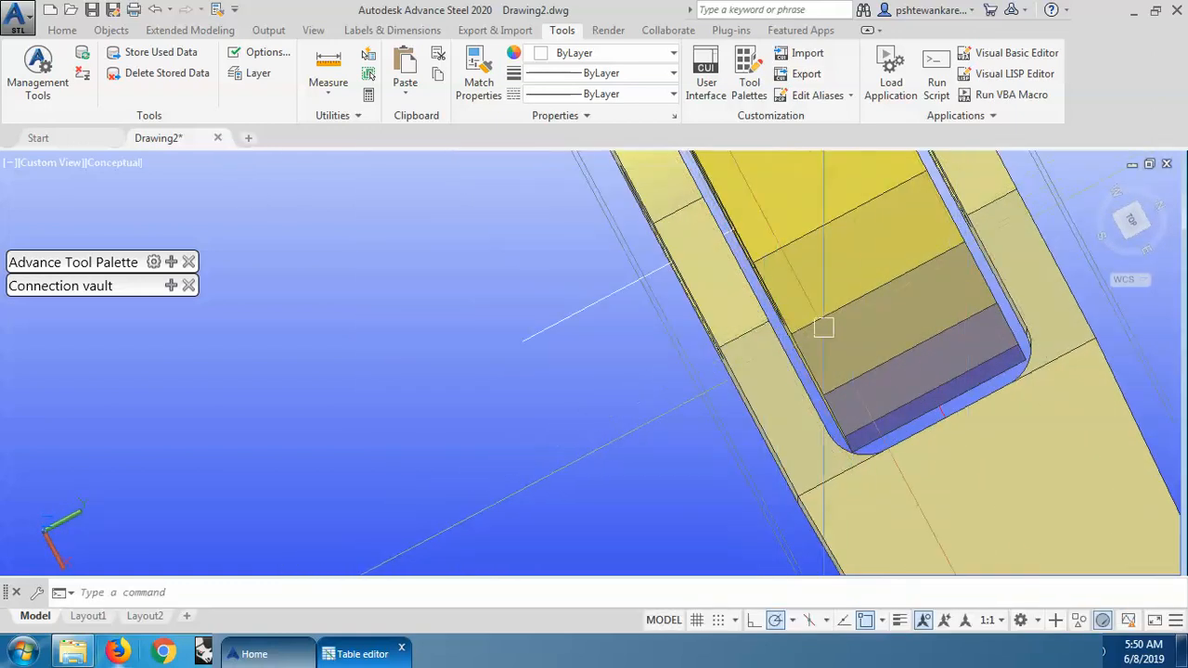
{"action": "middle_click_drag", "start_coordinate": [826, 329], "coordinate": [870, 346], "text": "shift"}
{"action": "scroll", "coordinate": [849, 341], "scroll_direction": "down", "scroll_amount": 2}
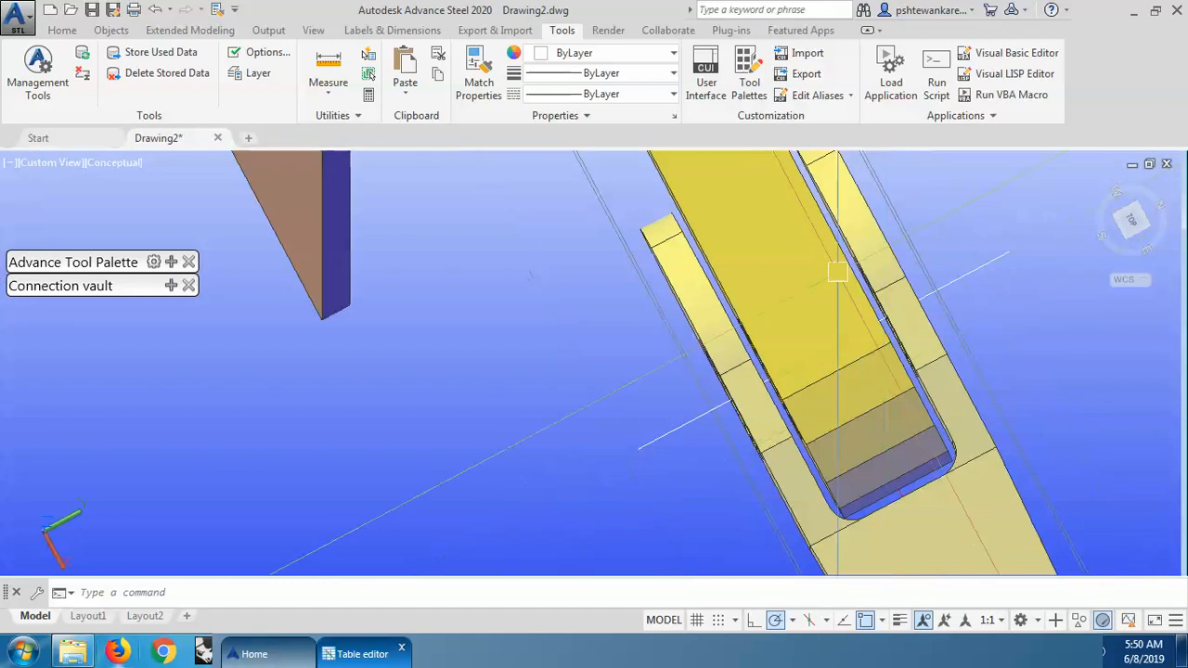
{"action": "middle_click_drag", "start_coordinate": [839, 273], "coordinate": [865, 375]}
{"action": "scroll", "coordinate": [833, 253], "scroll_direction": "up", "scroll_amount": 4}
{"action": "scroll", "coordinate": [833, 253], "scroll_direction": "down", "scroll_amount": 2}
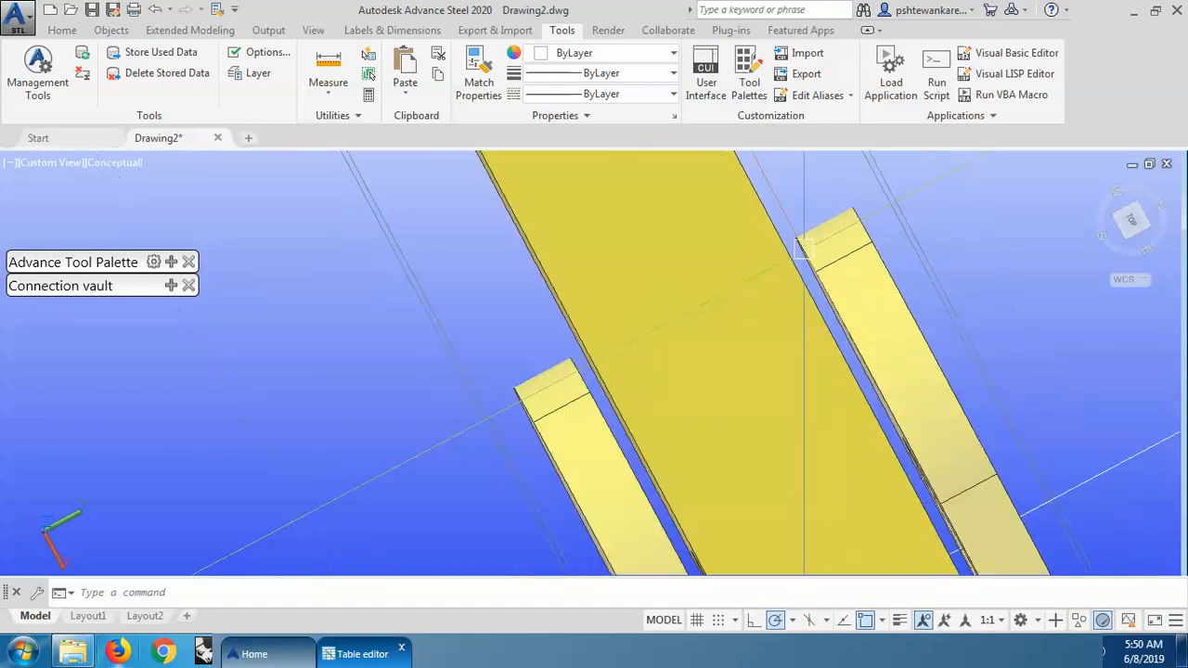
{"action": "scroll", "coordinate": [547, 373], "scroll_direction": "up", "scroll_amount": 4}
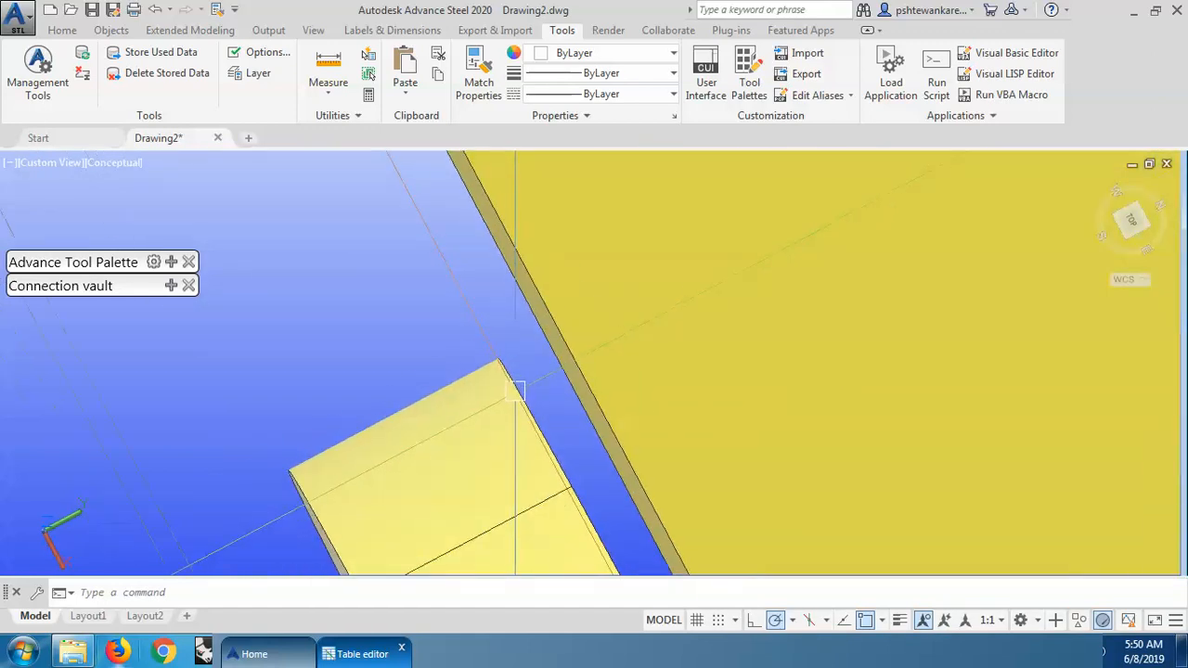
{"action": "scroll", "coordinate": [516, 390], "scroll_direction": "down", "scroll_amount": 2}
{"action": "scroll", "coordinate": [474, 305], "scroll_direction": "down", "scroll_amount": 2}
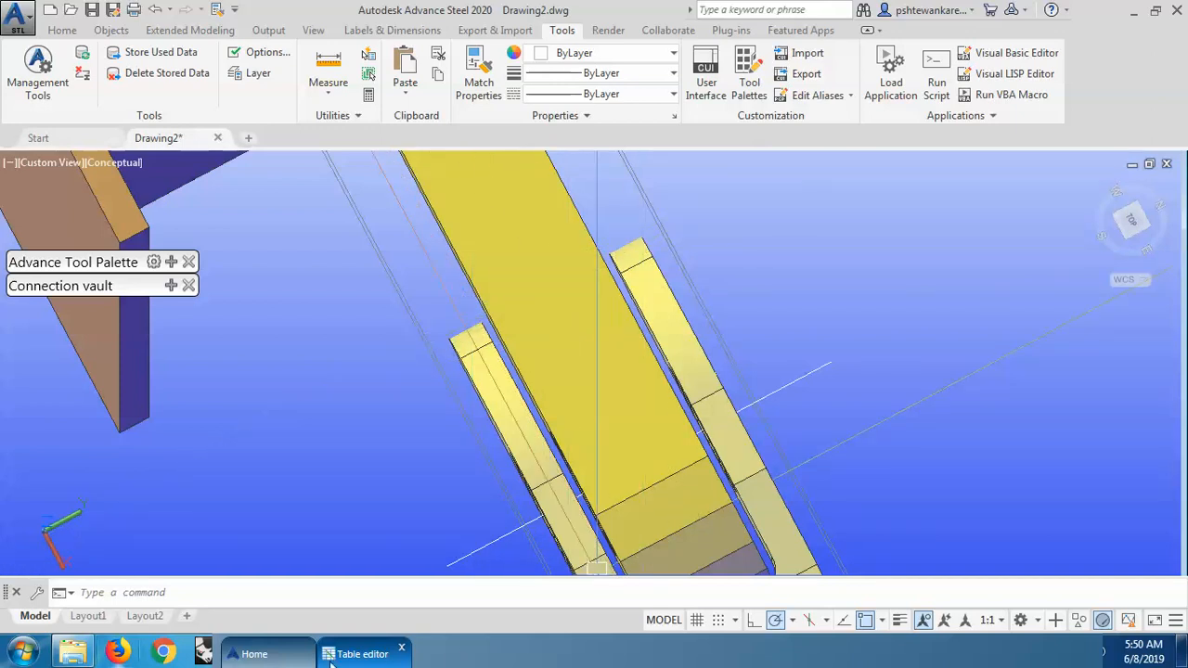
Look up the center-rod distance column in the supplier table and examine the clevis pin hole and rod end in the model.
{"action": "left_click", "coordinate": [360, 657]}
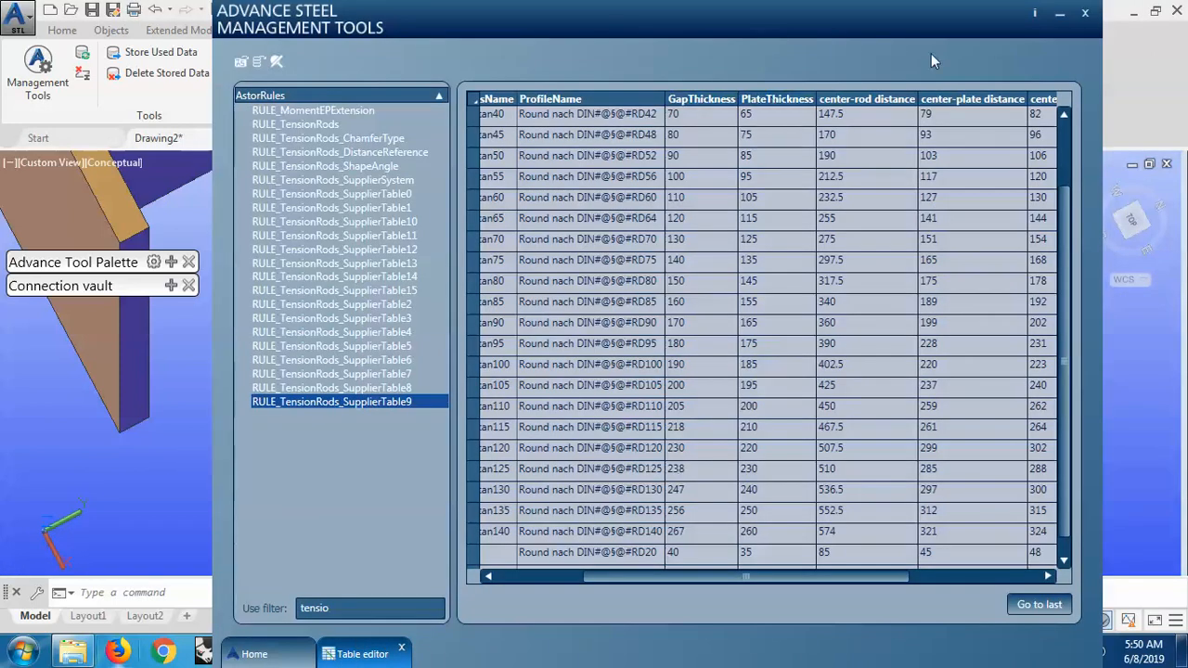
{"action": "left_click_drag", "start_coordinate": [953, 37], "coordinate": [652, 371]}
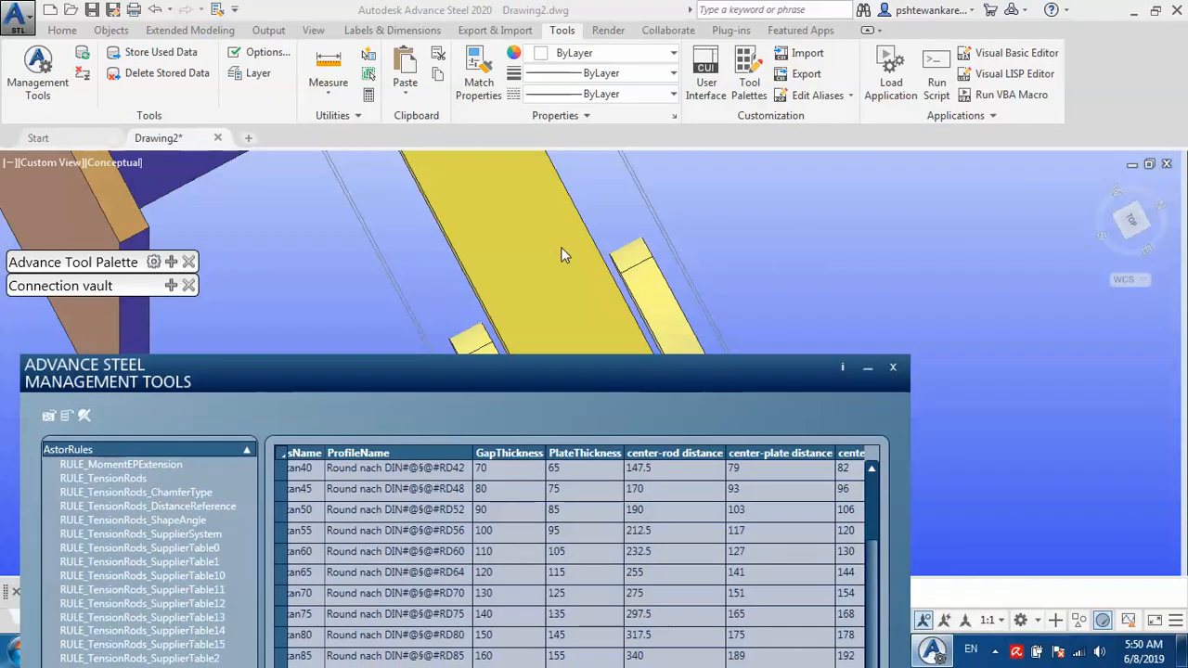
{"action": "left_click_drag", "start_coordinate": [586, 351], "coordinate": [596, 33]}
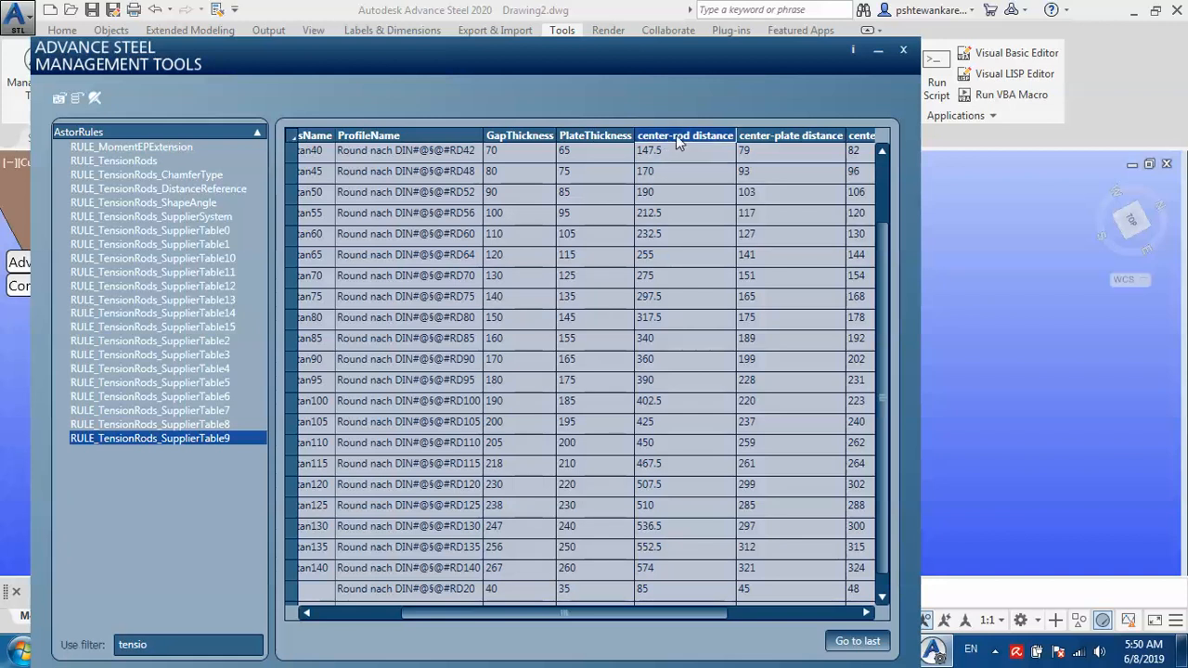
{"action": "left_click_drag", "start_coordinate": [695, 75], "coordinate": [668, 612]}
{"action": "left_click", "coordinate": [683, 436]}
{"action": "scroll", "coordinate": [806, 358], "scroll_direction": "down", "scroll_amount": 4}
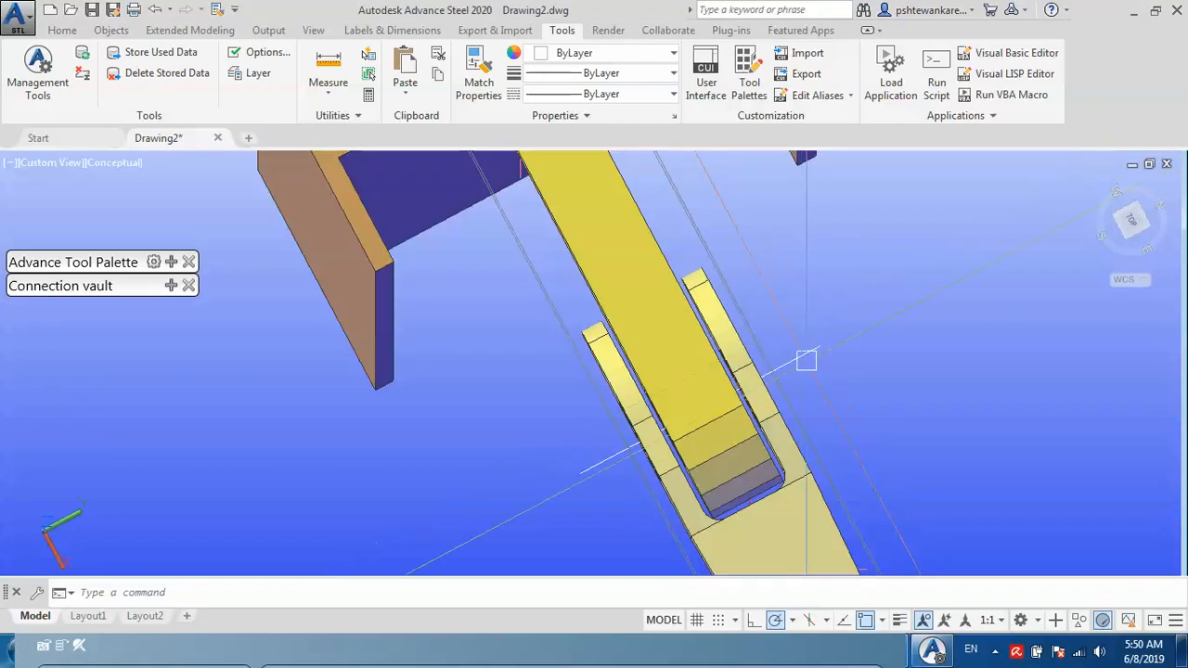
{"action": "middle_click_drag", "start_coordinate": [814, 407], "coordinate": [772, 252]}
{"action": "middle_click_drag", "start_coordinate": [770, 390], "coordinate": [896, 430], "text": "shift"}
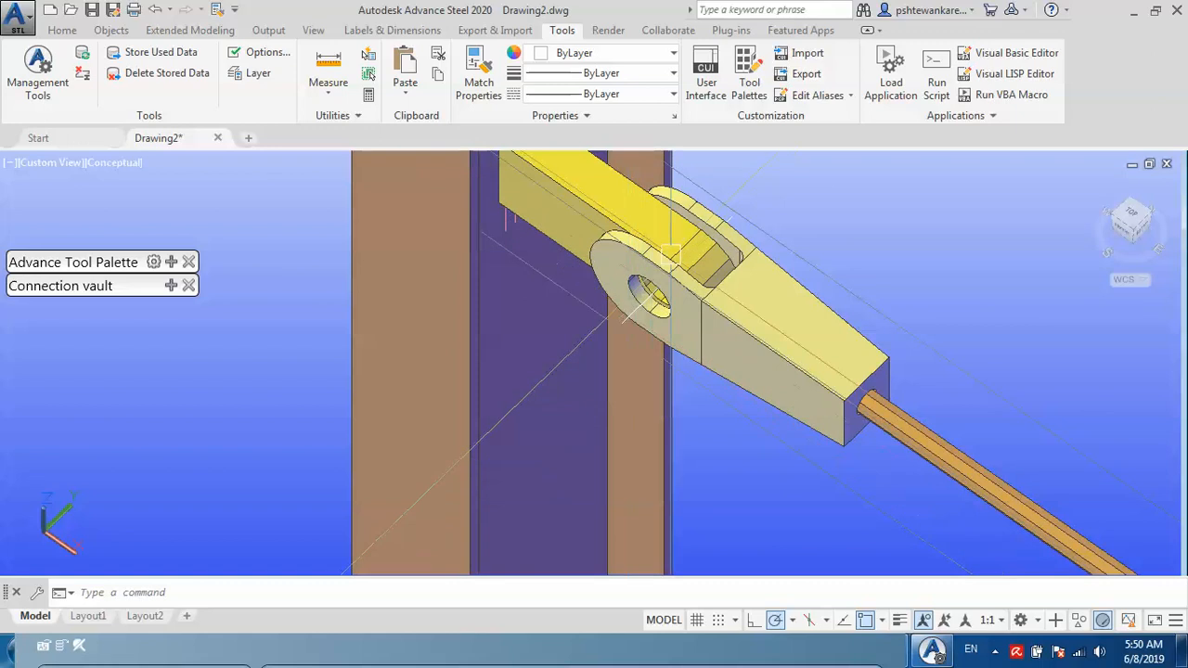
{"action": "scroll", "coordinate": [642, 304], "scroll_direction": "up", "scroll_amount": 5}
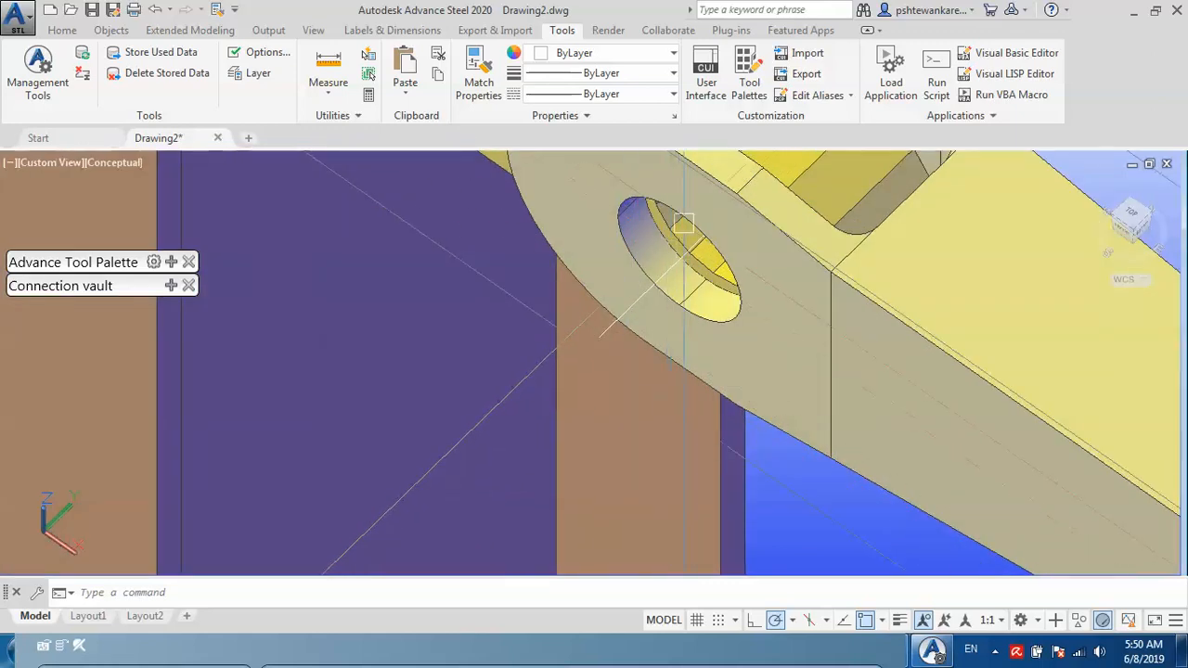
{"action": "scroll", "coordinate": [654, 288], "scroll_direction": "down", "scroll_amount": 2}
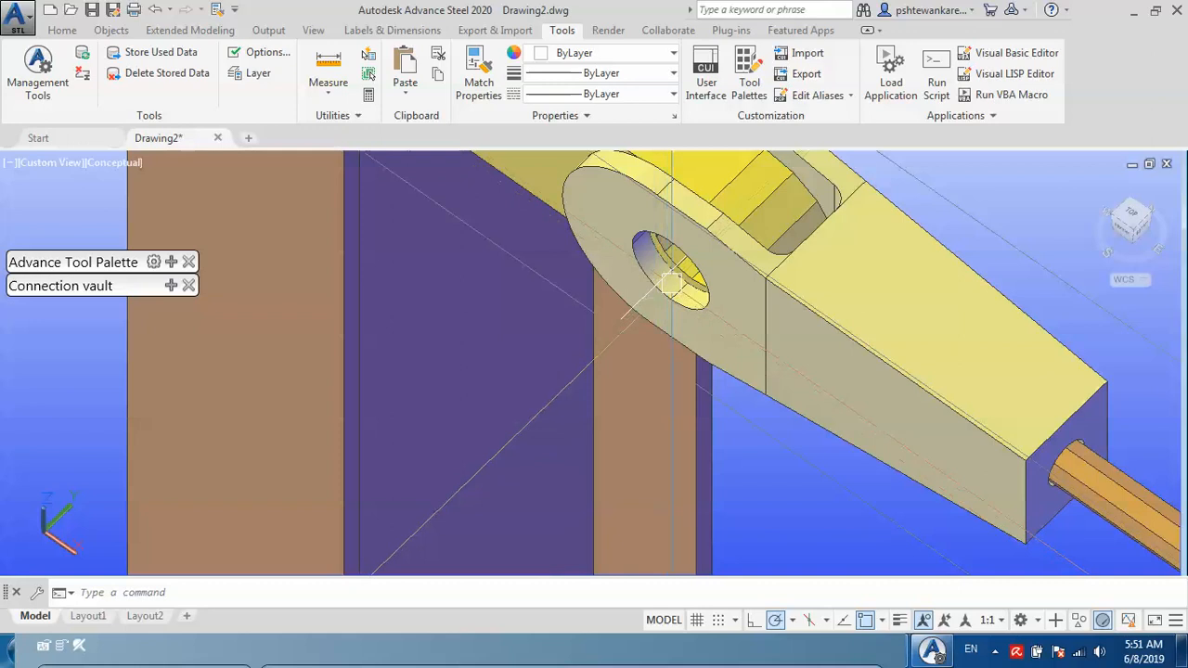
{"action": "middle_click_drag", "start_coordinate": [670, 283], "coordinate": [611, 283]}
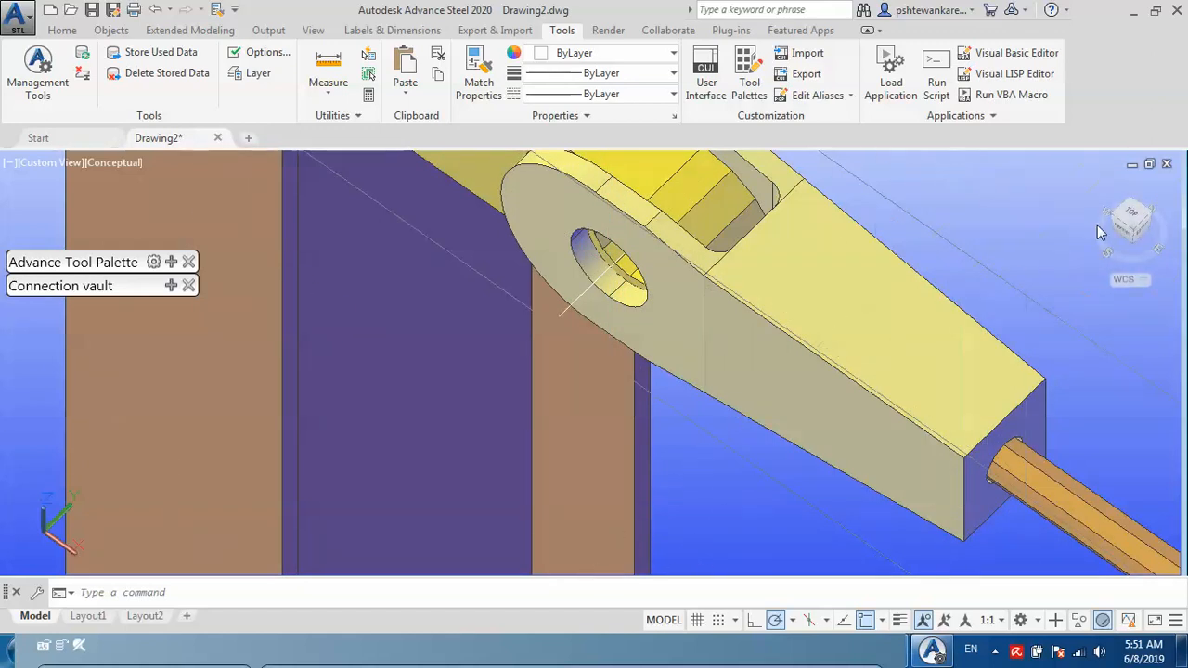
Show the model from the top in the 2D Wireframe visual style, framed on the clevis at the first column.
{"action": "left_click", "coordinate": [1129, 218]}
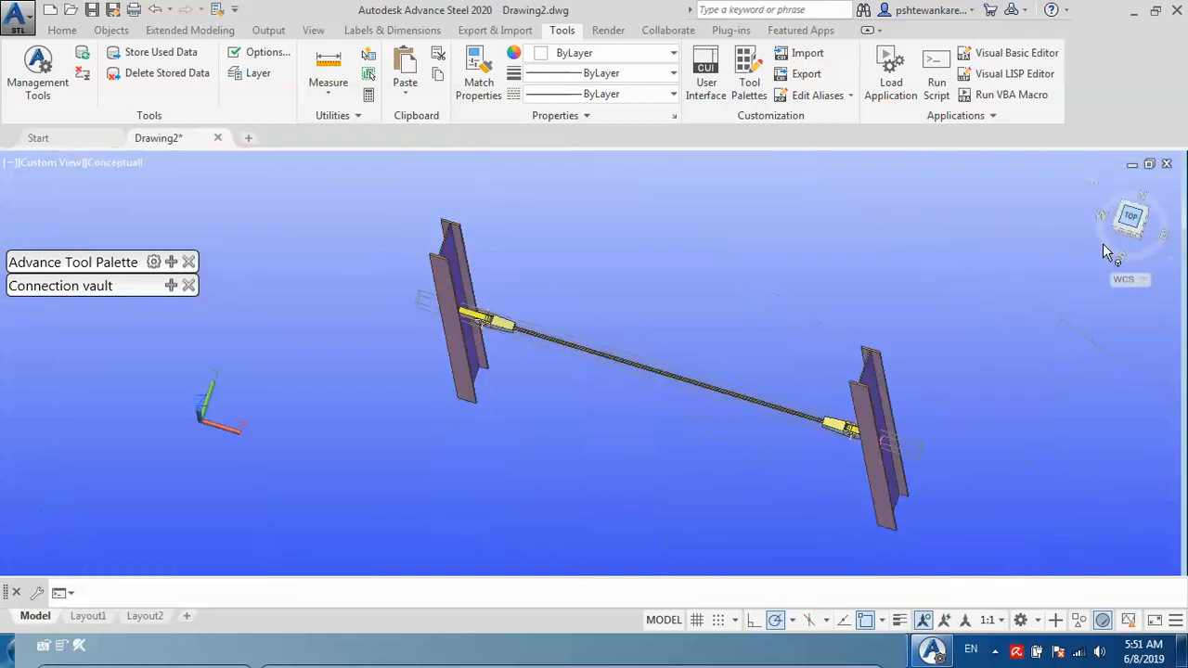
{"action": "left_click", "coordinate": [79, 167]}
{"action": "left_click", "coordinate": [140, 206]}
{"action": "scroll", "coordinate": [474, 362], "scroll_direction": "up", "scroll_amount": 6}
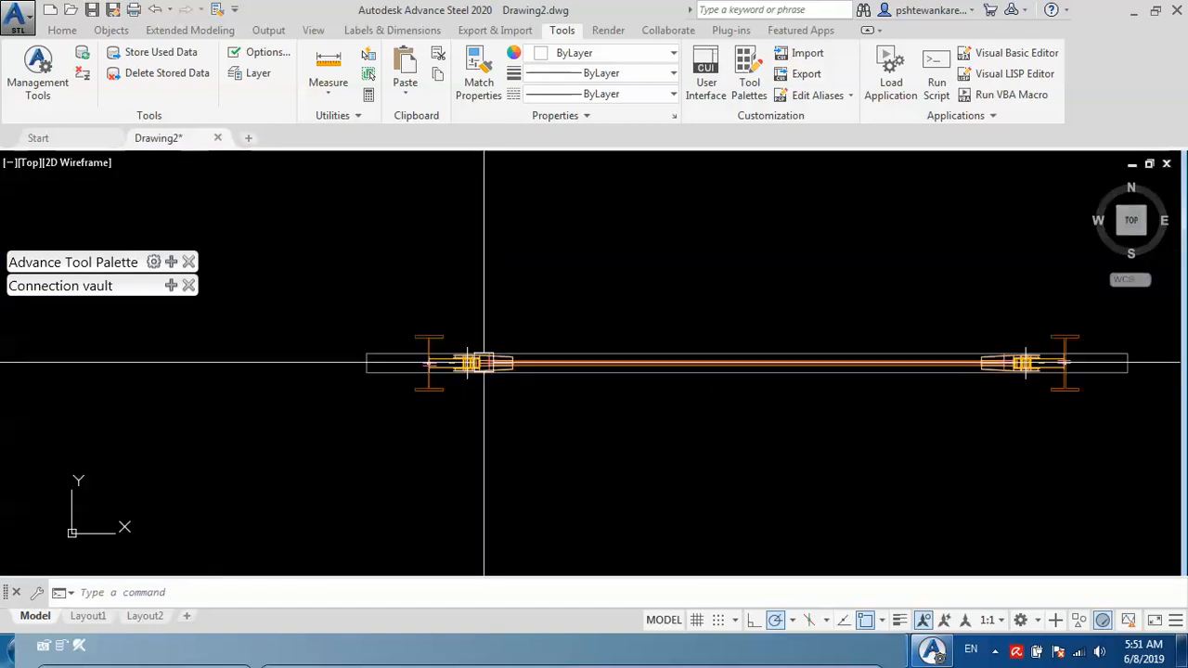
{"action": "middle_click_drag", "start_coordinate": [536, 398], "coordinate": [569, 388]}
{"action": "middle_click_drag", "start_coordinate": [665, 388], "coordinate": [788, 371]}
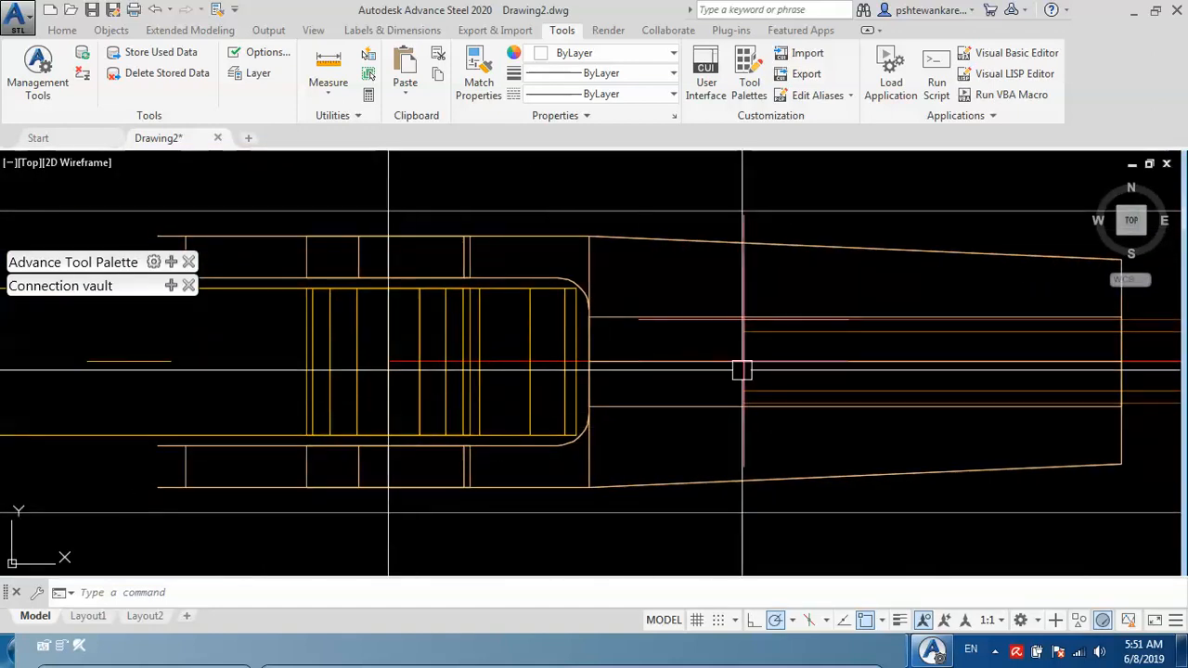
Add an aligned dimension from the clevis pin centre to the start of the rod, placed above the clevis.
{"action": "type", "text": "al"}
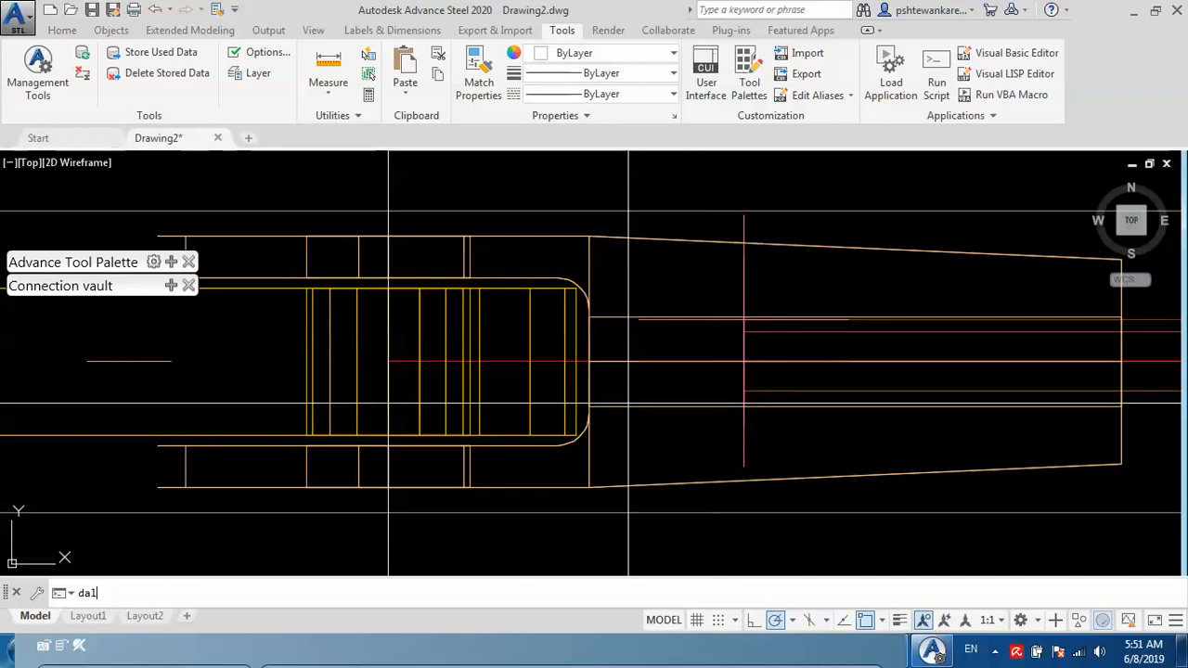
{"action": "key", "text": "Return"}
{"action": "left_click", "coordinate": [389, 361]}
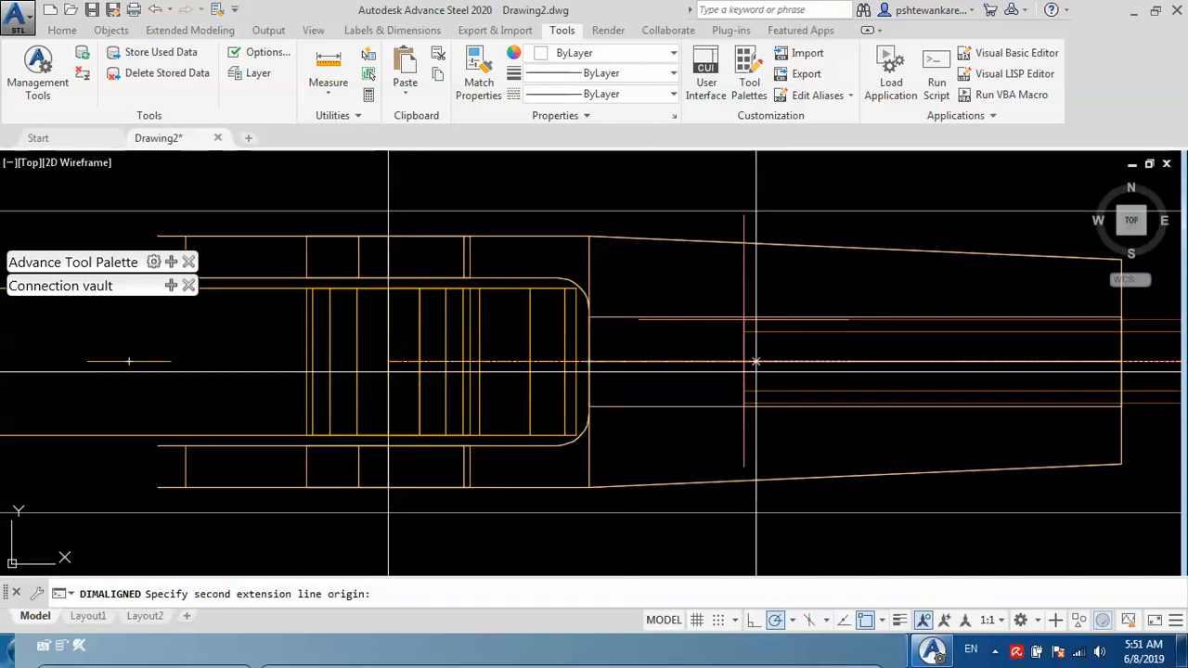
{"action": "left_click", "coordinate": [743, 361]}
{"action": "scroll", "coordinate": [711, 394], "scroll_direction": "down", "scroll_amount": 2}
{"action": "left_click", "coordinate": [663, 293]}
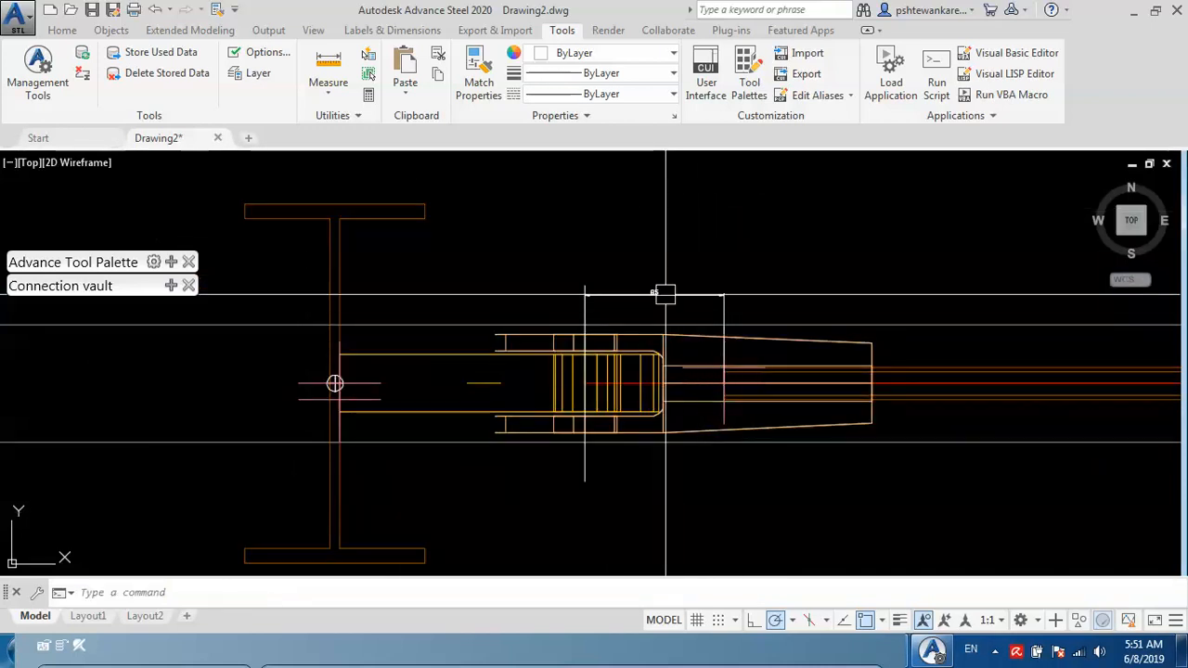
{"action": "scroll", "coordinate": [650, 302], "scroll_direction": "up", "scroll_amount": 4}
{"action": "middle_click_drag", "start_coordinate": [663, 269], "coordinate": [585, 230]}
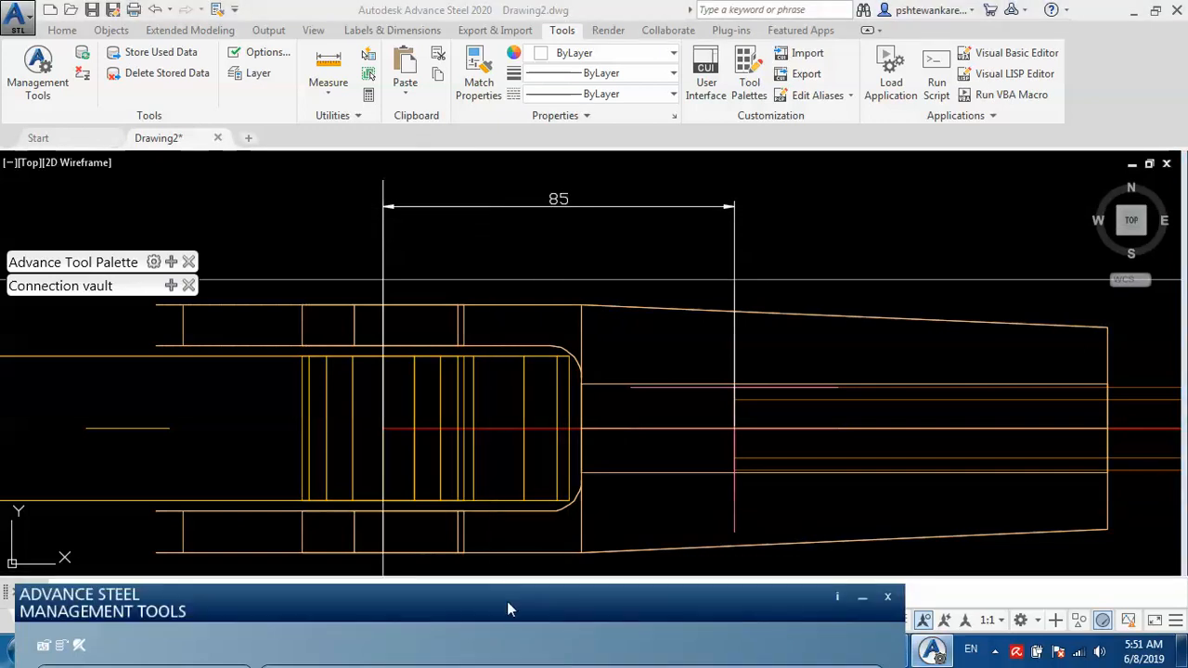
Look up the center-rod and center-plate distances of the new rod row in the supplier table, leaving the drawing uncovered.
{"action": "left_click_drag", "start_coordinate": [508, 608], "coordinate": [534, 90]}
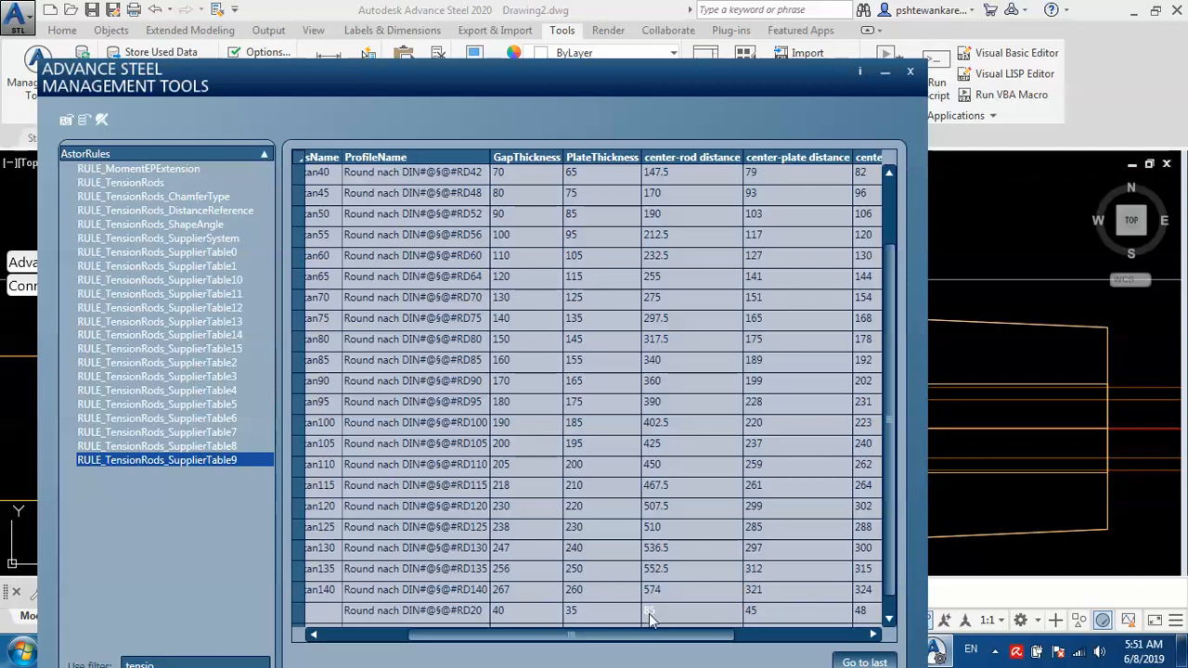
{"action": "left_click_drag", "start_coordinate": [649, 635], "coordinate": [685, 642]}
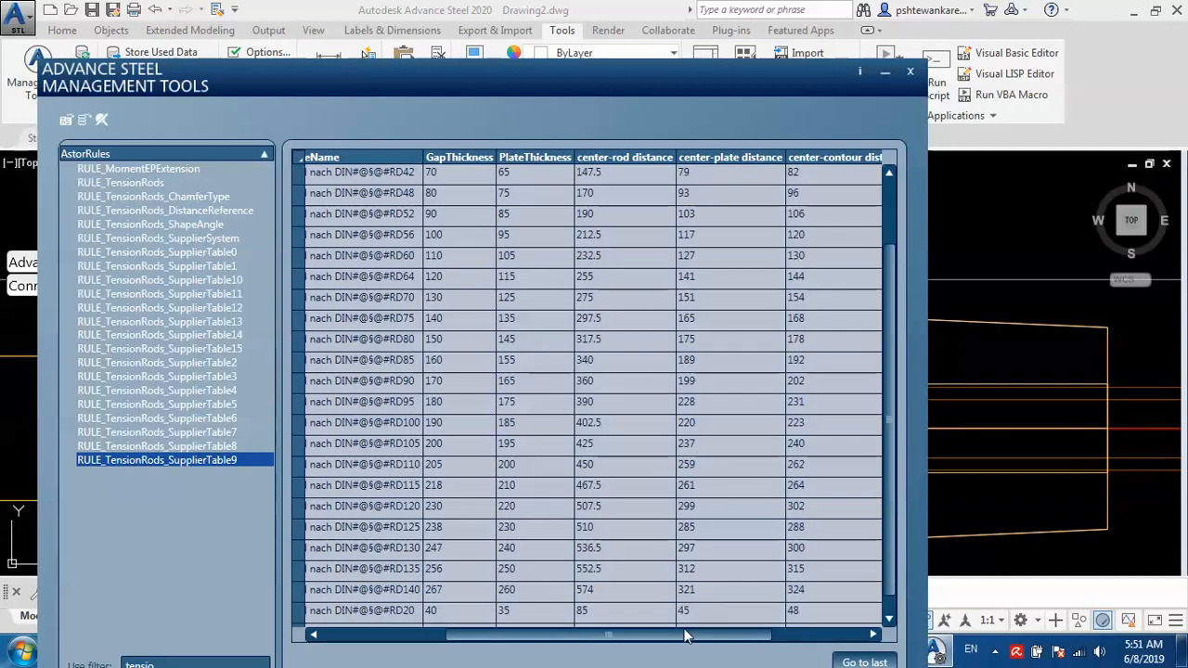
{"action": "left_click_drag", "start_coordinate": [675, 644], "coordinate": [704, 643]}
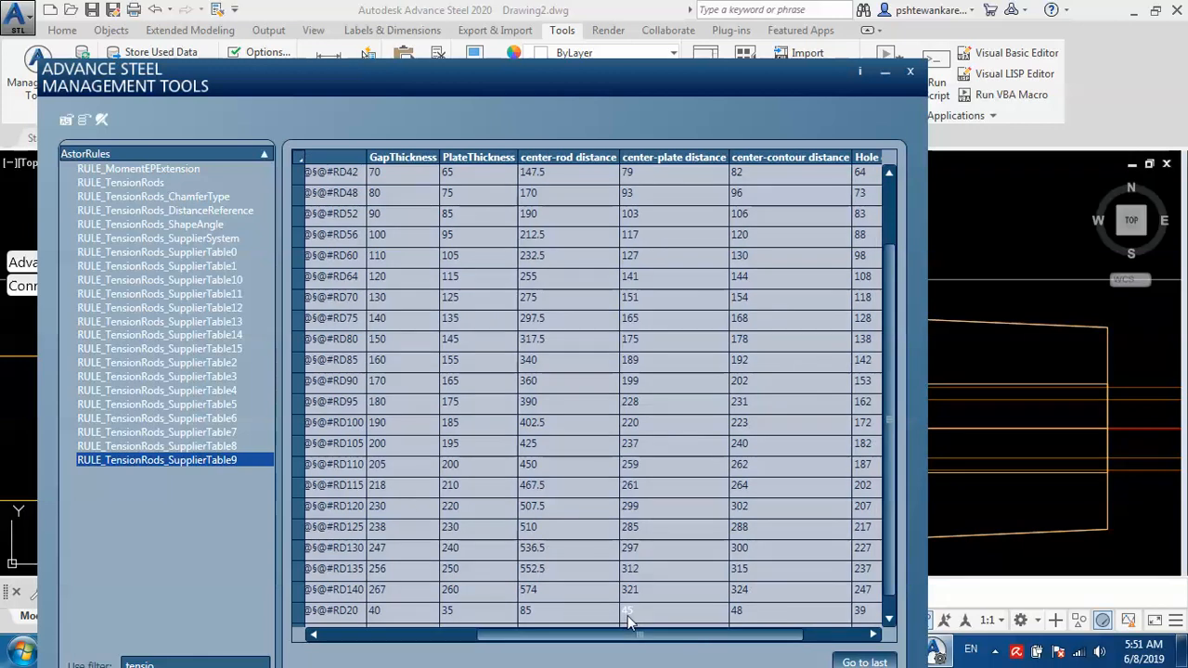
{"action": "left_click_drag", "start_coordinate": [825, 89], "coordinate": [785, 542]}
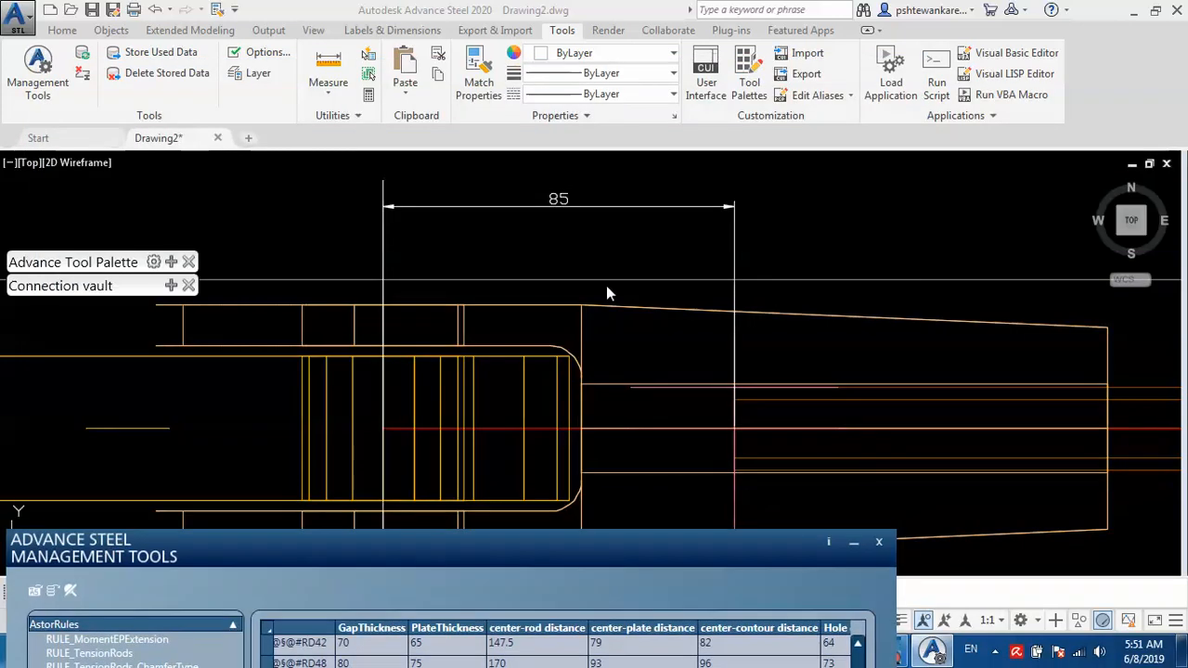
Add an aligned dimension from the clevis pin centre to the end of the connecting plate, below the first dimension.
{"action": "left_click", "coordinate": [577, 284]}
{"action": "middle_click_drag", "start_coordinate": [510, 364], "coordinate": [691, 324]}
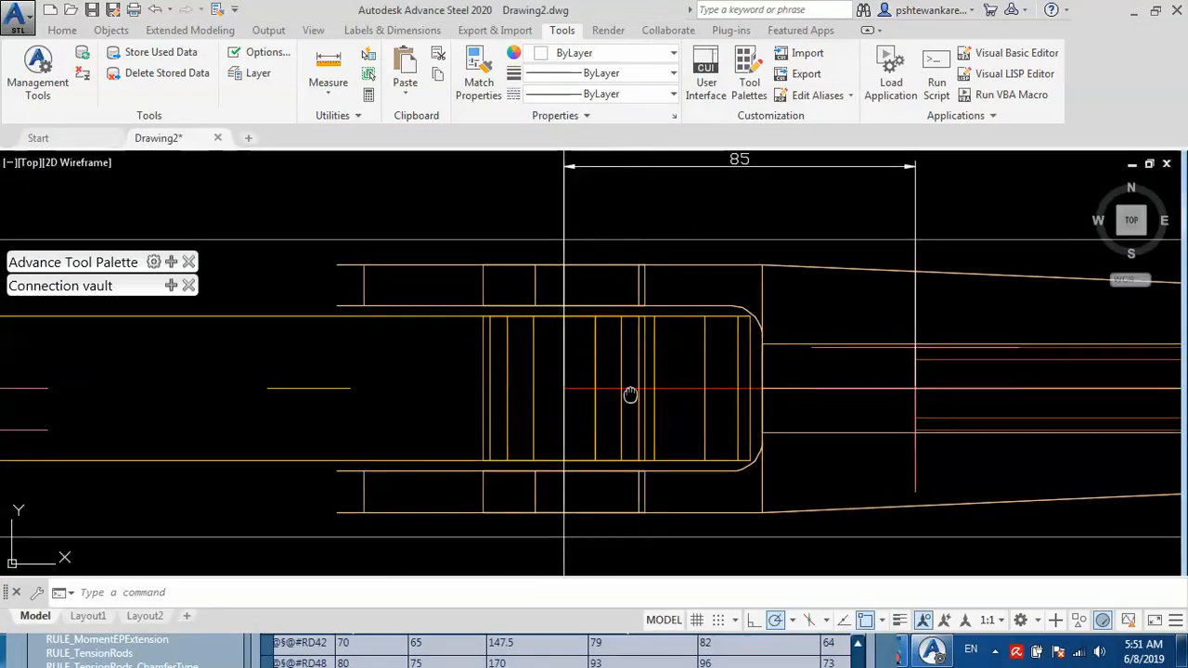
{"action": "middle_click_drag", "start_coordinate": [631, 395], "coordinate": [684, 409]}
{"action": "type", "text": "da"}
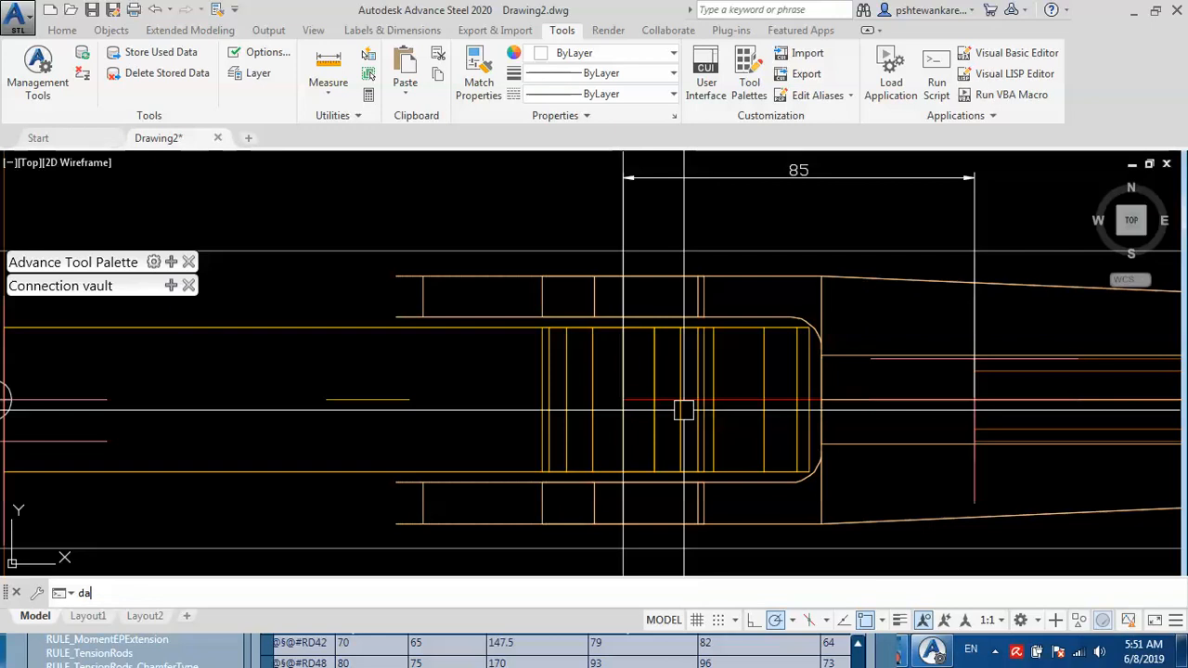
{"action": "type", "text": "l"}
{"action": "key", "text": "Return"}
{"action": "left_click", "coordinate": [623, 401]}
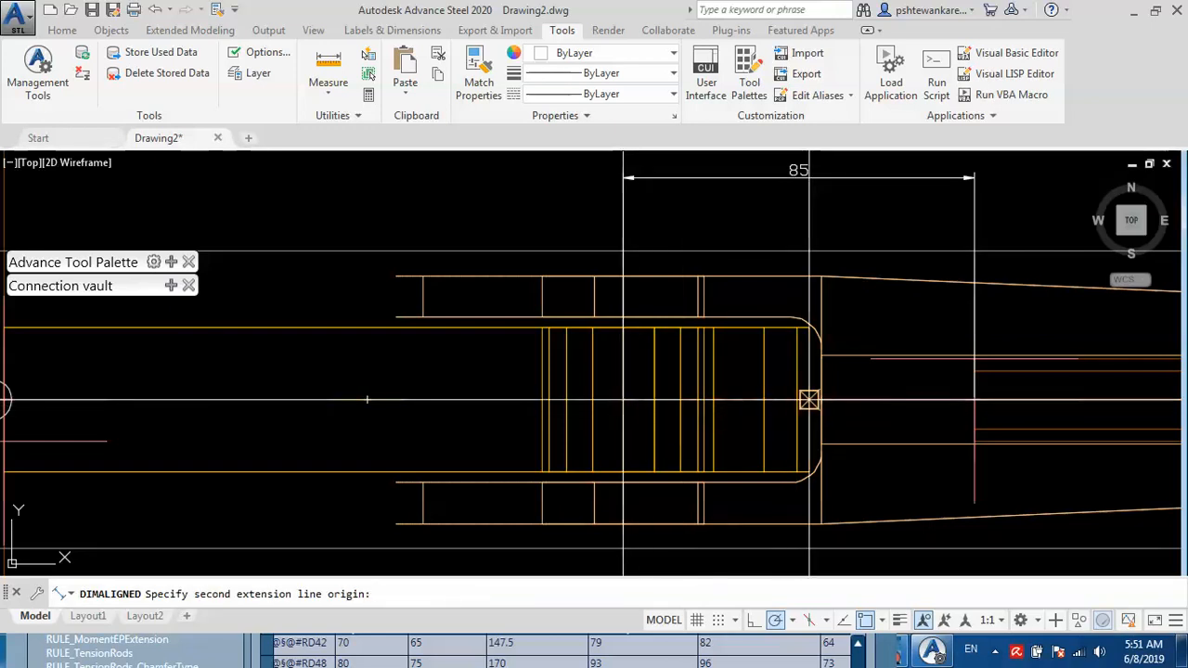
{"action": "left_click", "coordinate": [808, 400]}
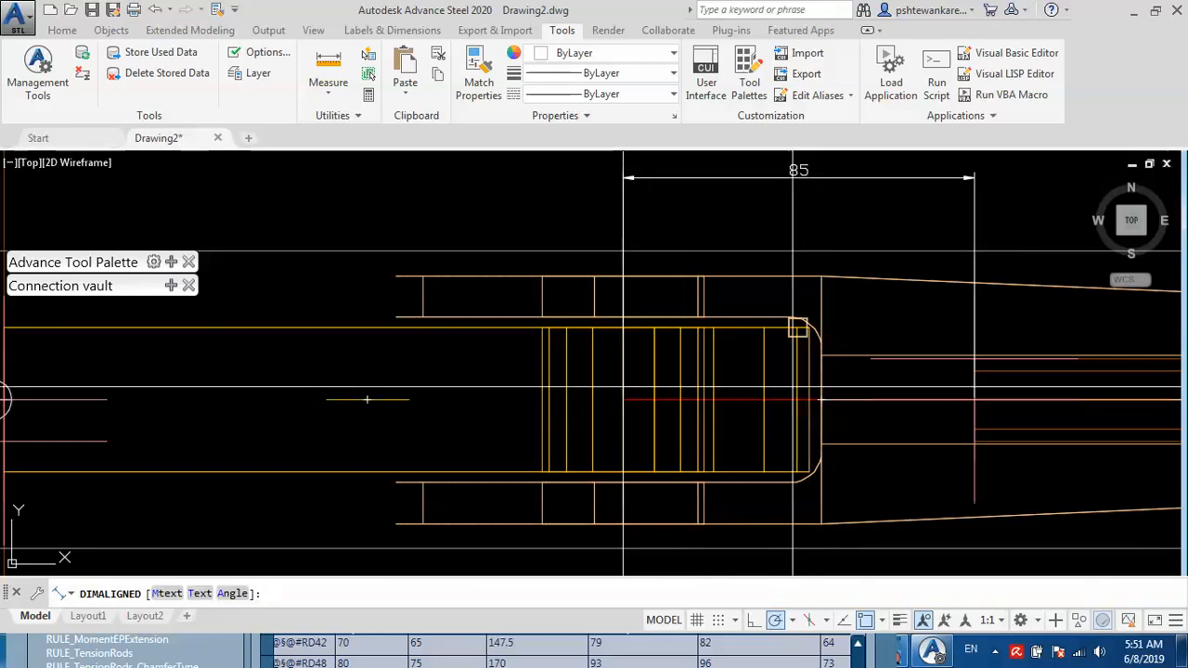
{"action": "left_click", "coordinate": [687, 224]}
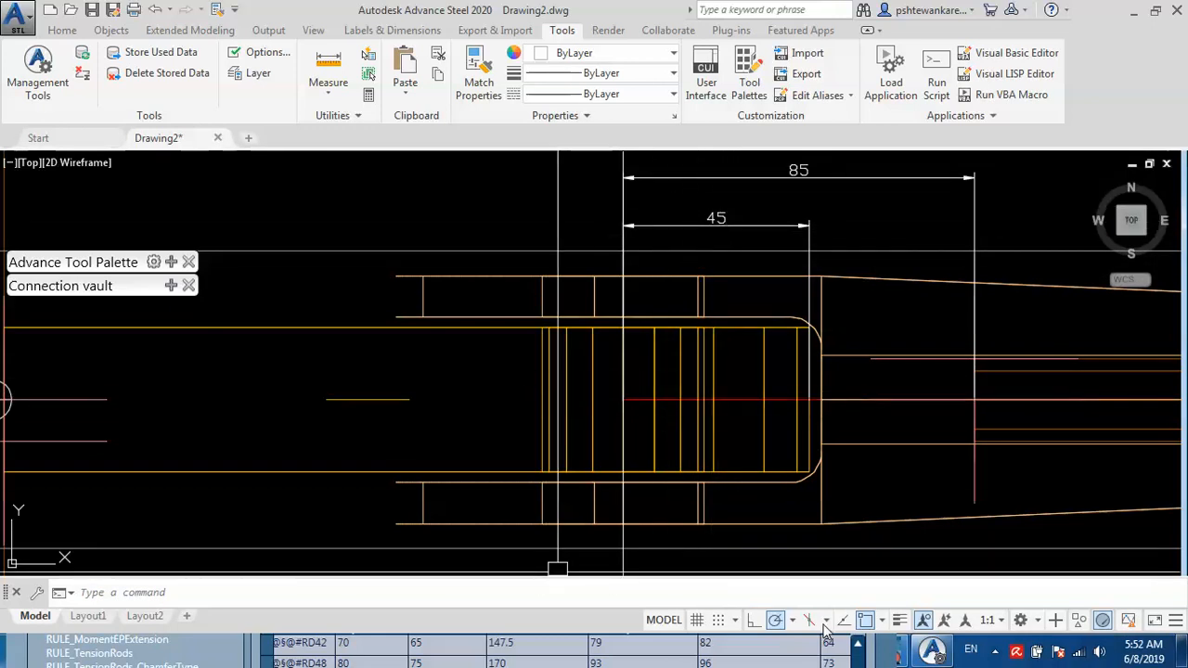
Look up the center-contour distance, hole diameter and clevis width of the new rod row in the supplier table, leaving the drawing uncovered.
{"action": "left_click", "coordinate": [259, 655]}
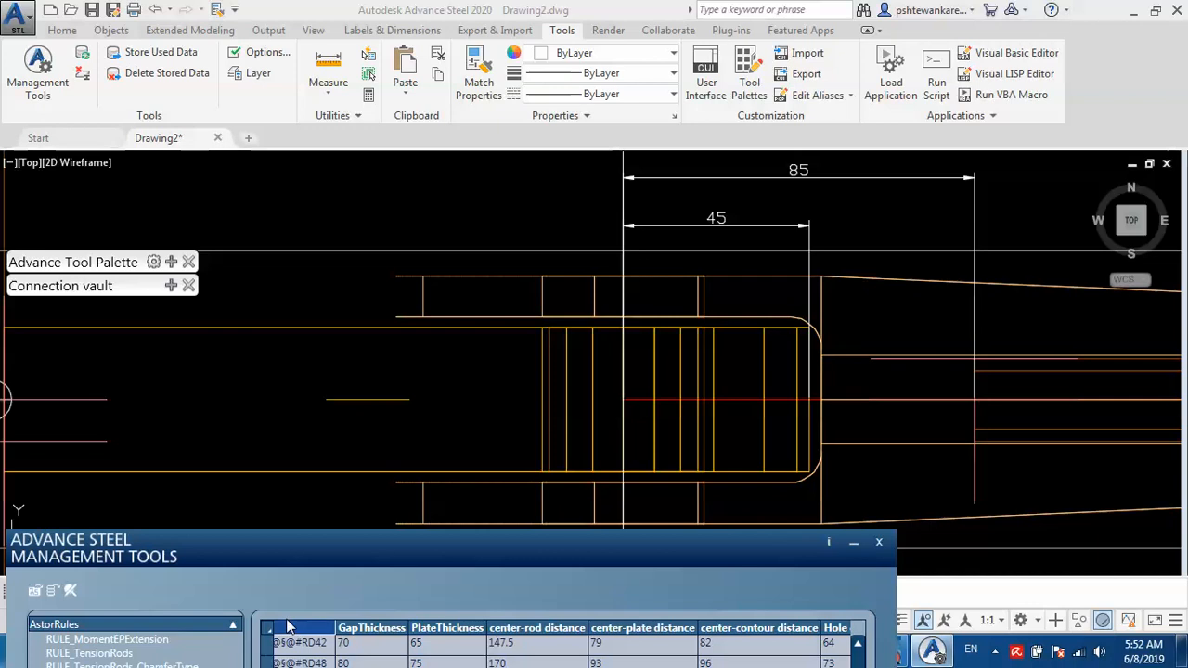
{"action": "left_click_drag", "start_coordinate": [316, 549], "coordinate": [364, 21]}
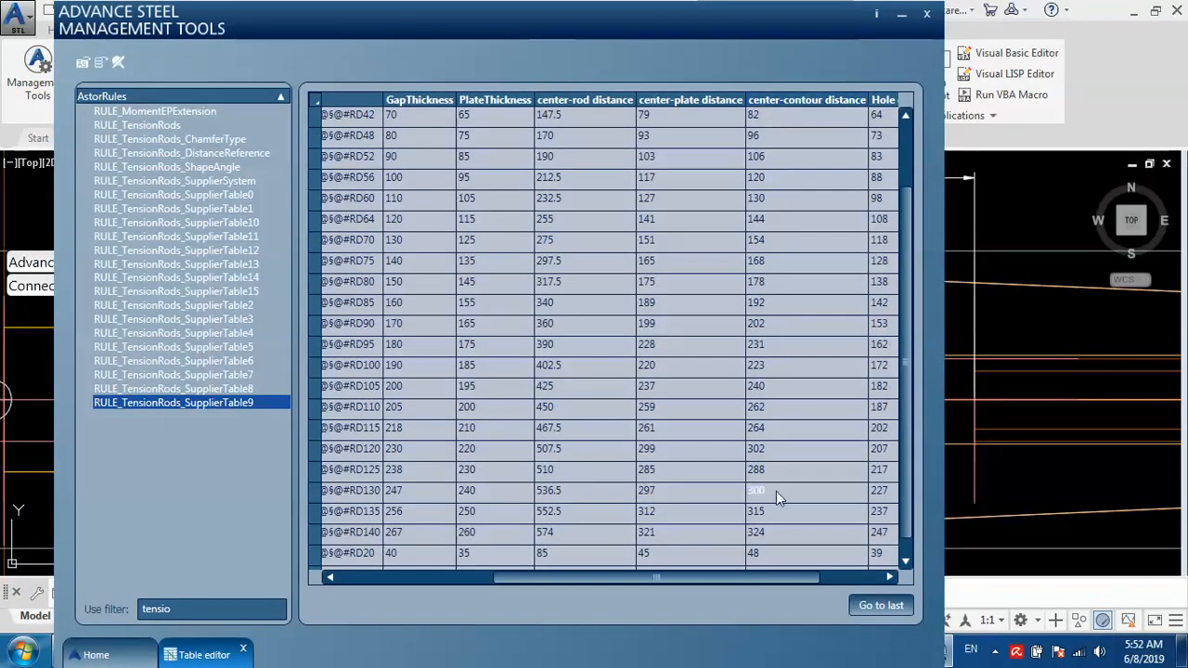
{"action": "left_click_drag", "start_coordinate": [748, 577], "coordinate": [847, 582]}
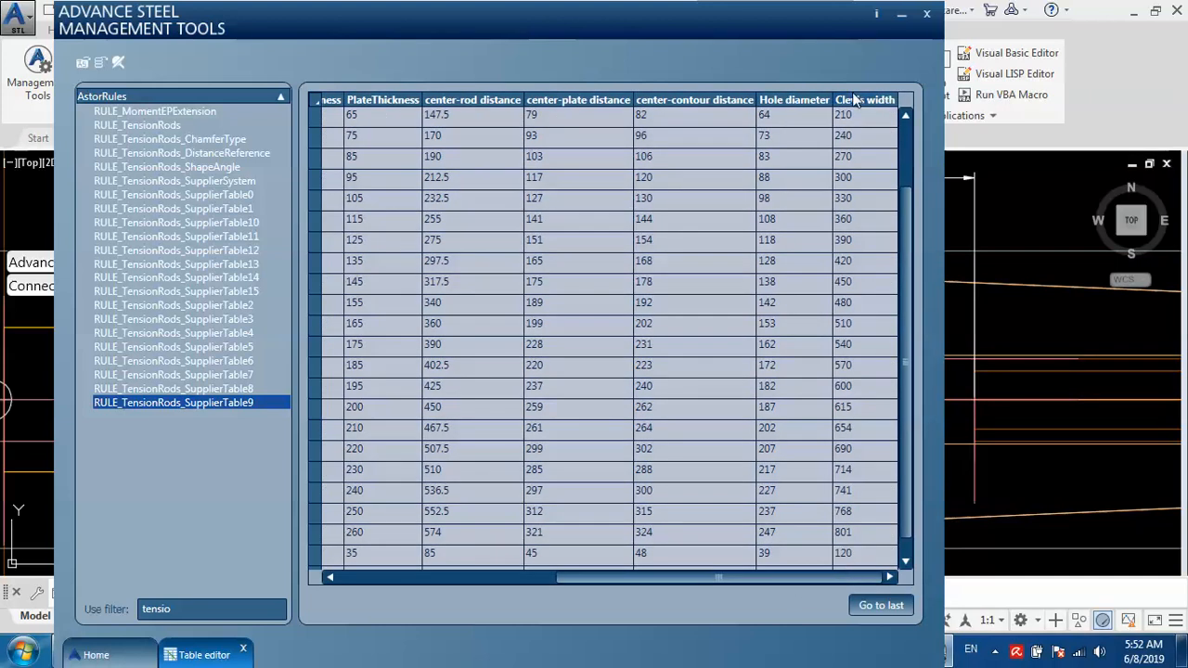
{"action": "left_click", "coordinate": [902, 16]}
Add a linear dimension from the clevis pin centre to the circle marker at the first column's web, placed above the clevis.
{"action": "scroll", "coordinate": [752, 331], "scroll_direction": "down", "scroll_amount": 5}
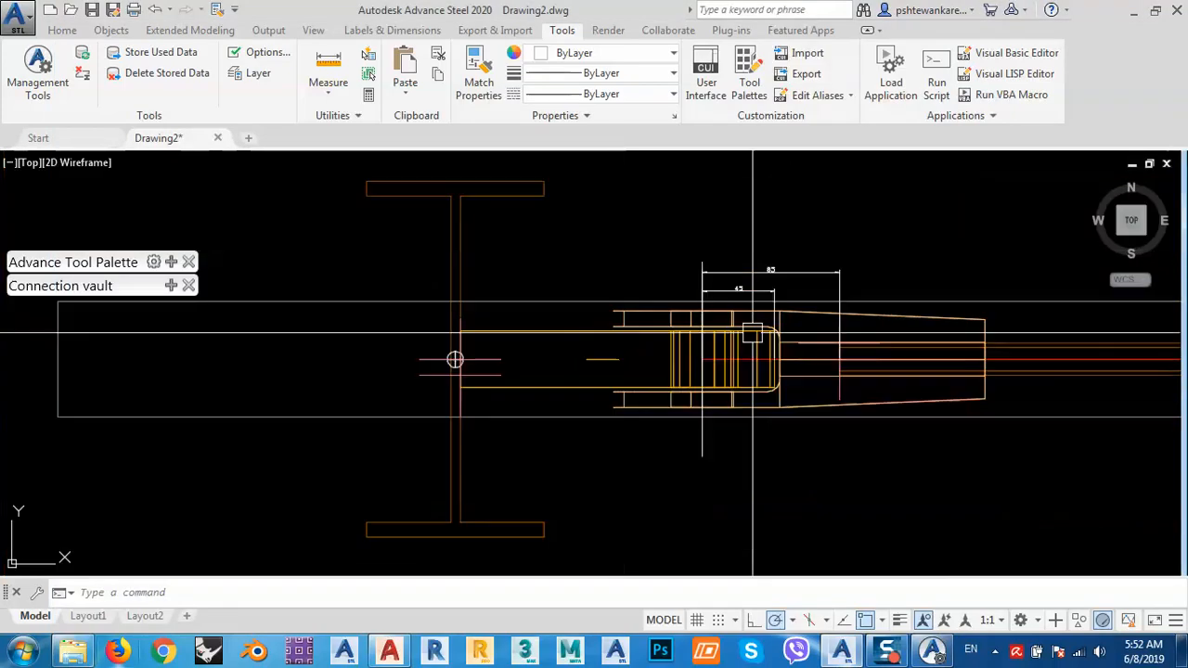
{"action": "middle_click_drag", "start_coordinate": [631, 374], "coordinate": [633, 389]}
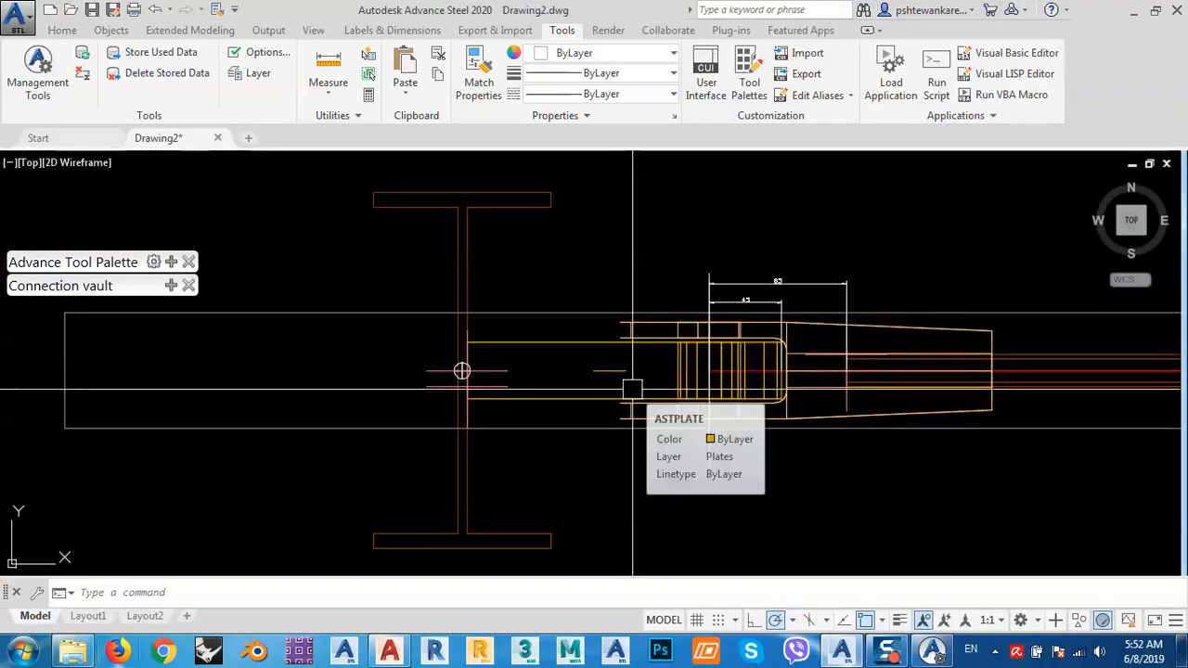
{"action": "type", "text": "dl"}
{"action": "key", "text": "Return"}
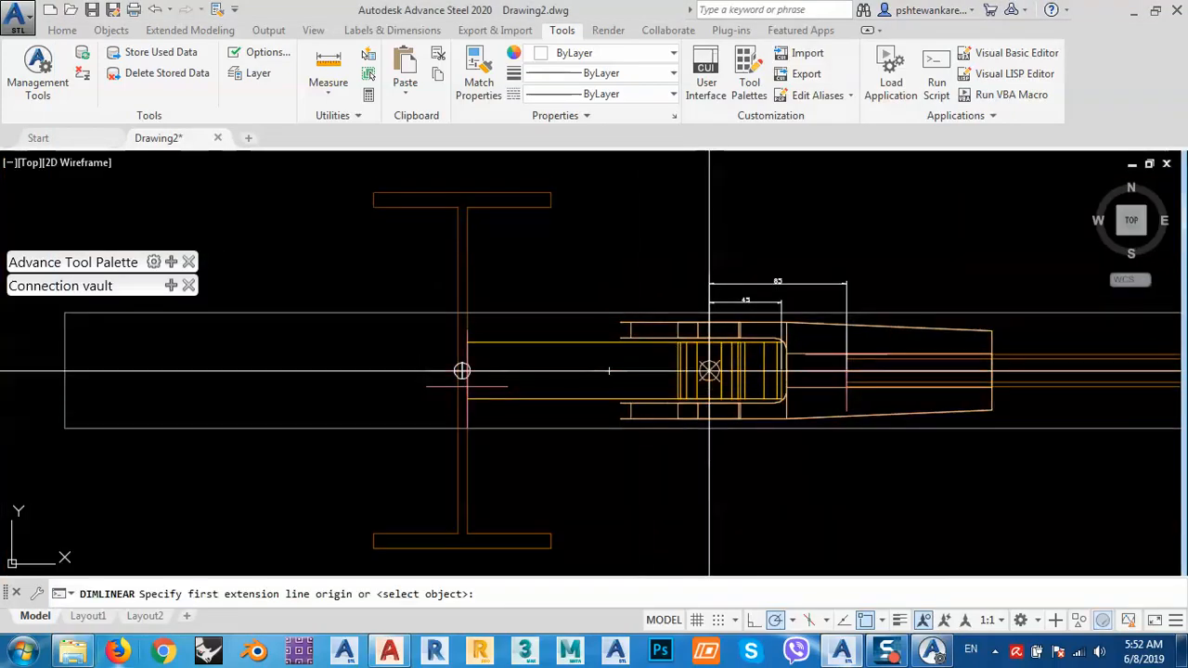
{"action": "left_click", "coordinate": [464, 371]}
{"action": "scroll", "coordinate": [468, 371], "scroll_direction": "up", "scroll_amount": 5}
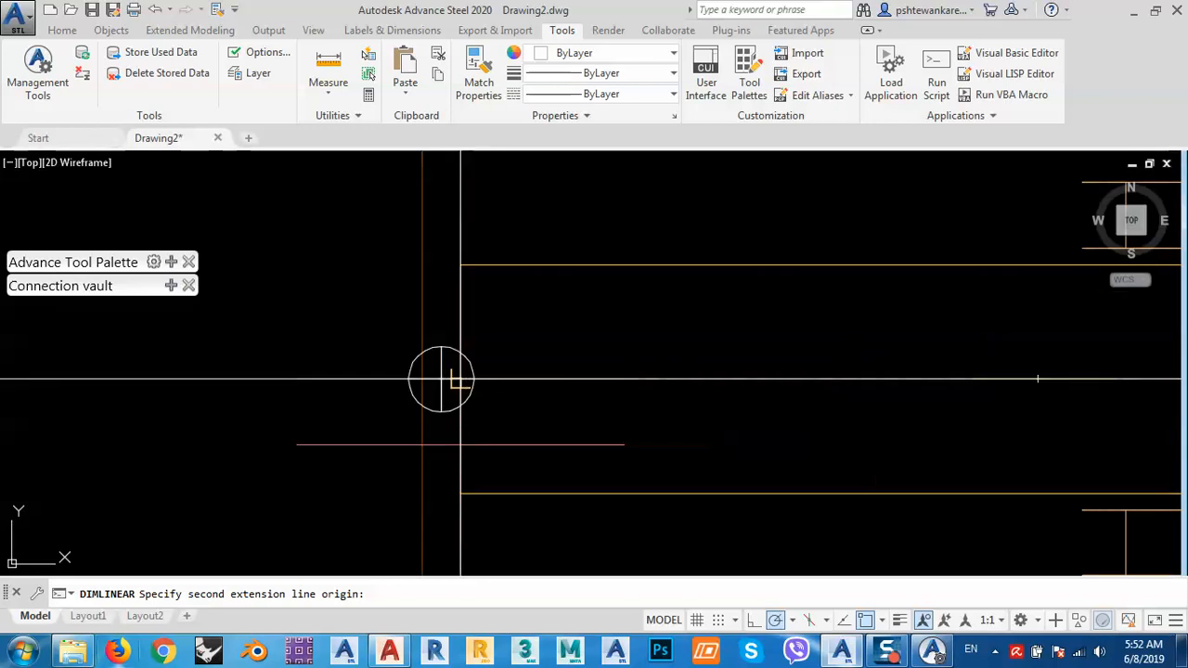
{"action": "left_click", "coordinate": [442, 380]}
{"action": "scroll", "coordinate": [443, 380], "scroll_direction": "down", "scroll_amount": 5}
{"action": "left_click", "coordinate": [521, 284]}
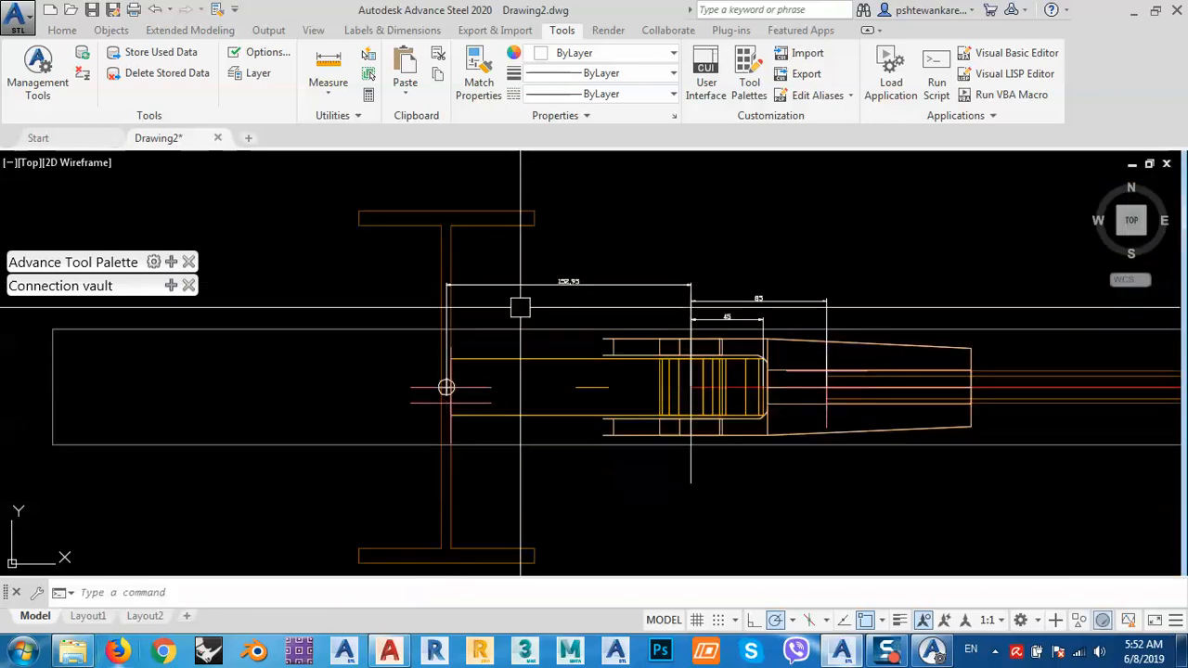
{"action": "scroll", "coordinate": [550, 280], "scroll_direction": "up", "scroll_amount": 4}
{"action": "middle_click_drag", "start_coordinate": [547, 279], "coordinate": [589, 259]}
{"action": "scroll", "coordinate": [595, 259], "scroll_direction": "down", "scroll_amount": 2}
{"action": "middle_click_drag", "start_coordinate": [651, 349], "coordinate": [638, 321]}
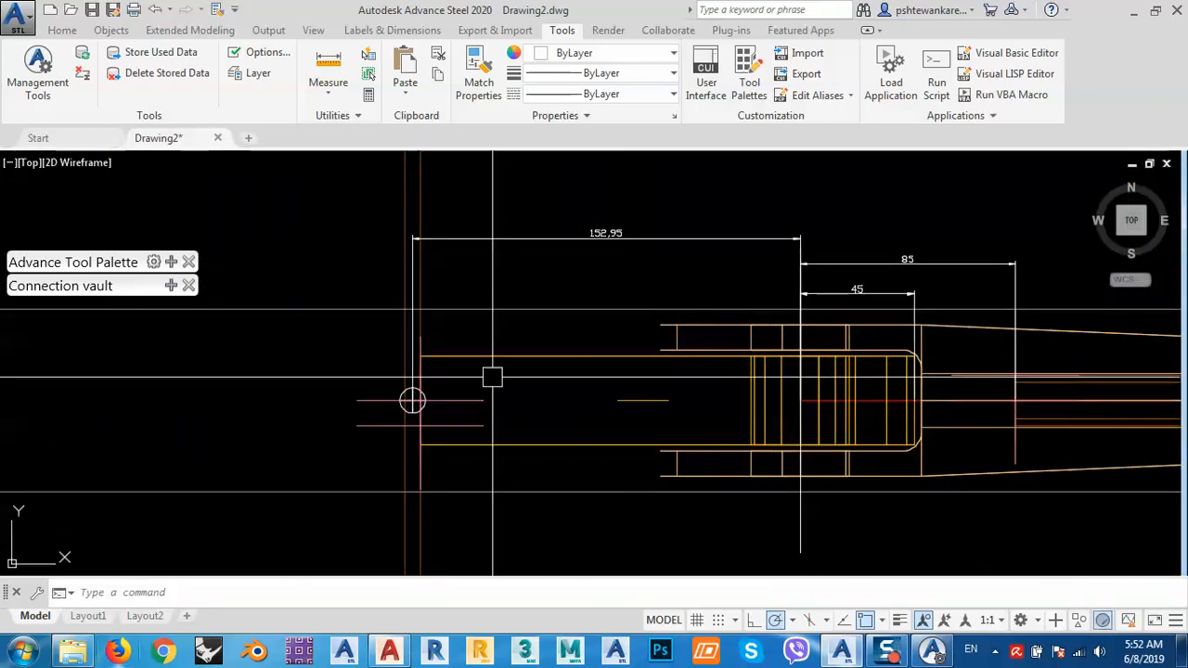
Show the model from the front, framed on the clevis, and align the UCS with the current view.
{"action": "left_click", "coordinate": [1133, 248]}
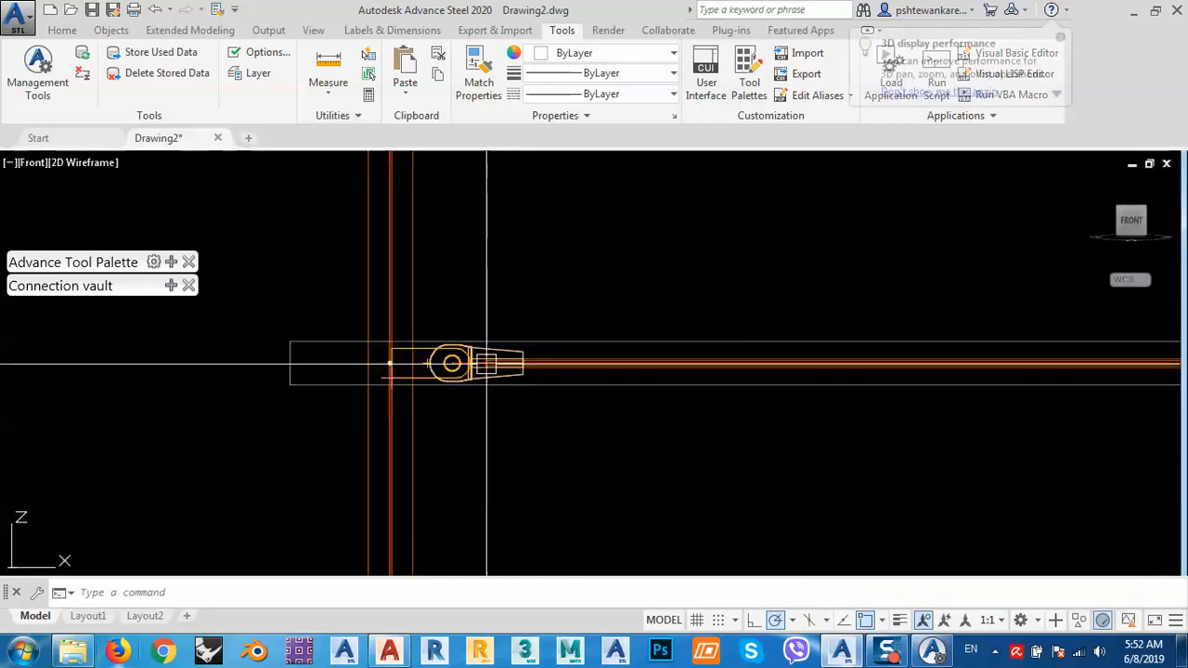
{"action": "middle_click_drag", "start_coordinate": [430, 365], "coordinate": [534, 363]}
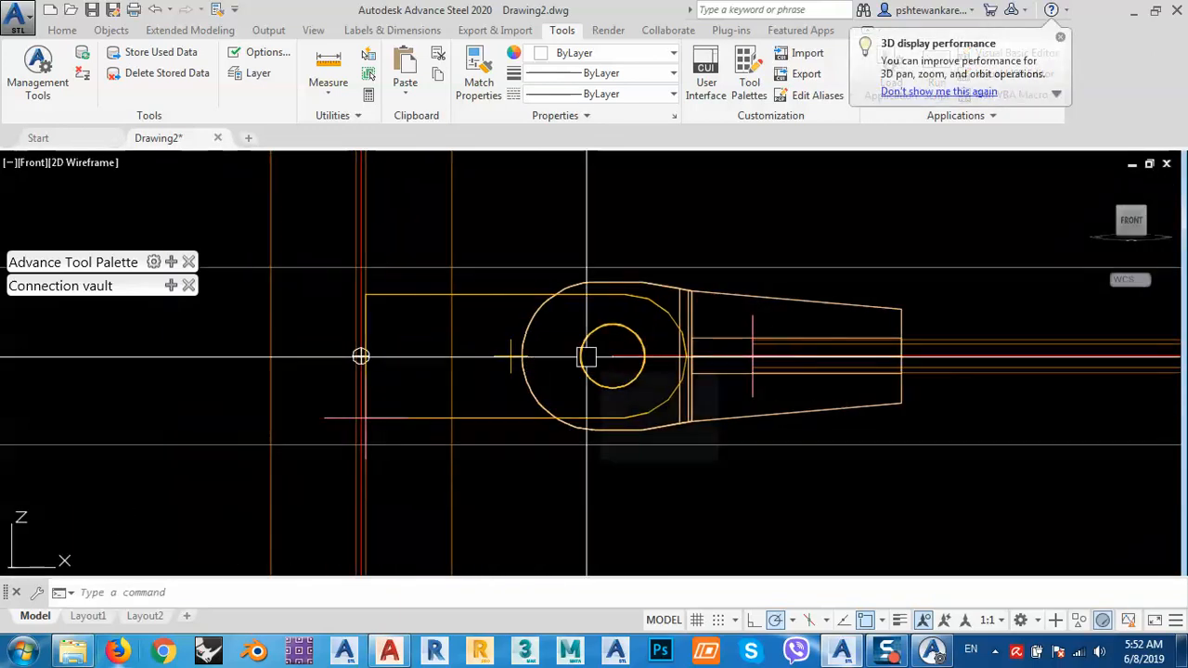
{"action": "type", "text": "u"}
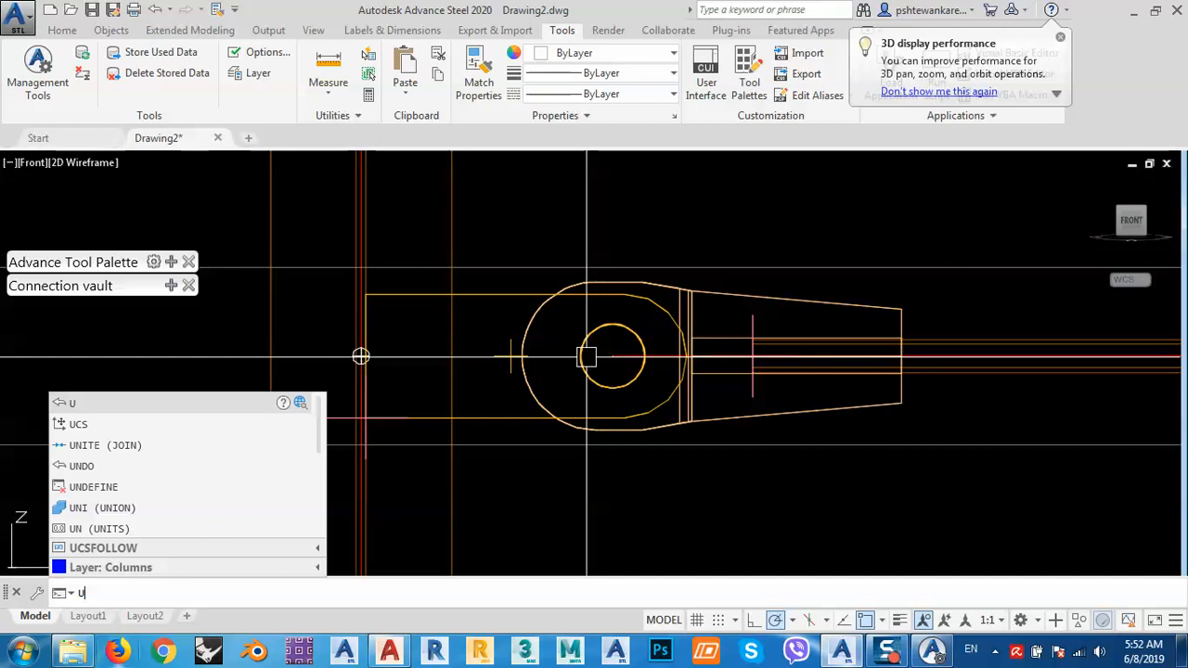
{"action": "type", "text": "cs"}
{"action": "key", "text": "Return"}
{"action": "type", "text": "v"}
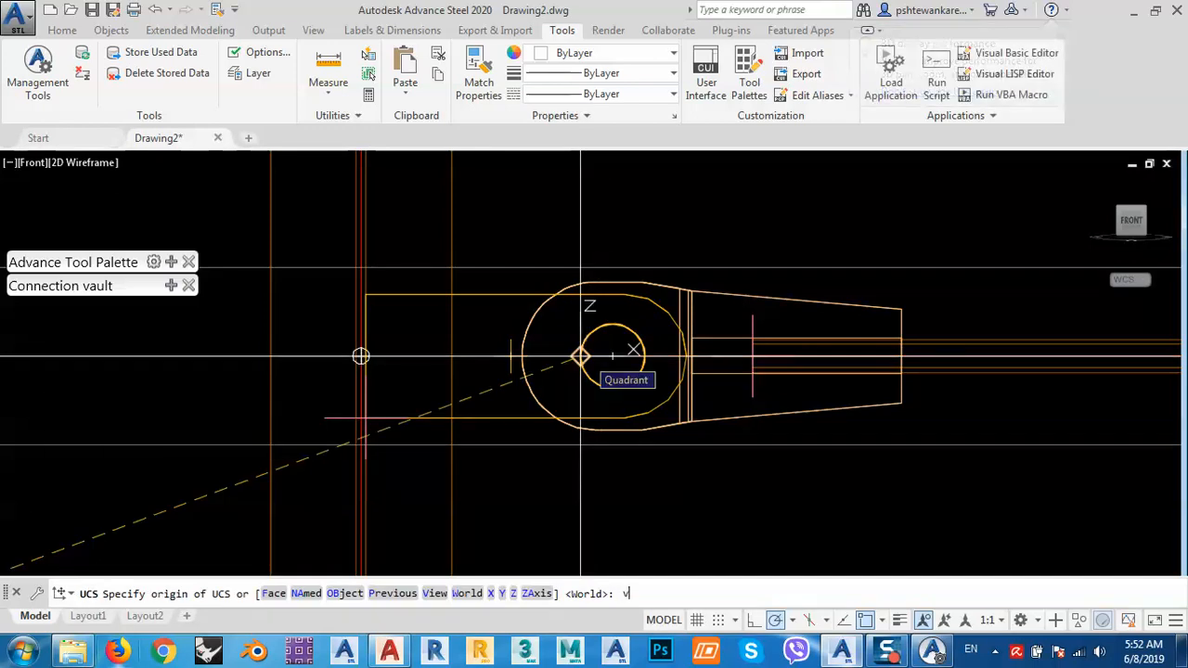
{"action": "key", "text": "Return"}
{"action": "middle_click_drag", "start_coordinate": [360, 355], "coordinate": [375, 371]}
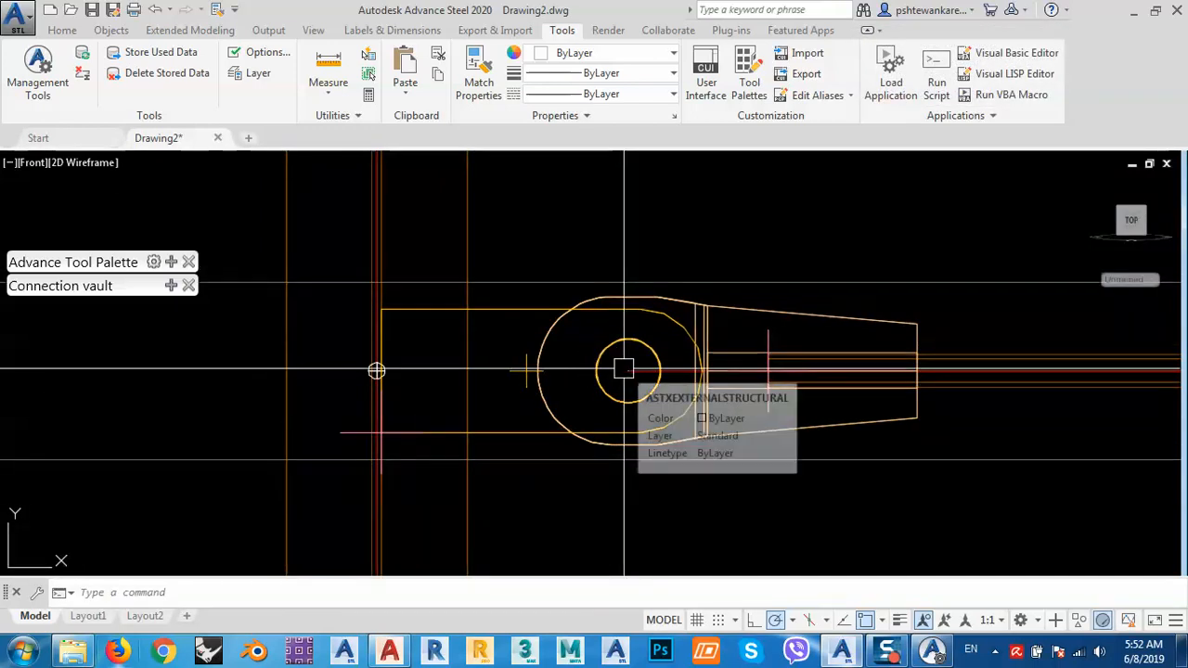
Add an aligned dimension across the full diameter of the clevis pin hole, placed above the clevis.
{"action": "type", "text": "da"}
{"action": "key", "text": "Return"}
{"action": "left_click", "coordinate": [627, 370]}
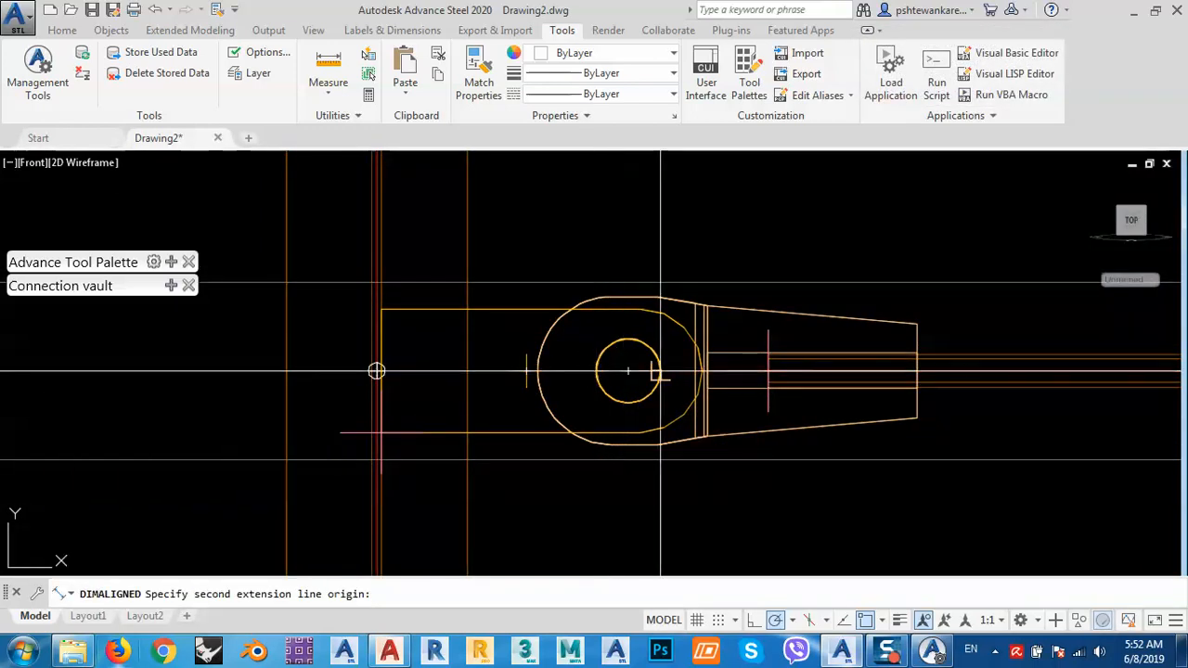
{"action": "left_click", "coordinate": [666, 371]}
{"action": "left_click", "coordinate": [624, 271]}
{"action": "scroll", "coordinate": [629, 247], "scroll_direction": "up", "scroll_amount": 8}
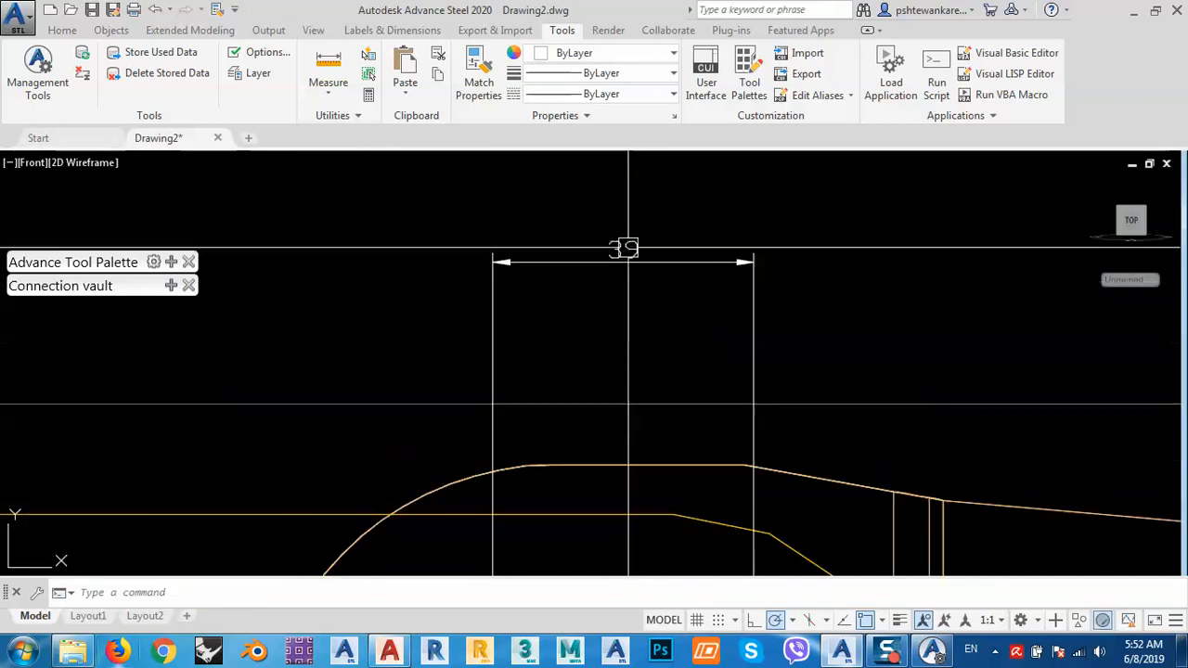
{"action": "scroll", "coordinate": [633, 241], "scroll_direction": "down", "scroll_amount": 2}
{"action": "middle_click_drag", "start_coordinate": [621, 358], "coordinate": [684, 332]}
Add an aligned dimension along the connecting plate's straight upper edge, from the start of its rounding to the column, placed above the plate.
{"action": "key", "text": "Return"}
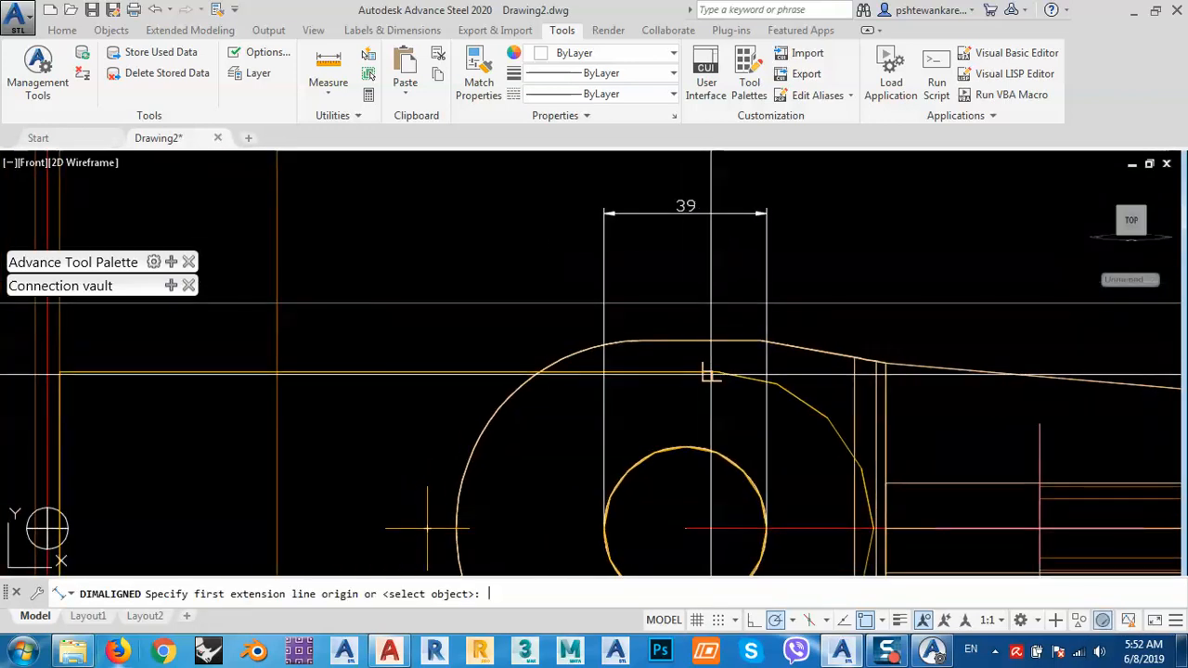
{"action": "left_click", "coordinate": [712, 372]}
{"action": "left_click", "coordinate": [59, 371]}
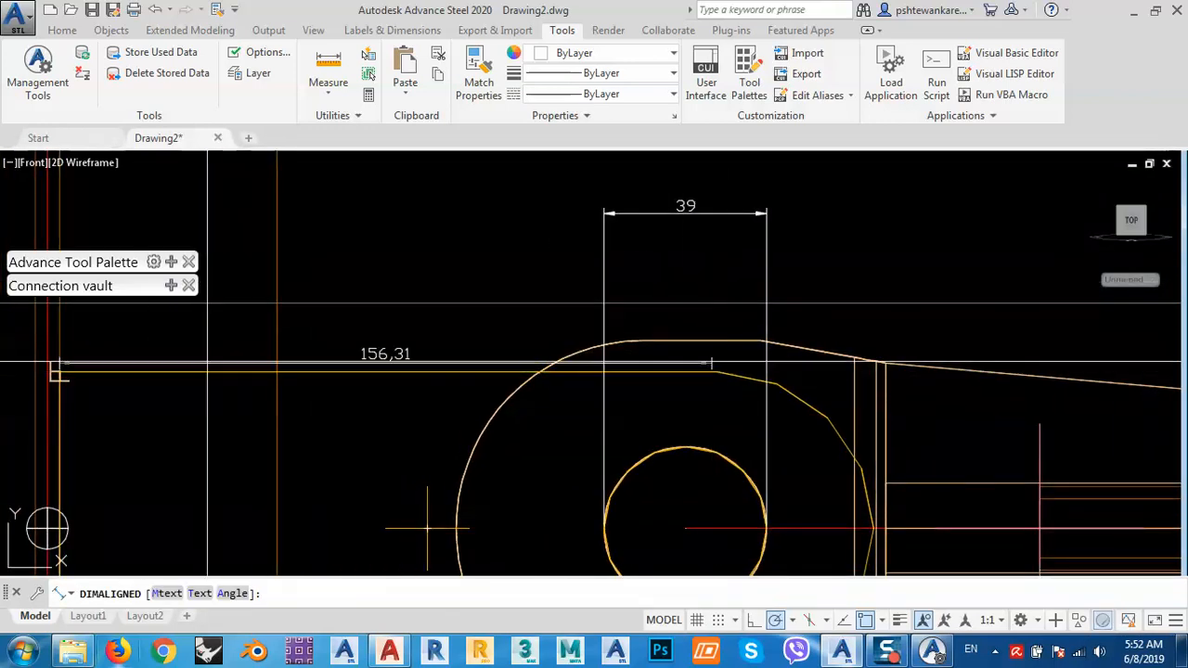
{"action": "left_click", "coordinate": [390, 247]}
{"action": "middle_click_drag", "start_coordinate": [514, 309], "coordinate": [696, 240]}
{"action": "scroll", "coordinate": [696, 239], "scroll_direction": "down", "scroll_amount": 4}
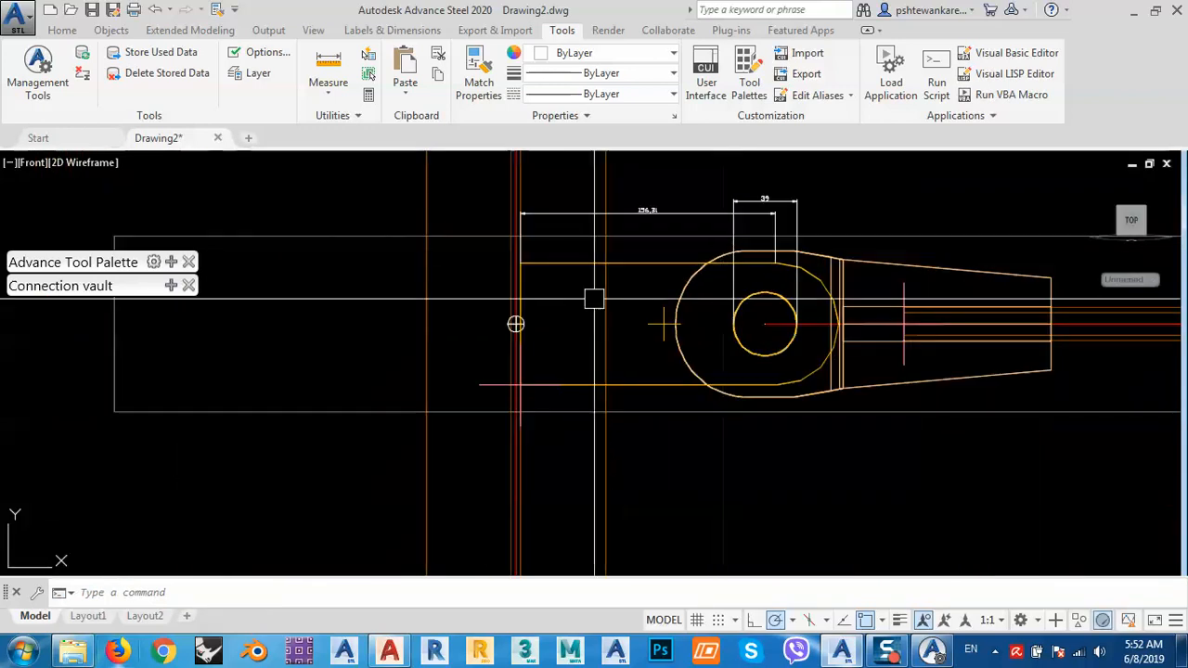
Add an aligned dimension for the connecting plate's height at its column end, placed on the side away from the clevis.
{"action": "key", "text": "Return"}
{"action": "left_click", "coordinate": [521, 264]}
{"action": "left_click", "coordinate": [518, 384]}
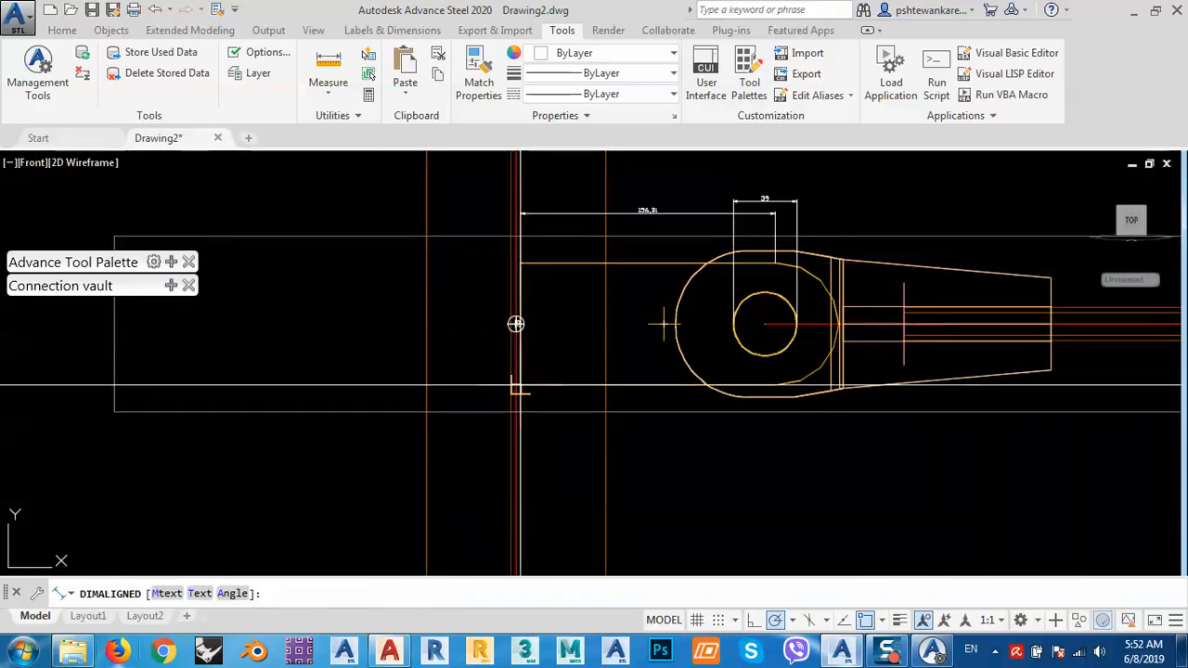
{"action": "left_click", "coordinate": [475, 369]}
{"action": "scroll", "coordinate": [474, 369], "scroll_direction": "up", "scroll_amount": 4}
{"action": "scroll", "coordinate": [700, 390], "scroll_direction": "down", "scroll_amount": 2}
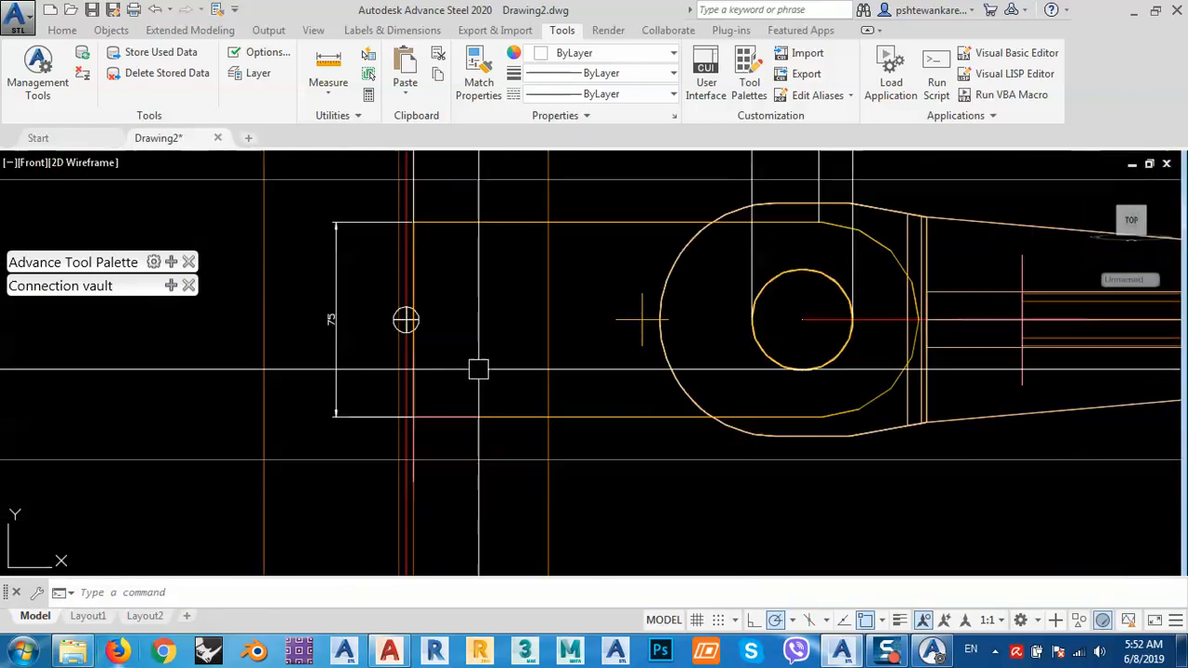
Add an aligned dimension from the clevis's rounded end to the rounded tip of the connecting plate, placed below the clevis.
{"action": "middle_click_drag", "start_coordinate": [834, 343], "coordinate": [789, 371]}
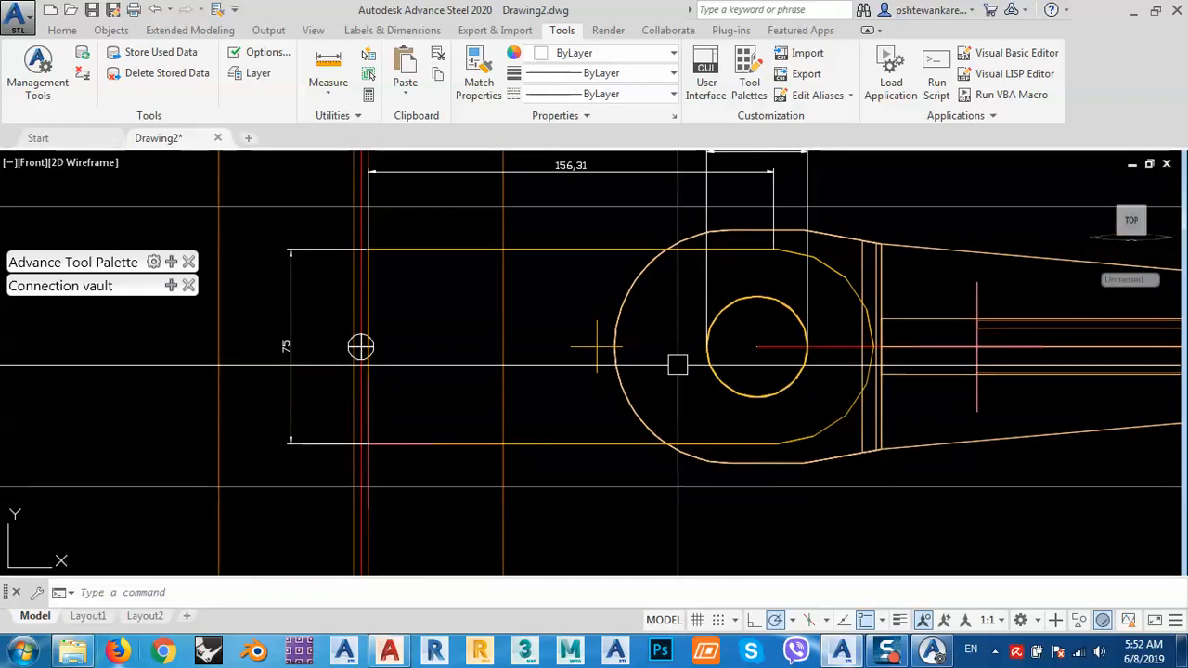
{"action": "key", "text": "Return"}
{"action": "left_click", "coordinate": [597, 347]}
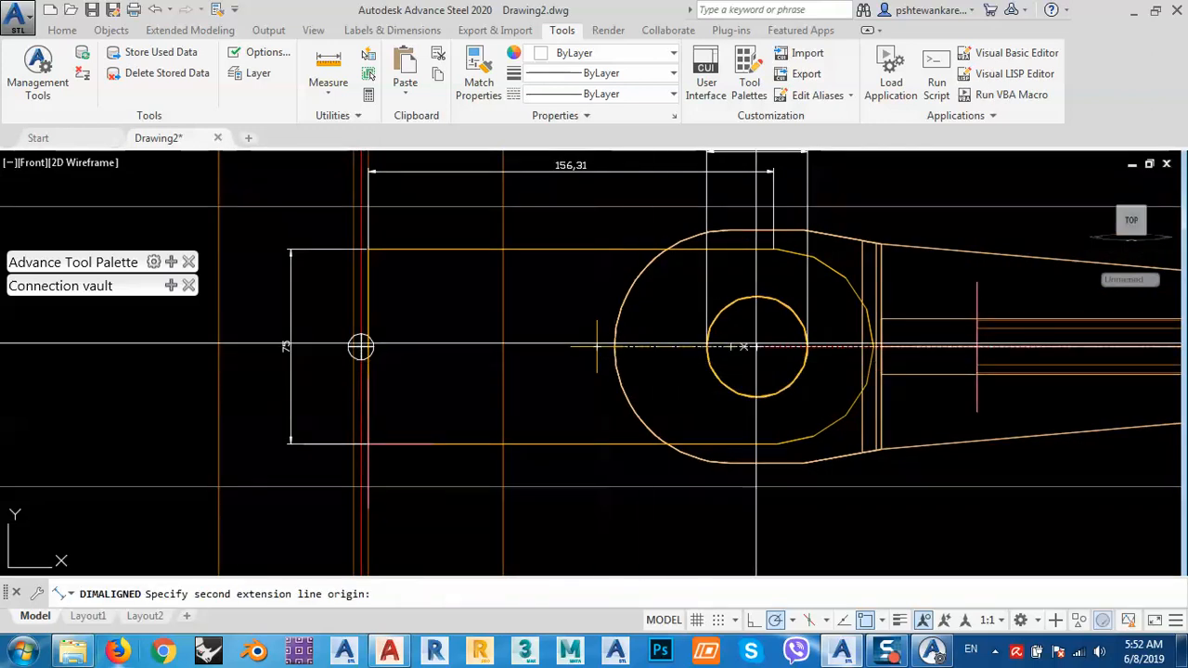
{"action": "left_click", "coordinate": [881, 348]}
{"action": "middle_click_drag", "start_coordinate": [742, 405], "coordinate": [751, 352]}
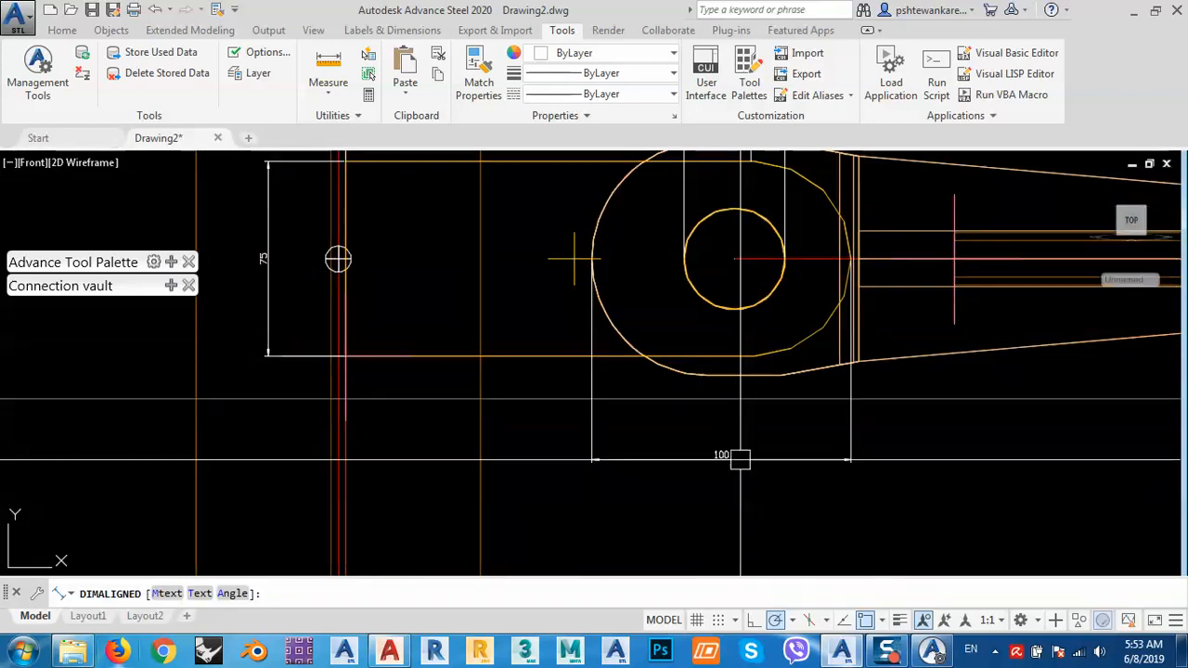
{"action": "left_click", "coordinate": [707, 449]}
{"action": "scroll", "coordinate": [707, 449], "scroll_direction": "down", "scroll_amount": 4}
{"action": "middle_click_drag", "start_coordinate": [707, 449], "coordinate": [681, 443]}
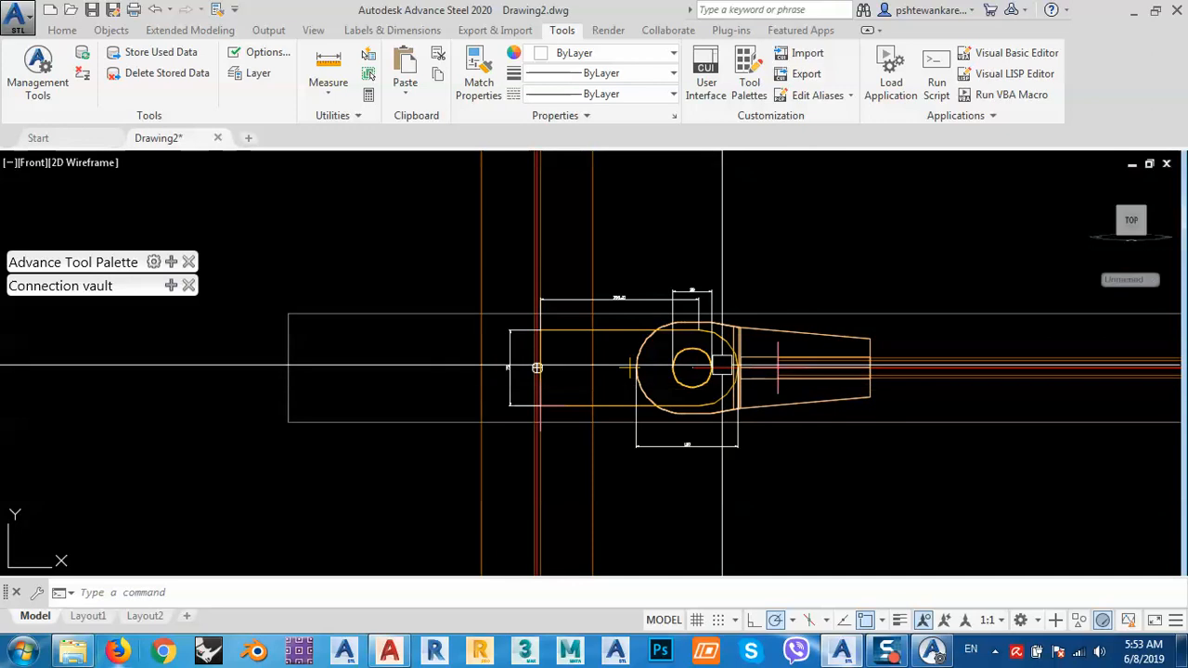
Add an aligned dimension across the clevis head, from its upper to its lower edge, placed near the pin hole.
{"action": "scroll", "coordinate": [686, 405], "scroll_direction": "up", "scroll_amount": 4}
{"action": "key", "text": "Return"}
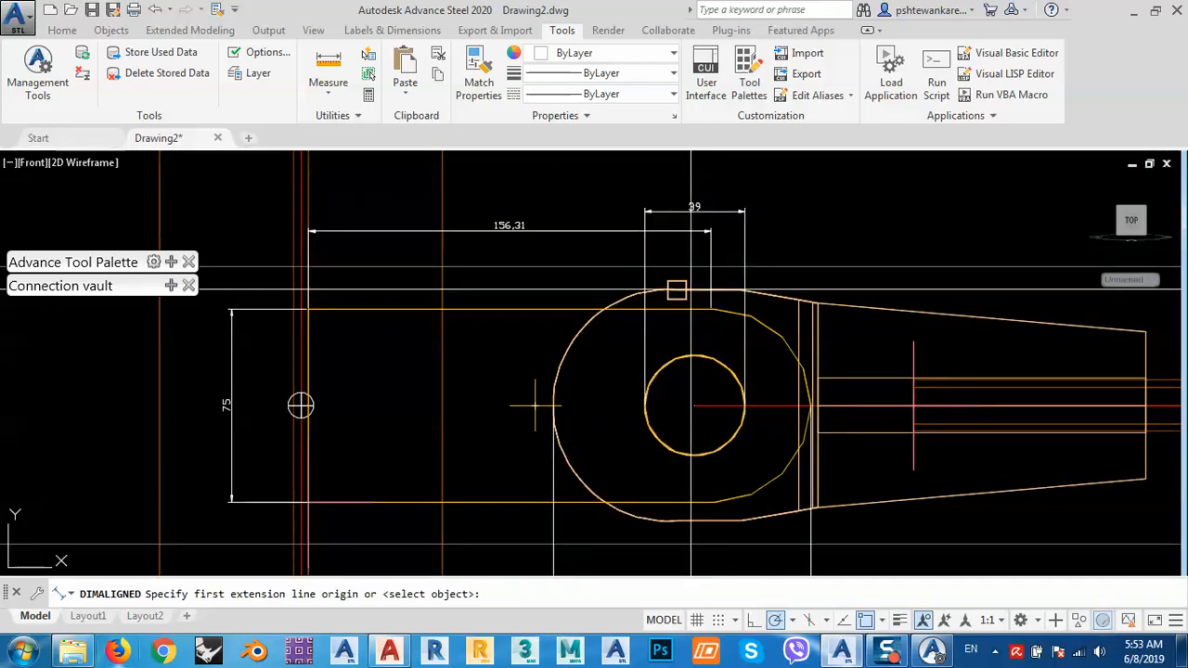
{"action": "left_click", "coordinate": [675, 294]}
{"action": "left_click", "coordinate": [669, 519]}
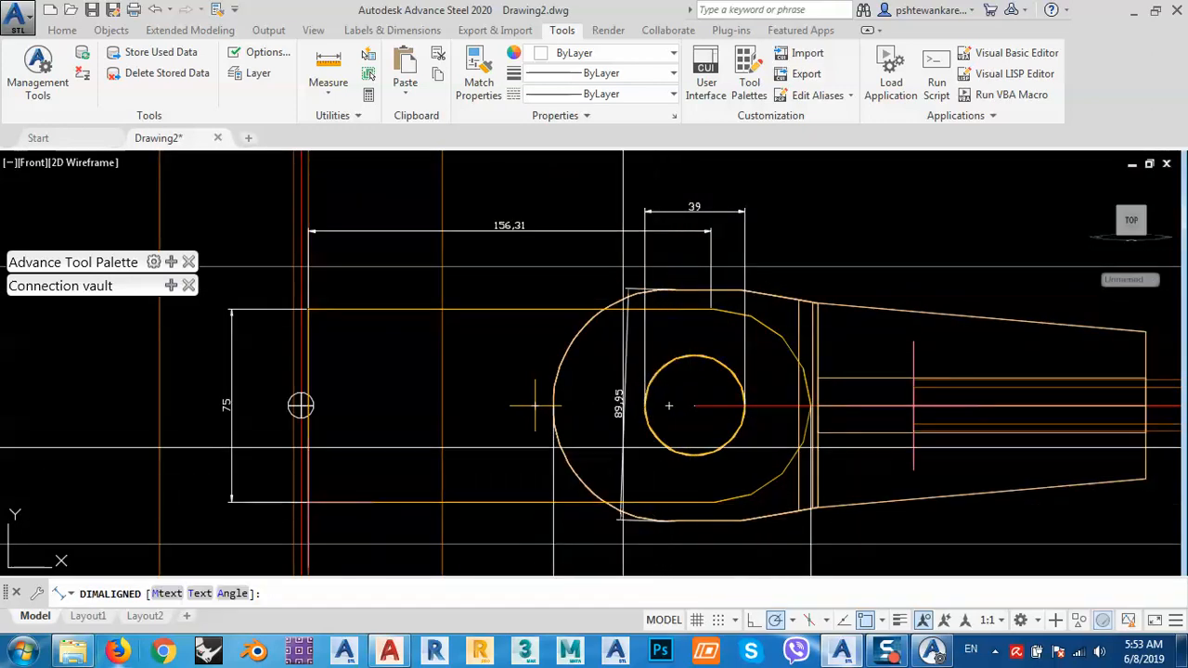
{"action": "left_click", "coordinate": [610, 406]}
{"action": "scroll", "coordinate": [612, 399], "scroll_direction": "up", "scroll_amount": 2}
{"action": "scroll", "coordinate": [748, 374], "scroll_direction": "down", "scroll_amount": 6}
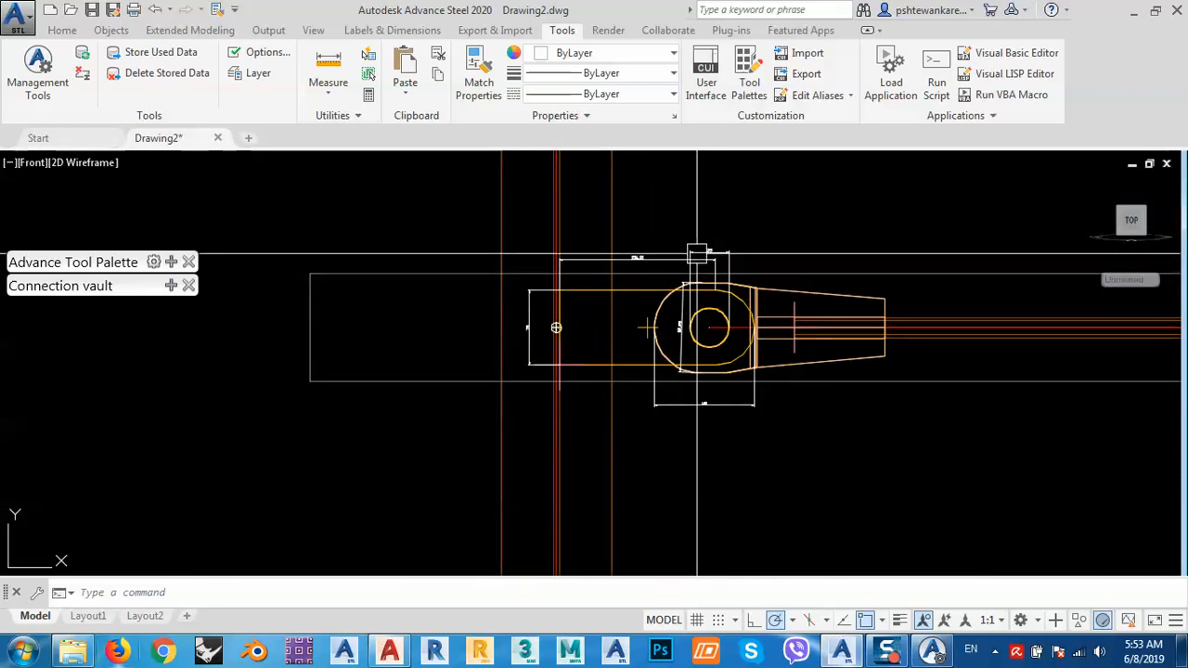
Review the Nian row in RULE_TensionRods_SupplierTable9, from its run name and diameter across to the hole diameter and clevis width.
{"action": "left_click", "coordinate": [931, 652]}
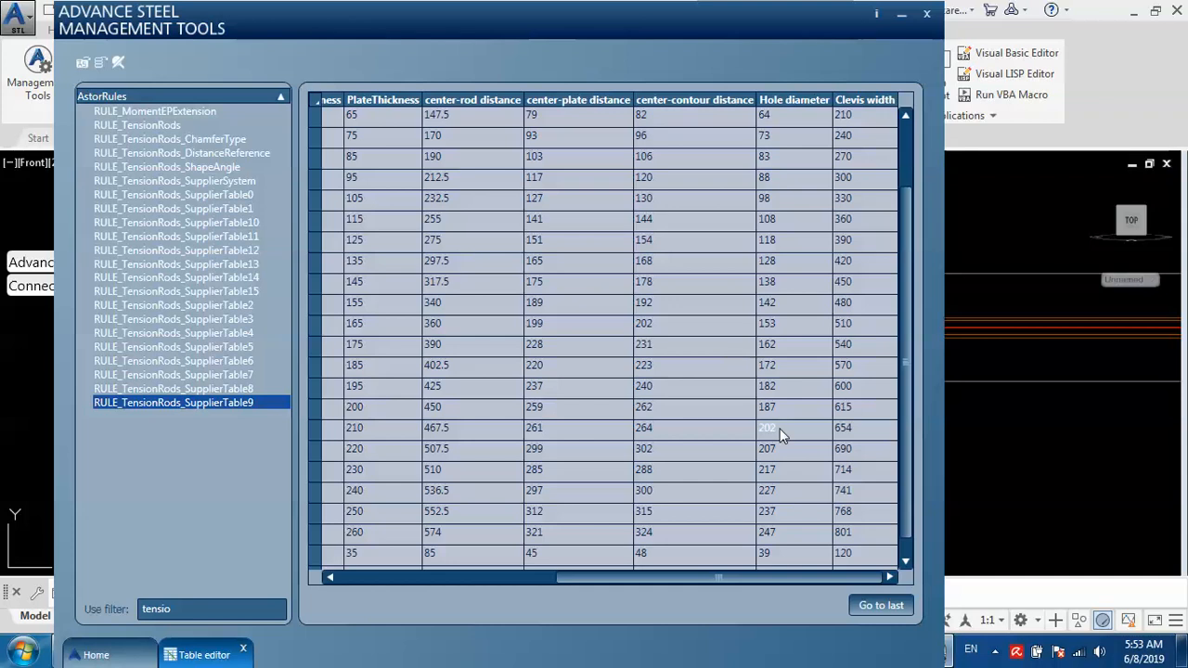
{"action": "left_click_drag", "start_coordinate": [796, 579], "coordinate": [525, 566]}
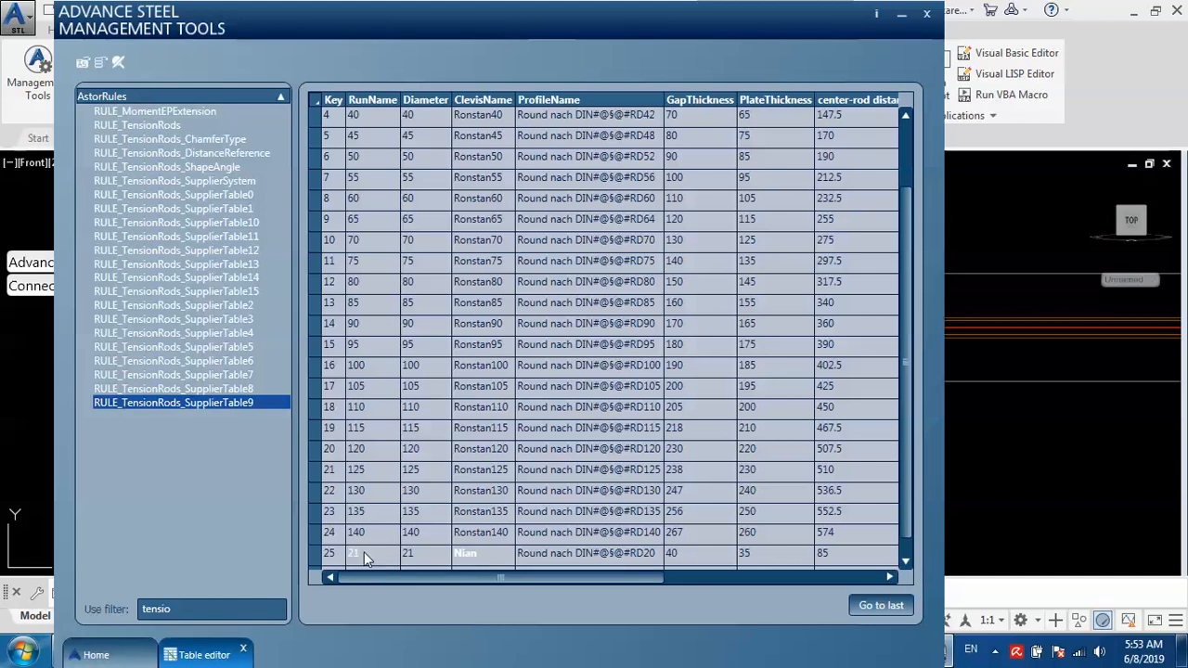
{"action": "left_click_drag", "start_coordinate": [388, 574], "coordinate": [605, 579]}
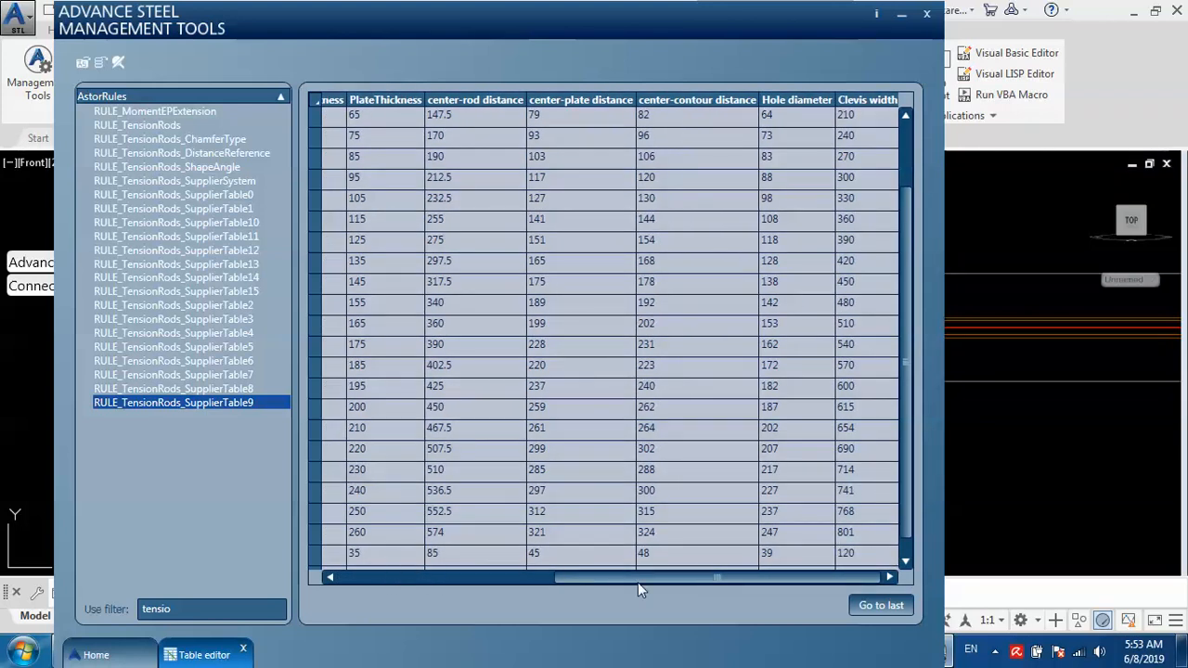
{"action": "left_click_drag", "start_coordinate": [638, 582], "coordinate": [410, 578]}
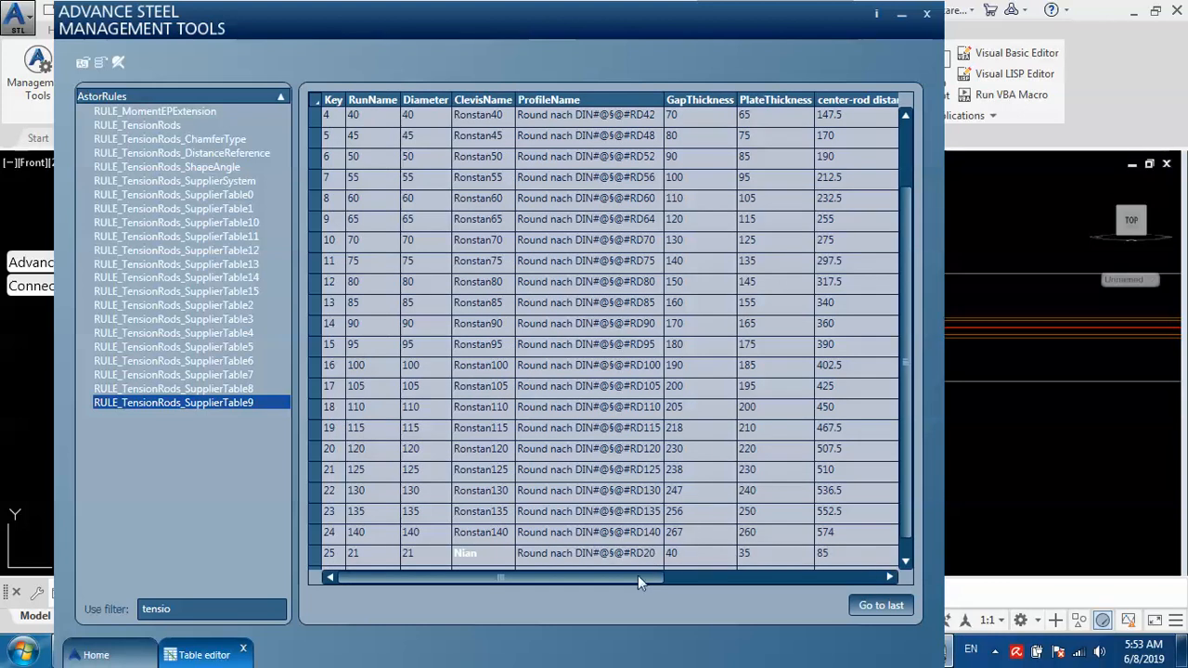
{"action": "left_click_drag", "start_coordinate": [638, 581], "coordinate": [670, 581]}
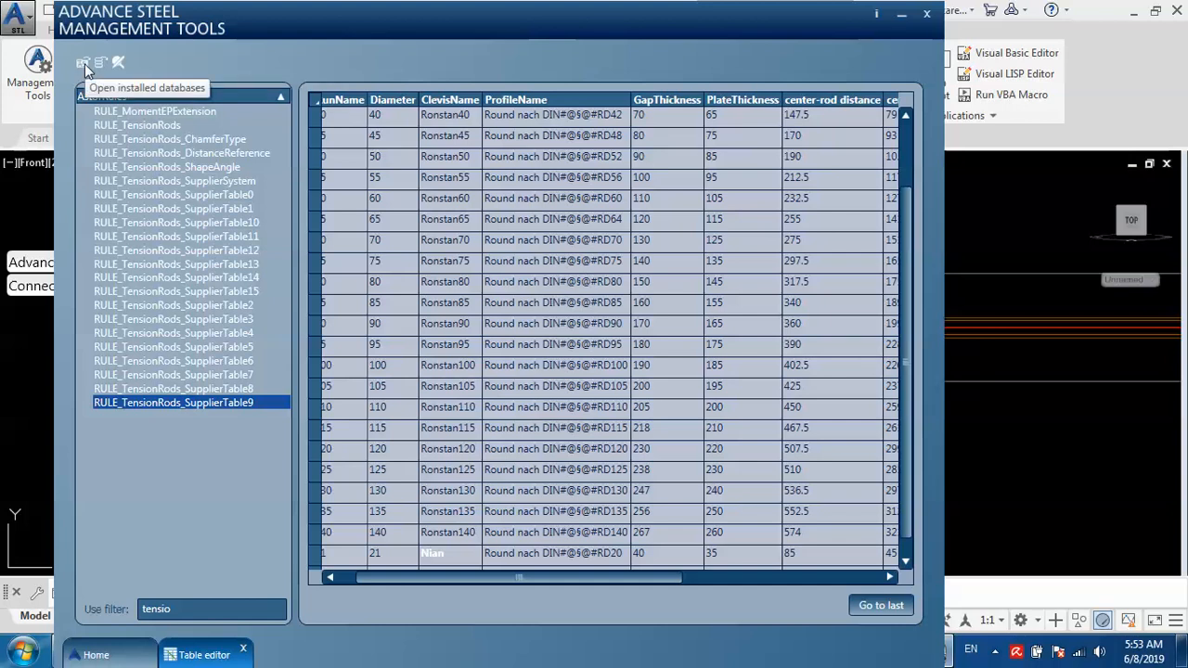
Close the Management Tools and switch to the File Explorer window listing the Nian drawing in the Symbols folder.
{"action": "left_click", "coordinate": [926, 20]}
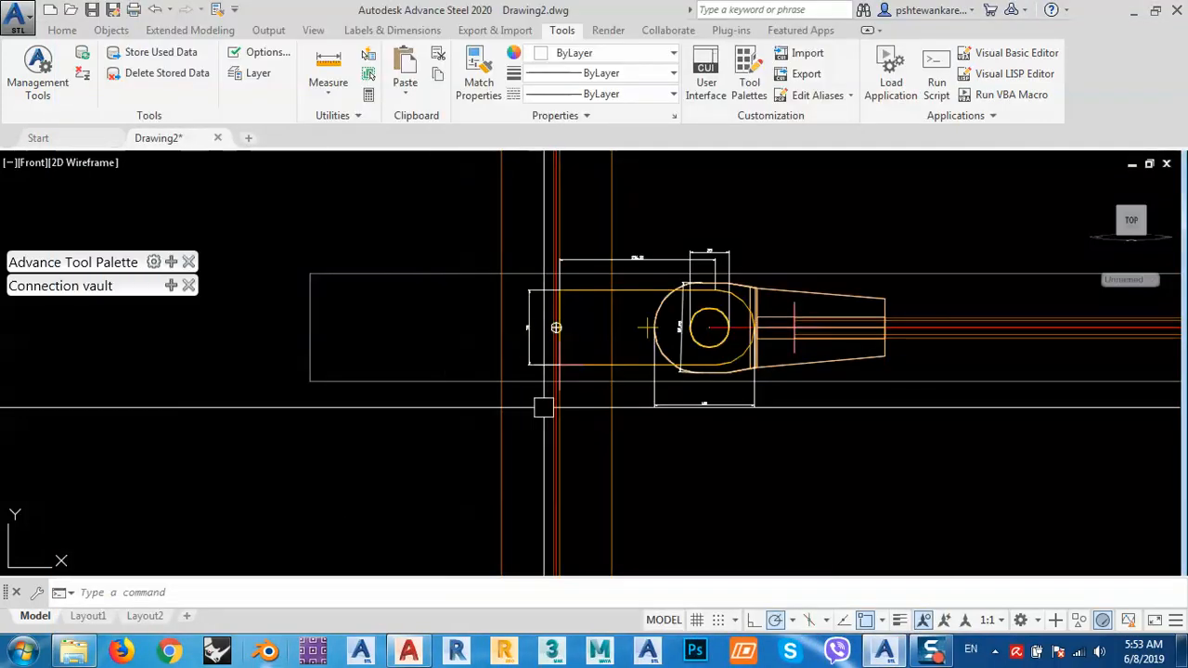
{"action": "left_click", "coordinate": [74, 649]}
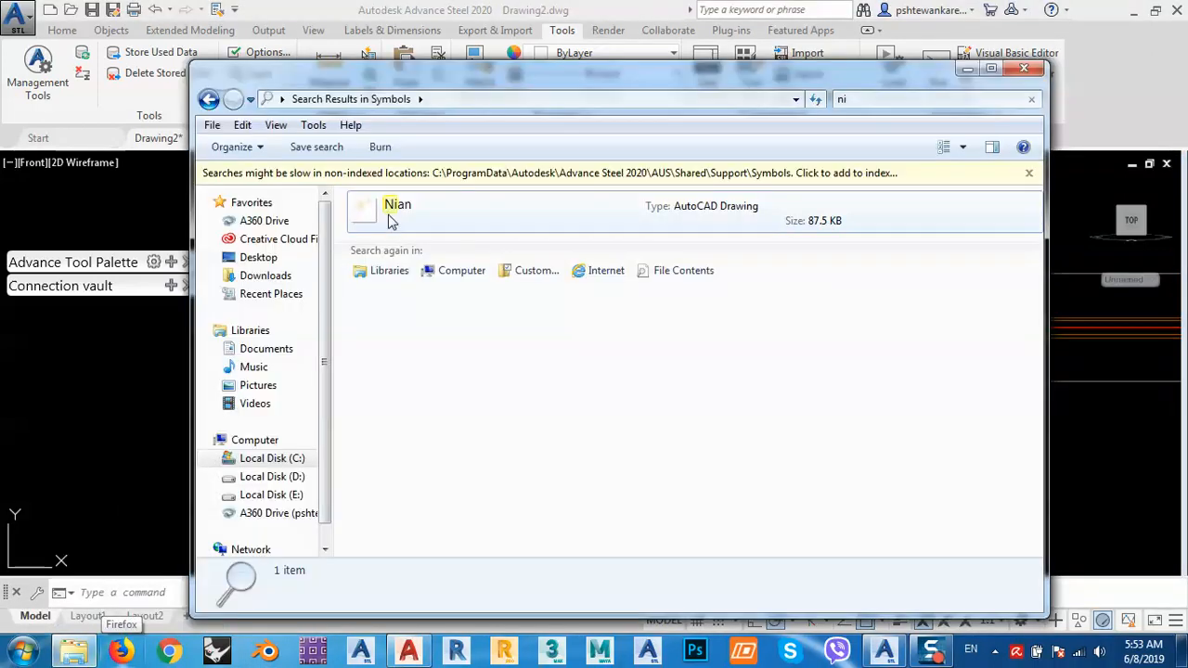
Open the Nian drawing from the Symbols folder search results.
{"action": "left_click", "coordinate": [390, 218]}
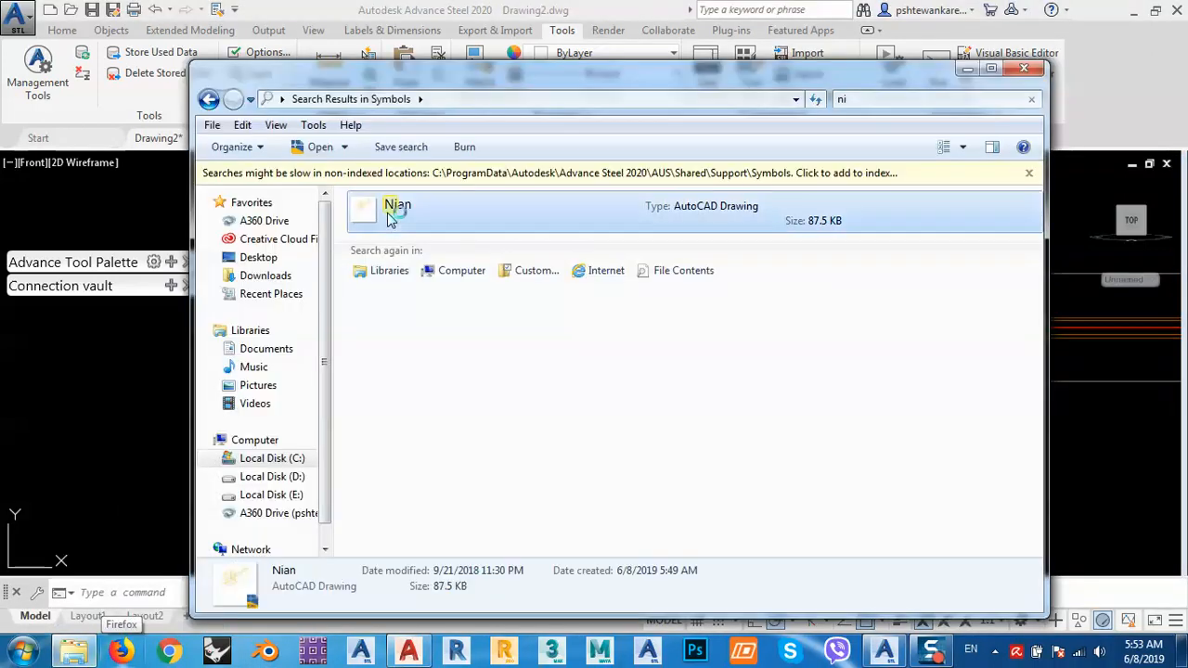
{"action": "double_click", "coordinate": [390, 218]}
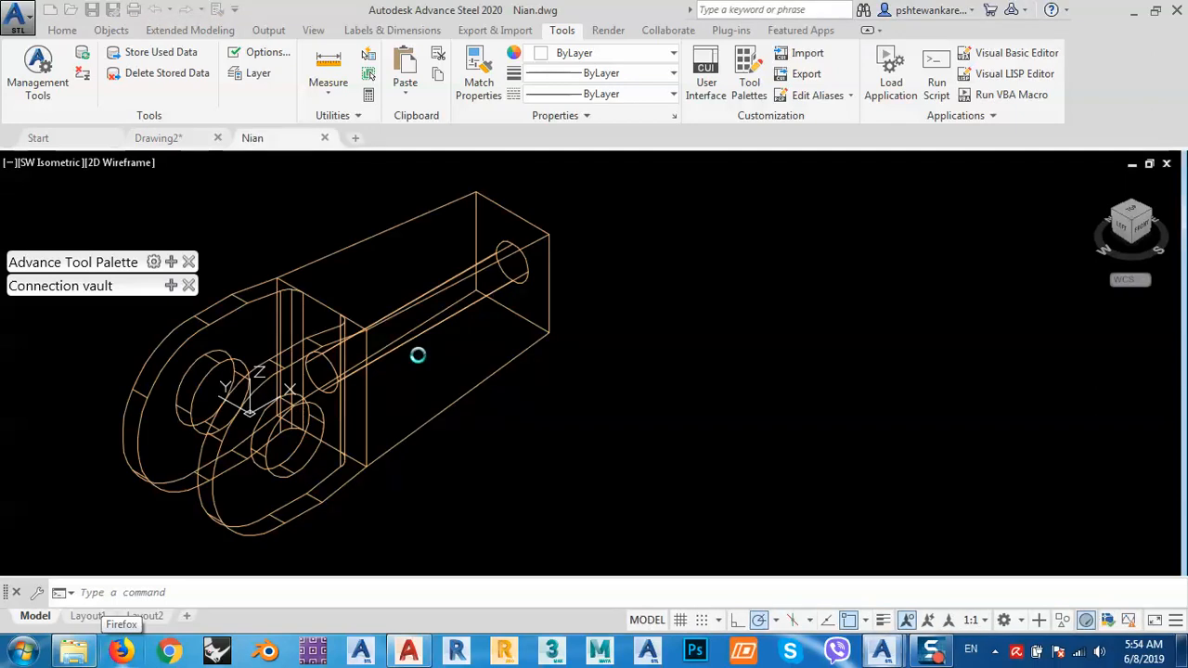
{"action": "middle_click_drag", "start_coordinate": [400, 355], "coordinate": [594, 349]}
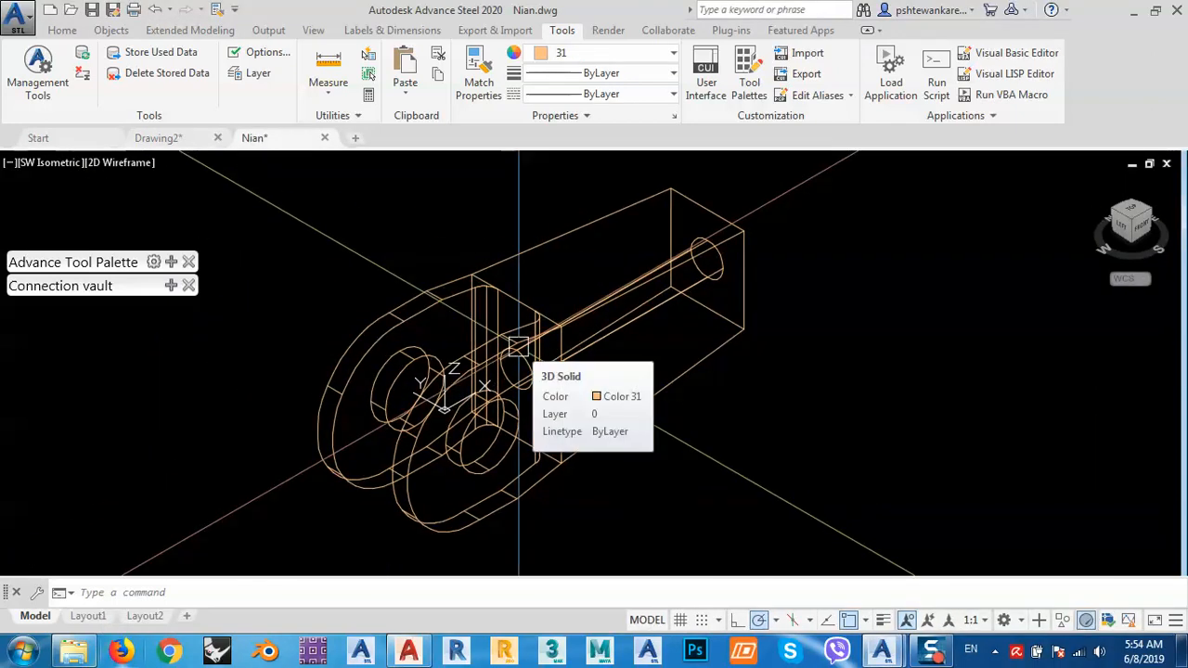
Examine the Nian clevis block from the side and between its fork plates, checking the origin relative to the pin holes.
{"action": "middle_click_drag", "start_coordinate": [518, 347], "coordinate": [558, 298], "text": "shift"}
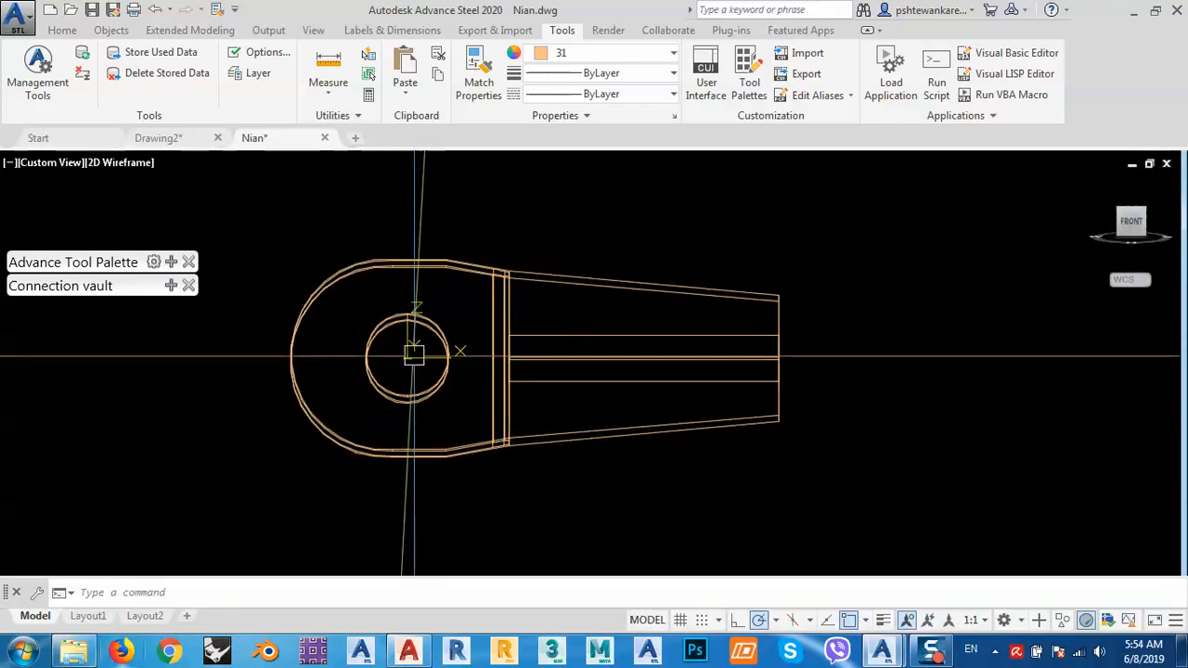
{"action": "scroll", "coordinate": [413, 355], "scroll_direction": "up", "scroll_amount": 6}
{"action": "scroll", "coordinate": [515, 356], "scroll_direction": "down", "scroll_amount": 6}
{"action": "middle_click_drag", "start_coordinate": [502, 339], "coordinate": [563, 467], "text": "shift"}
{"action": "middle_click_drag", "start_coordinate": [623, 505], "coordinate": [570, 428]}
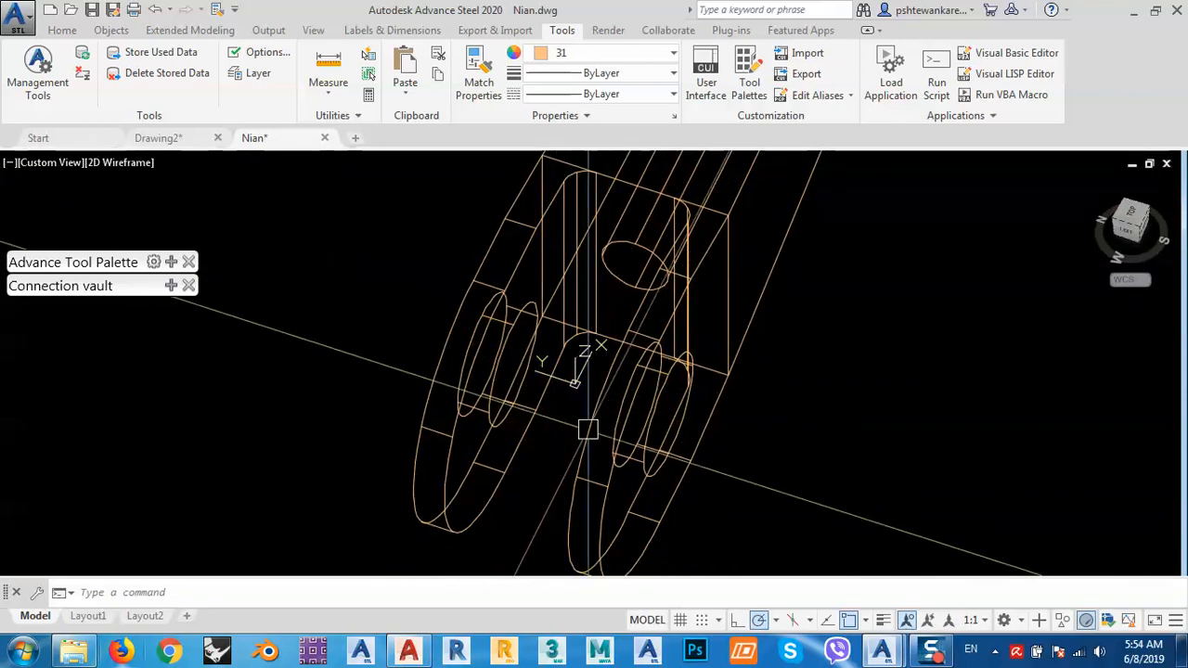
{"action": "scroll", "coordinate": [573, 382], "scroll_direction": "up", "scroll_amount": 5}
{"action": "scroll", "coordinate": [549, 381], "scroll_direction": "down", "scroll_amount": 5}
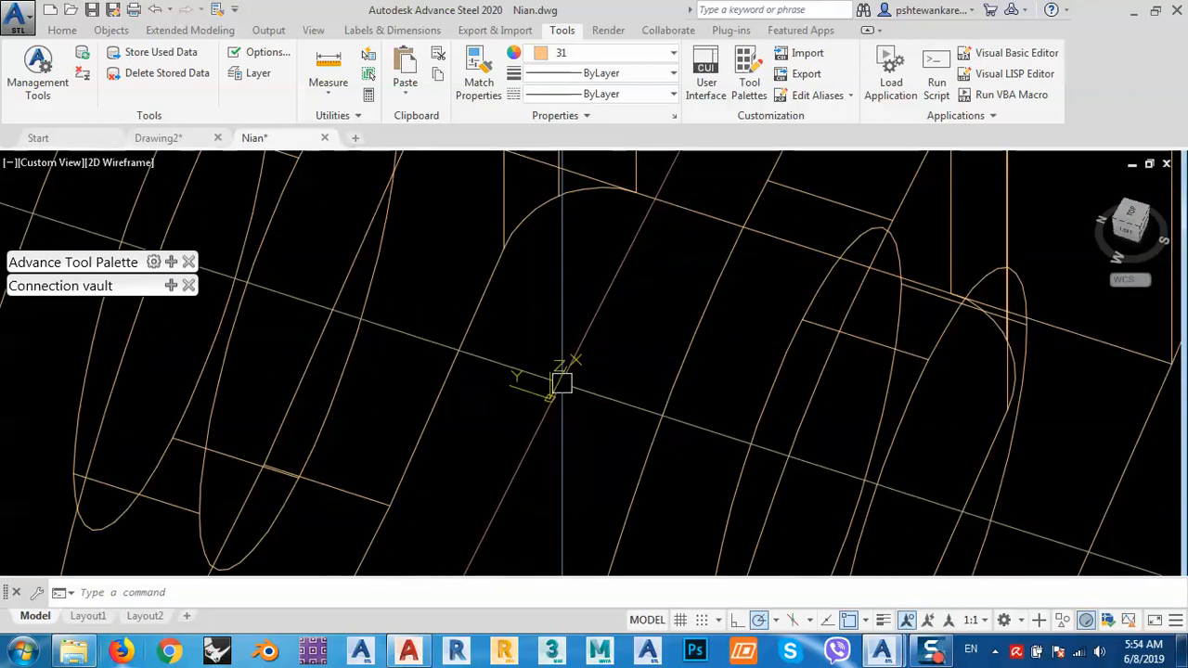
{"action": "scroll", "coordinate": [615, 343], "scroll_direction": "down", "scroll_amount": 2}
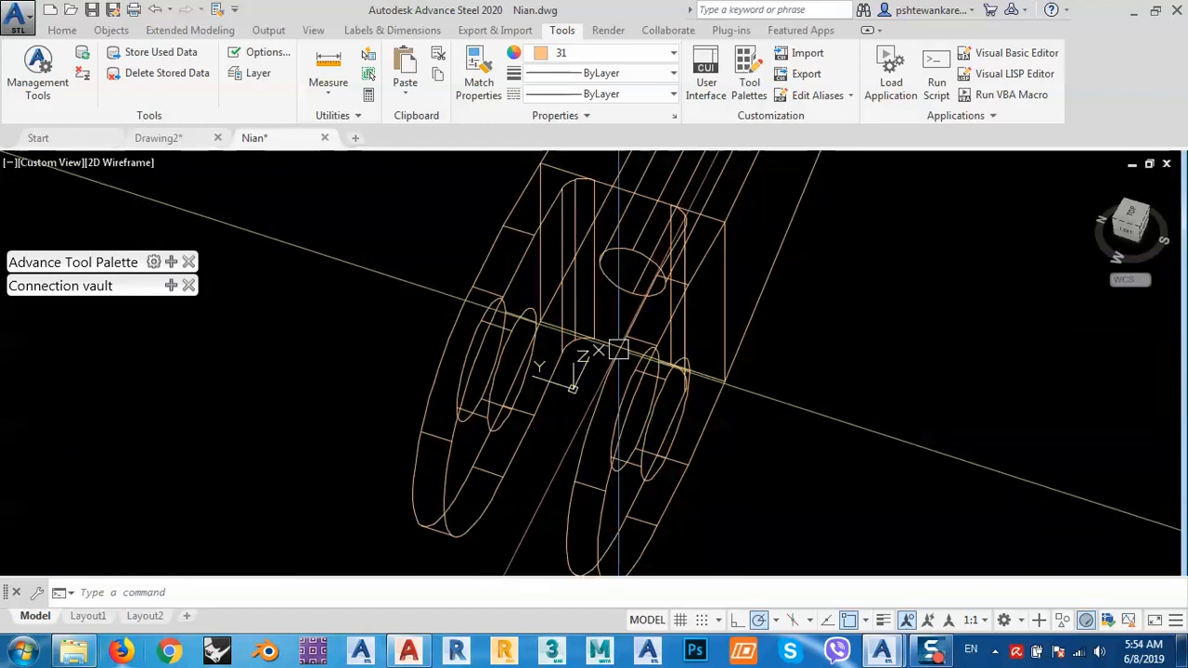
{"action": "middle_click_drag", "start_coordinate": [463, 534], "coordinate": [471, 451]}
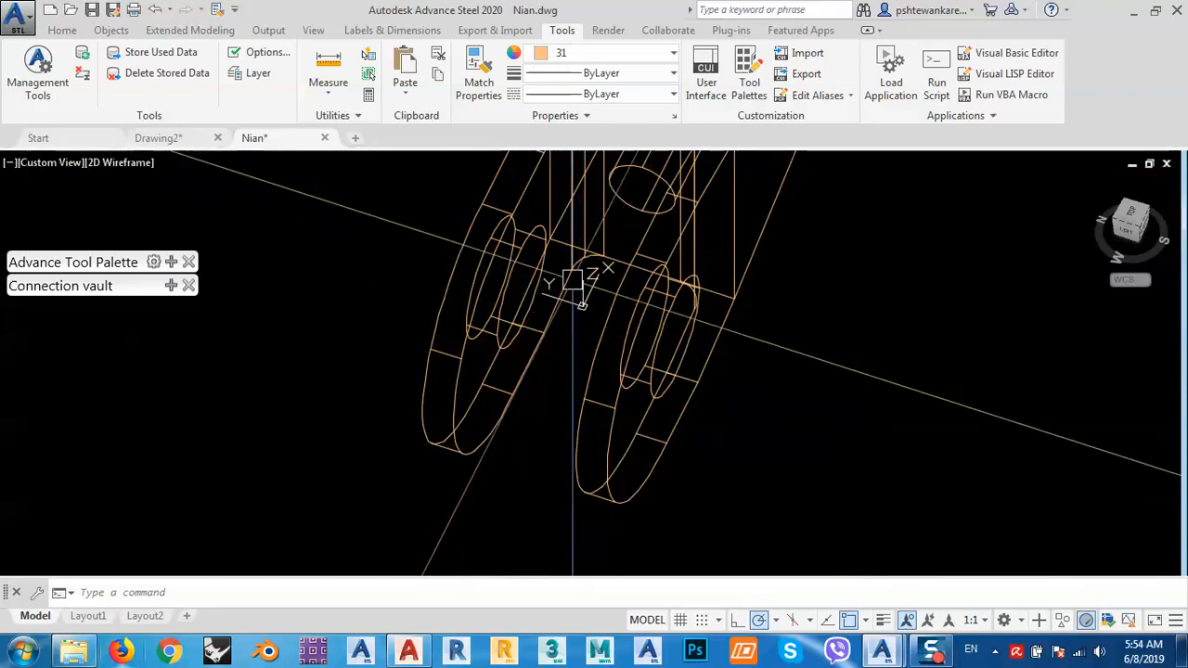
{"action": "middle_click_drag", "start_coordinate": [629, 342], "coordinate": [648, 395]}
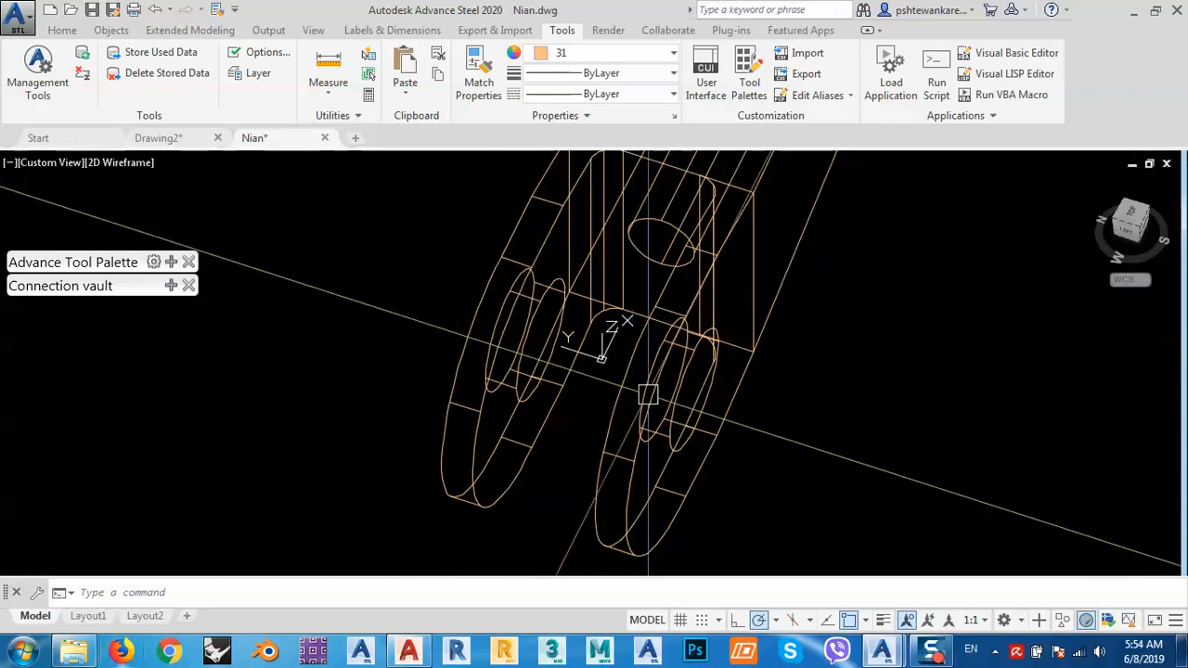
{"action": "scroll", "coordinate": [648, 394], "scroll_direction": "up", "scroll_amount": 4}
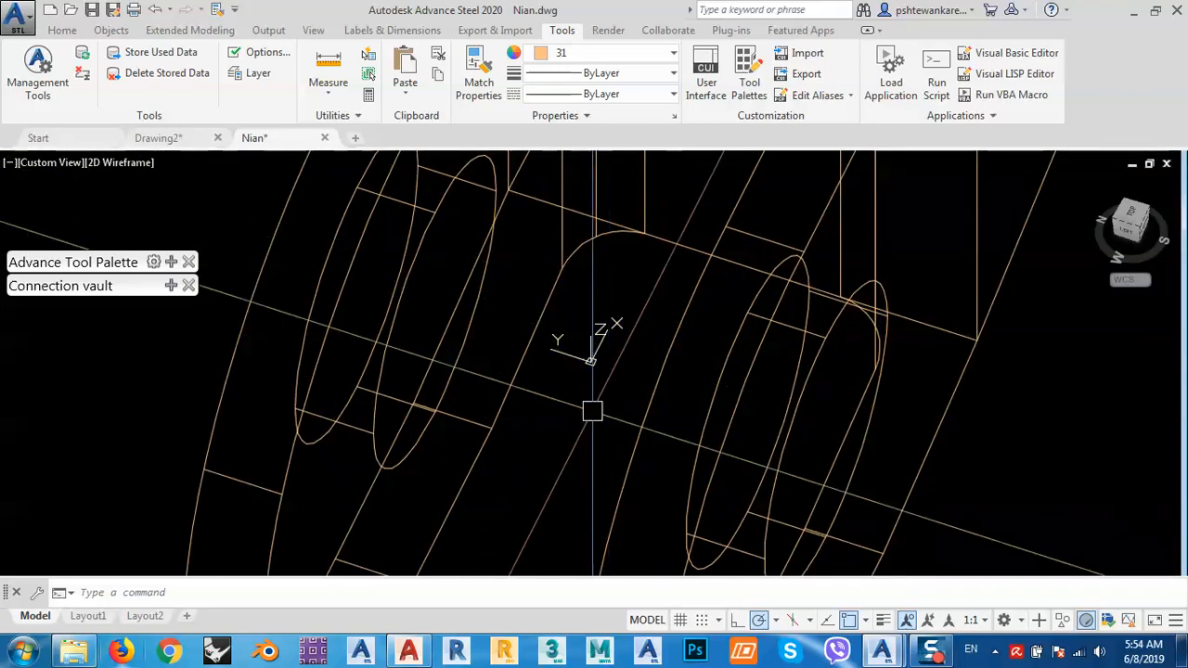
{"action": "scroll", "coordinate": [693, 385], "scroll_direction": "down", "scroll_amount": 4}
Examine the narrow rod end of the clevis block and the rod hole running through its body.
{"action": "middle_click_drag", "start_coordinate": [792, 427], "coordinate": [844, 363], "text": "shift"}
{"action": "scroll", "coordinate": [729, 412], "scroll_direction": "down", "scroll_amount": 5}
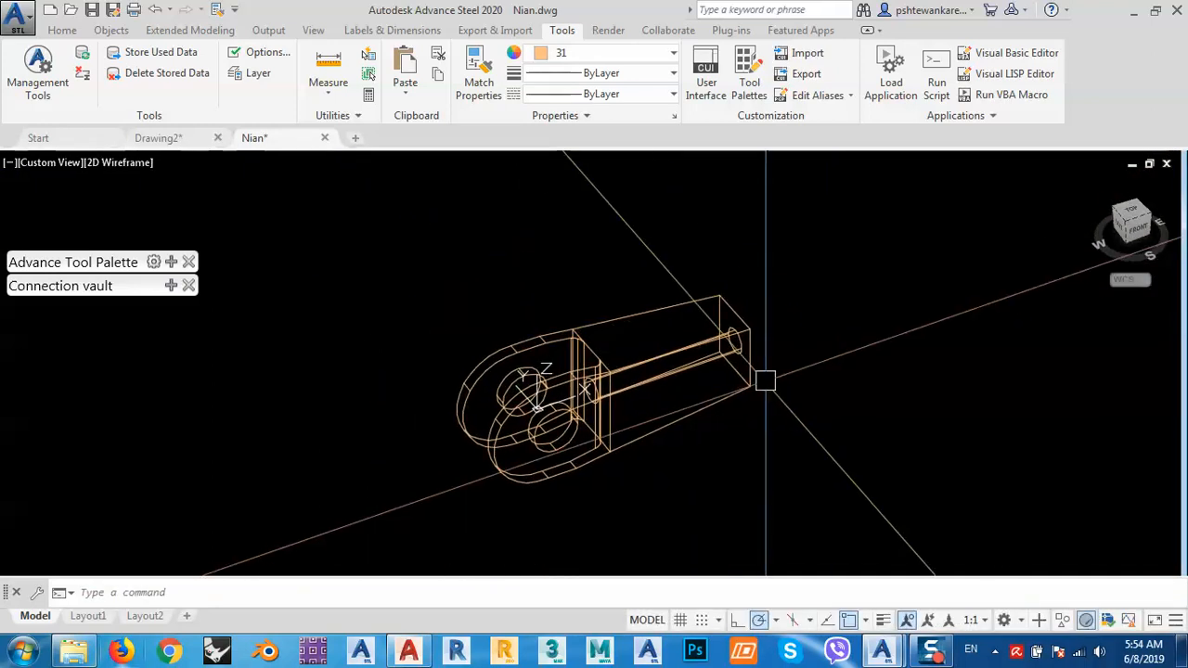
{"action": "scroll", "coordinate": [765, 381], "scroll_direction": "up", "scroll_amount": 5}
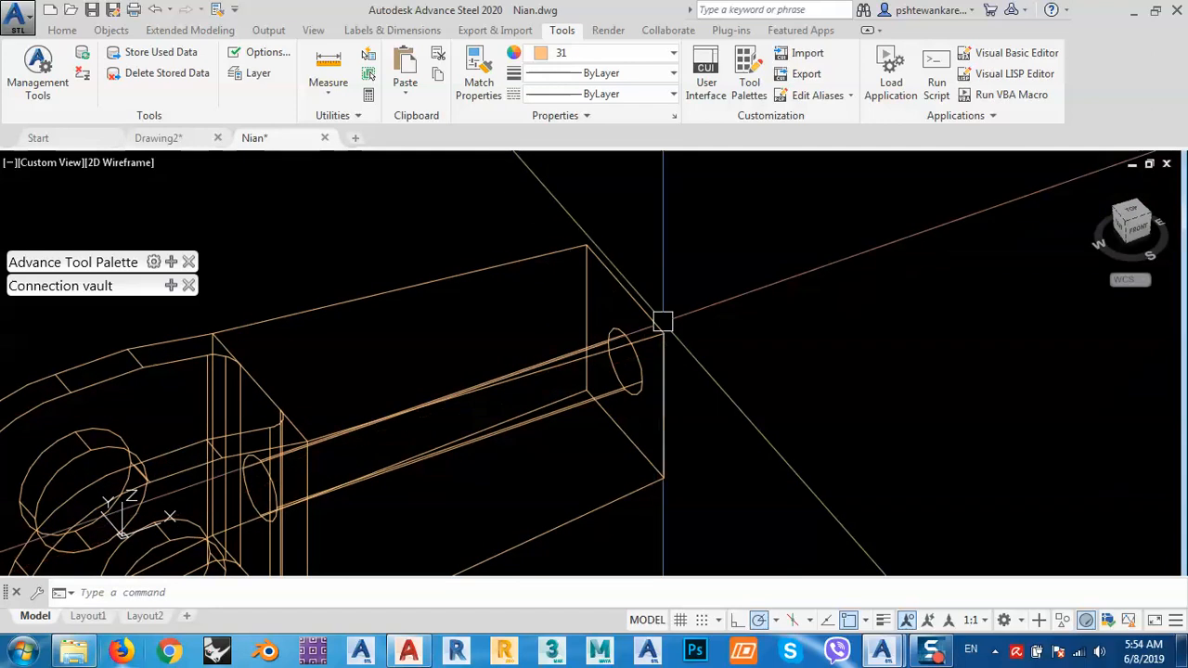
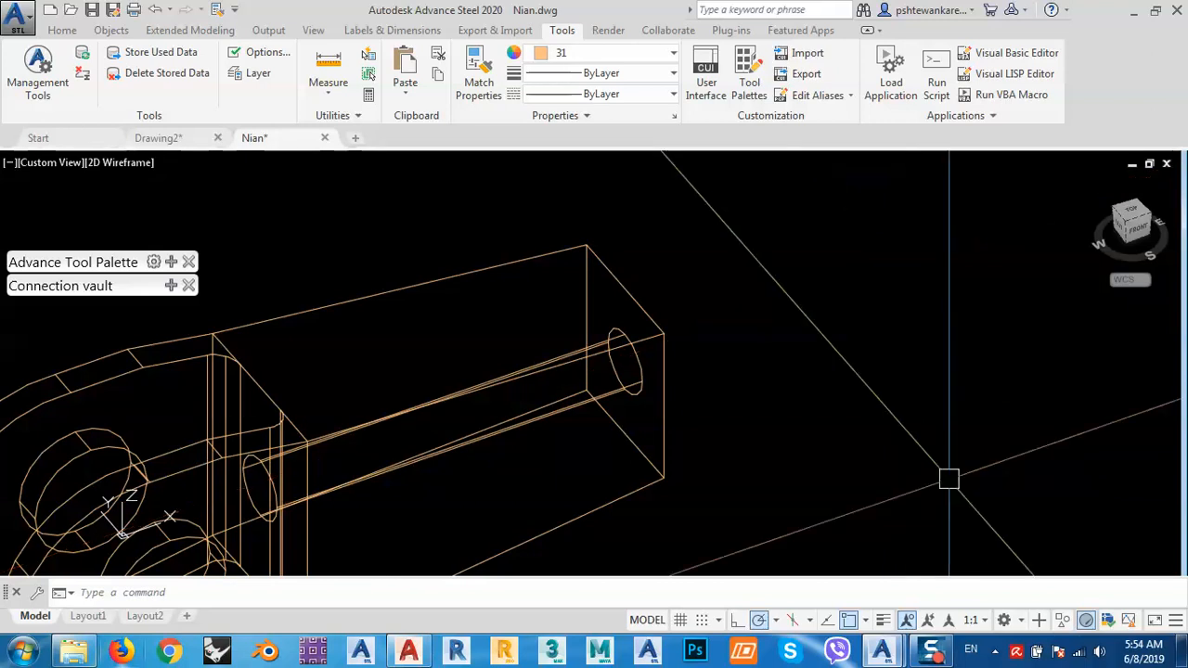
{"action": "middle_click_drag", "start_coordinate": [819, 454], "coordinate": [808, 408]}
{"action": "scroll", "coordinate": [799, 401], "scroll_direction": "down", "scroll_amount": 4}
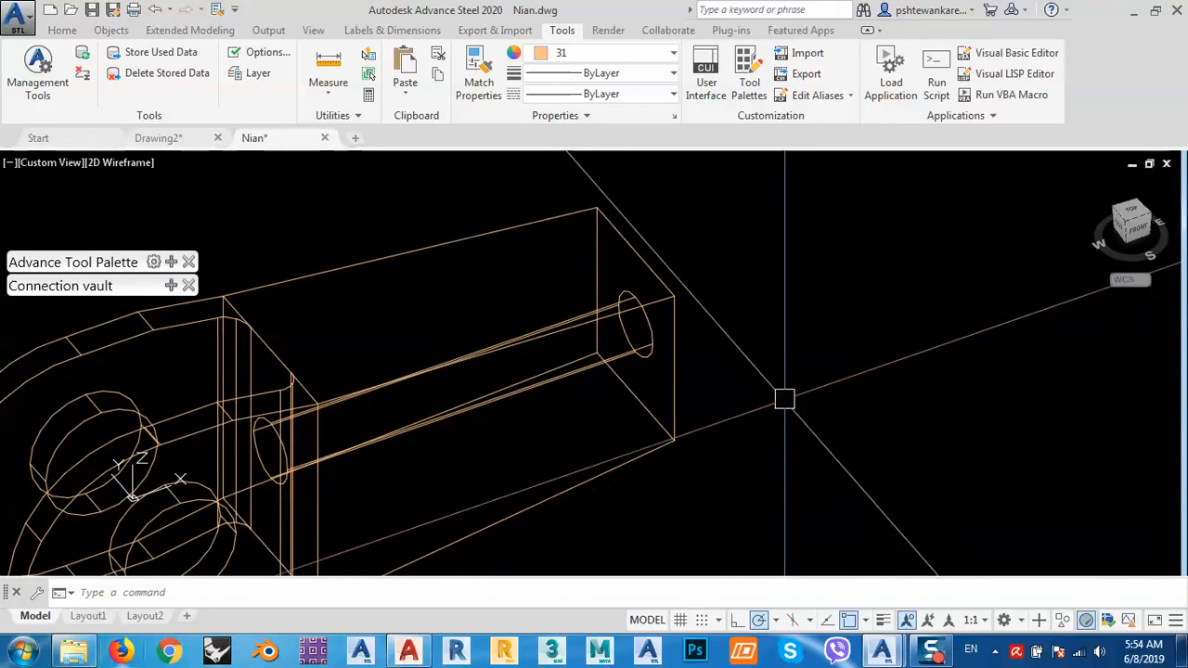
{"action": "scroll", "coordinate": [690, 315], "scroll_direction": "down", "scroll_amount": 2}
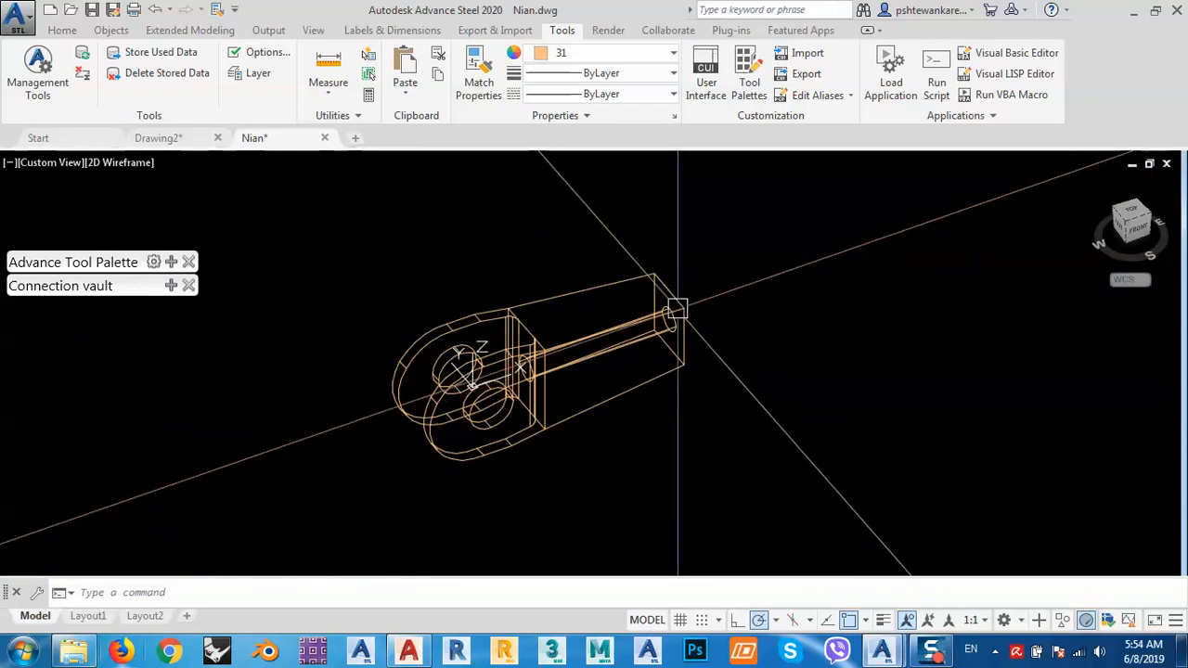
{"action": "scroll", "coordinate": [678, 308], "scroll_direction": "up", "scroll_amount": 2}
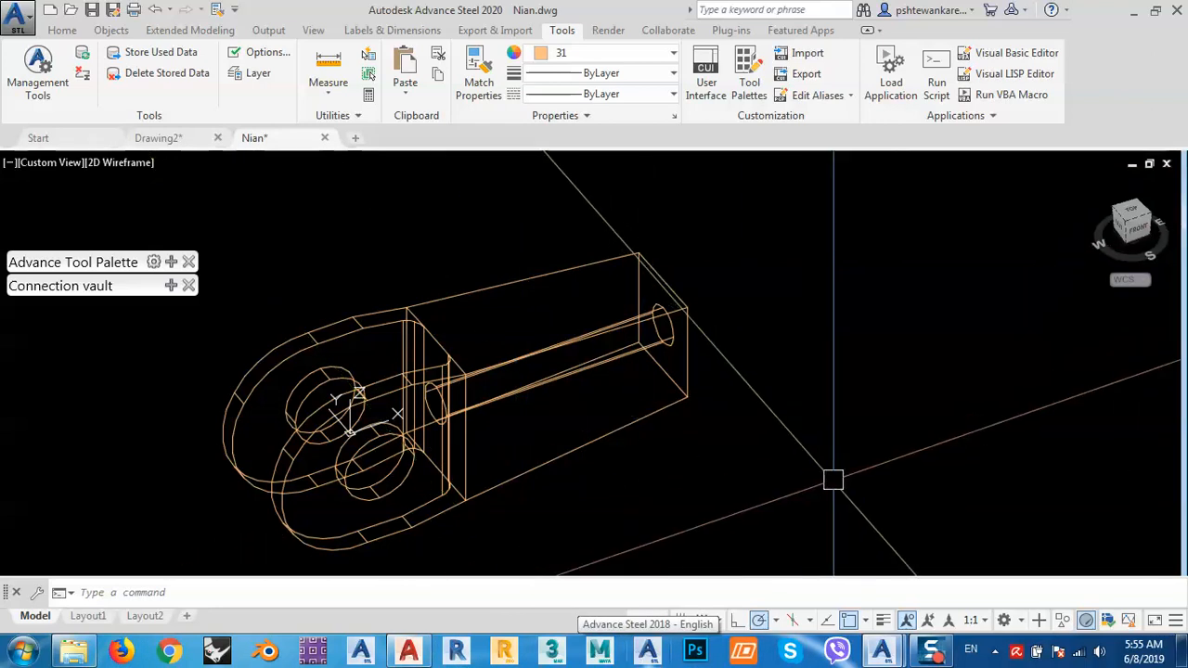
{"action": "middle_click_drag", "start_coordinate": [833, 479], "coordinate": [815, 478]}
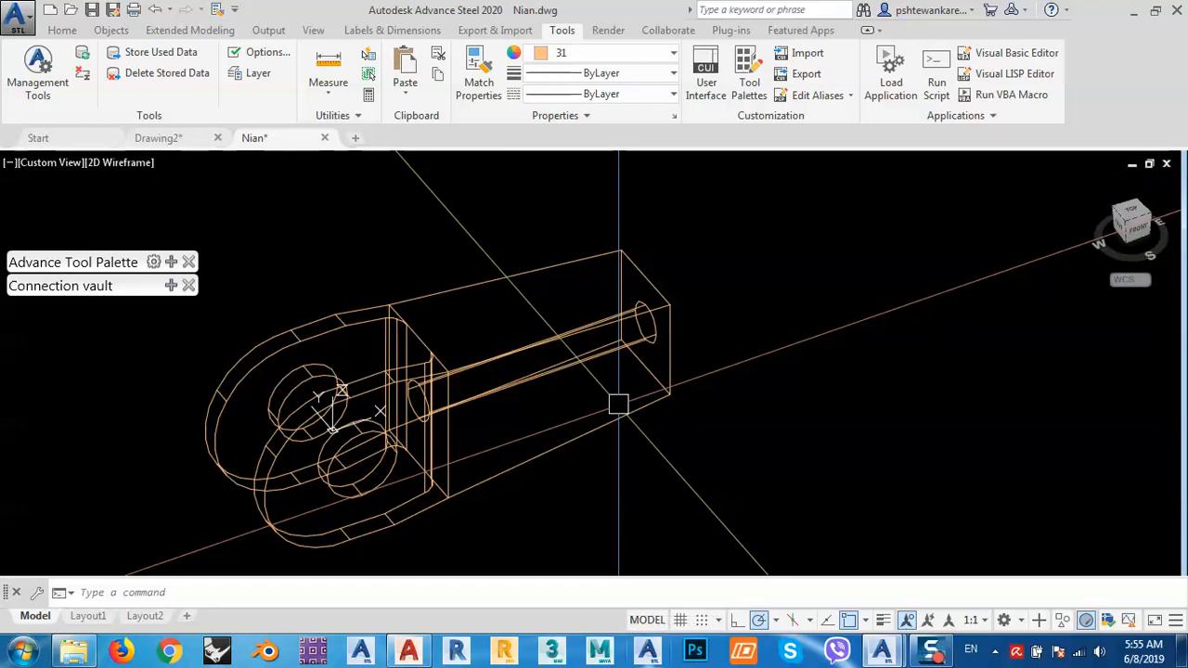
Show the clevis block from the front and align the UCS with that view.
{"action": "left_click", "coordinate": [1138, 234]}
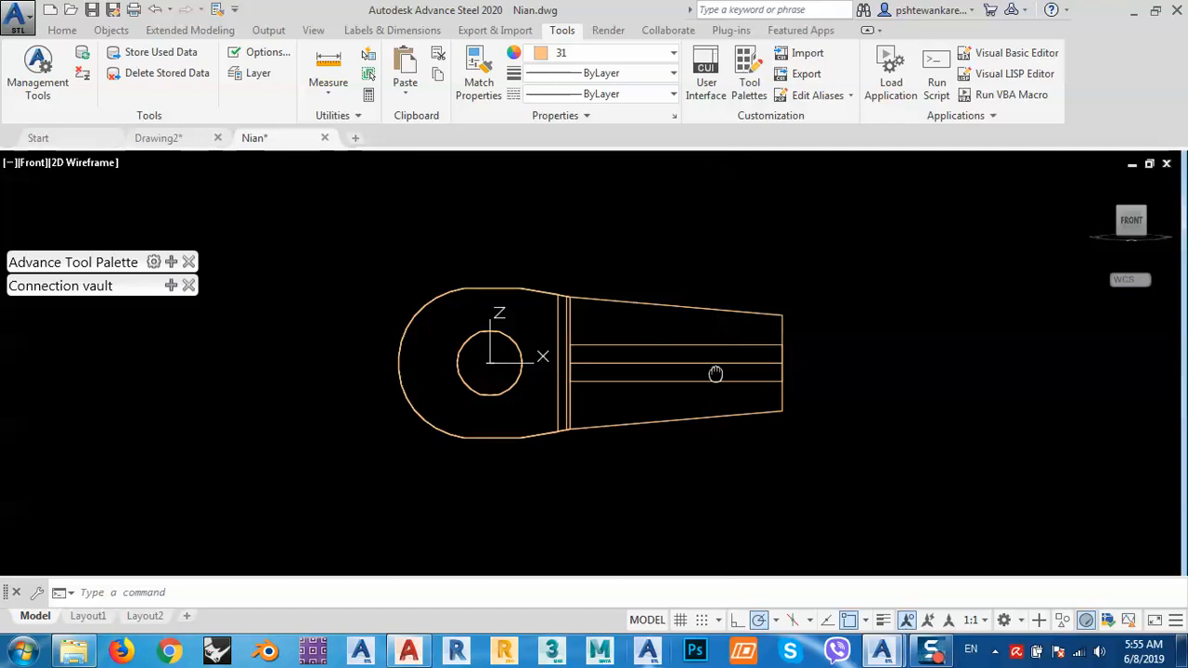
{"action": "middle_click_drag", "start_coordinate": [716, 374], "coordinate": [720, 393]}
{"action": "type", "text": "UCS"}
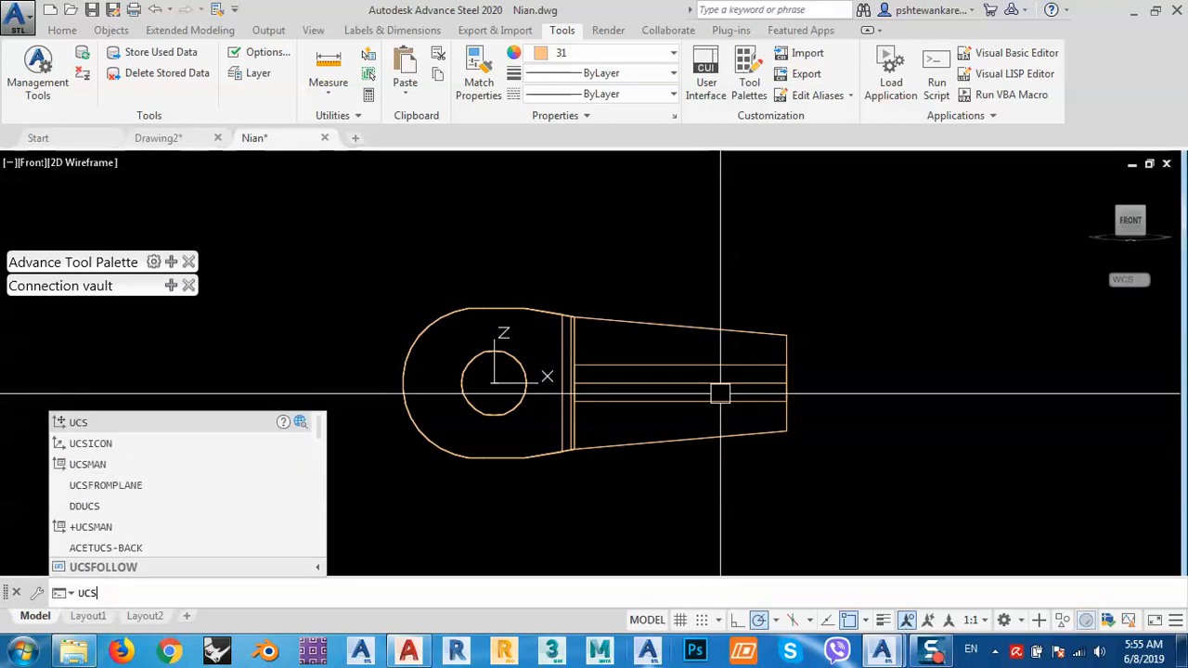
{"action": "key", "text": "Return"}
{"action": "key", "text": "Return"}
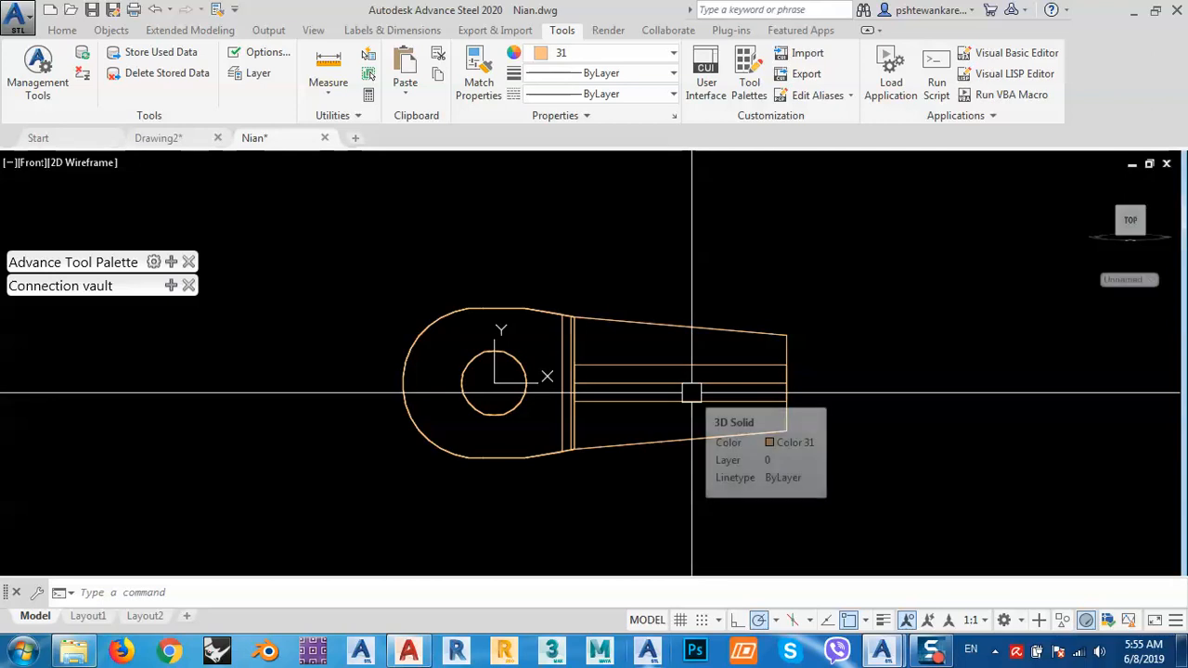
Draw a circle of diameter 35 centred on the clevis body's midline, about halfway along the tapered part.
{"action": "scroll", "coordinate": [682, 400], "scroll_direction": "up", "scroll_amount": 4}
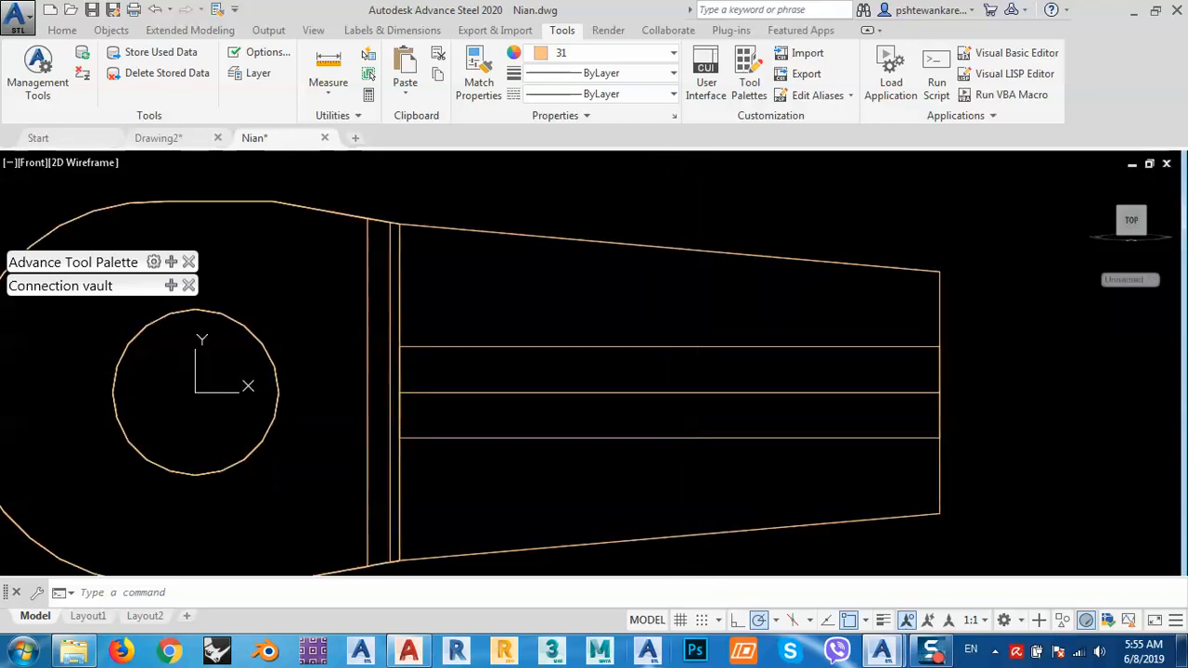
{"action": "type", "text": "c"}
{"action": "key", "text": "Return"}
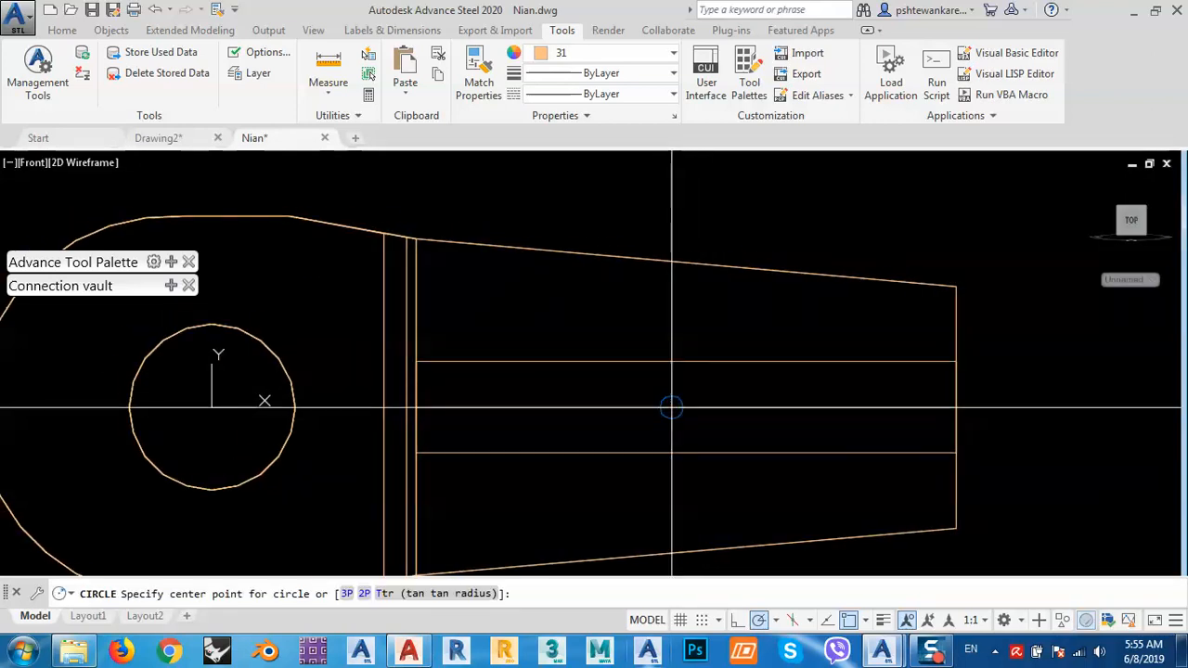
{"action": "left_click", "coordinate": [672, 406]}
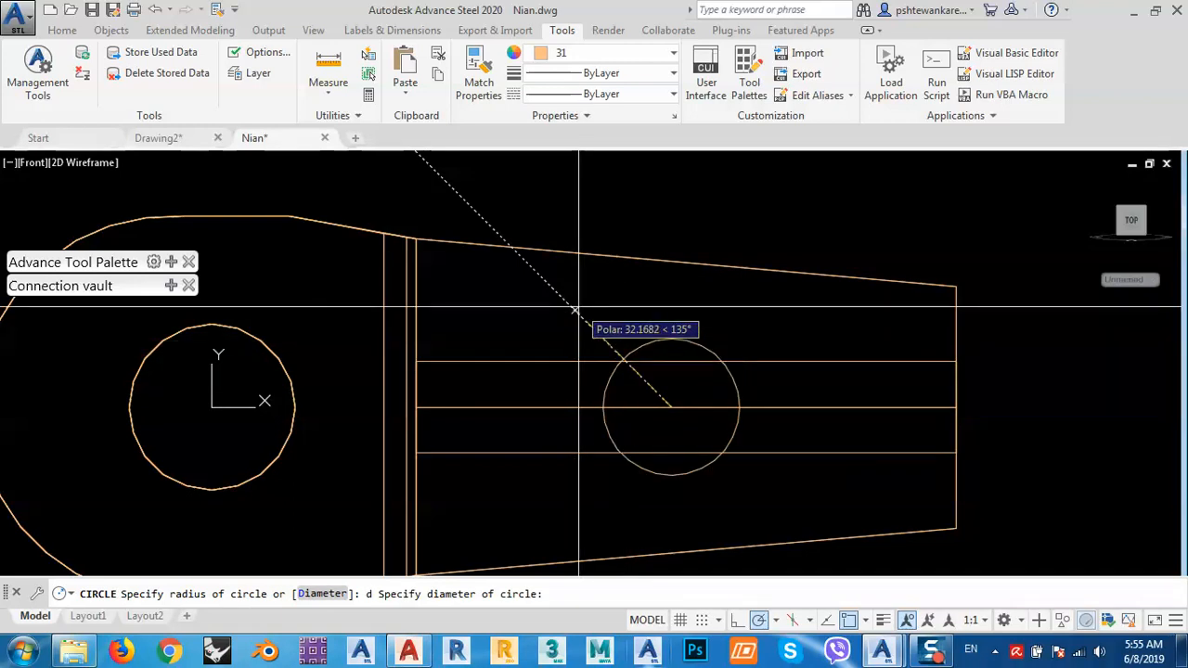
{"action": "type", "text": "35"}
{"action": "key", "text": "Return"}
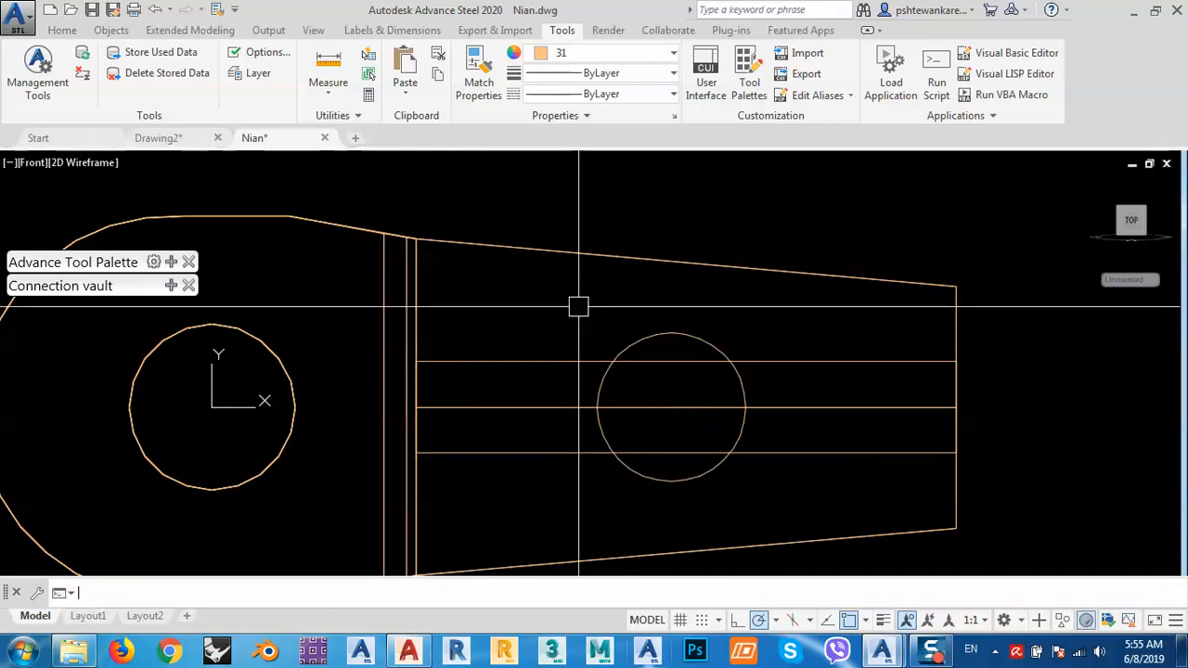
{"action": "scroll", "coordinate": [578, 307], "scroll_direction": "down", "scroll_amount": 3}
{"action": "middle_click_drag", "start_coordinate": [578, 306], "coordinate": [669, 380], "text": "shift"}
{"action": "scroll", "coordinate": [629, 363], "scroll_direction": "up", "scroll_amount": 3}
{"action": "left_click", "coordinate": [636, 353]}
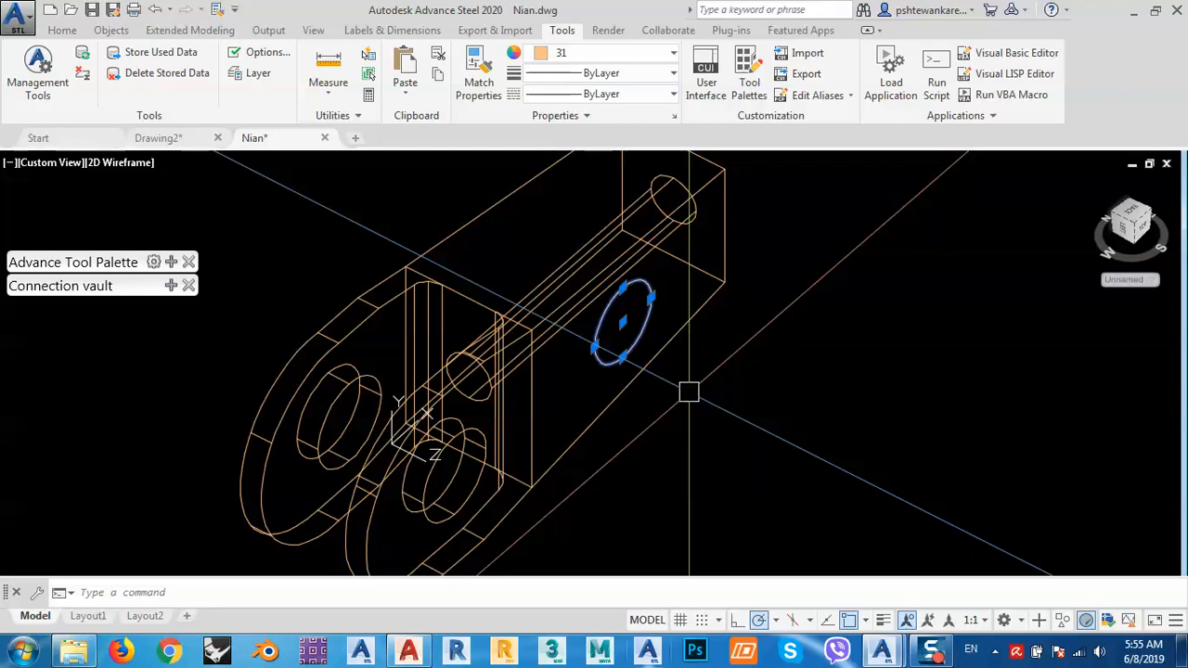
{"action": "scroll", "coordinate": [688, 392], "scroll_direction": "up", "scroll_amount": 4}
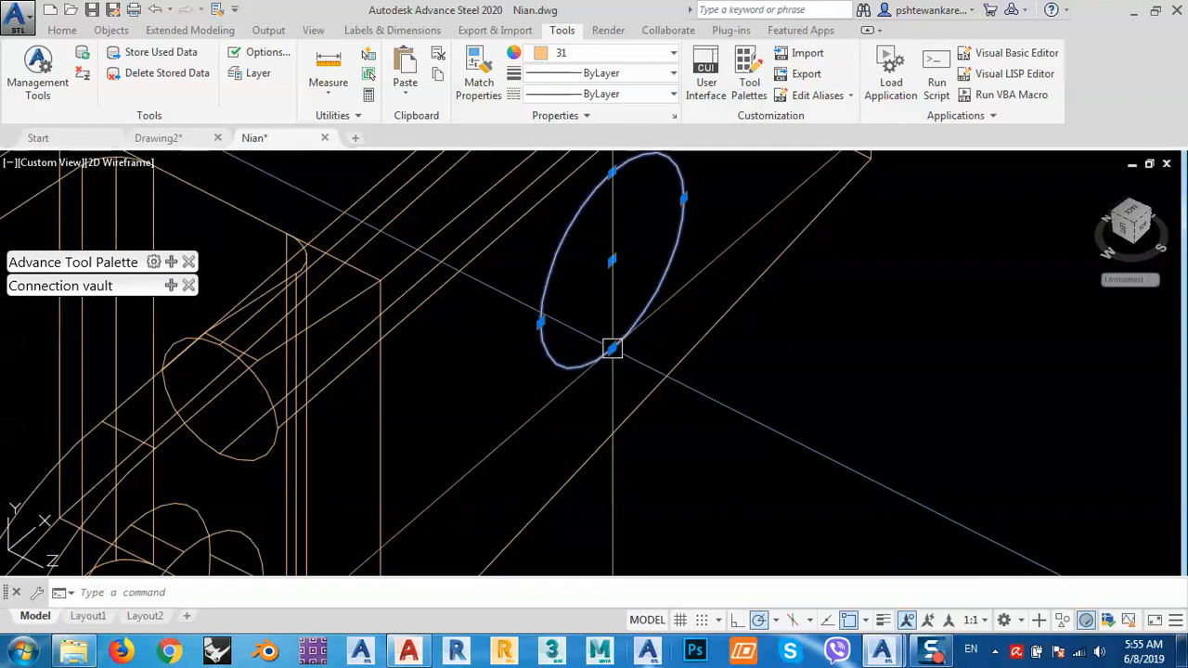
{"action": "left_click", "coordinate": [612, 348]}
{"action": "key", "text": "Escape"}
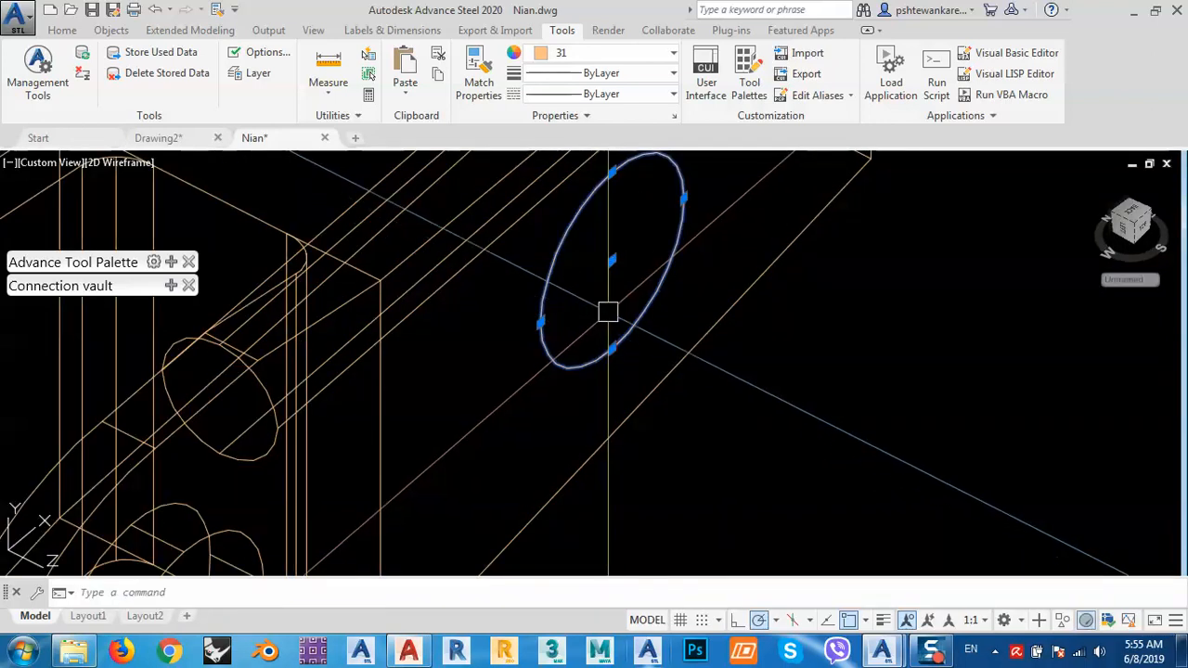
{"action": "middle_click_drag", "start_coordinate": [609, 313], "coordinate": [605, 350]}
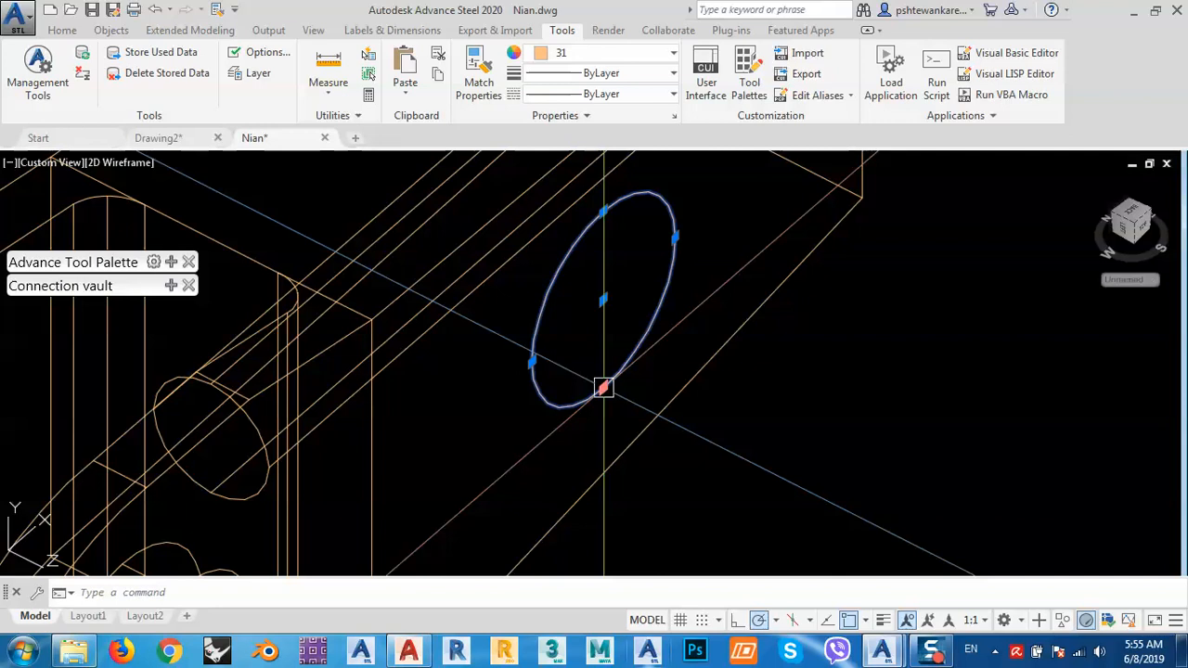
{"action": "scroll", "coordinate": [603, 387], "scroll_direction": "down", "scroll_amount": 5}
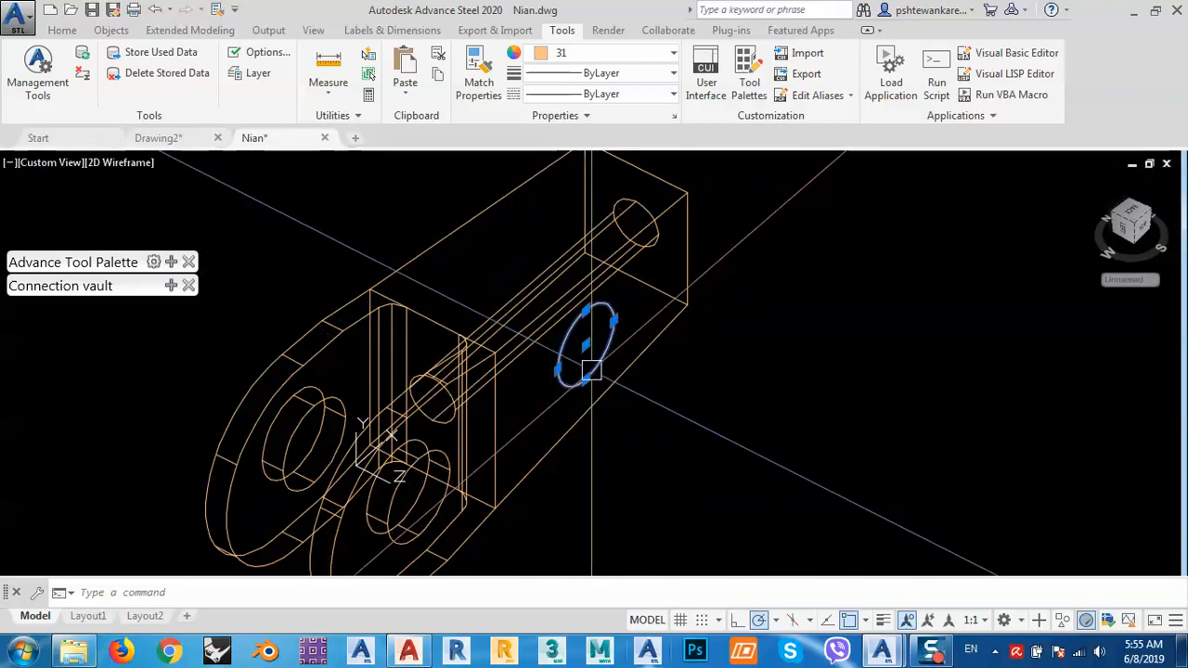
{"action": "key", "text": "Escape"}
Extrude the circle on the tapered body into a cylinder projecting sideways beyond the clevis.
{"action": "scroll", "coordinate": [587, 370], "scroll_direction": "up", "scroll_amount": 2}
{"action": "scroll", "coordinate": [588, 370], "scroll_direction": "up", "scroll_amount": 1}
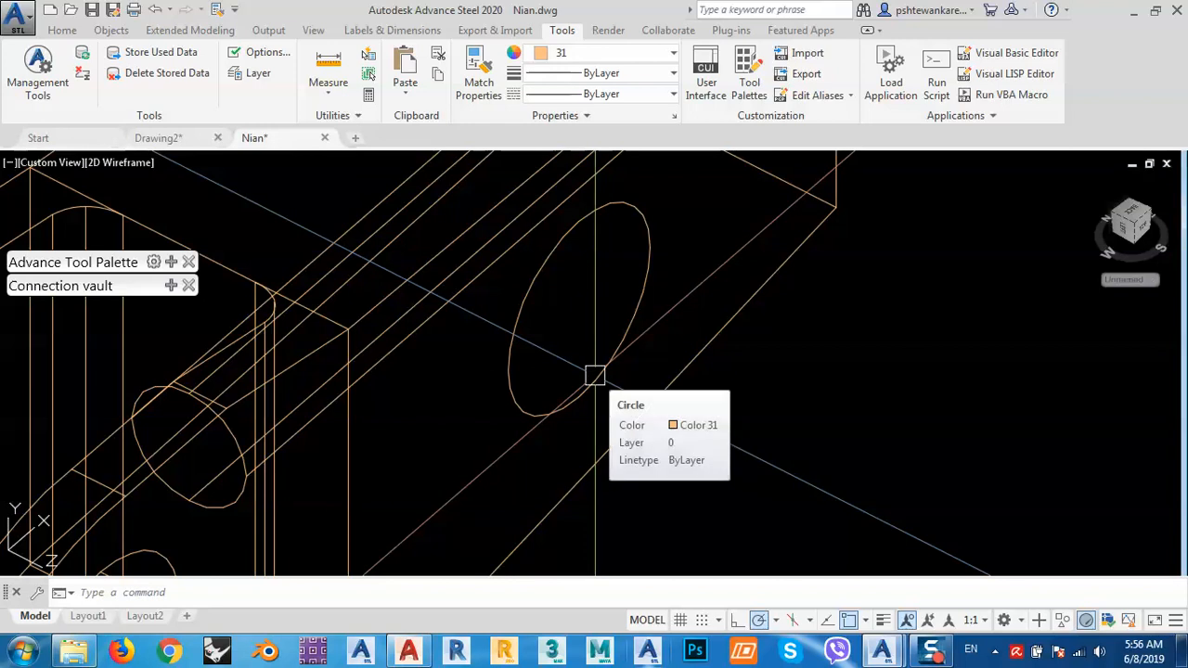
{"action": "left_click", "coordinate": [595, 375]}
{"action": "middle_click_drag", "start_coordinate": [586, 356], "coordinate": [604, 375]}
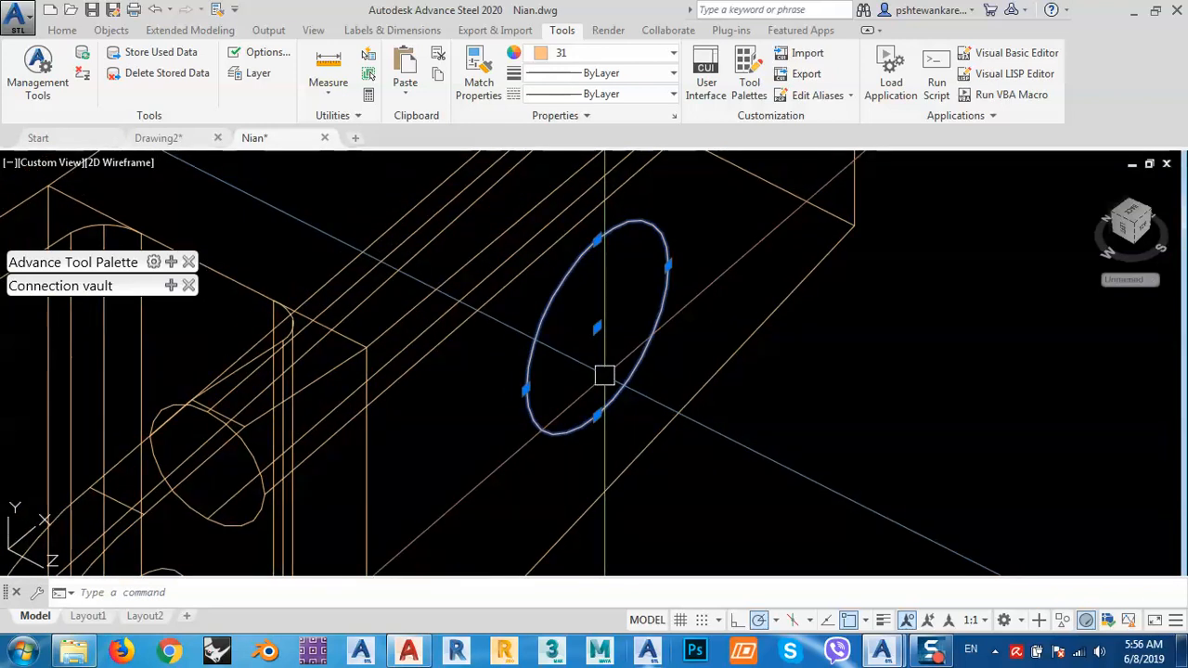
{"action": "type", "text": "extr"}
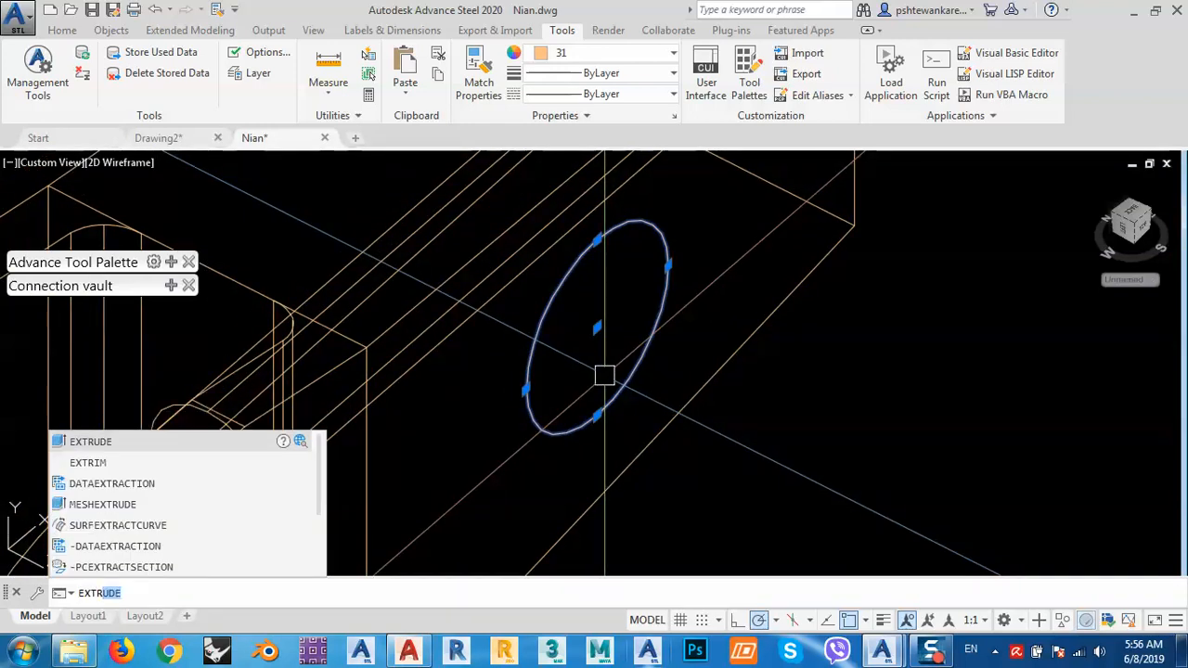
{"action": "key", "text": "Return"}
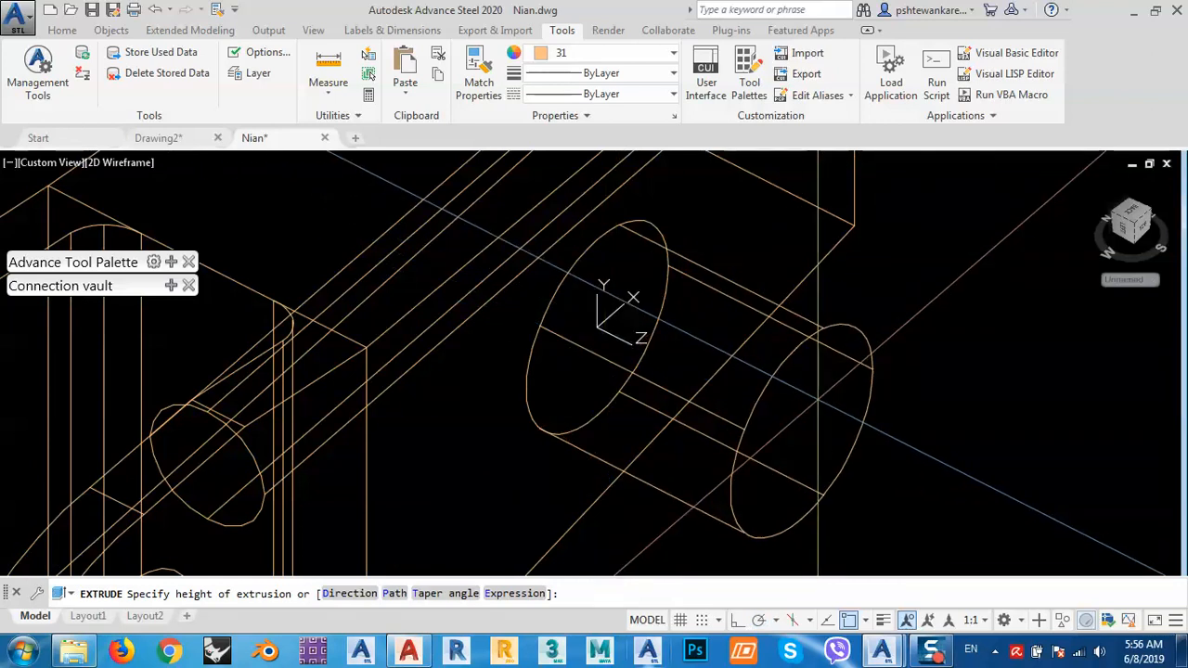
{"action": "scroll", "coordinate": [638, 312], "scroll_direction": "down", "scroll_amount": 5}
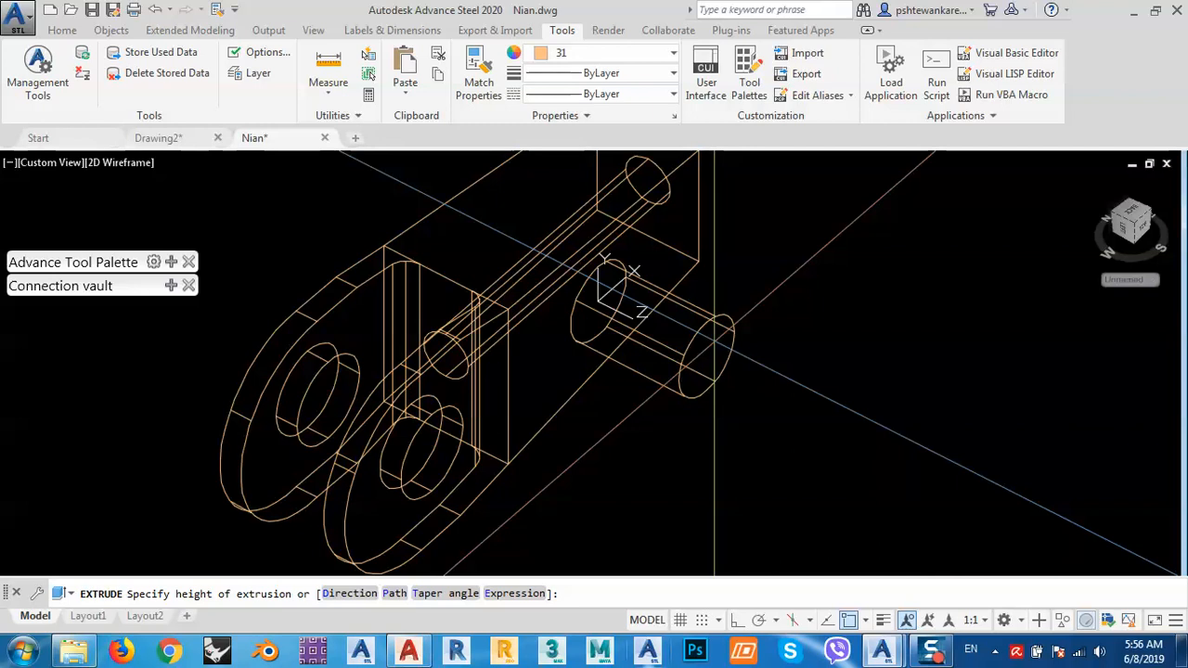
{"action": "left_click", "coordinate": [746, 415]}
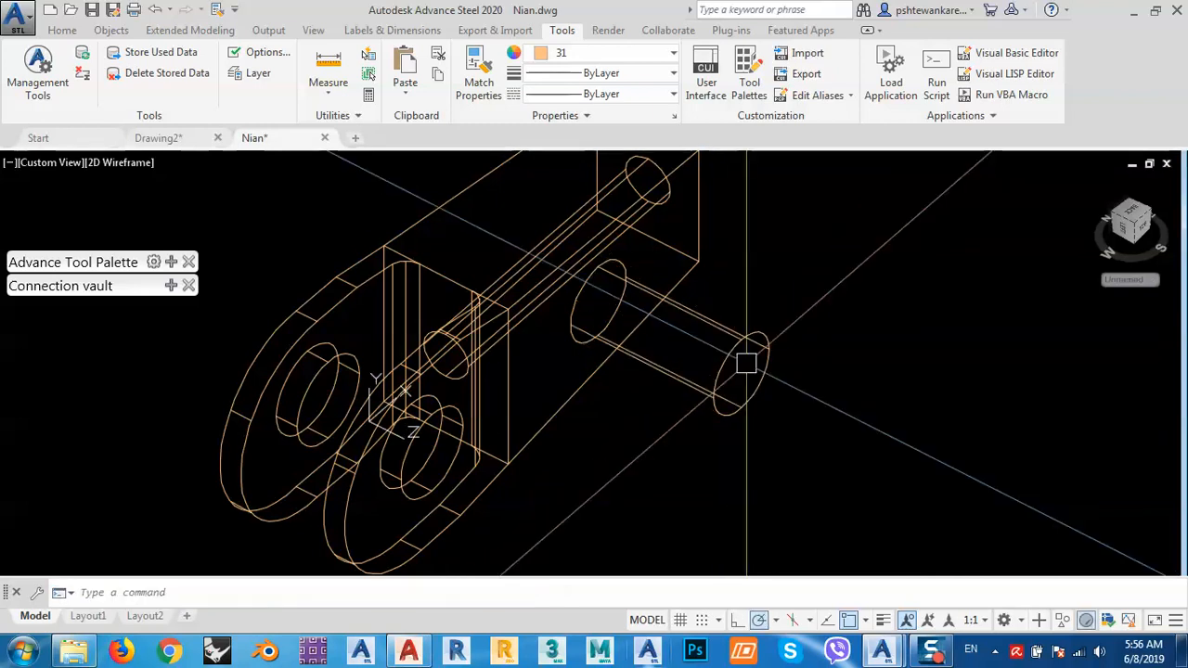
Display the clevis in the Conceptual visual style and switch to the 3D Modeling workspace.
{"action": "middle_click_drag", "start_coordinate": [682, 408], "coordinate": [750, 452]}
{"action": "middle_click_drag", "start_coordinate": [747, 393], "coordinate": [782, 419]}
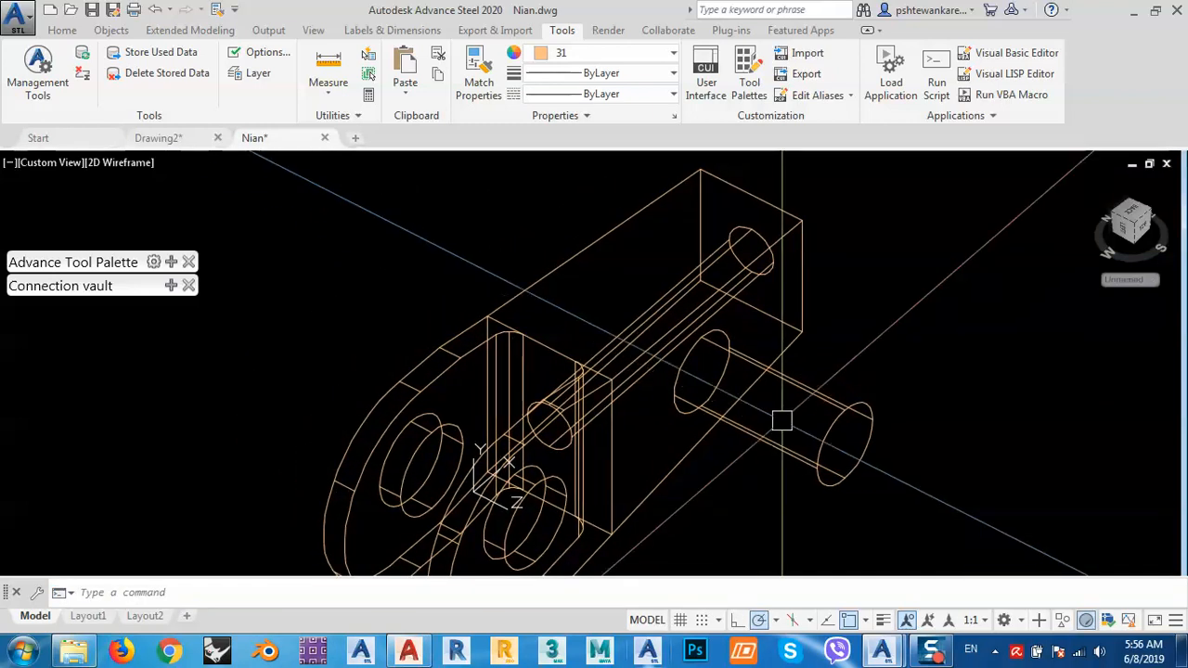
{"action": "left_click", "coordinate": [100, 163]}
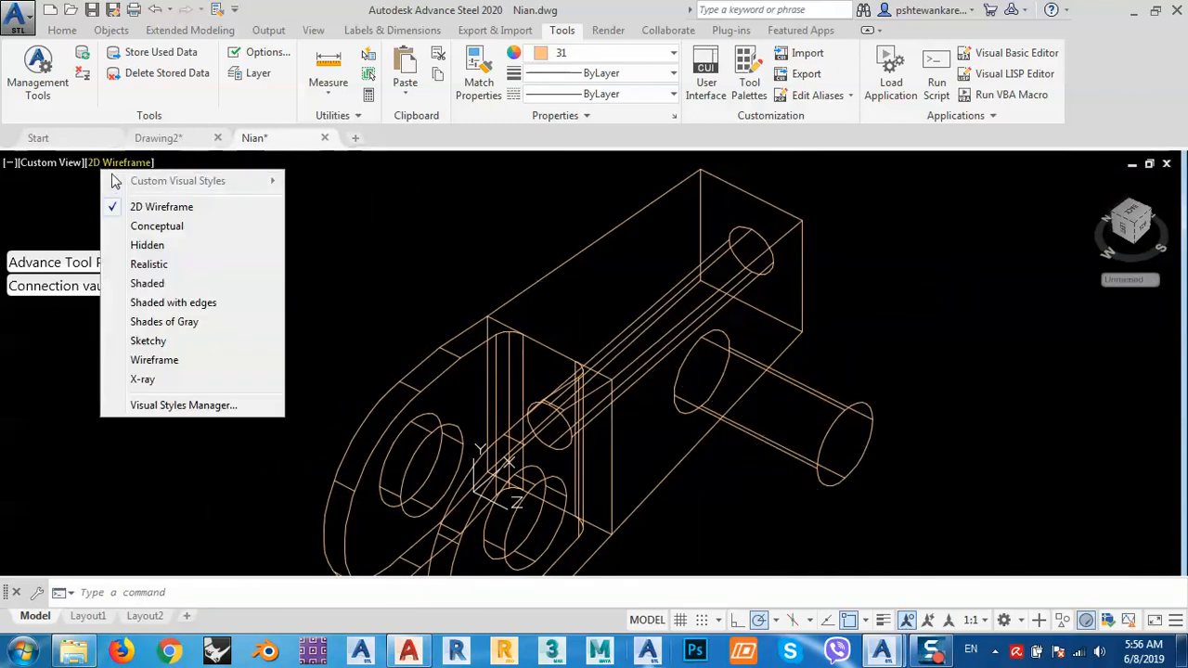
{"action": "left_click", "coordinate": [119, 226]}
{"action": "mouse_move", "coordinate": [714, 381]}
{"action": "middle_mouse_down", "text": "shift"}
{"action": "mouse_move", "coordinate": [673, 337]}
{"action": "mouse_move", "coordinate": [700, 435]}
{"action": "mouse_move", "coordinate": [669, 358]}
{"action": "middle_mouse_up", "text": "shift"}
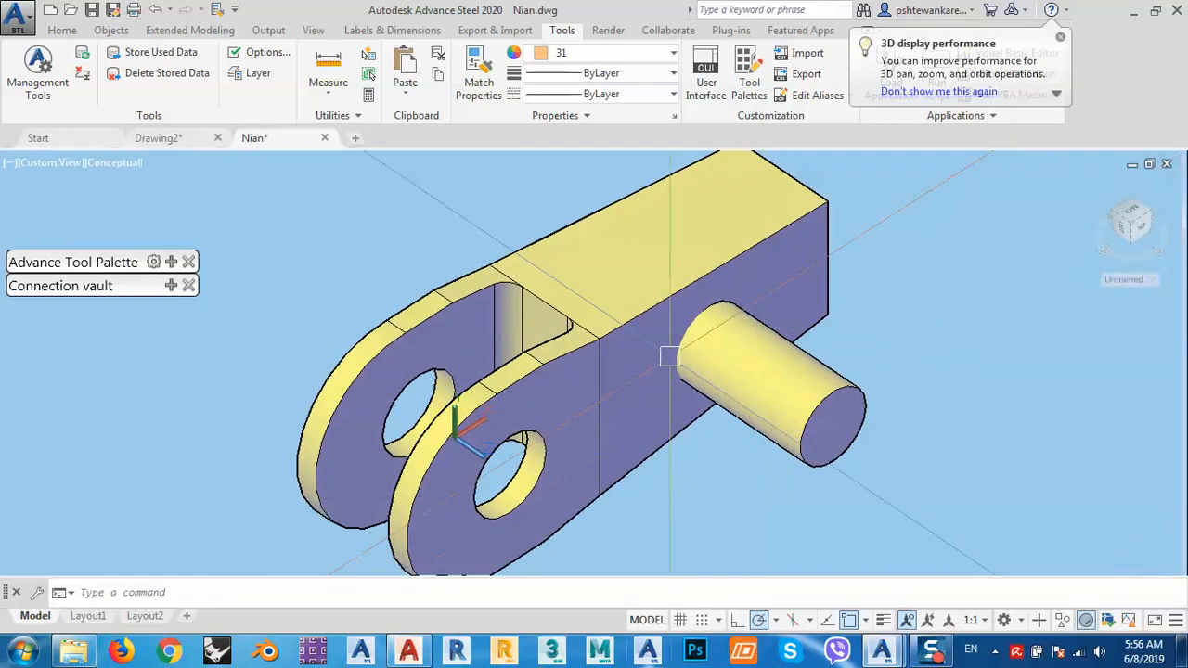
{"action": "left_click", "coordinate": [1005, 622]}
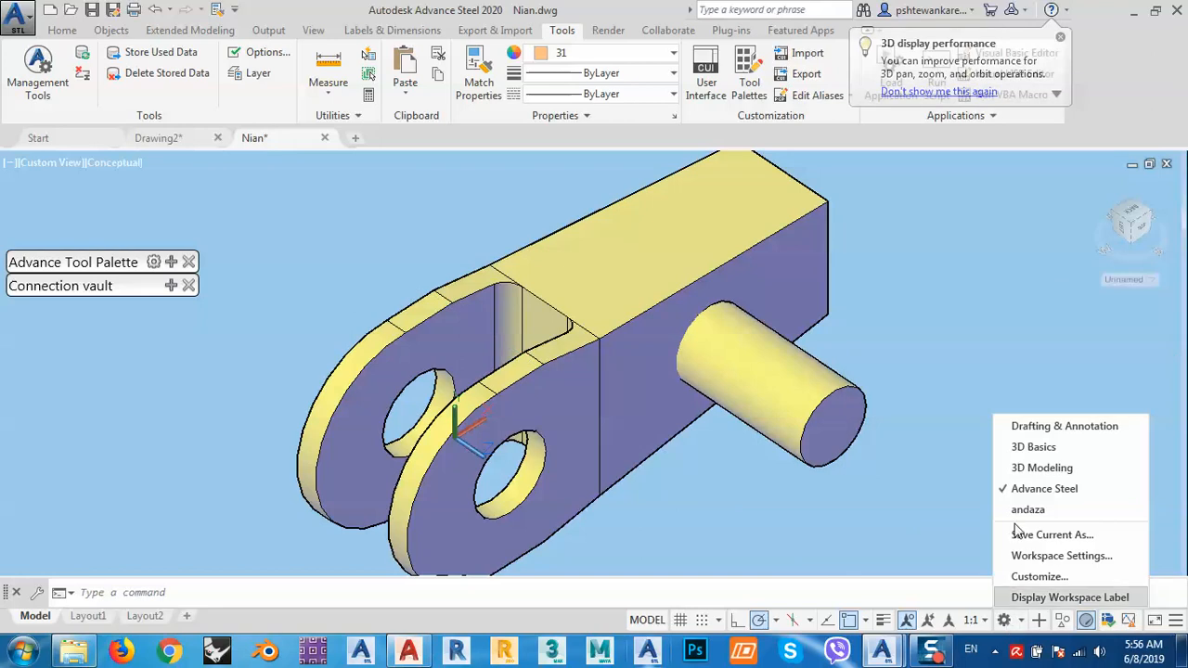
{"action": "left_click", "coordinate": [1016, 469]}
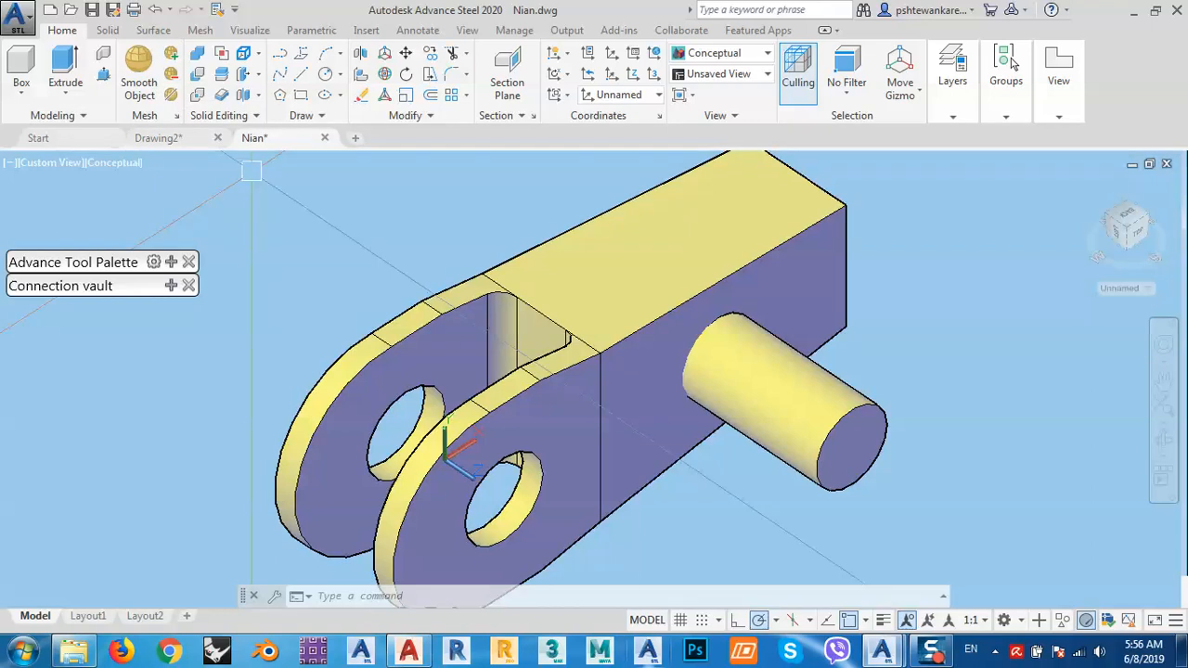
Try to intersect the clevis block with the cylinder projecting from its side, using the solid Intersect operation.
{"action": "left_click", "coordinate": [199, 97]}
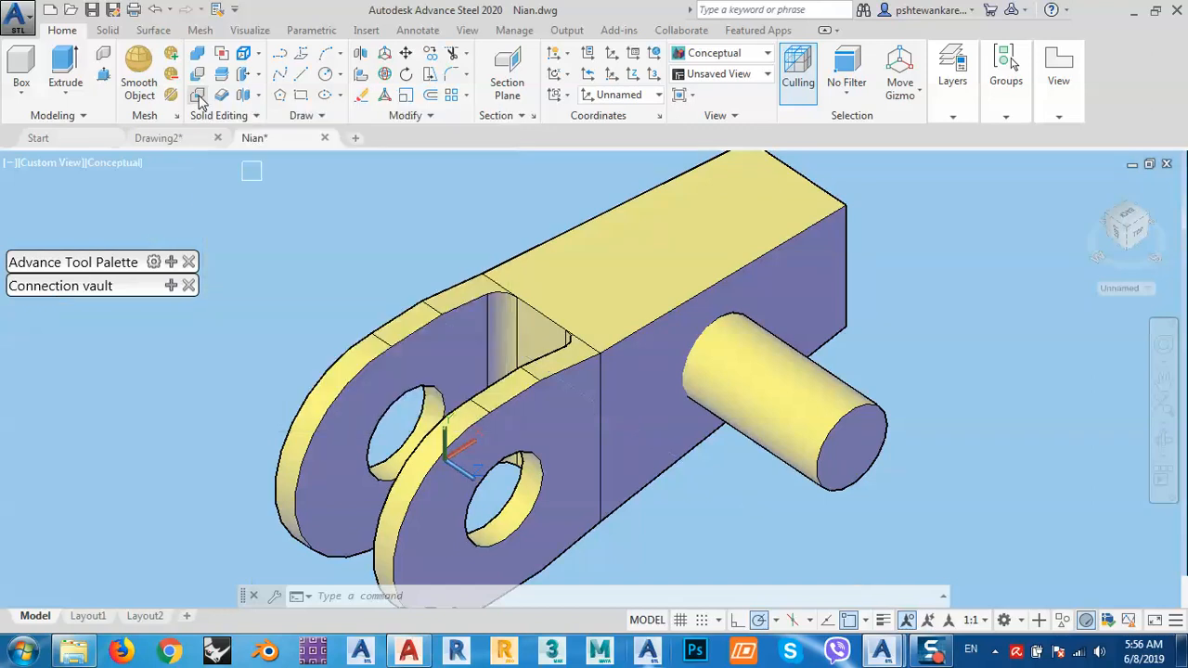
{"action": "left_click", "coordinate": [630, 213]}
{"action": "key", "text": "Return"}
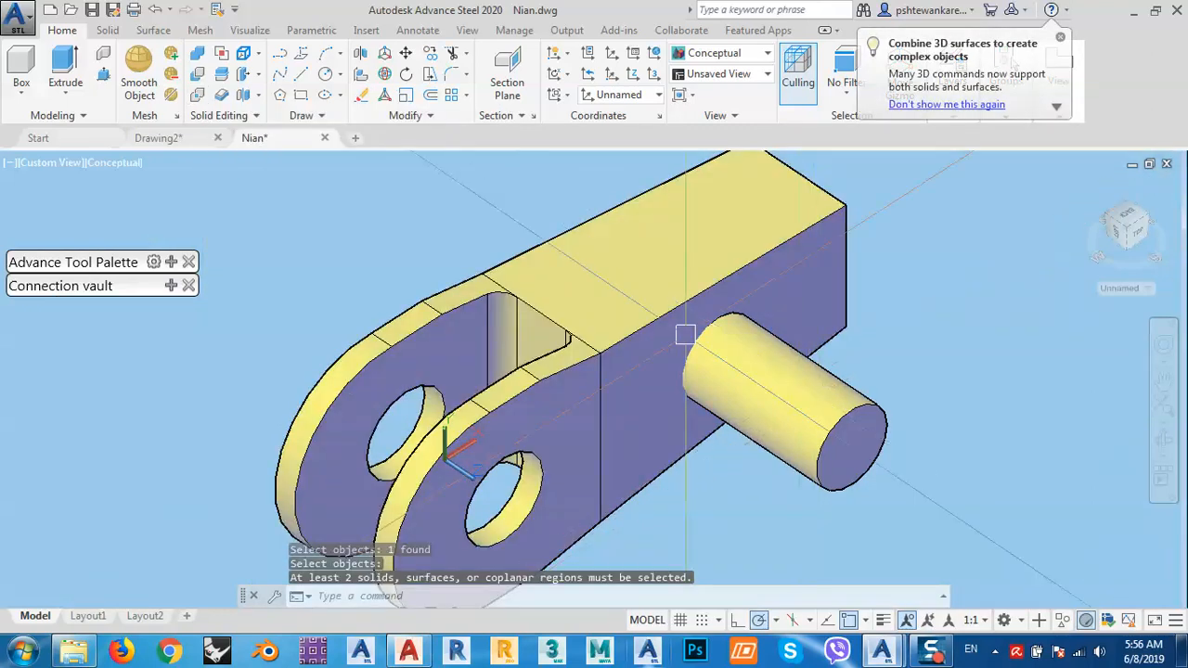
{"action": "left_click", "coordinate": [707, 444]}
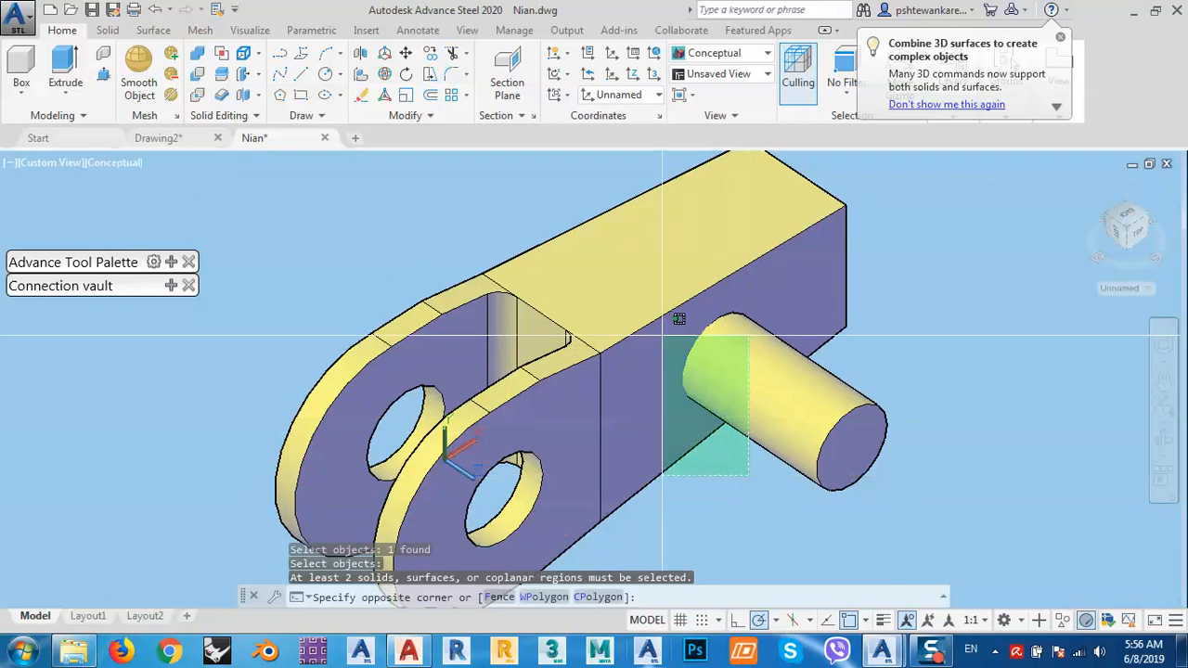
{"action": "left_click", "coordinate": [197, 96]}
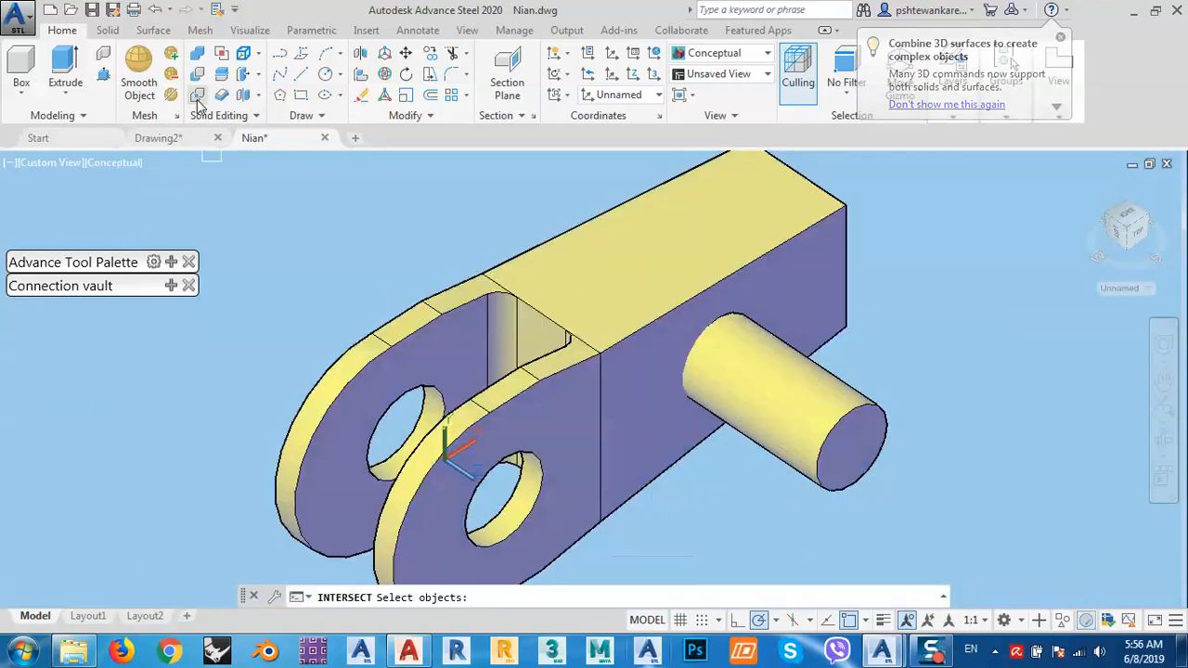
{"action": "left_click", "coordinate": [778, 383]}
{"action": "key", "text": "Return"}
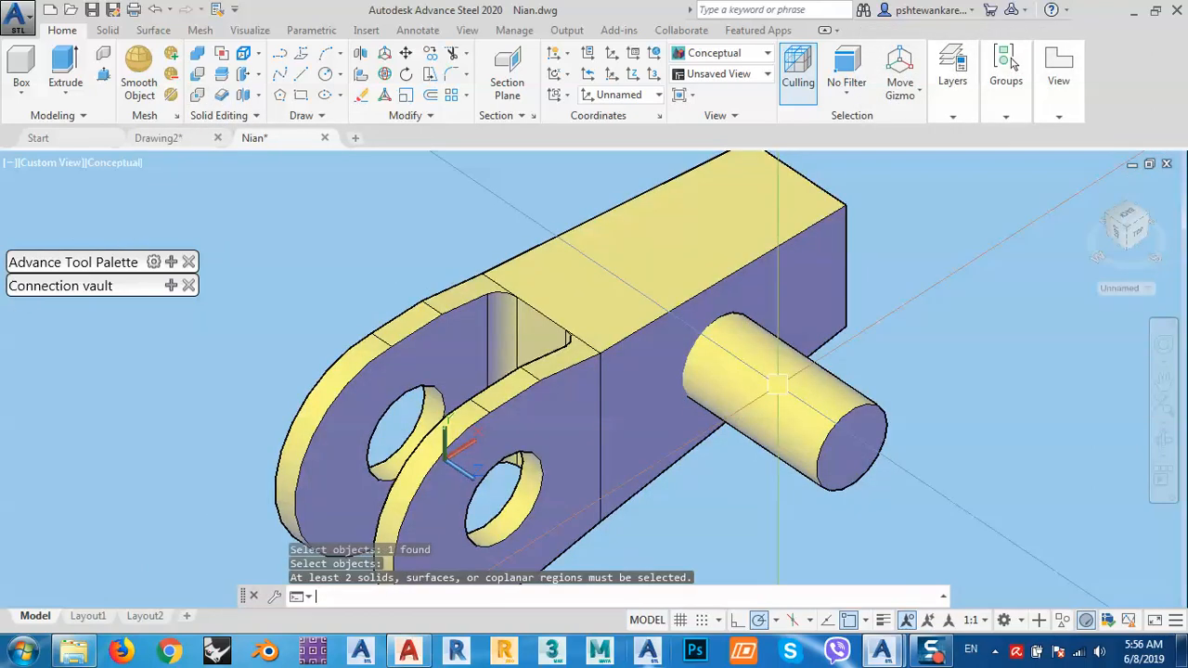
{"action": "left_click", "coordinate": [197, 97]}
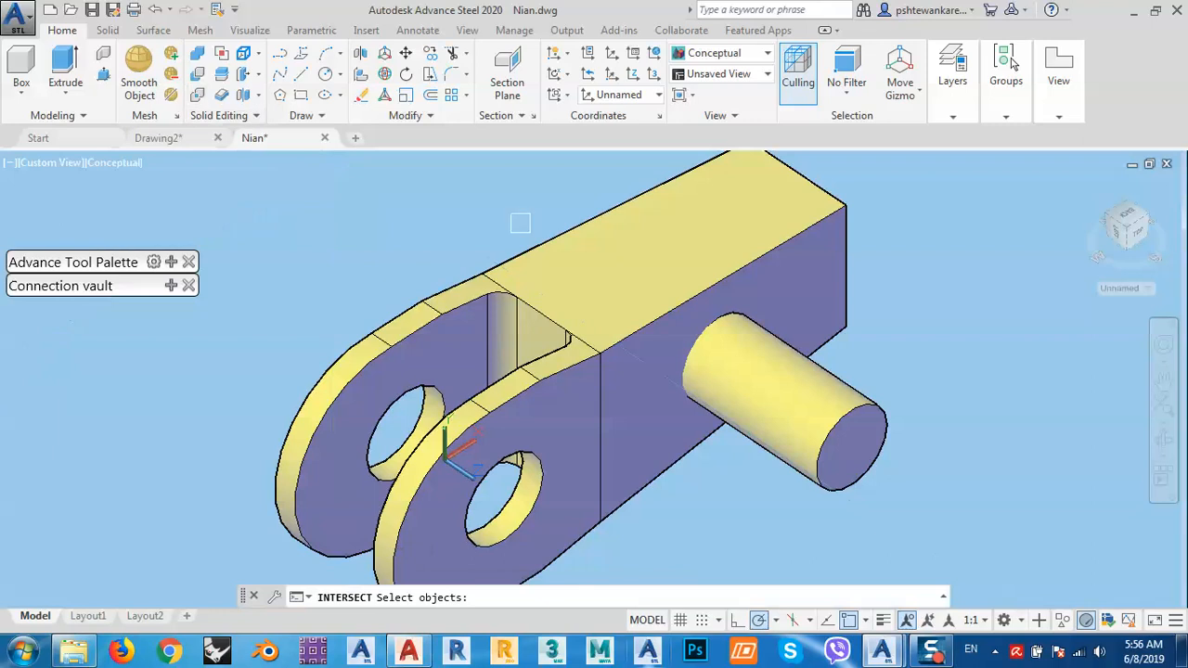
{"action": "left_click", "coordinate": [631, 260]}
{"action": "key", "text": "Return"}
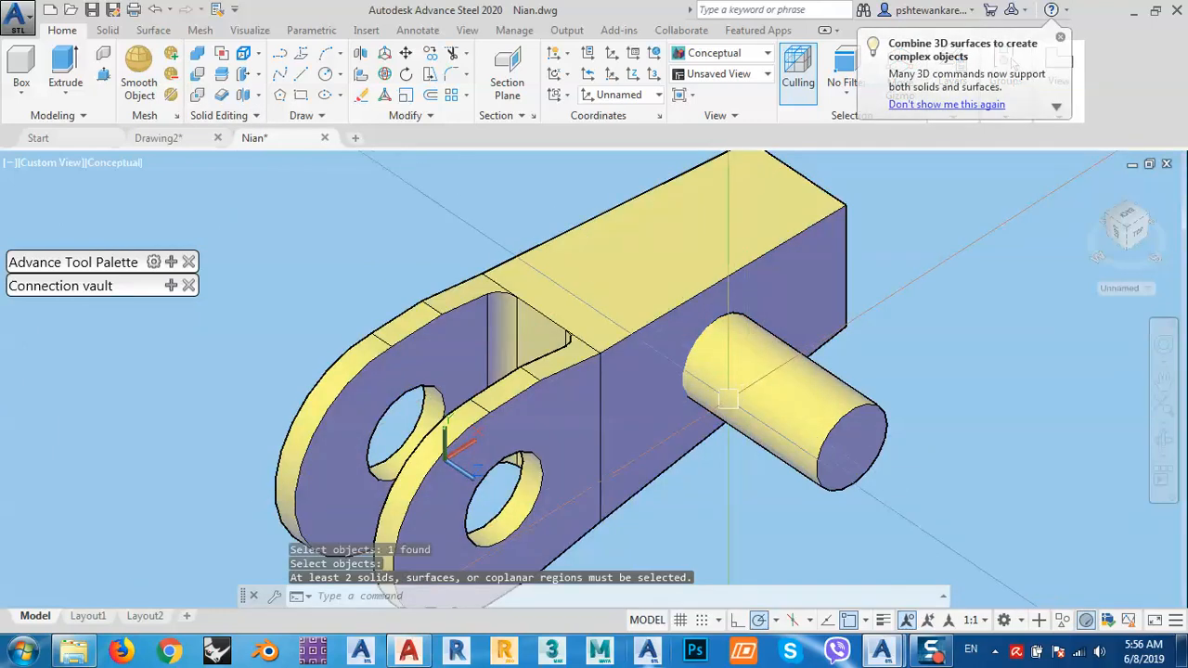
{"action": "middle_click_drag", "start_coordinate": [728, 399], "coordinate": [828, 447], "text": "shift"}
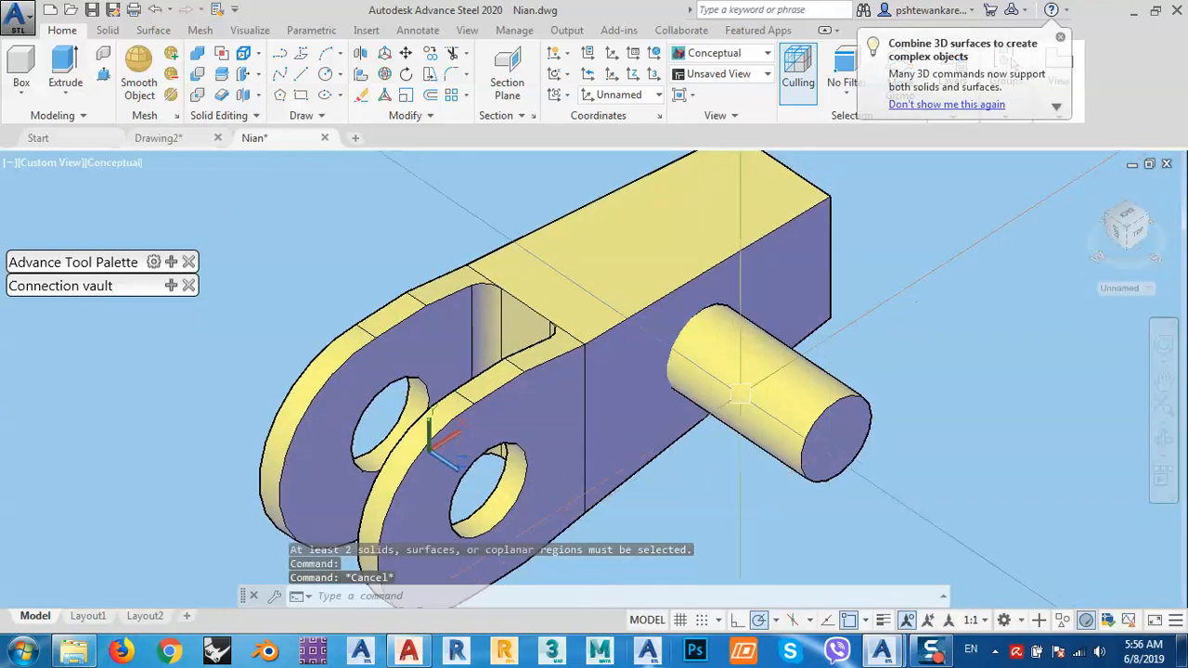
Union the clevis block and its projecting cylinder into a single solid and check that they select together.
{"action": "middle_click_drag", "start_coordinate": [770, 409], "coordinate": [767, 446], "text": "shift"}
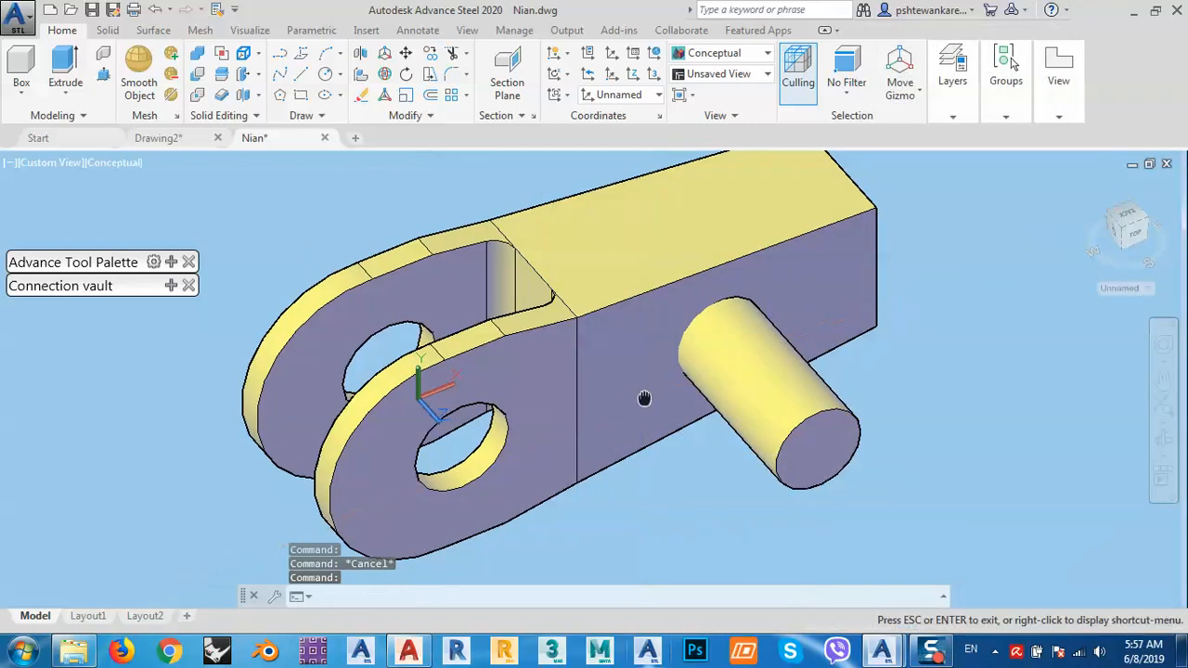
{"action": "scroll", "coordinate": [650, 362], "scroll_direction": "down", "scroll_amount": 2}
{"action": "left_click", "coordinate": [830, 478]}
{"action": "left_click", "coordinate": [609, 267]}
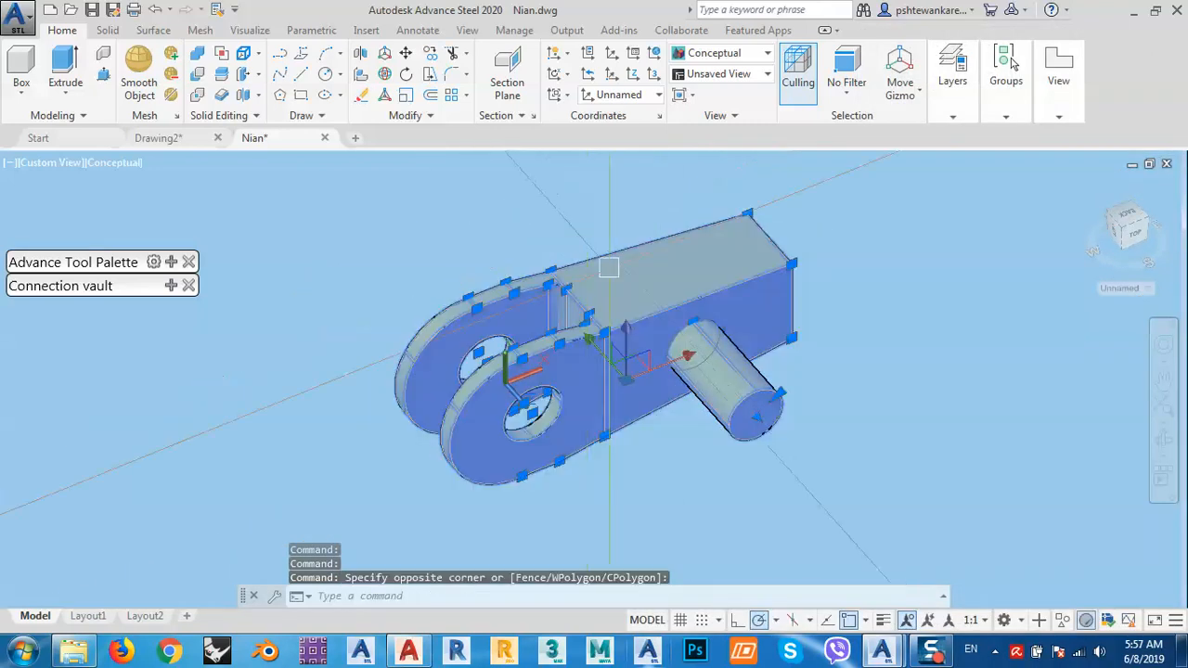
{"action": "type", "text": "UNI"}
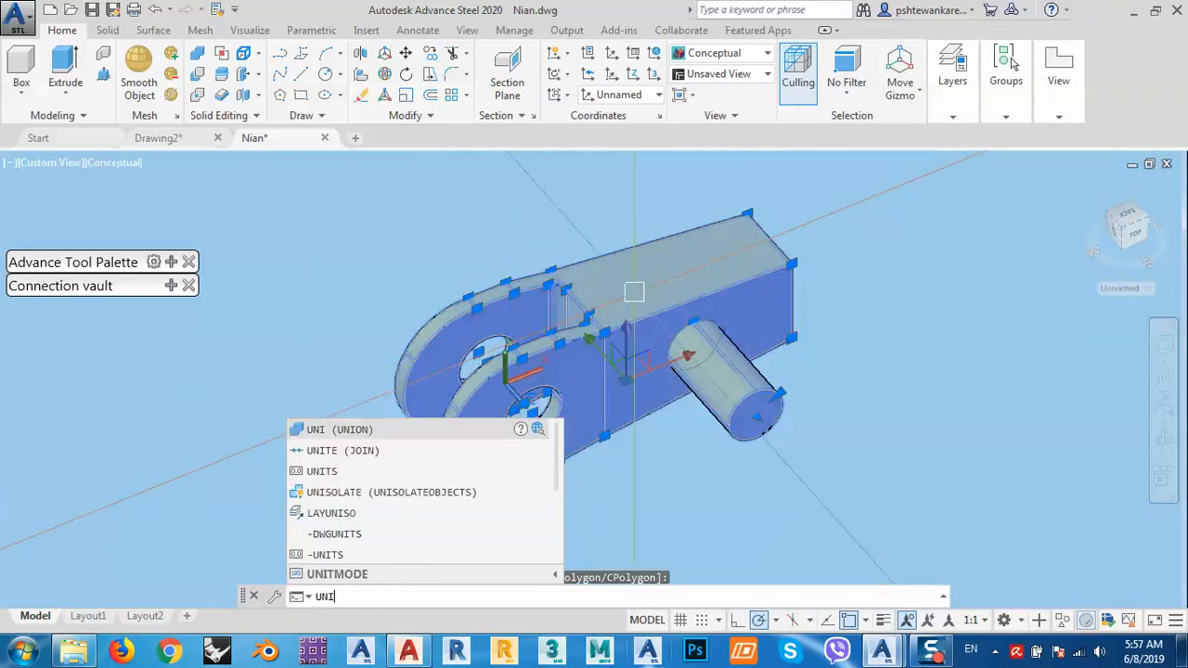
{"action": "key", "text": "Return"}
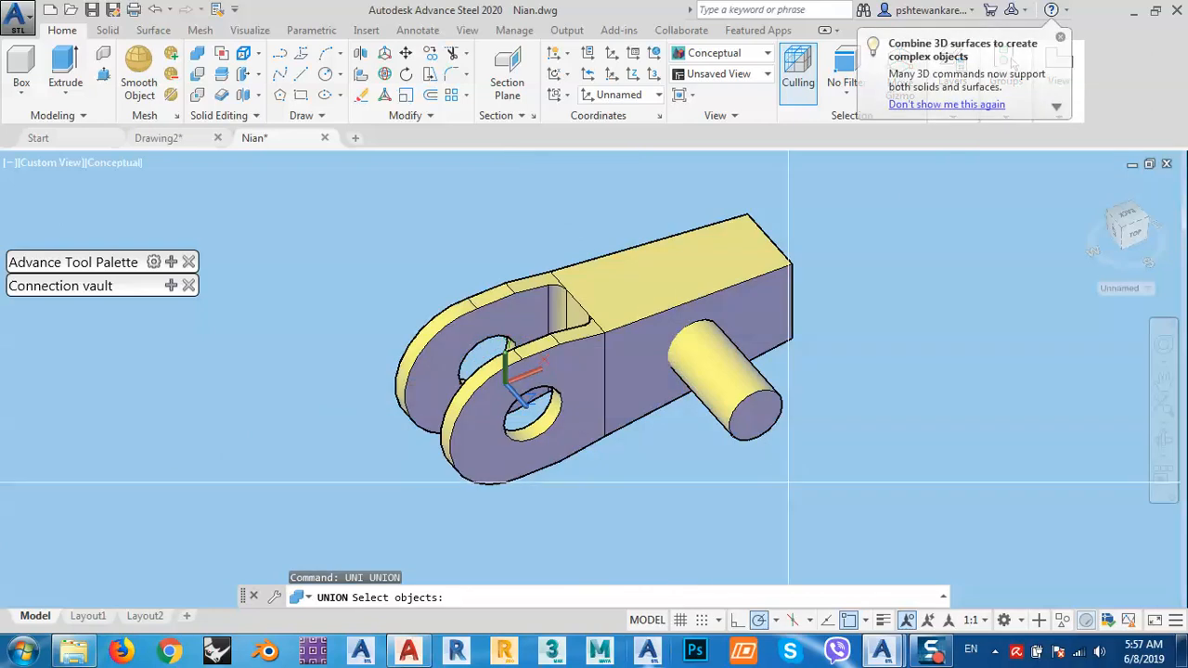
{"action": "left_click", "coordinate": [624, 276]}
{"action": "key", "text": "Return"}
{"action": "left_click", "coordinate": [664, 348]}
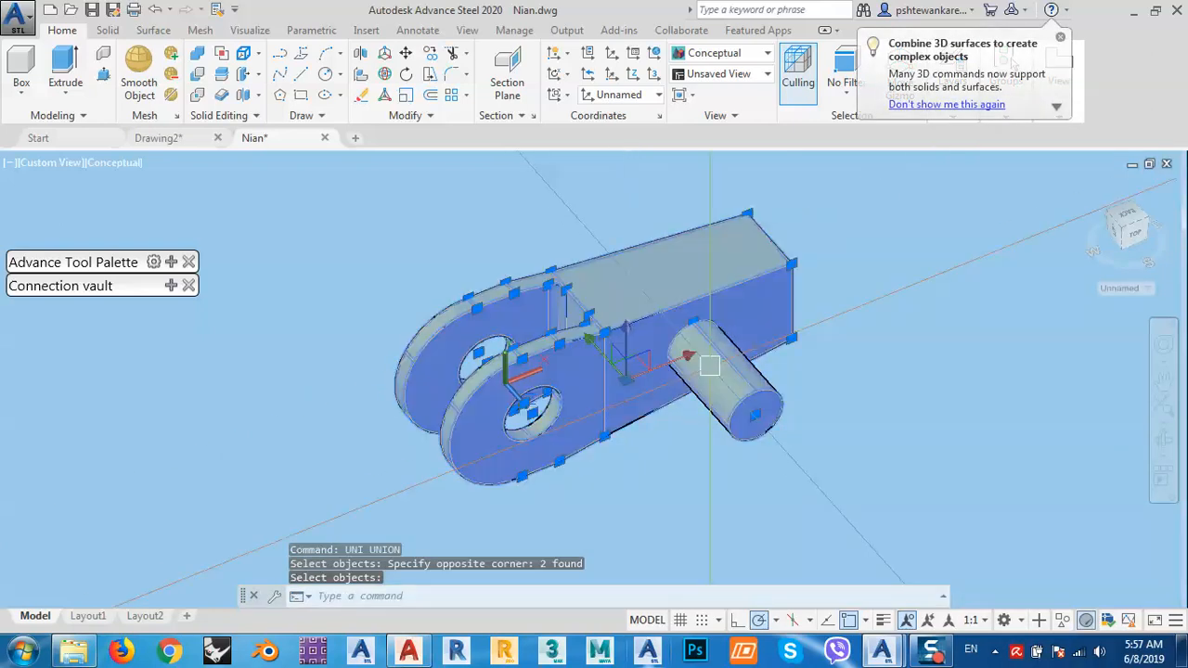
{"action": "key", "text": "Escape"}
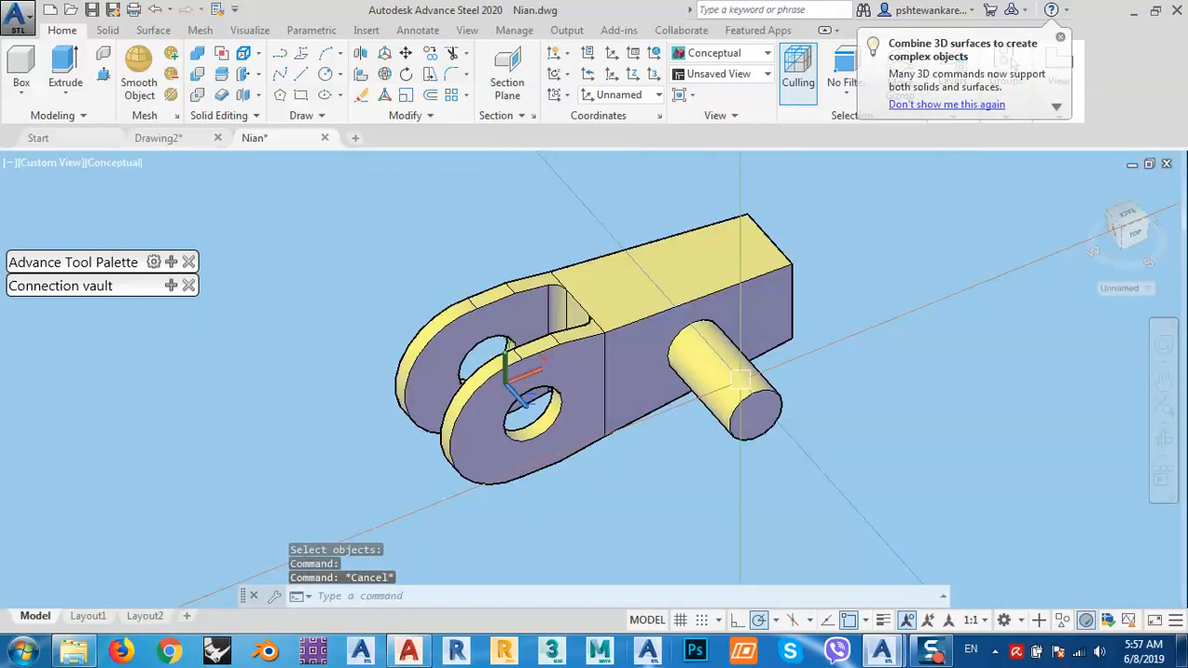
Draw a small circle centred on the projecting cylinder's free end face, well inside its edge.
{"action": "middle_click_drag", "start_coordinate": [772, 436], "coordinate": [734, 459], "text": "shift"}
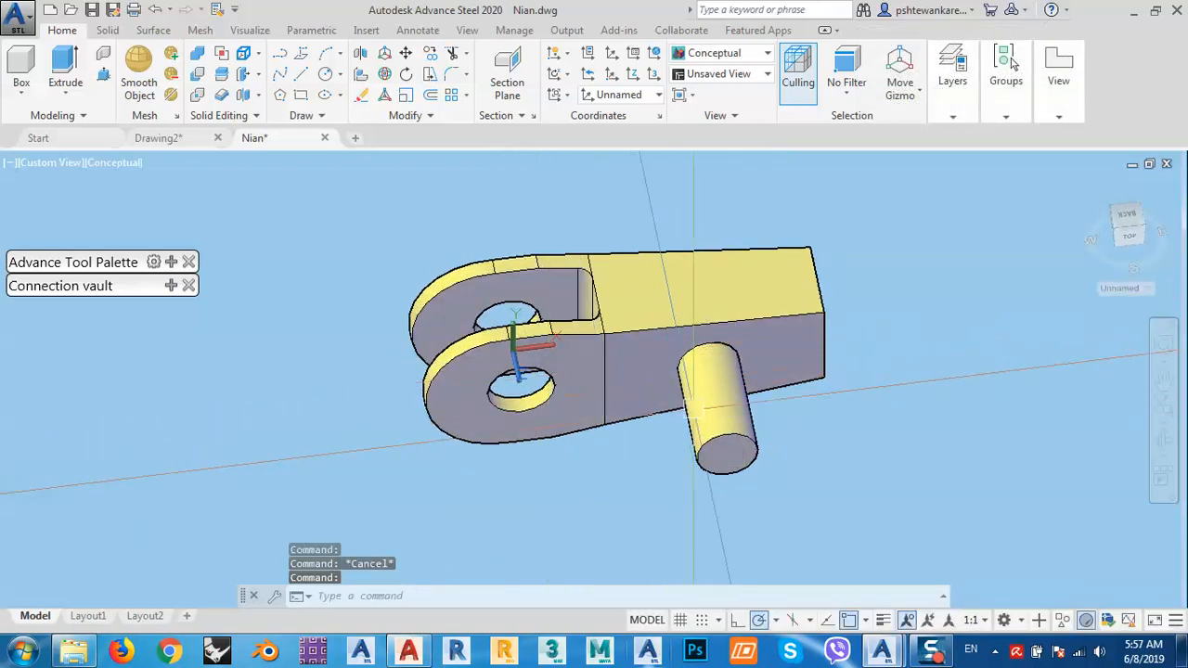
{"action": "middle_click_drag", "start_coordinate": [694, 407], "coordinate": [652, 405], "text": "shift"}
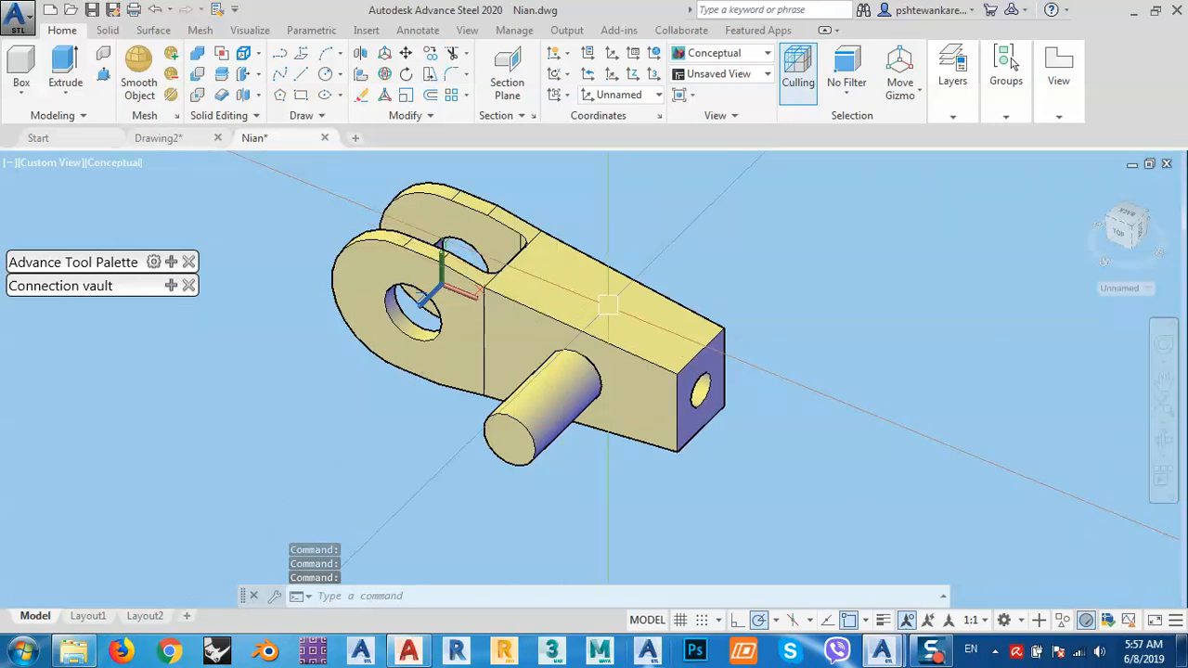
{"action": "middle_click_drag", "start_coordinate": [516, 449], "coordinate": [496, 406], "text": "shift"}
{"action": "left_click", "coordinate": [325, 74]}
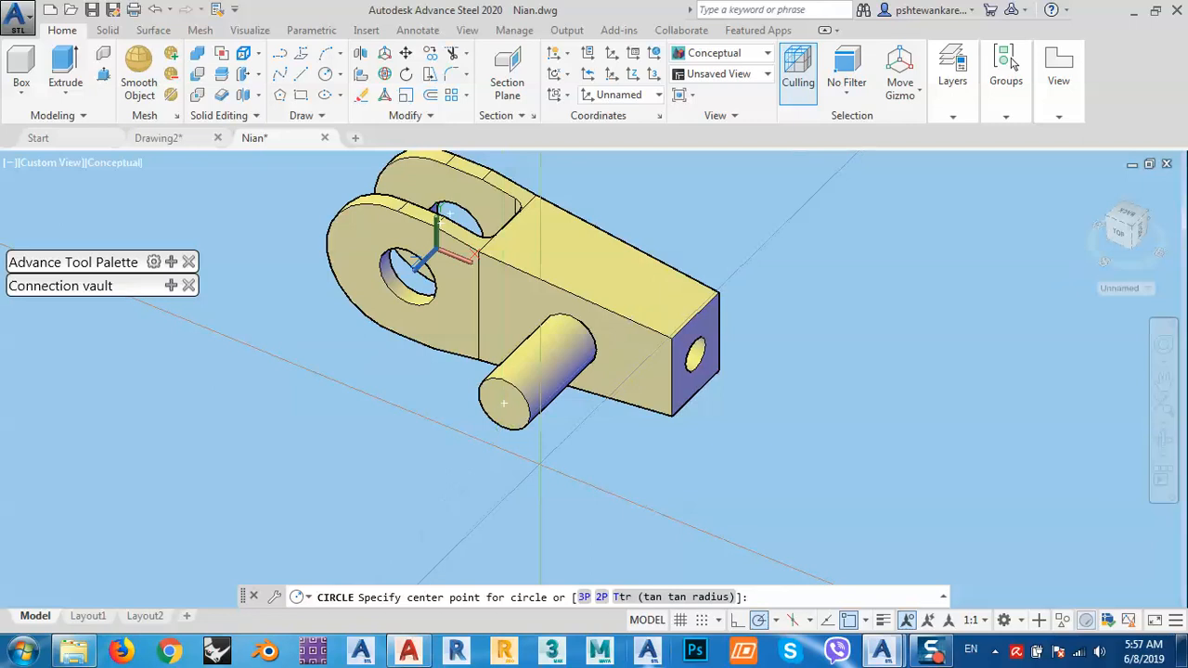
{"action": "left_click", "coordinate": [503, 403]}
{"action": "scroll", "coordinate": [503, 403], "scroll_direction": "up", "scroll_amount": 4}
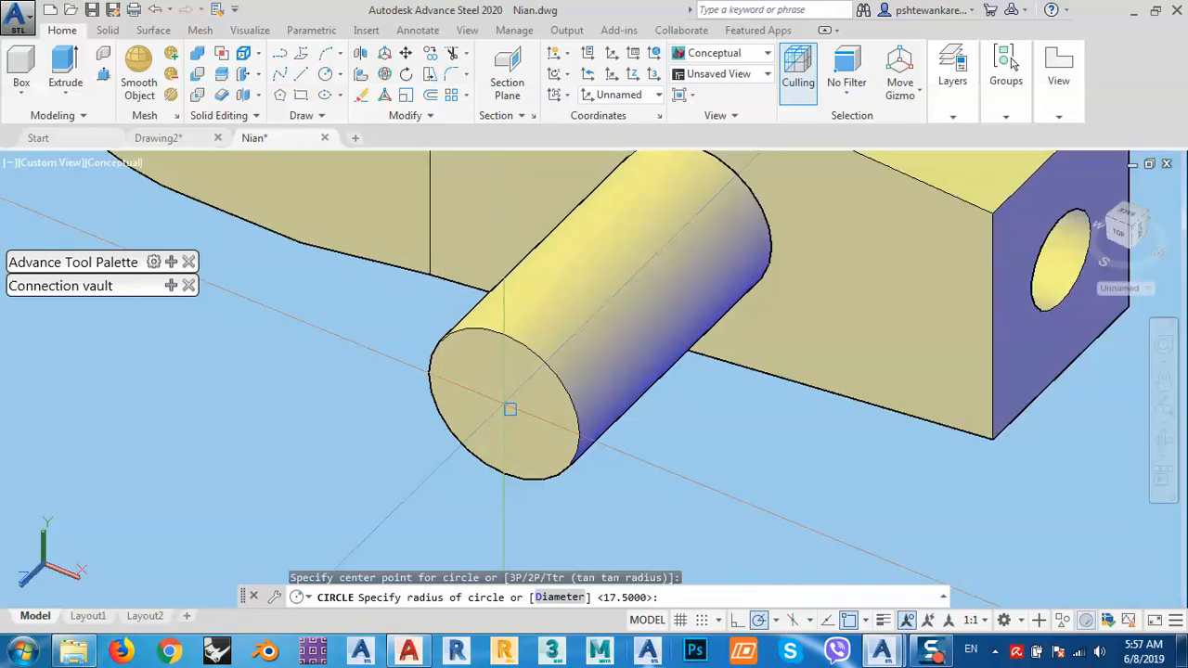
{"action": "left_click", "coordinate": [510, 409]}
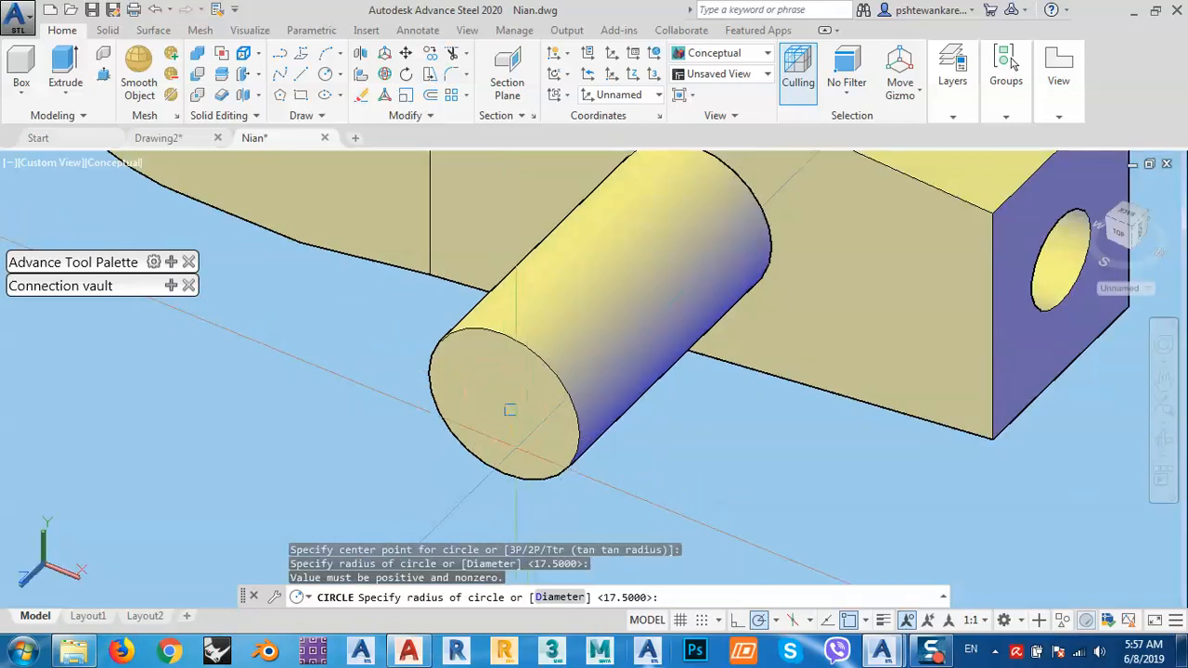
{"action": "left_click", "coordinate": [524, 429]}
{"action": "left_click", "coordinate": [524, 435]}
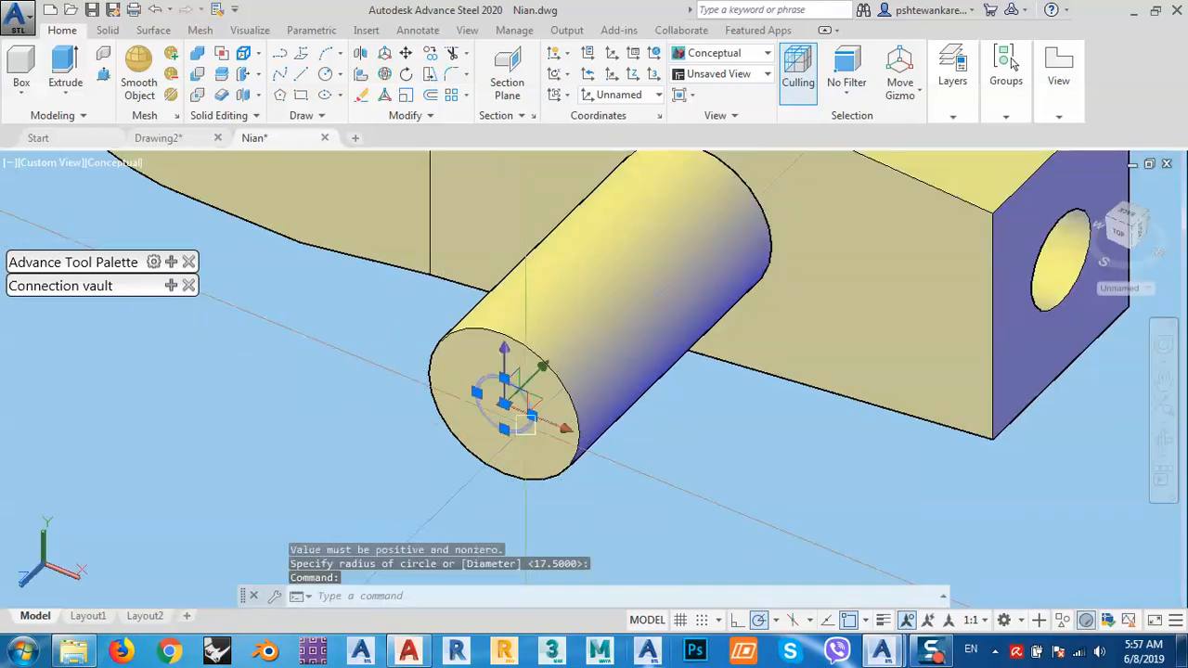
Extrude the small circle outward from the cylinder's end face into a thin coaxial rod.
{"action": "middle_click_drag", "start_coordinate": [579, 444], "coordinate": [598, 464]}
{"action": "scroll", "coordinate": [590, 414], "scroll_direction": "down", "scroll_amount": 2}
{"action": "key", "text": "Escape"}
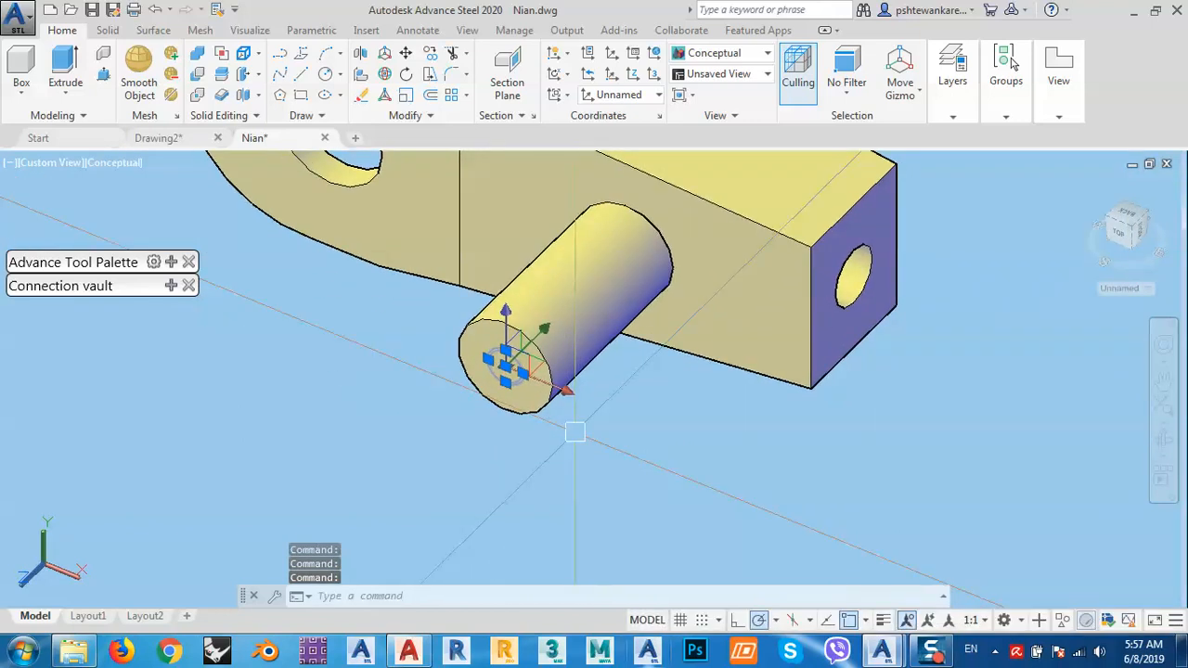
{"action": "type", "text": "E"}
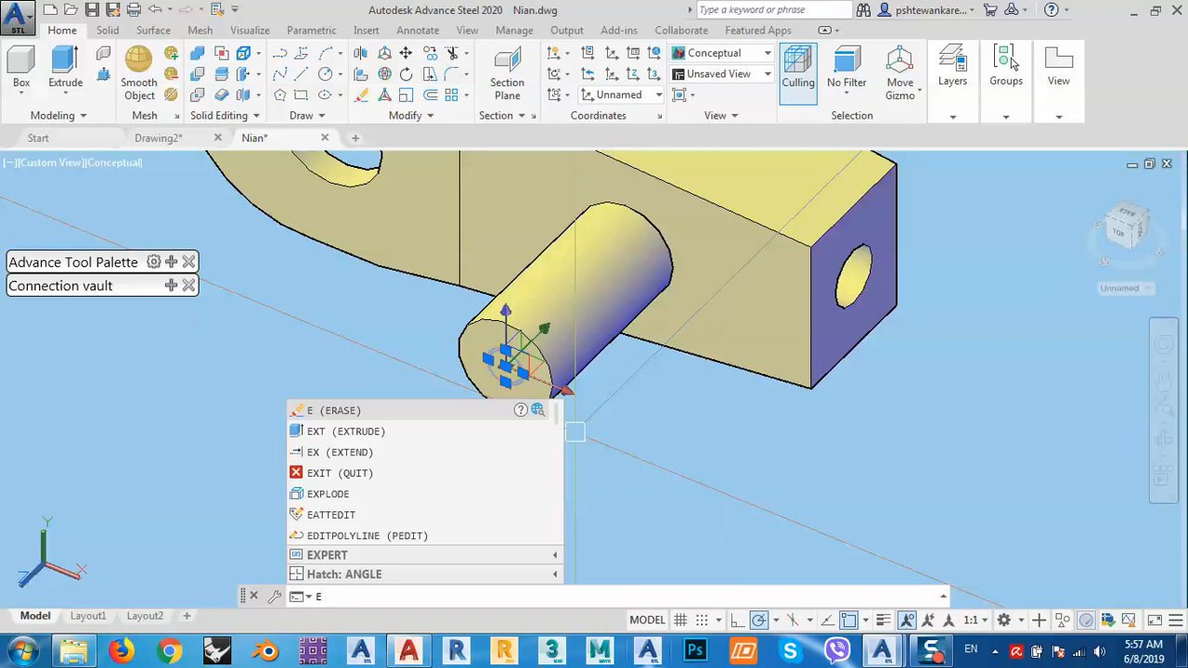
{"action": "type", "text": "XT"}
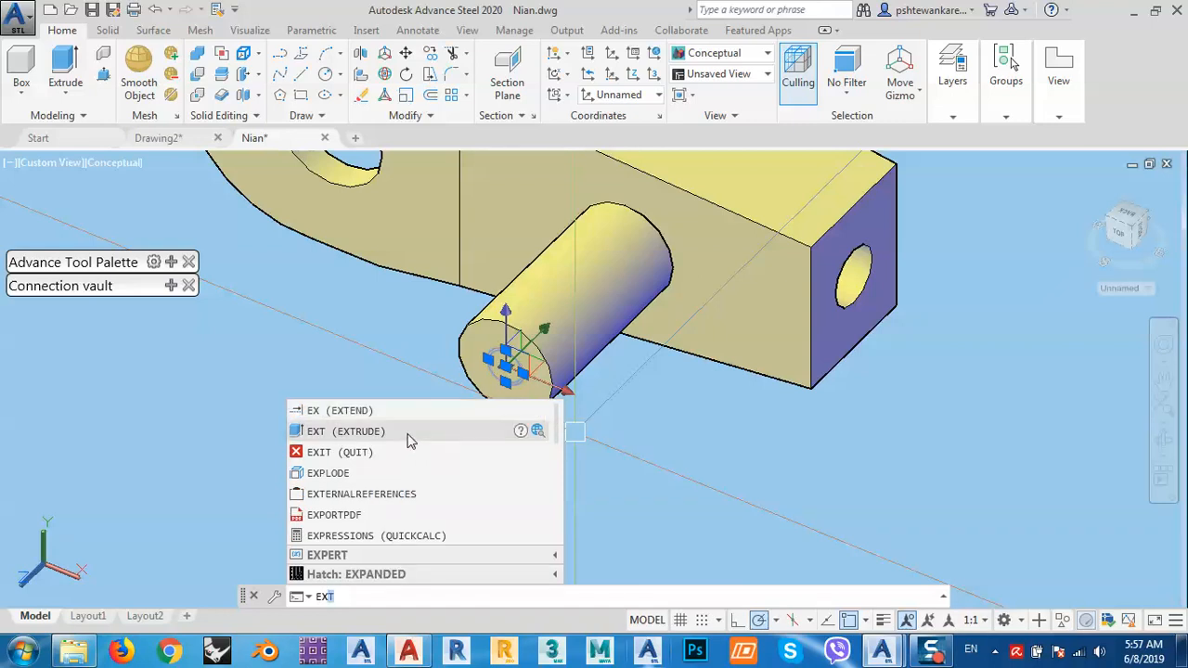
{"action": "left_click", "coordinate": [409, 432]}
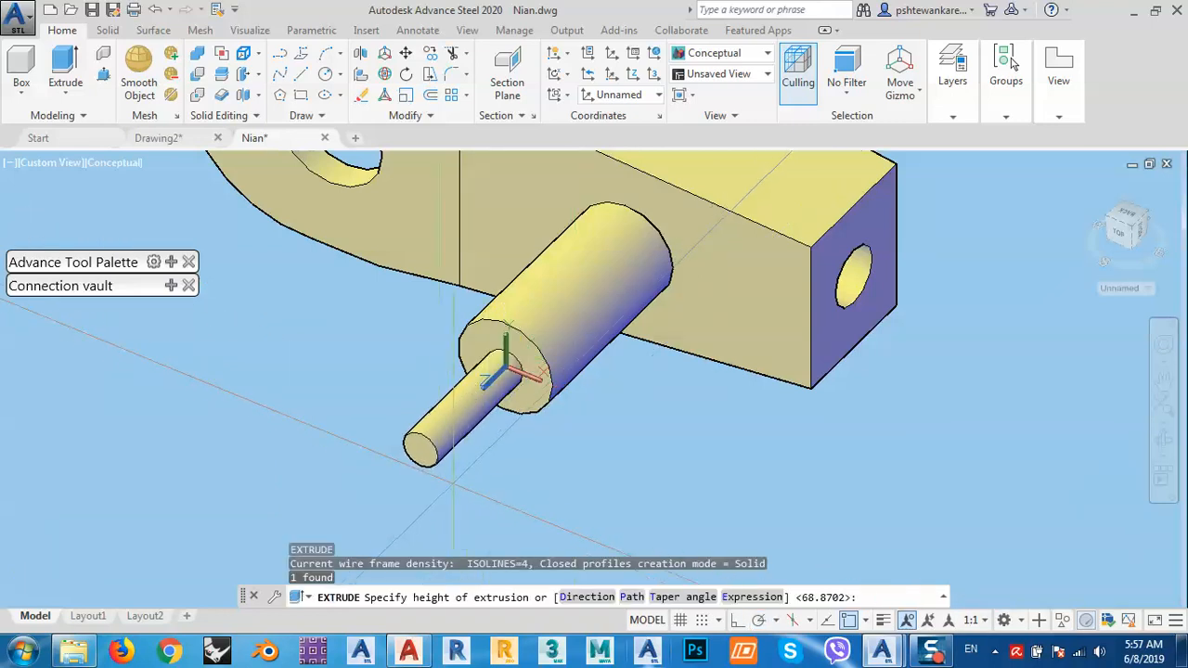
{"action": "left_click", "coordinate": [486, 469]}
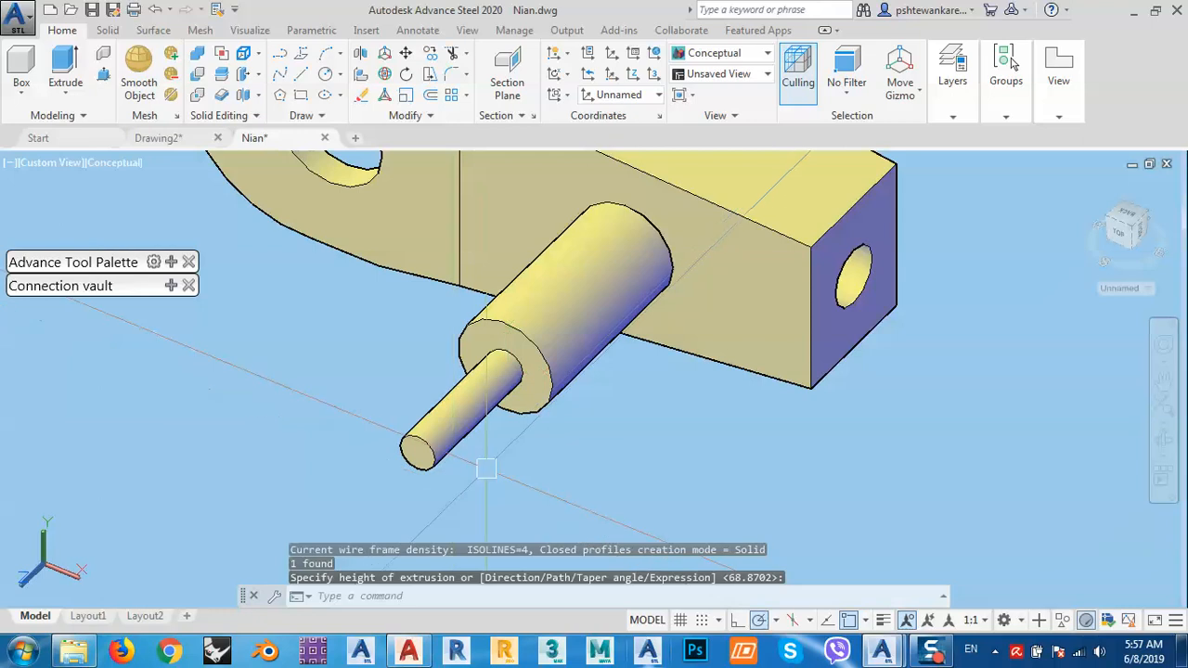
Move the thin rod inward along its axis so that it sits partly inside the larger cylinder.
{"action": "left_click", "coordinate": [428, 453]}
{"action": "middle_click_drag", "start_coordinate": [512, 483], "coordinate": [475, 462]}
{"action": "type", "text": "m"}
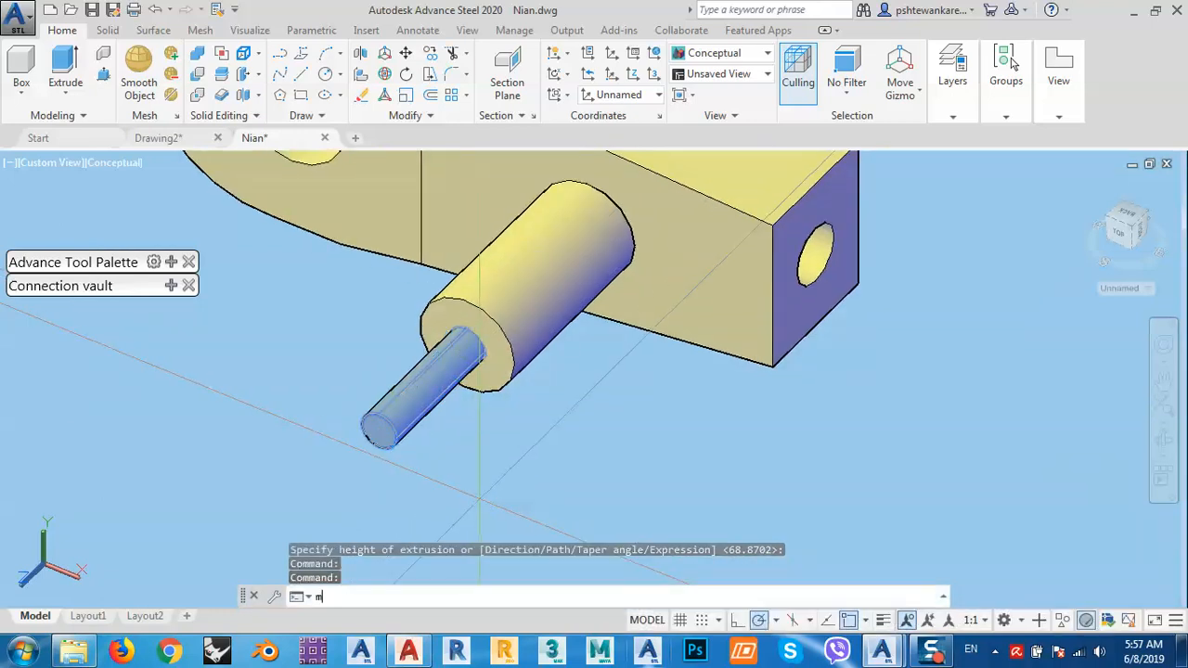
{"action": "key", "text": "Return"}
{"action": "left_click", "coordinate": [501, 480]}
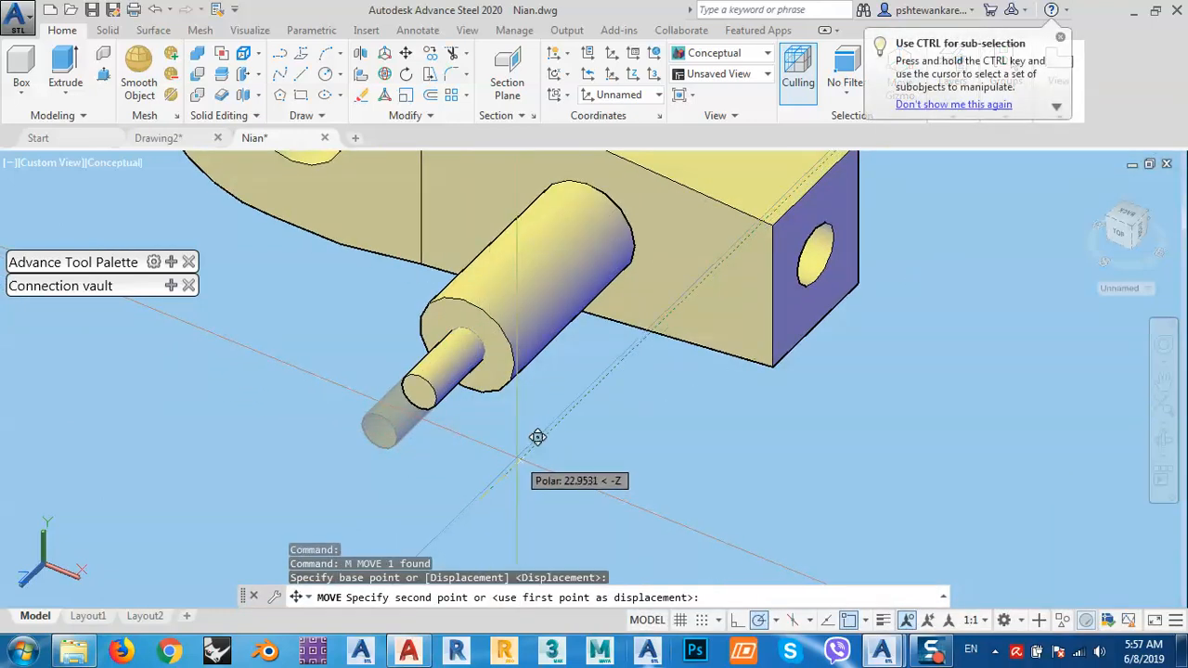
{"action": "left_click", "coordinate": [523, 455]}
{"action": "middle_click_drag", "start_coordinate": [471, 361], "coordinate": [493, 395]}
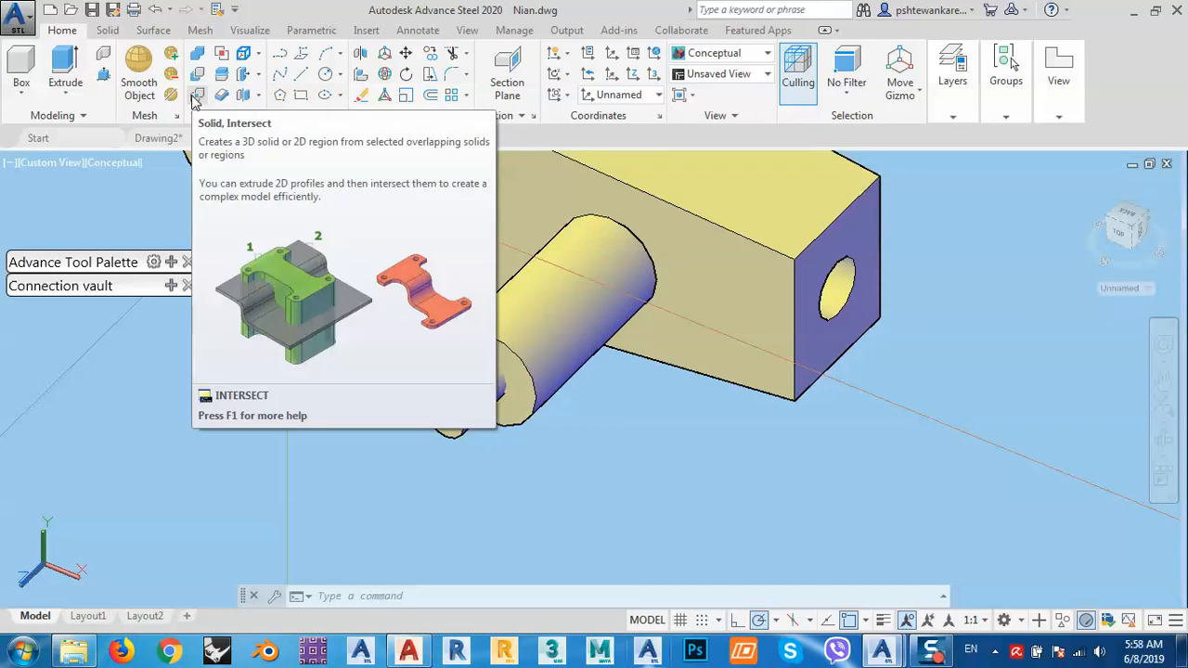
Try to apply the solid Intersect operation to the thin rod embedded in the cylinder's end.
{"action": "left_click", "coordinate": [194, 100]}
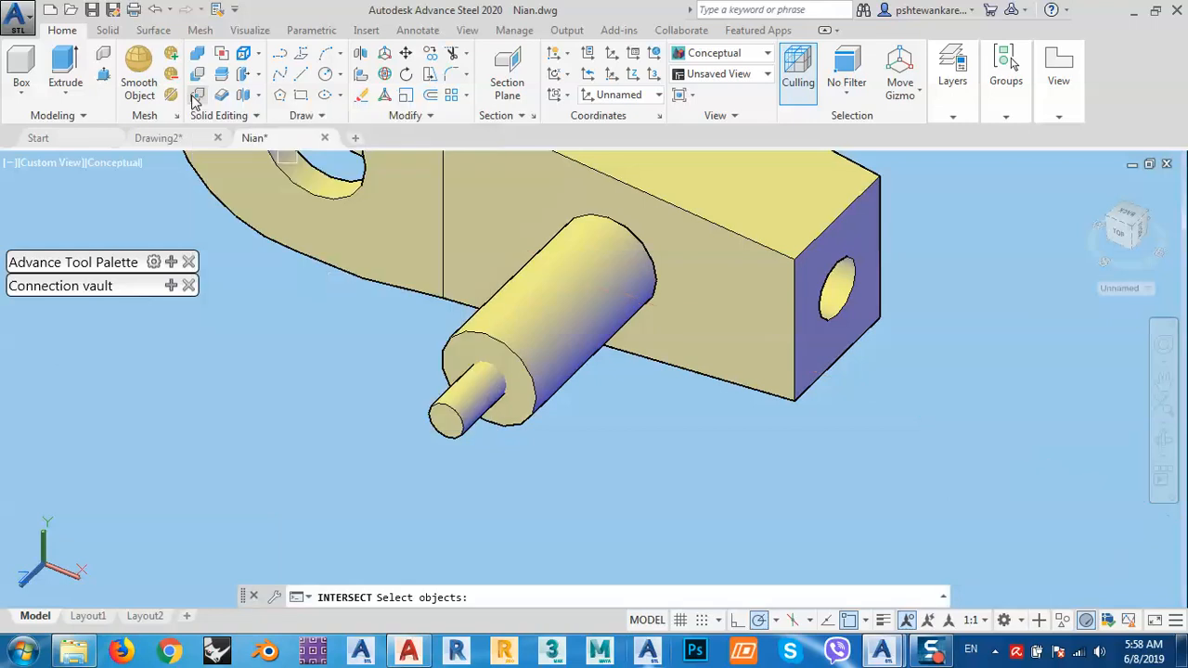
{"action": "left_click", "coordinate": [453, 407]}
{"action": "key", "text": "Return"}
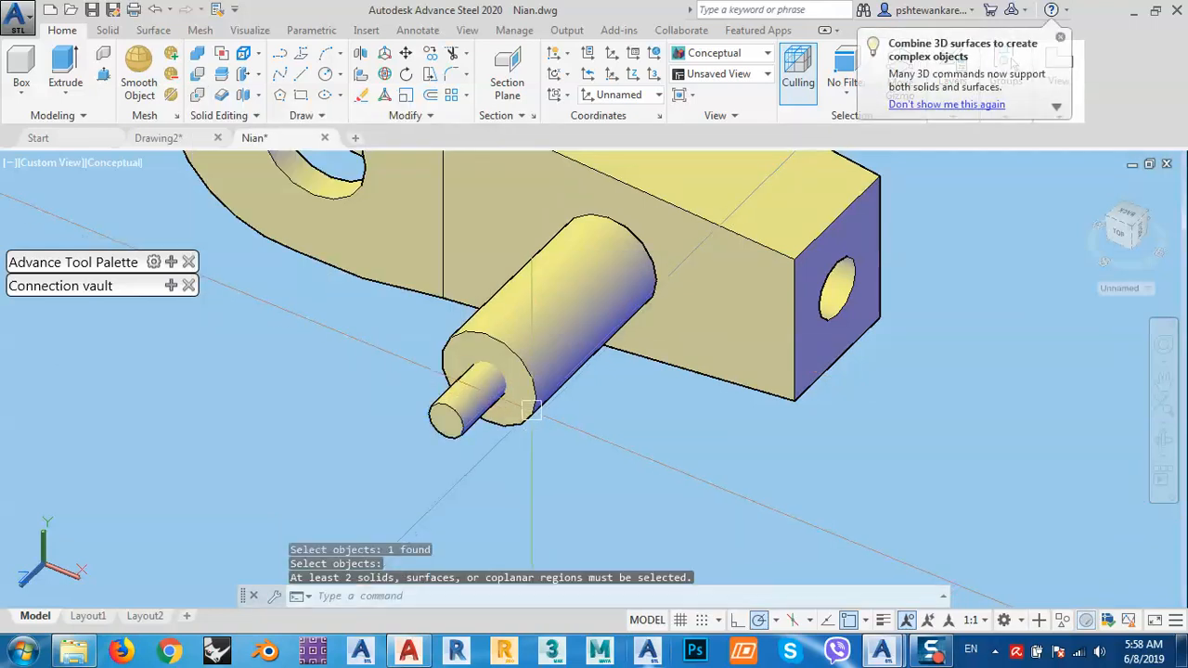
Retry the solid Intersect operation on the thin rod and the larger cylinder it is embedded in.
{"action": "left_click", "coordinate": [458, 422]}
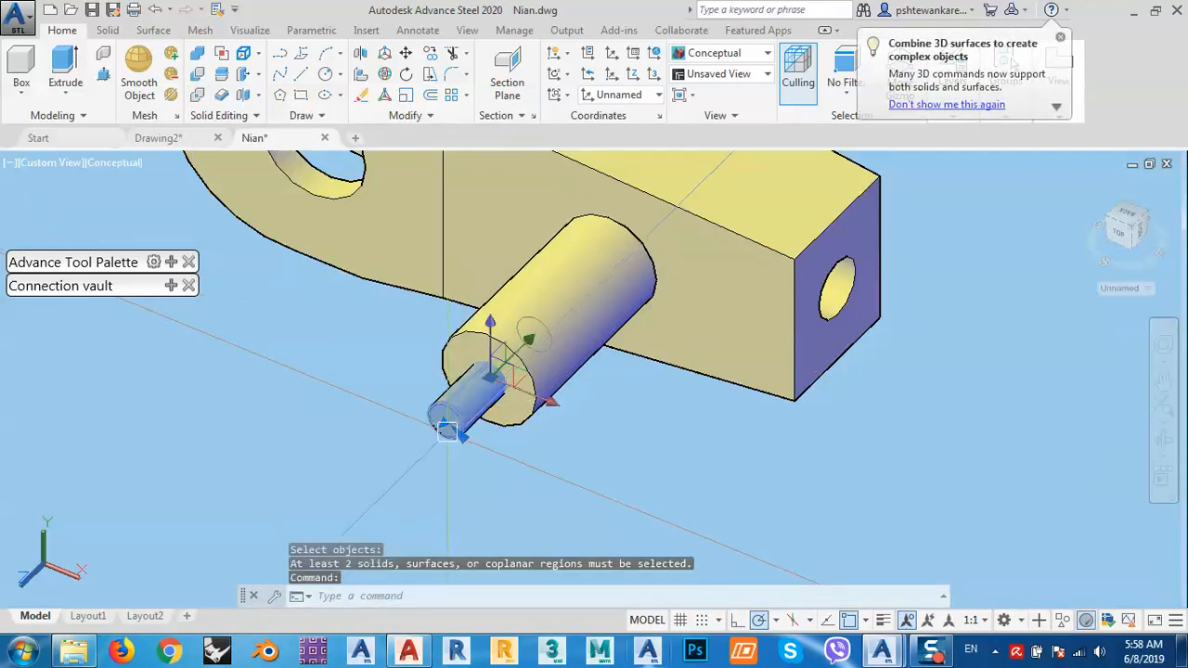
{"action": "left_click", "coordinate": [194, 100]}
{"action": "left_click", "coordinate": [504, 341]}
{"action": "key", "text": "Return"}
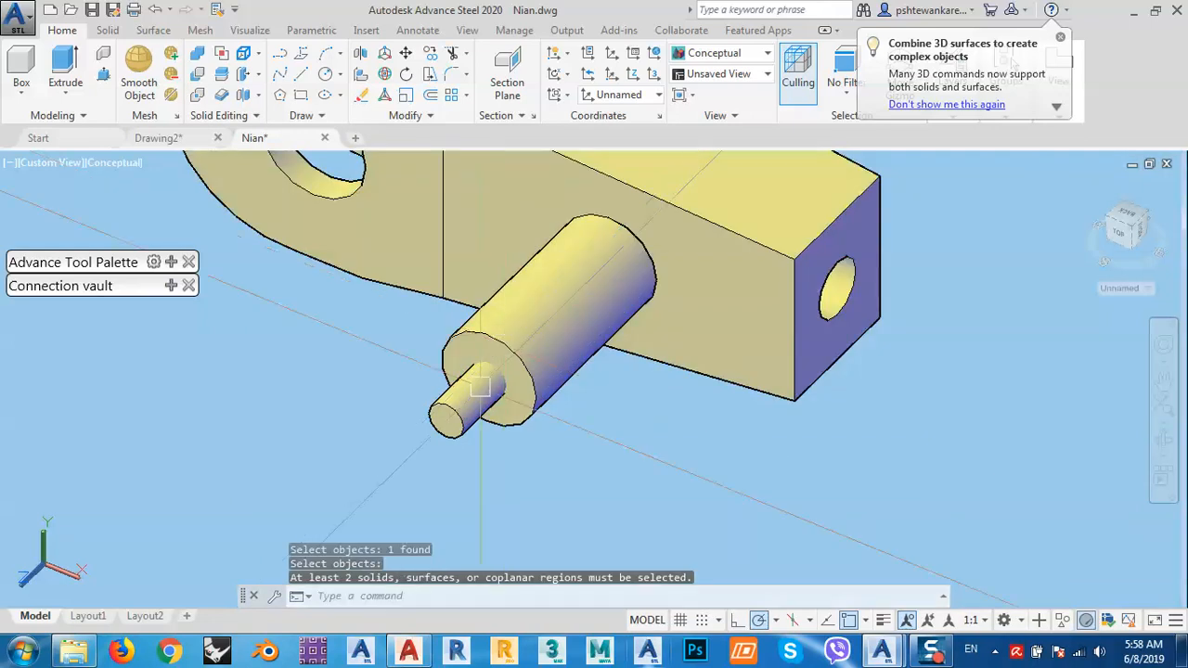
{"action": "left_click", "coordinate": [458, 410]}
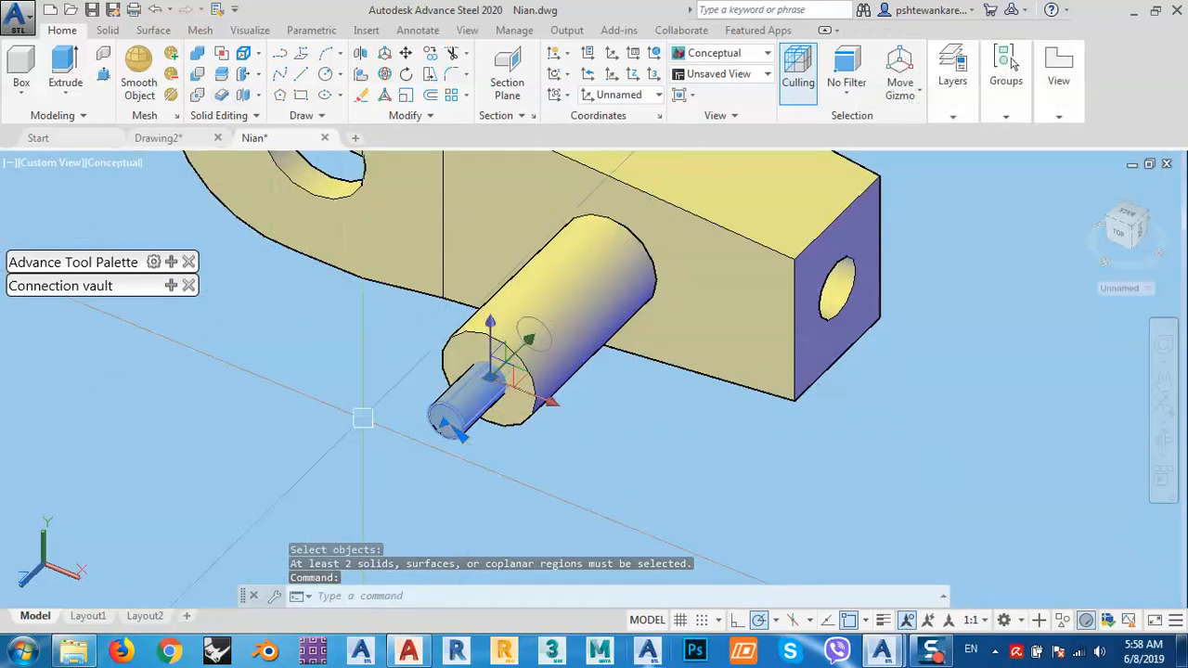
{"action": "key", "text": "Escape"}
Union the thin rod with the clevis block and its projecting cylinder into a single solid.
{"action": "left_click", "coordinate": [557, 467]}
{"action": "left_click", "coordinate": [466, 413]}
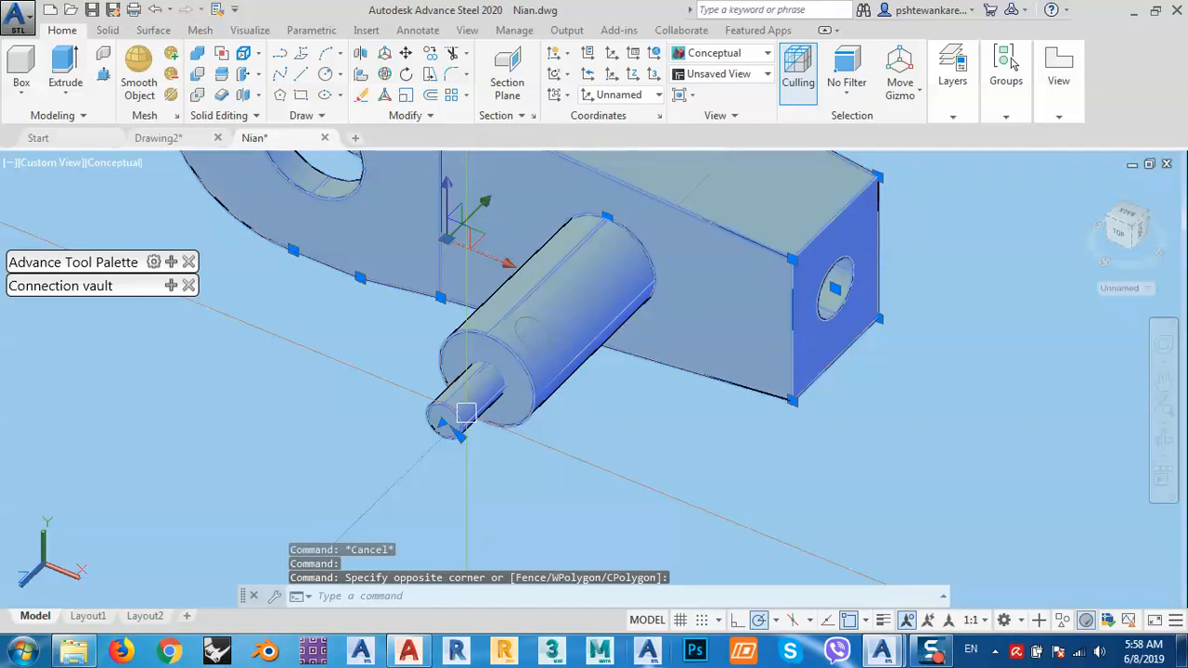
{"action": "type", "text": "uni"}
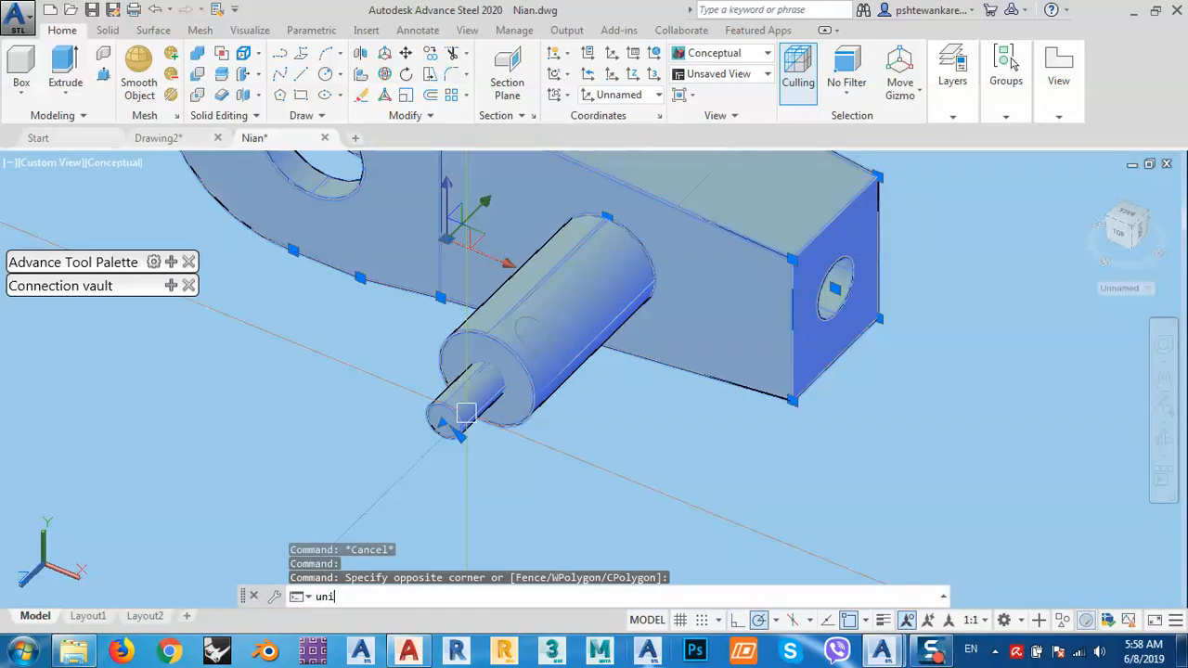
{"action": "type", "text": "on"}
{"action": "key", "text": "Return"}
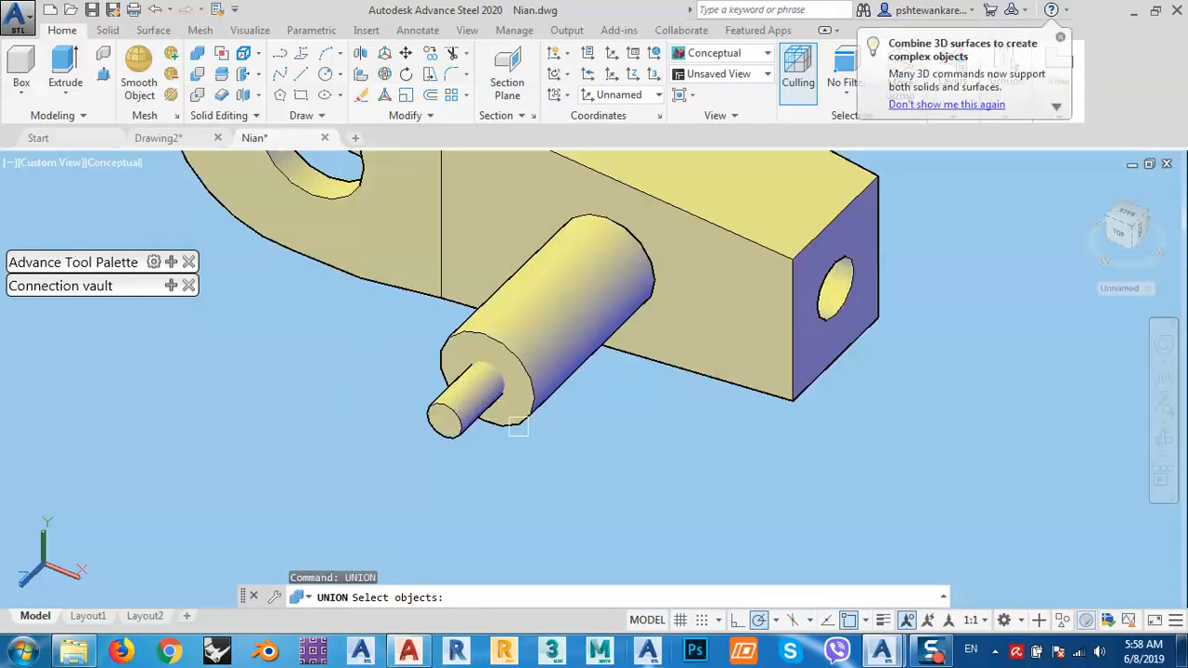
{"action": "left_click", "coordinate": [549, 459]}
{"action": "left_click", "coordinate": [451, 368]}
{"action": "key", "text": "Return"}
{"action": "left_click", "coordinate": [474, 397]}
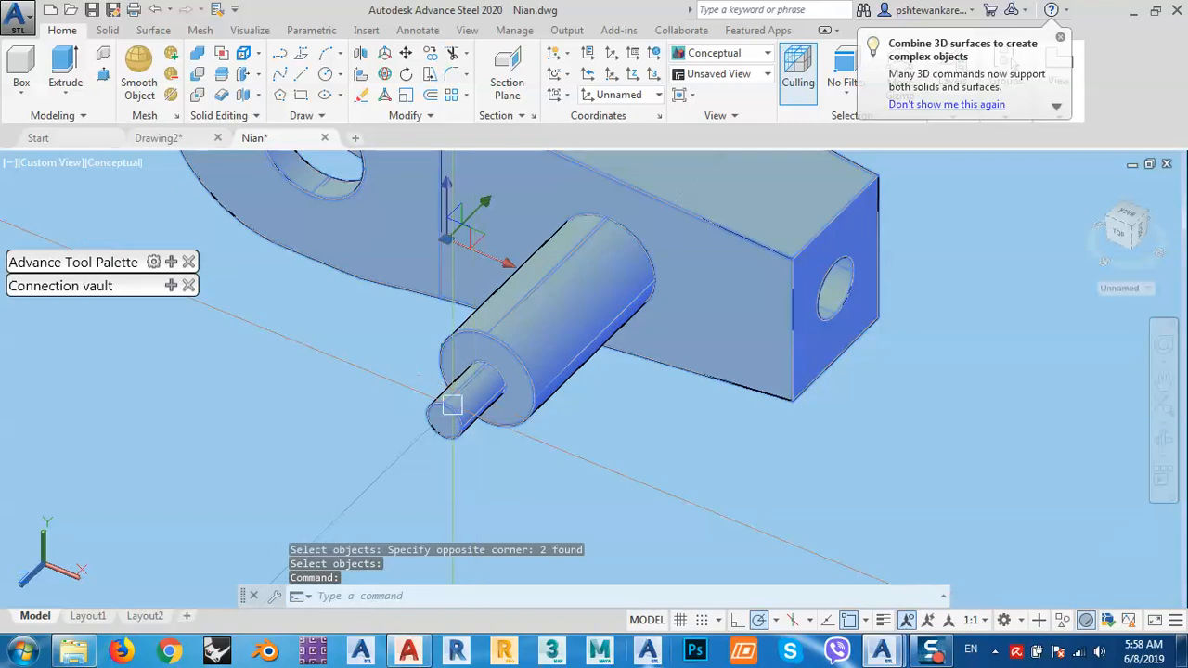
{"action": "scroll", "coordinate": [451, 404], "scroll_direction": "down", "scroll_amount": 4}
{"action": "key", "text": "Escape"}
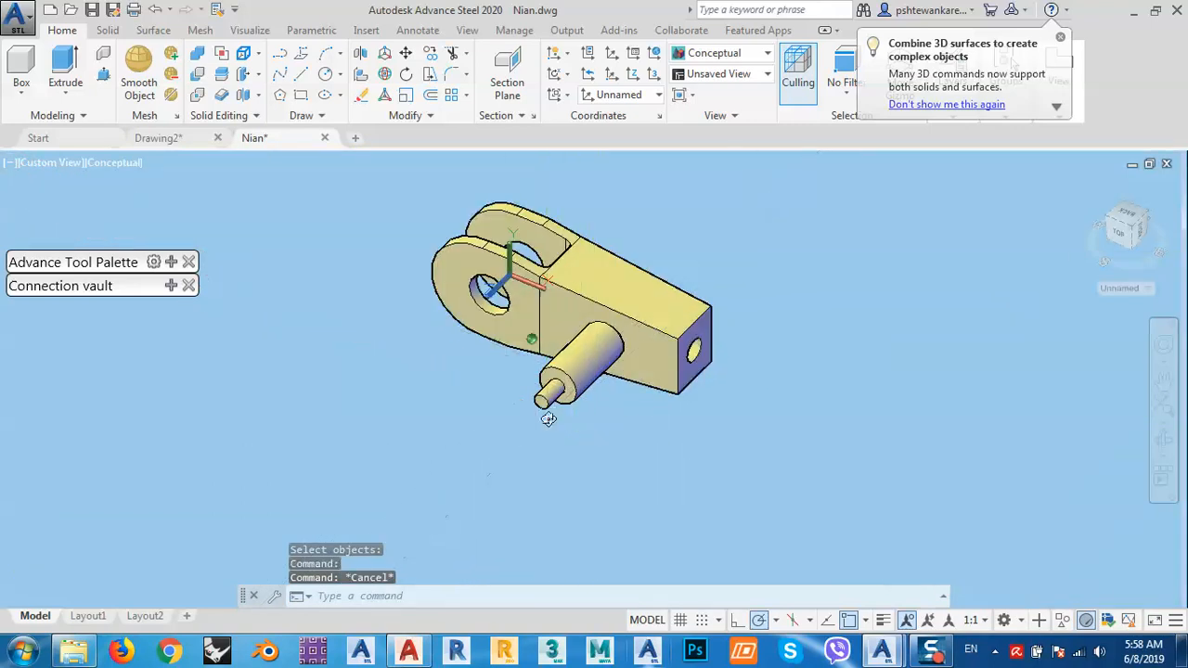
{"action": "middle_click_drag", "start_coordinate": [549, 418], "coordinate": [615, 380], "text": "shift"}
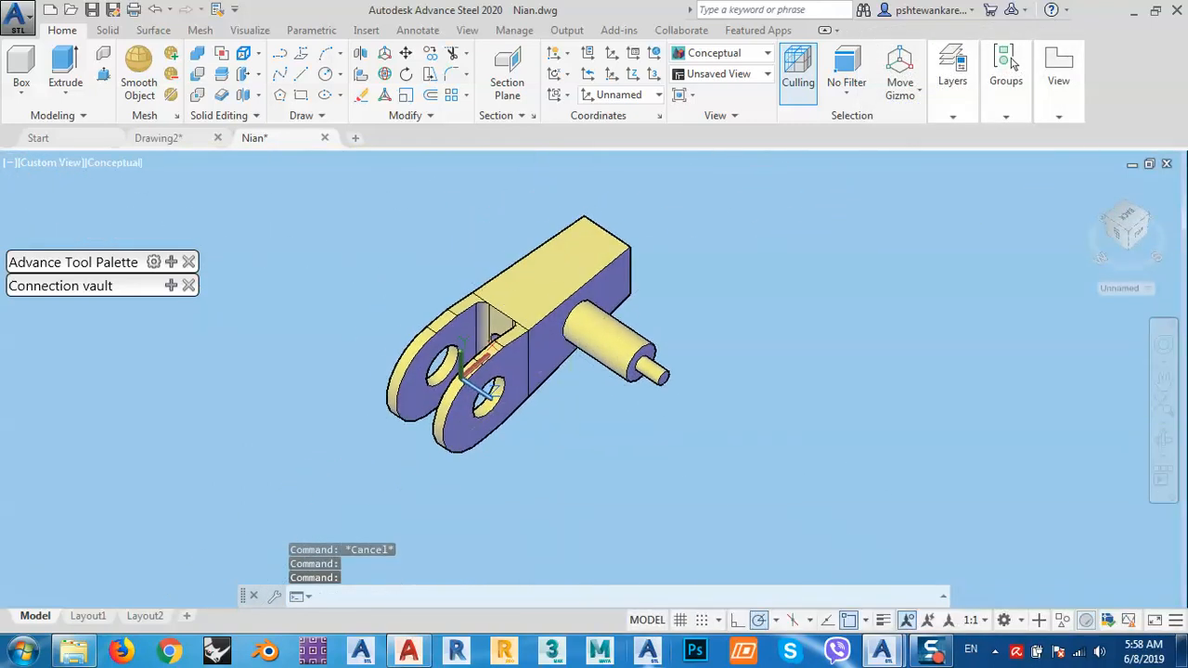
Close the Nian drawing and save its changes.
{"action": "right_click", "coordinate": [307, 139]}
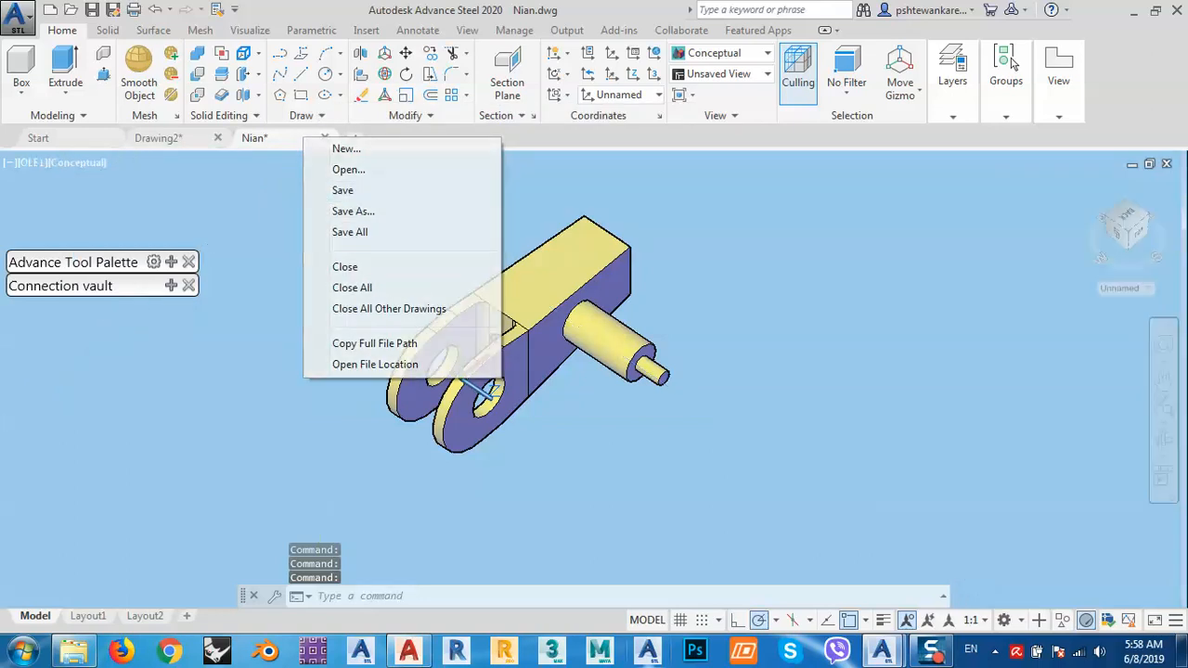
{"action": "key", "text": "Escape"}
{"action": "left_click", "coordinate": [325, 137]}
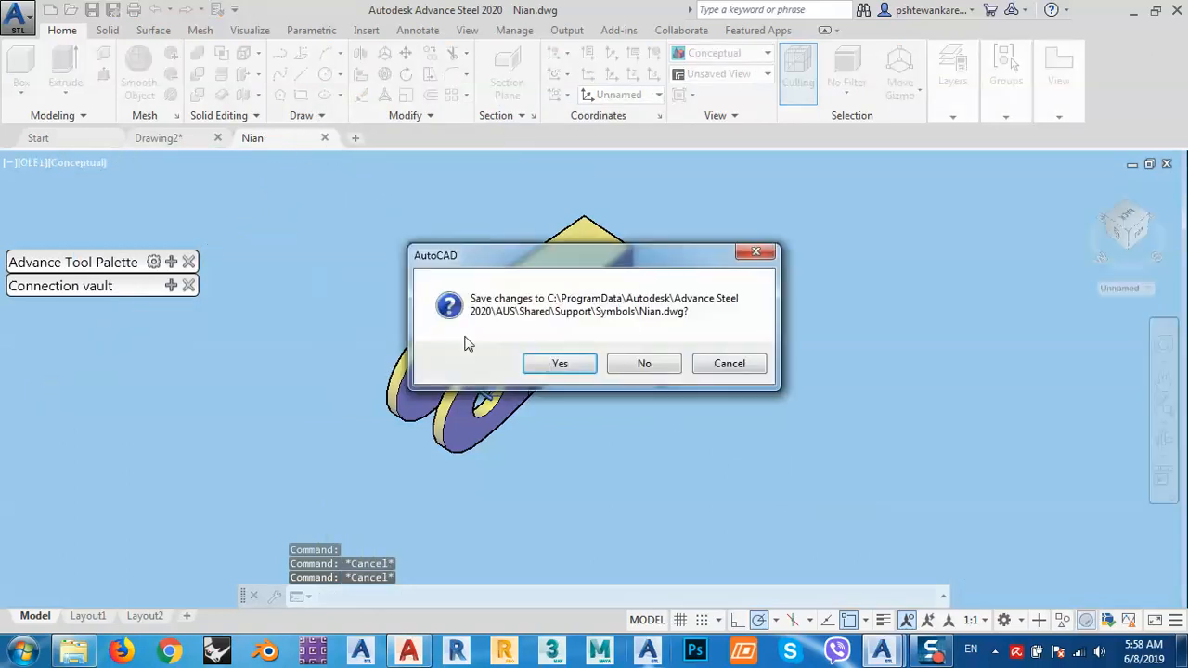
{"action": "left_click", "coordinate": [557, 363]}
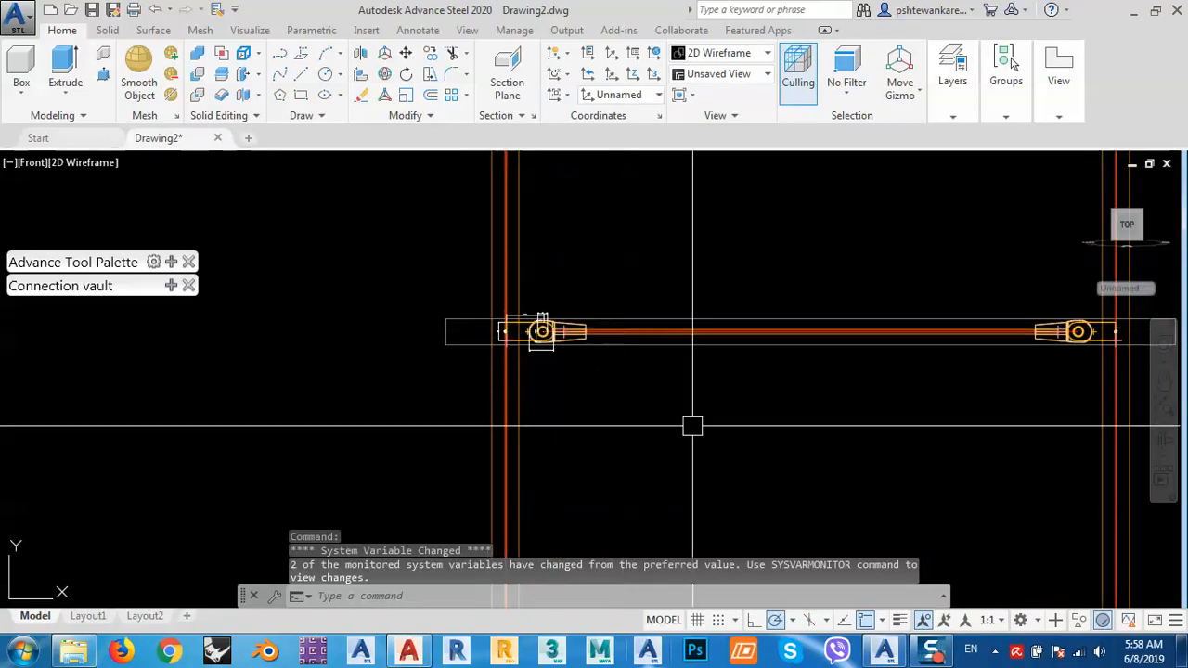
Switch Drawing2 to the Advance Steel workspace and update the Advance Steel defaults.
{"action": "middle_click_drag", "start_coordinate": [693, 426], "coordinate": [641, 362], "text": "shift"}
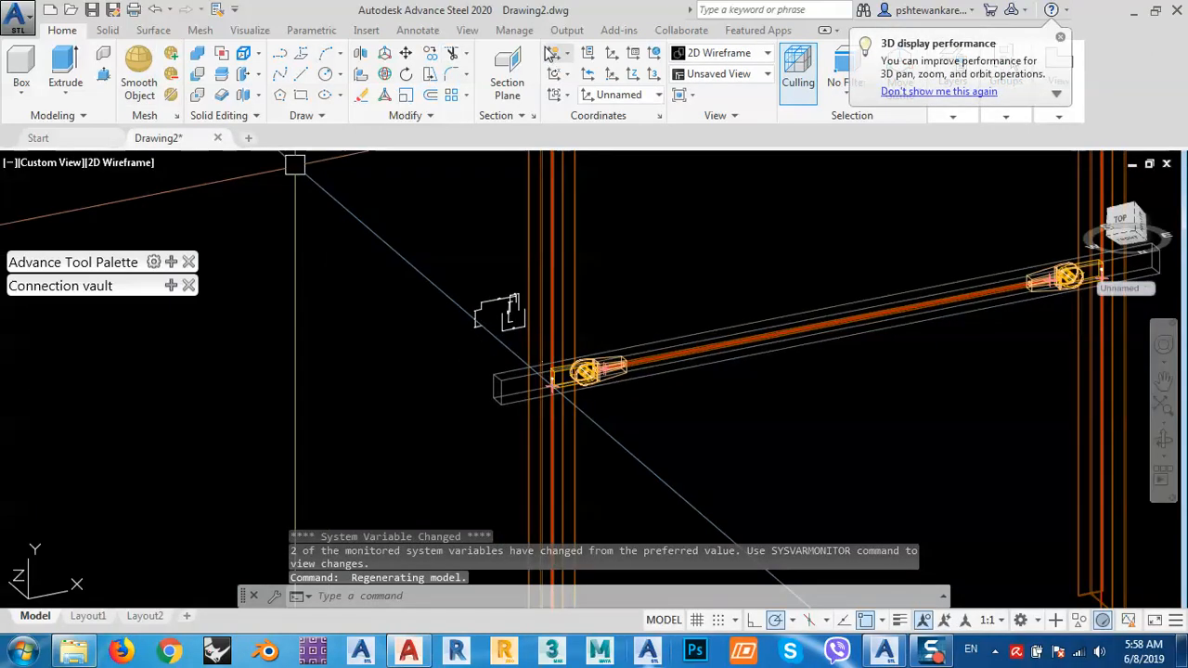
{"action": "left_click", "coordinate": [516, 32]}
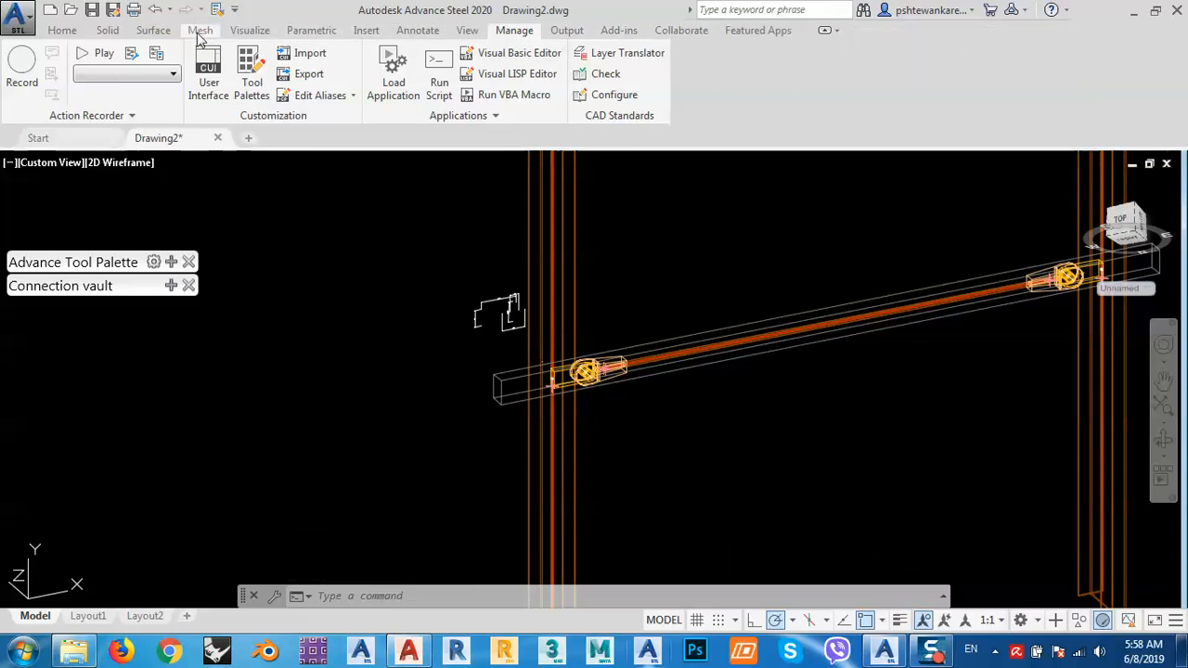
{"action": "left_click", "coordinate": [1034, 620]}
{"action": "left_click", "coordinate": [1042, 512]}
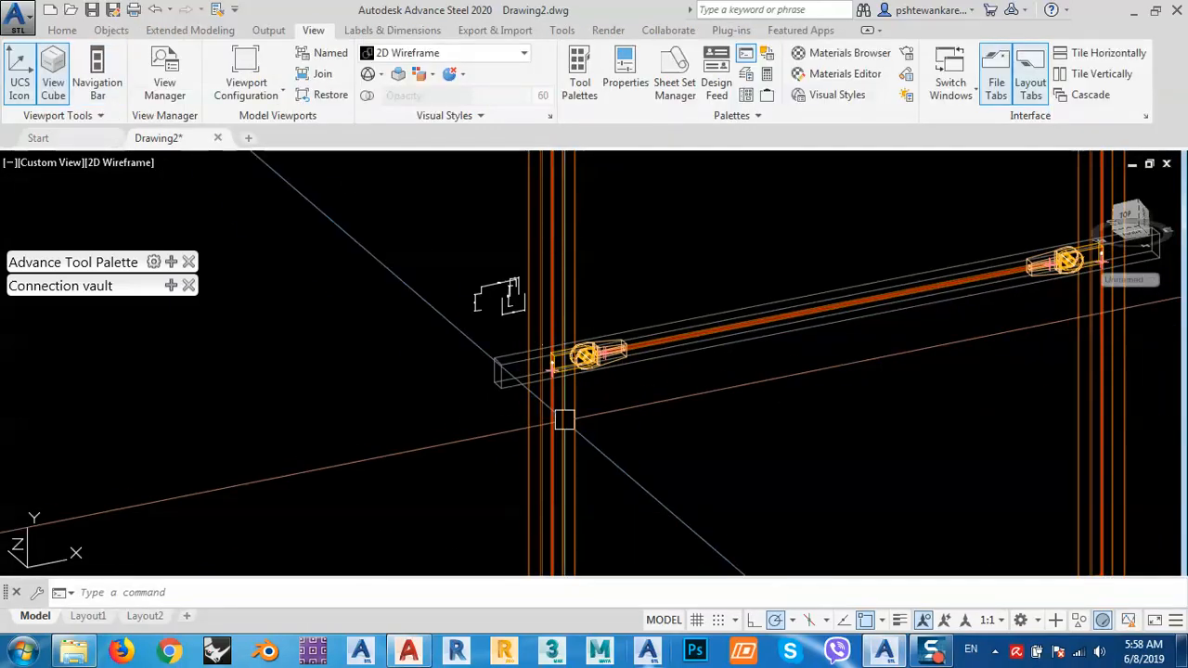
{"action": "left_click", "coordinate": [562, 31]}
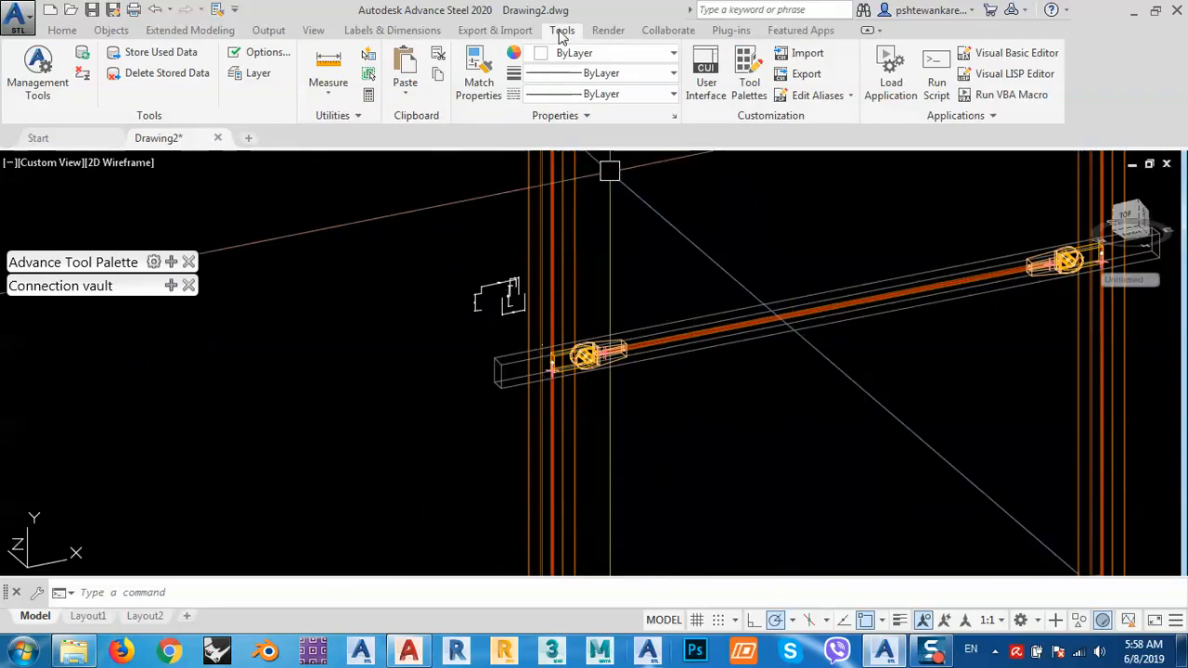
{"action": "left_click", "coordinate": [82, 59]}
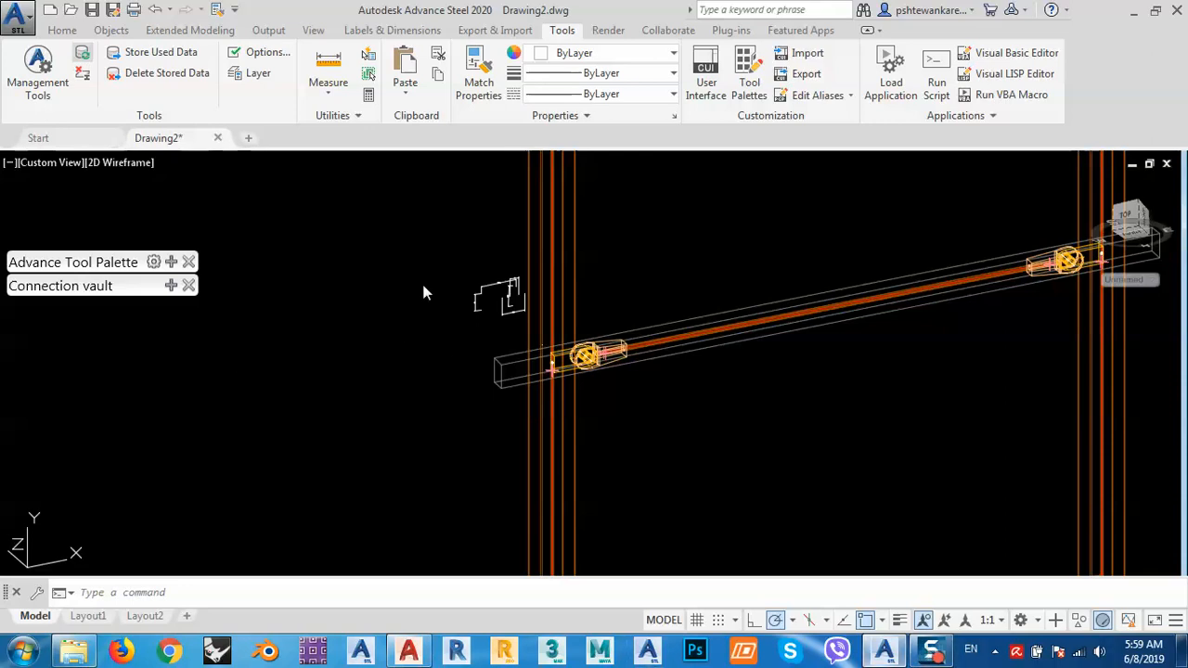
{"action": "left_click", "coordinate": [453, 347]}
Open the properties of the tension rods connection joint at its Diagonal settings.
{"action": "middle_click_drag", "start_coordinate": [509, 341], "coordinate": [578, 365], "text": "shift"}
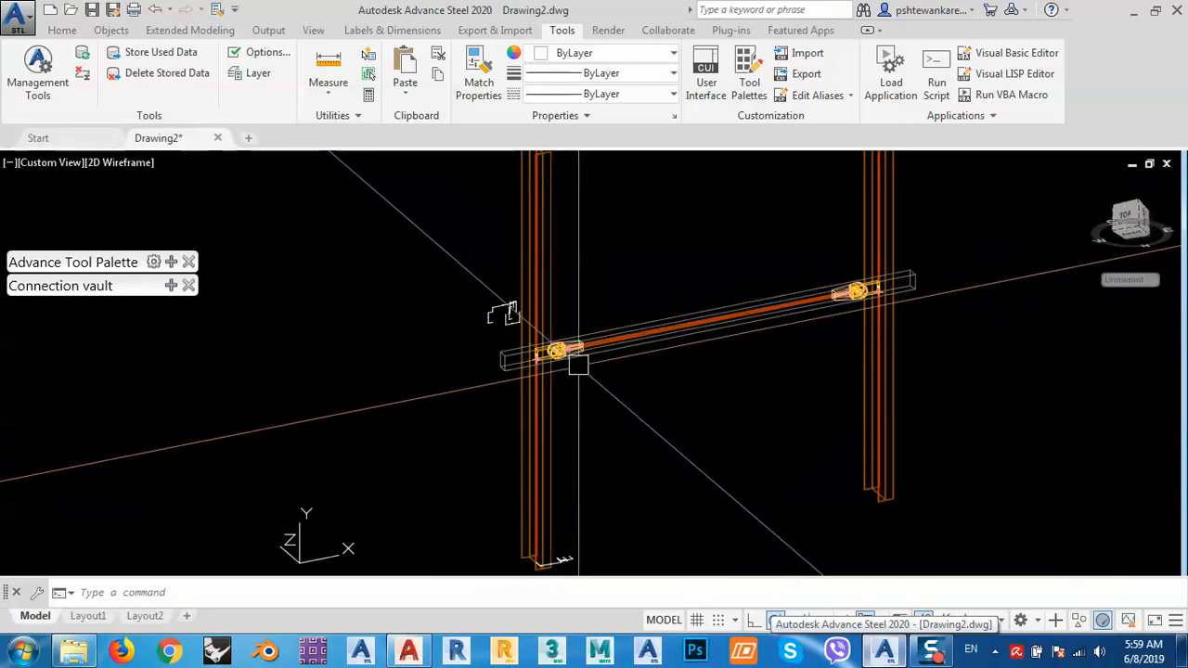
{"action": "scroll", "coordinate": [579, 365], "scroll_direction": "up", "scroll_amount": 6}
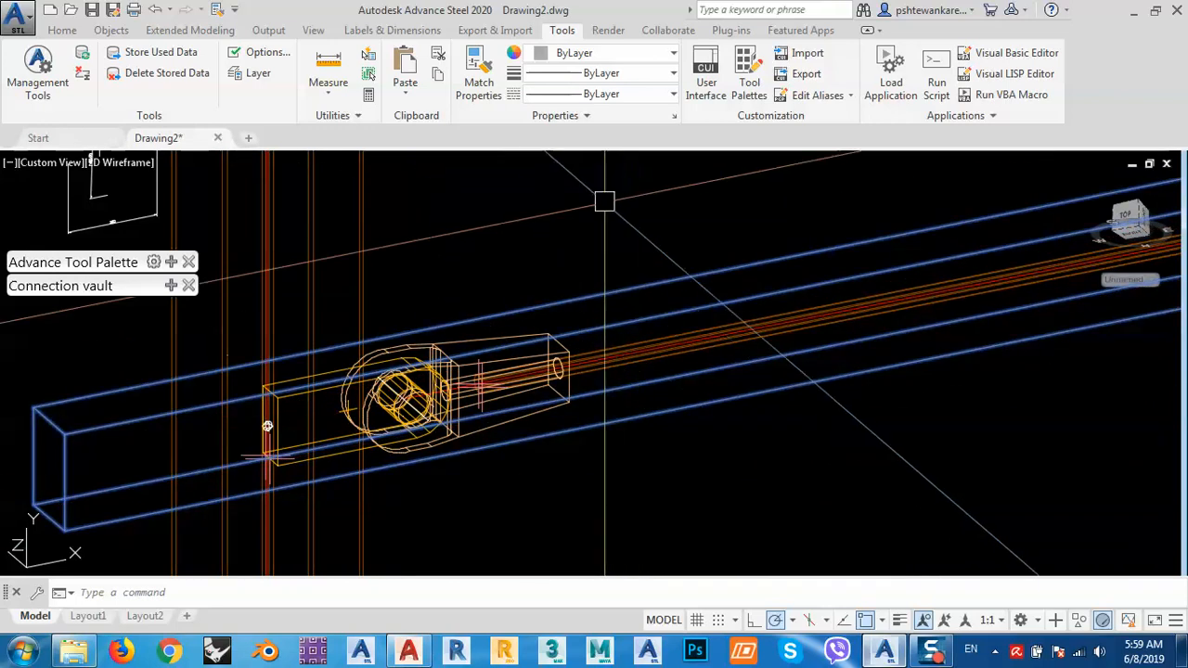
{"action": "right_click", "coordinate": [604, 201]}
{"action": "left_click", "coordinate": [689, 372]}
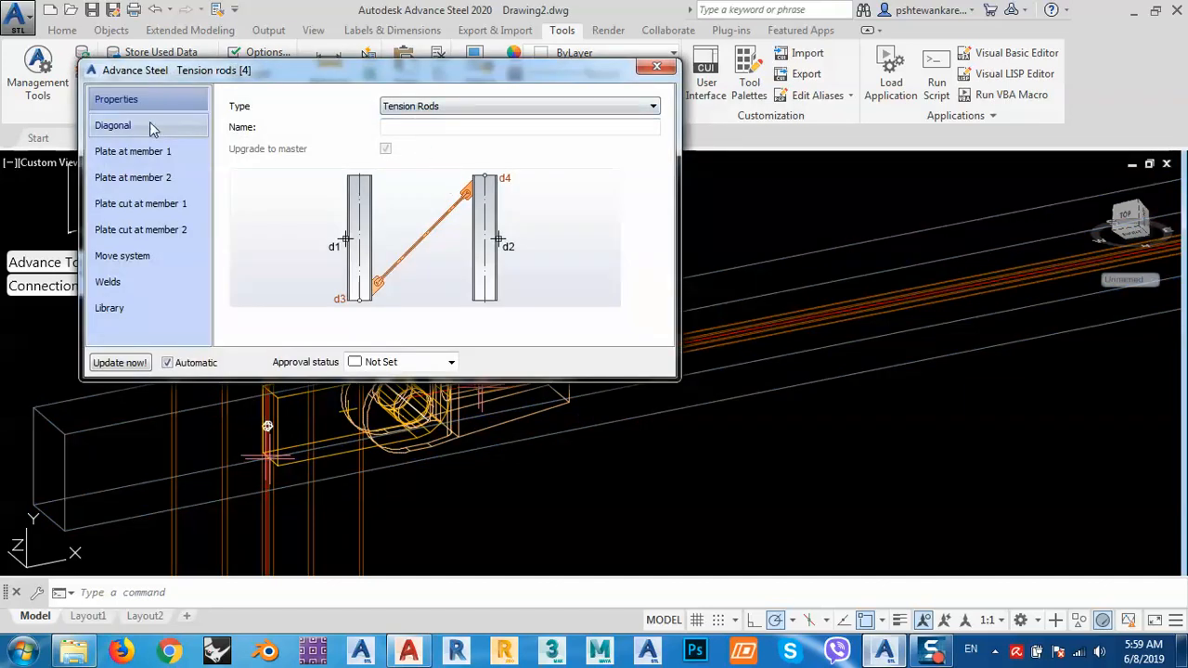
{"action": "left_click", "coordinate": [150, 122]}
Keep the supplier system on Ronstan, choose the last 21 entry as system diameter, and close the joint properties.
{"action": "left_click", "coordinate": [383, 104]}
{"action": "left_click", "coordinate": [382, 106]}
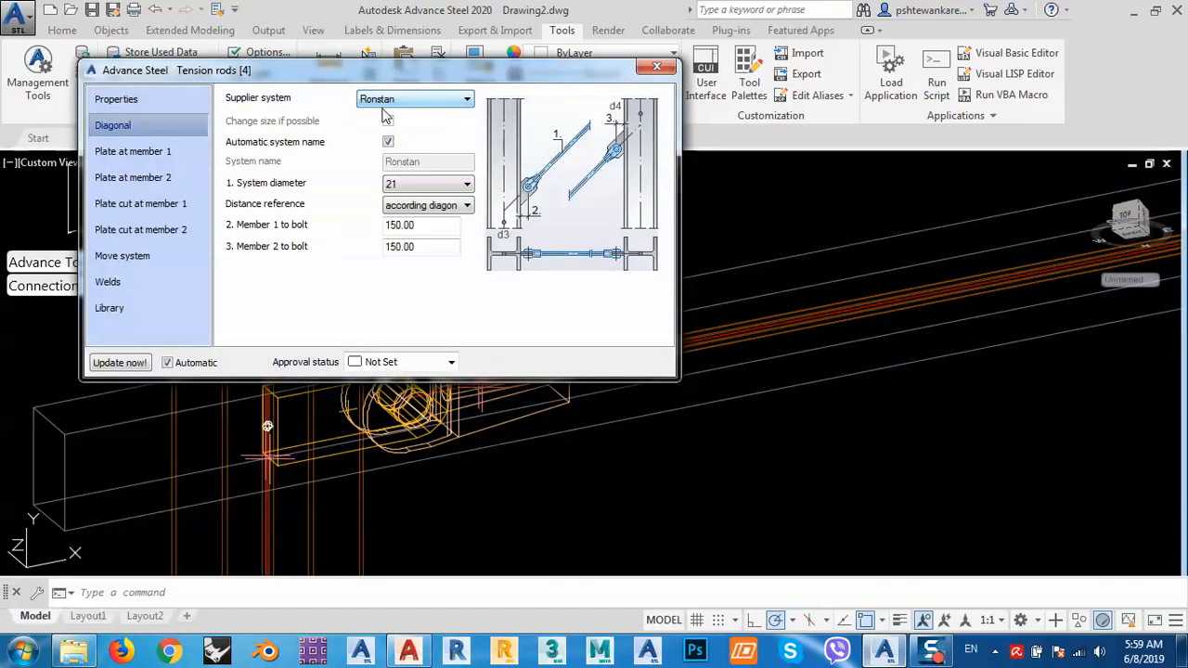
{"action": "left_click", "coordinate": [419, 184]}
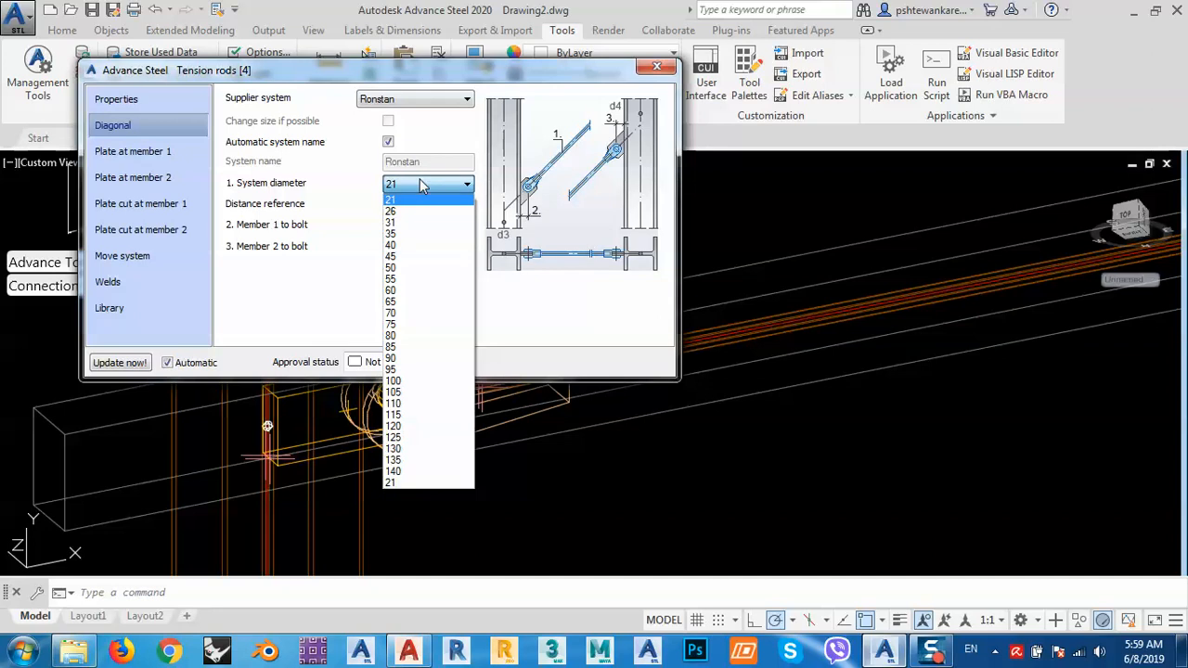
{"action": "left_click", "coordinate": [397, 482]}
{"action": "left_click", "coordinate": [623, 429]}
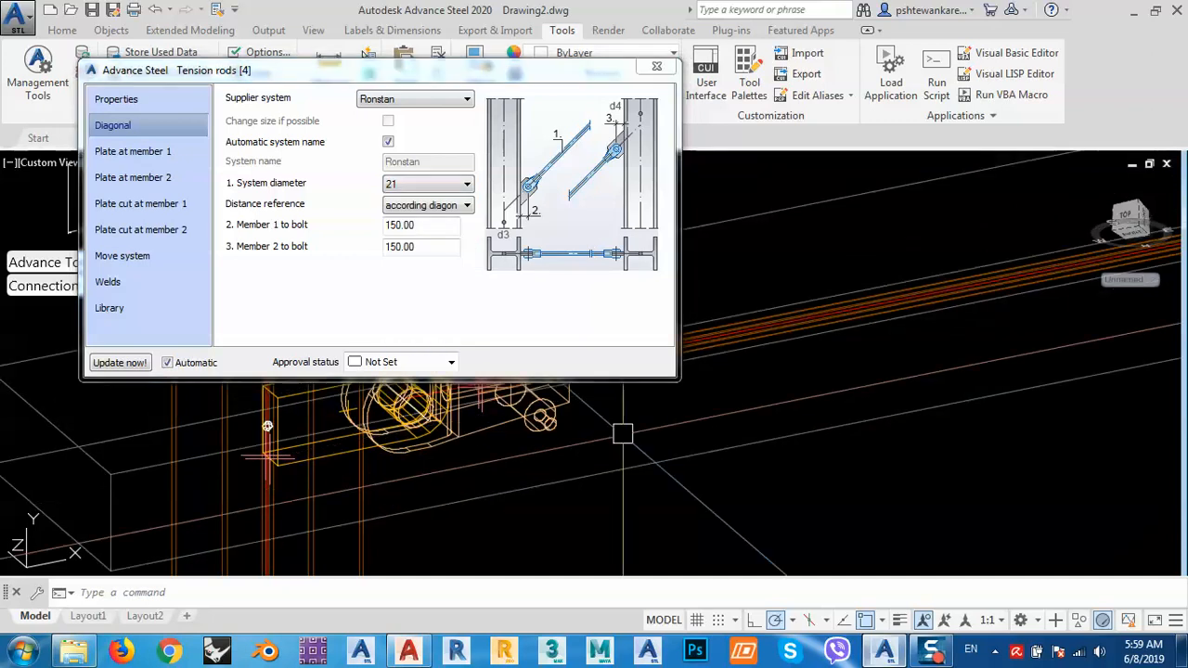
{"action": "middle_click_drag", "start_coordinate": [641, 434], "coordinate": [917, 429]}
{"action": "middle_click_drag", "start_coordinate": [823, 411], "coordinate": [874, 407]}
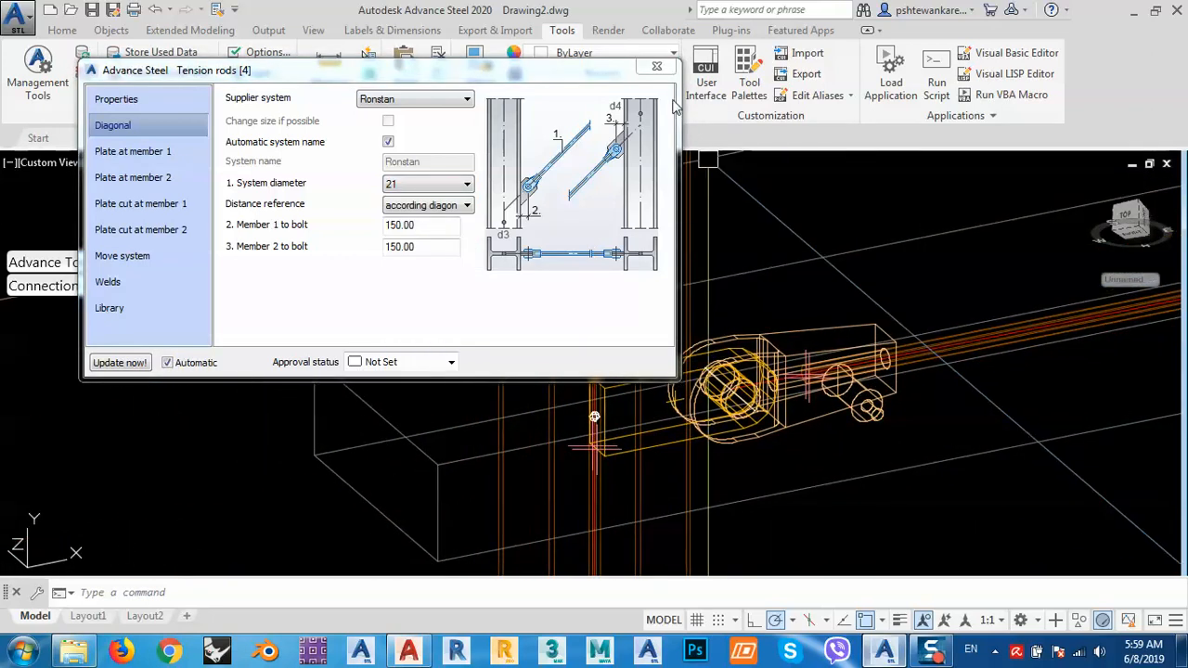
{"action": "left_click", "coordinate": [657, 68]}
Set the model's visual style to Conceptual.
{"action": "left_click", "coordinate": [120, 163]}
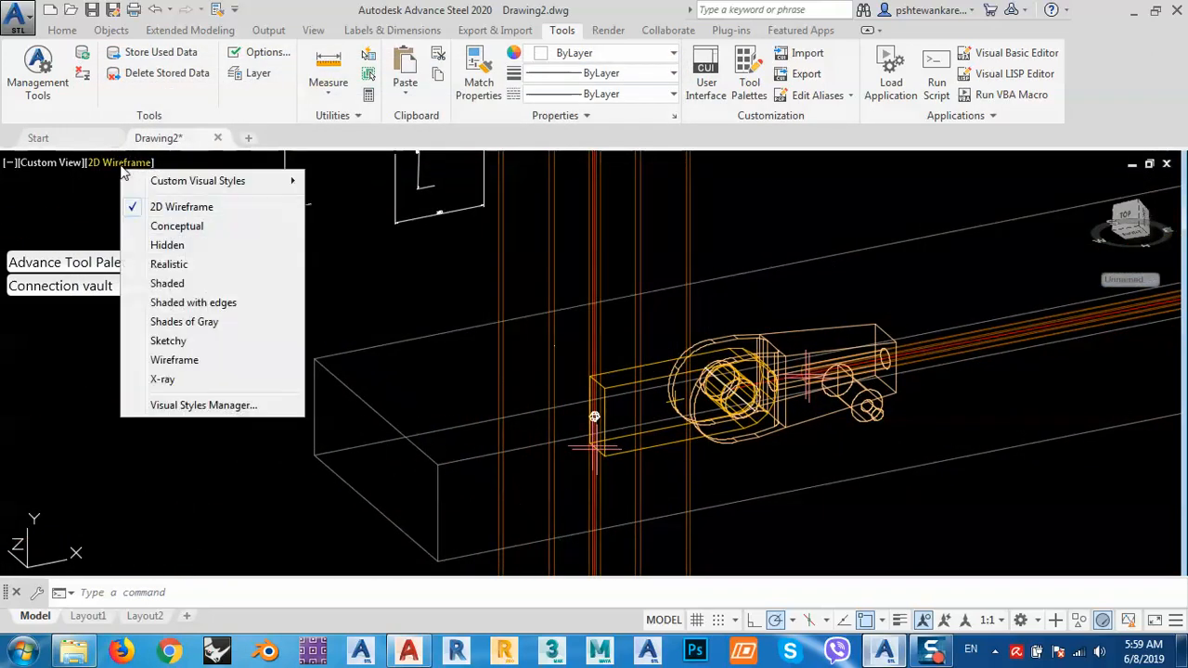
{"action": "left_click", "coordinate": [177, 225]}
{"action": "scroll", "coordinate": [681, 354], "scroll_direction": "down", "scroll_amount": 6}
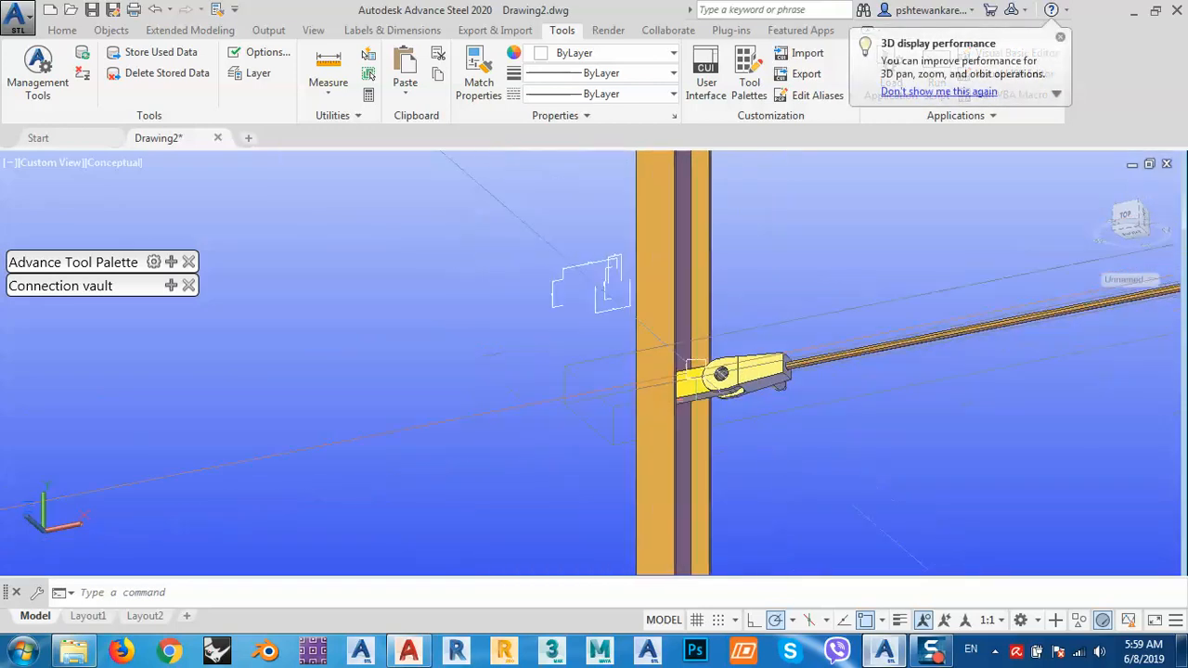
Examine the customised clevis blocks with their cylinder and thin rod at both ends of the tension rod.
{"action": "middle_click_drag", "start_coordinate": [1039, 306], "coordinate": [770, 303]}
{"action": "middle_click_drag", "start_coordinate": [848, 364], "coordinate": [841, 432], "text": "shift"}
{"action": "scroll", "coordinate": [882, 361], "scroll_direction": "up", "scroll_amount": 5}
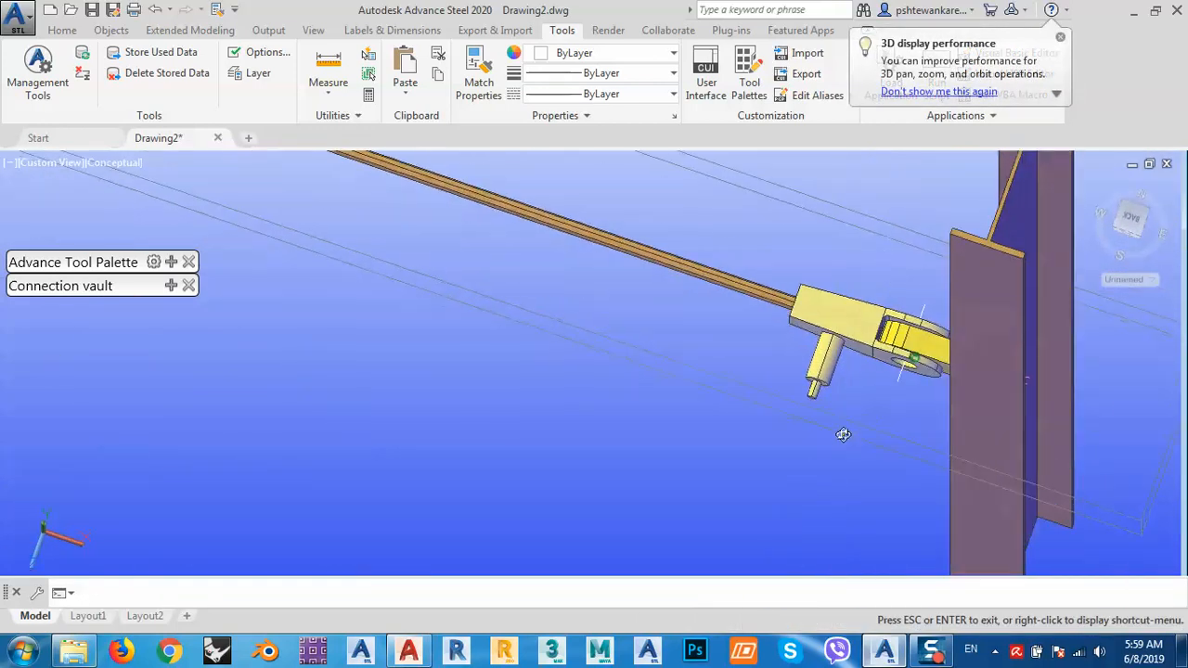
{"action": "scroll", "coordinate": [798, 409], "scroll_direction": "up", "scroll_amount": 5}
{"action": "scroll", "coordinate": [794, 409], "scroll_direction": "down", "scroll_amount": 5}
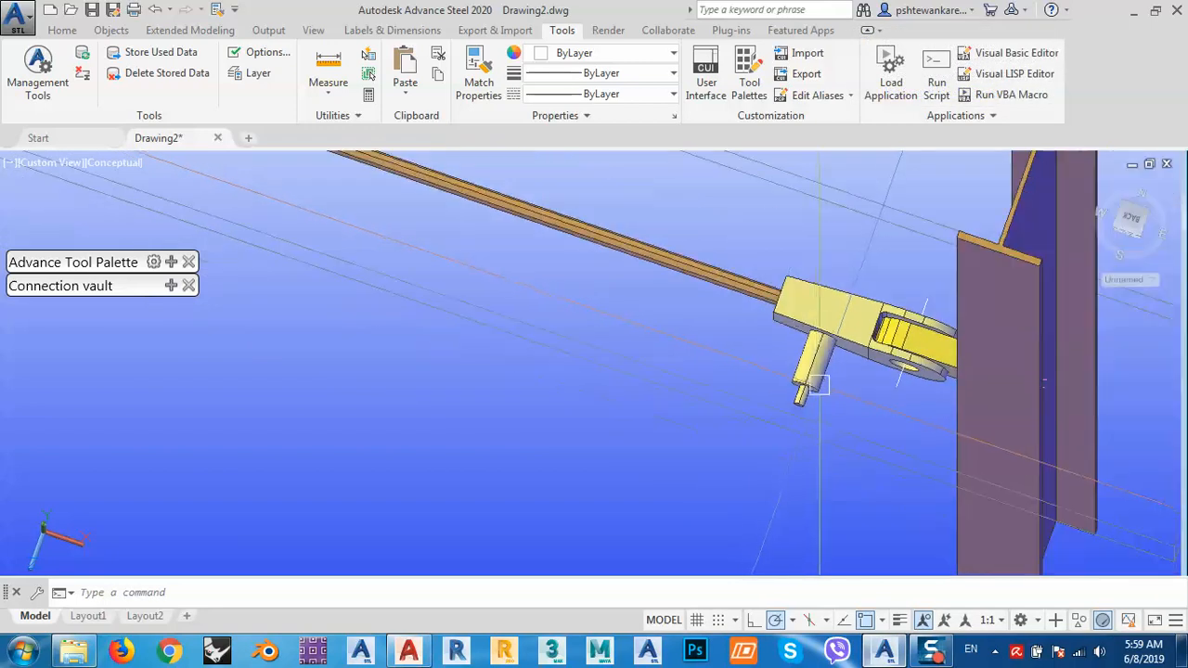
{"action": "scroll", "coordinate": [826, 400], "scroll_direction": "down", "scroll_amount": 4}
{"action": "middle_click_drag", "start_coordinate": [831, 406], "coordinate": [524, 276], "text": "shift"}
{"action": "scroll", "coordinate": [529, 277], "scroll_direction": "up", "scroll_amount": 3}
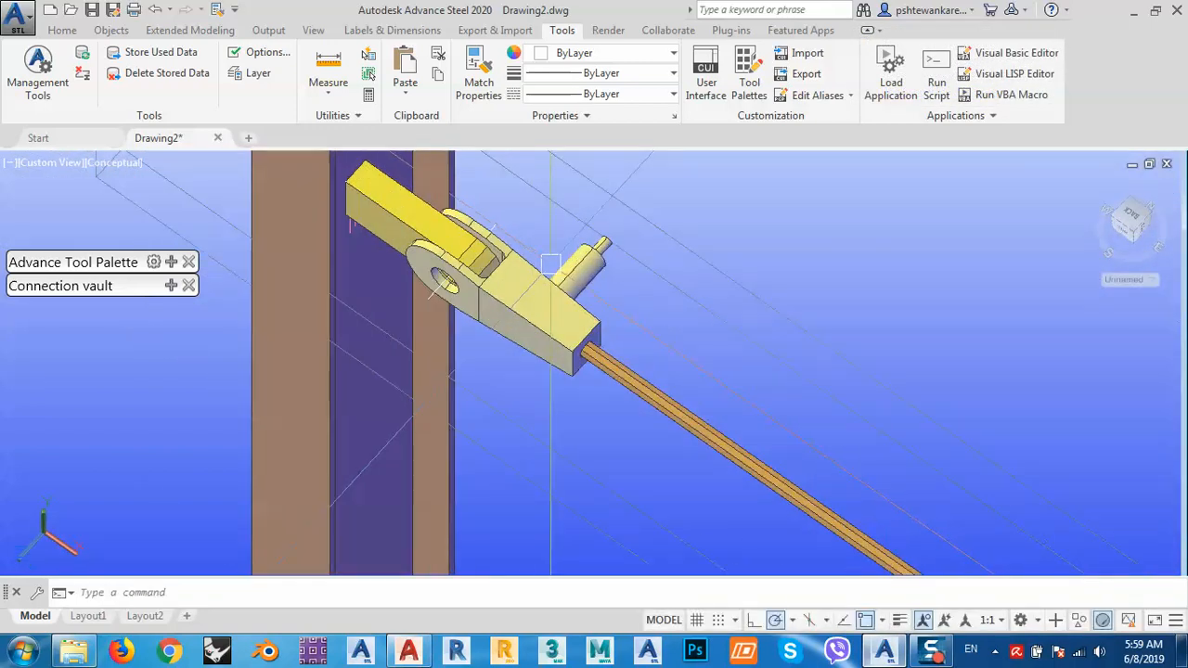
{"action": "scroll", "coordinate": [533, 275], "scroll_direction": "down", "scroll_amount": 3}
{"action": "scroll", "coordinate": [469, 297], "scroll_direction": "down", "scroll_amount": 6}
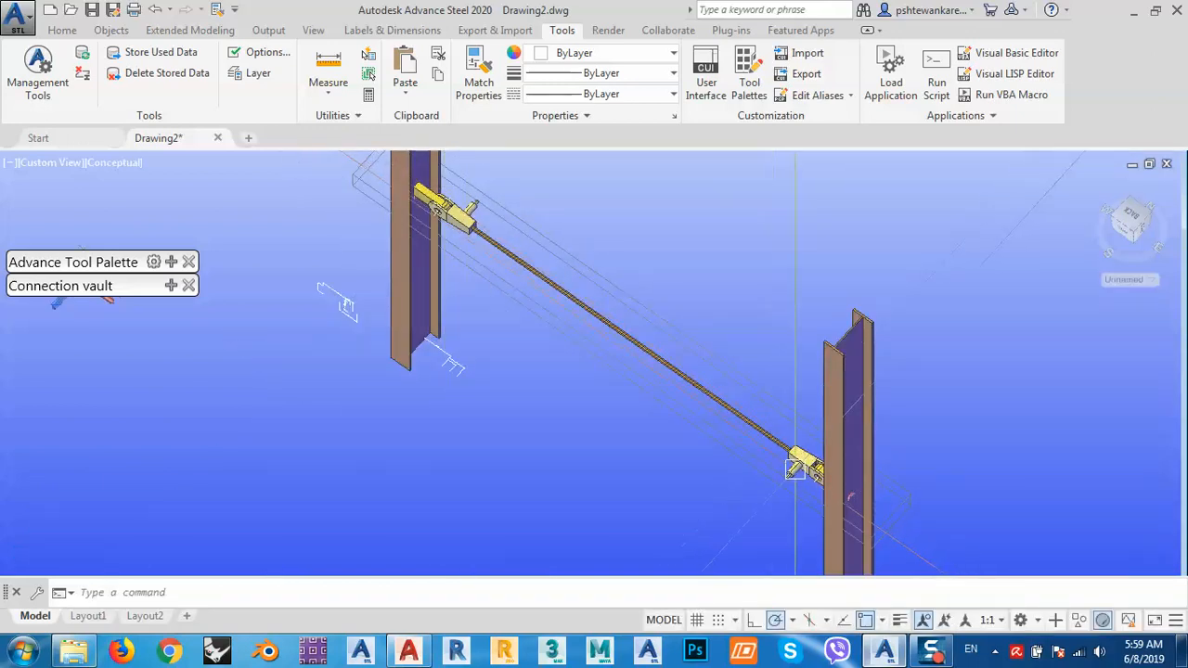
{"action": "scroll", "coordinate": [770, 436], "scroll_direction": "up", "scroll_amount": 6}
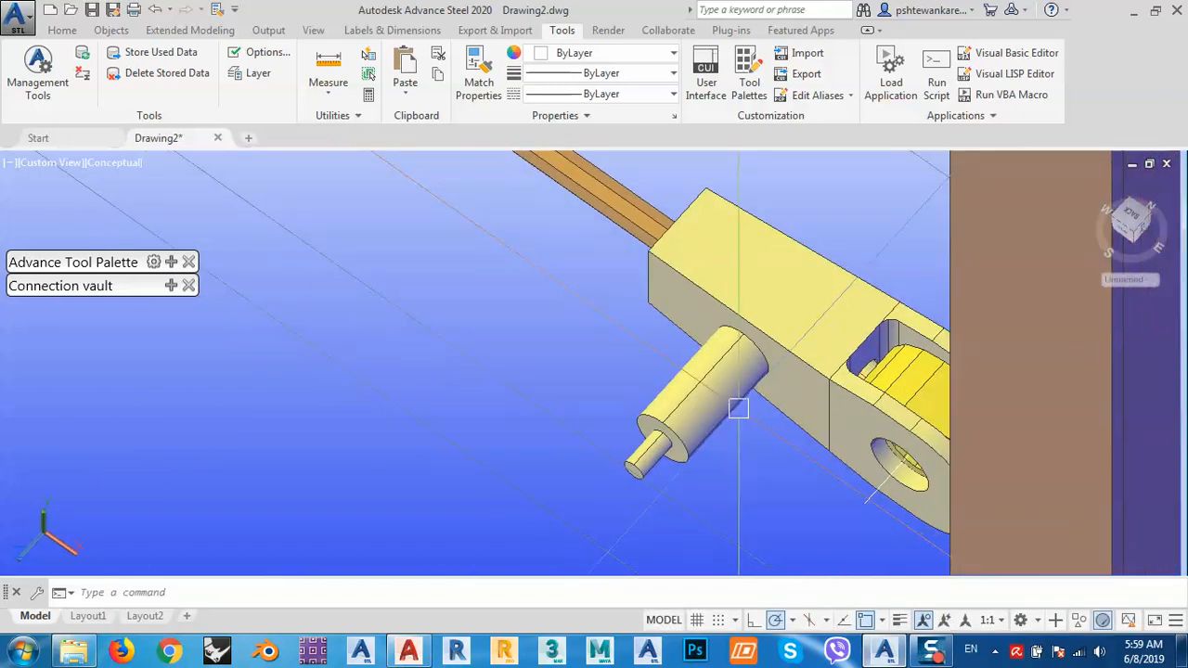
{"action": "middle_click_drag", "start_coordinate": [769, 418], "coordinate": [815, 427], "text": "shift"}
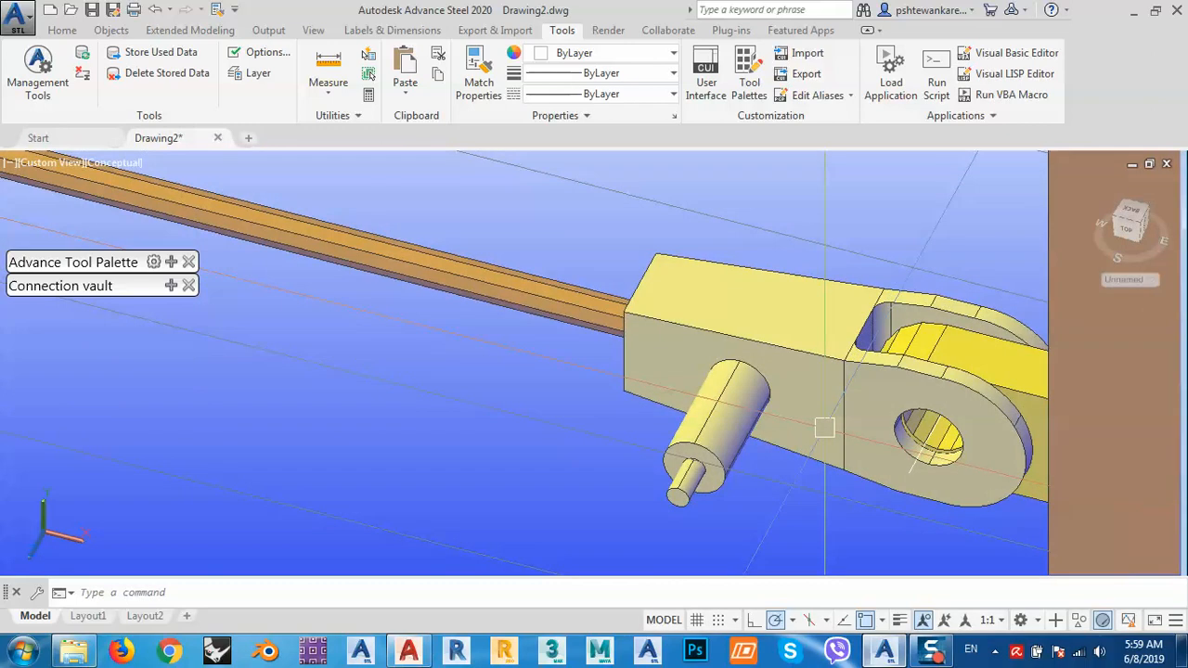
{"action": "scroll", "coordinate": [799, 403], "scroll_direction": "down", "scroll_amount": 2}
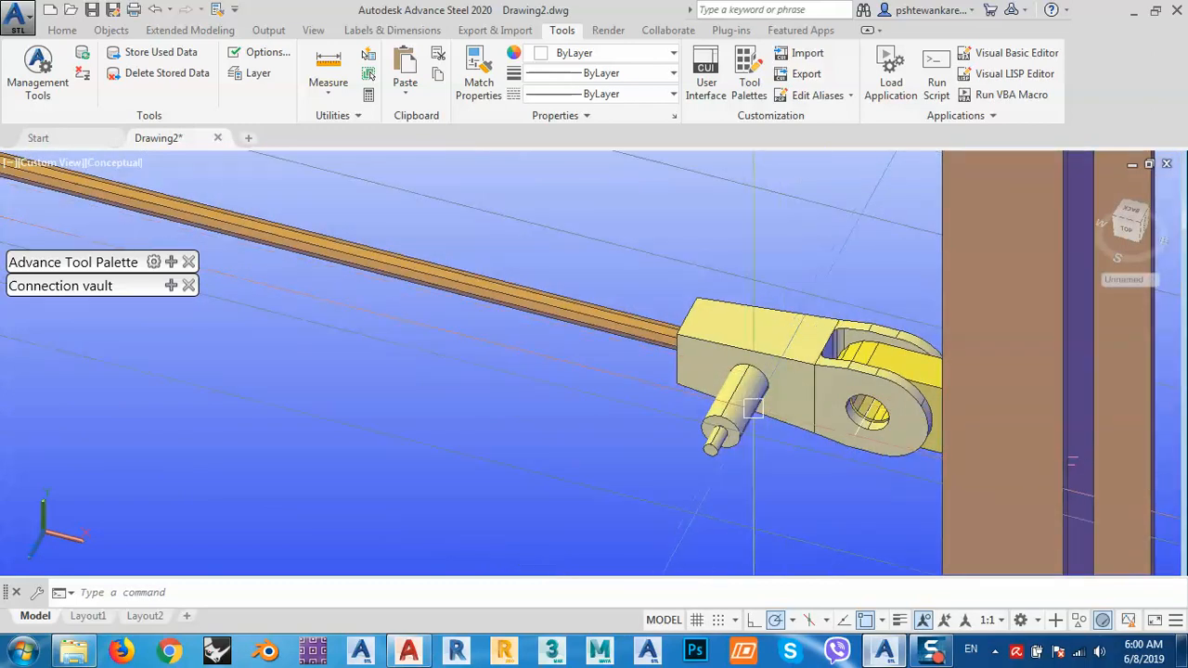
{"action": "middle_click_drag", "start_coordinate": [782, 381], "coordinate": [815, 414], "text": "shift"}
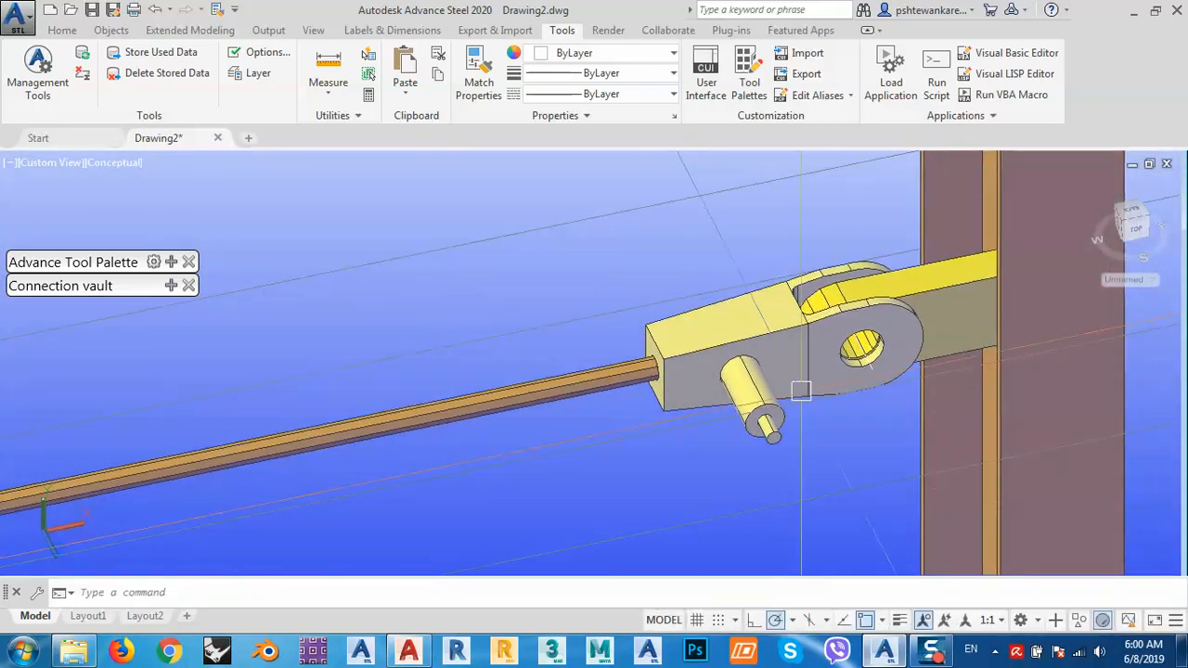
{"action": "scroll", "coordinate": [827, 371], "scroll_direction": "down", "scroll_amount": 3}
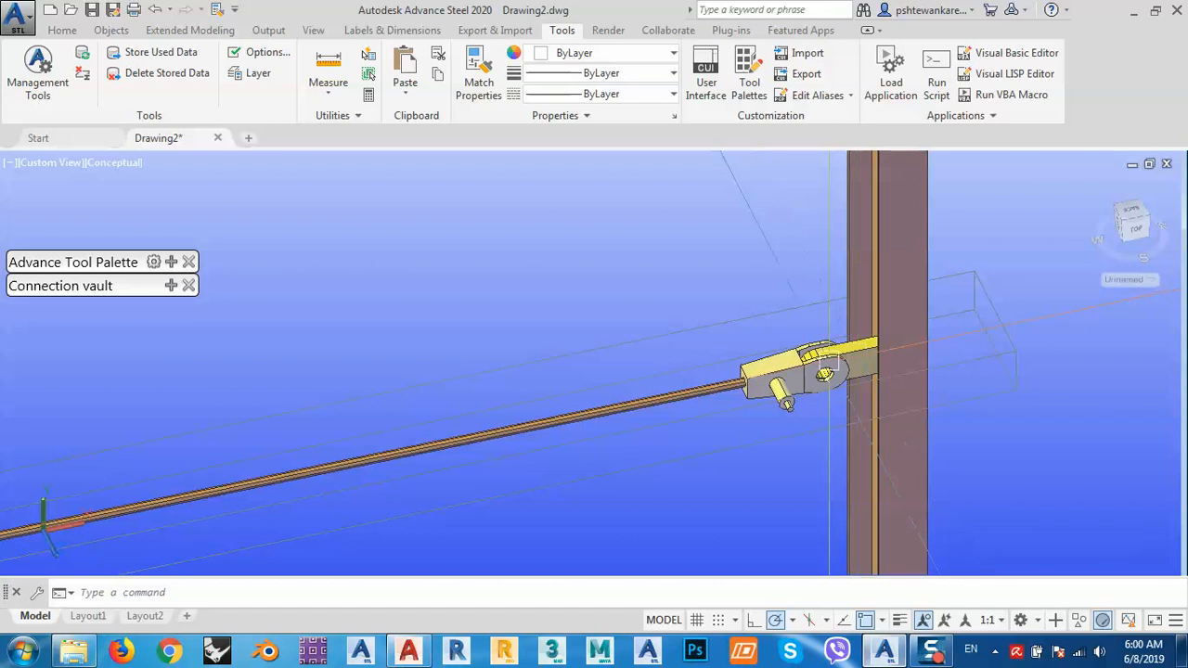
Open the tension rods joint properties and move the system 150 in the direction of beam 1.
{"action": "scroll", "coordinate": [822, 365], "scroll_direction": "up", "scroll_amount": 2}
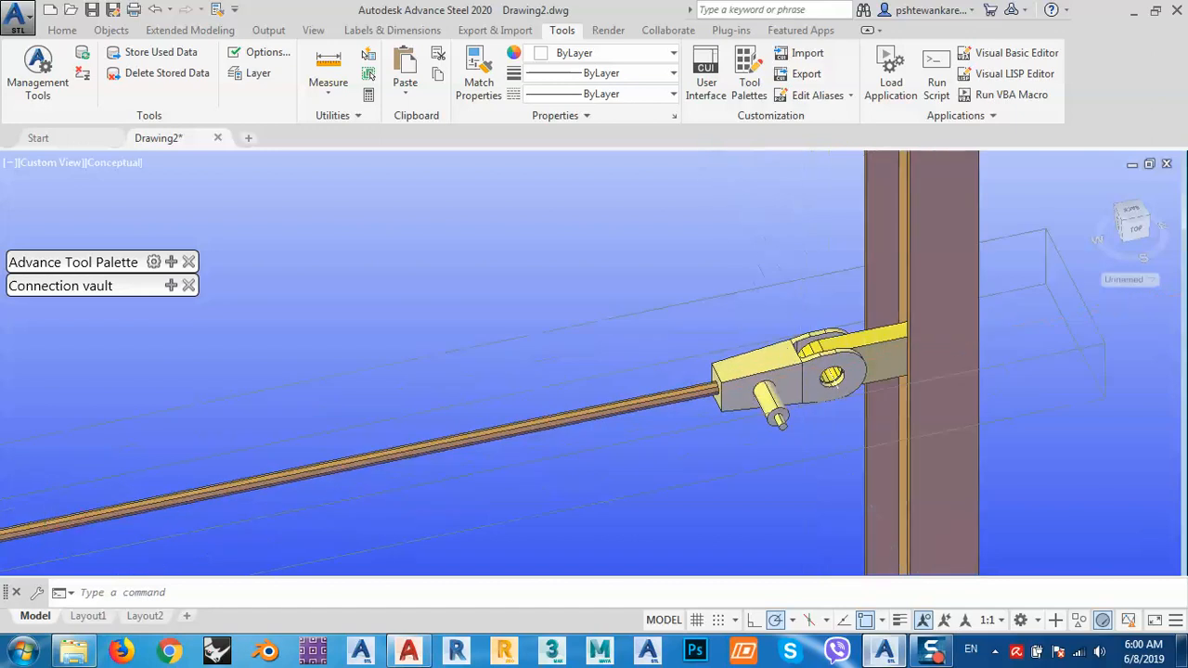
{"action": "double_click", "coordinate": [701, 311]}
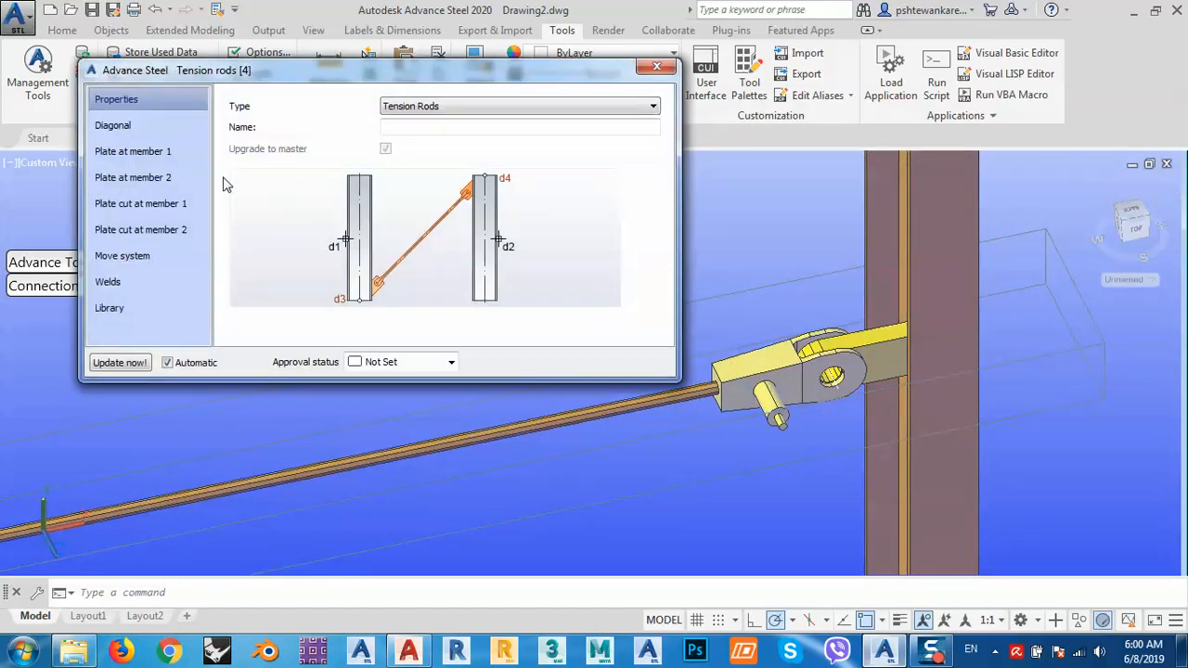
{"action": "left_click", "coordinate": [121, 151]}
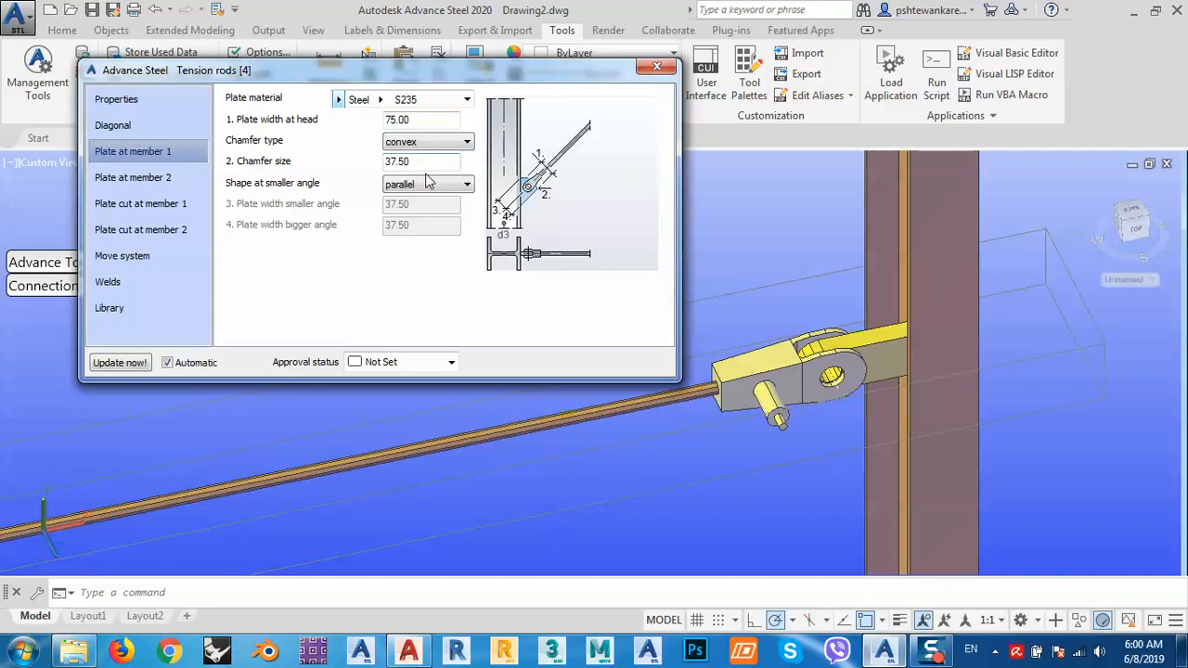
{"action": "left_click", "coordinate": [135, 179]}
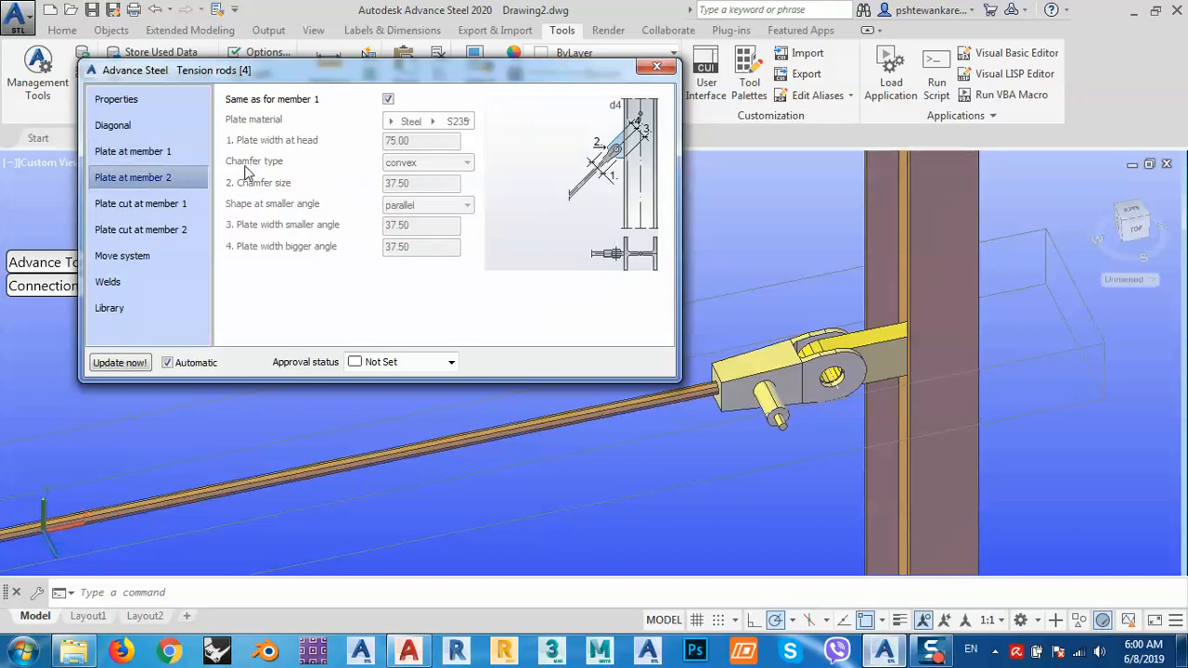
{"action": "left_click", "coordinate": [148, 203]}
{"action": "left_click", "coordinate": [186, 229]}
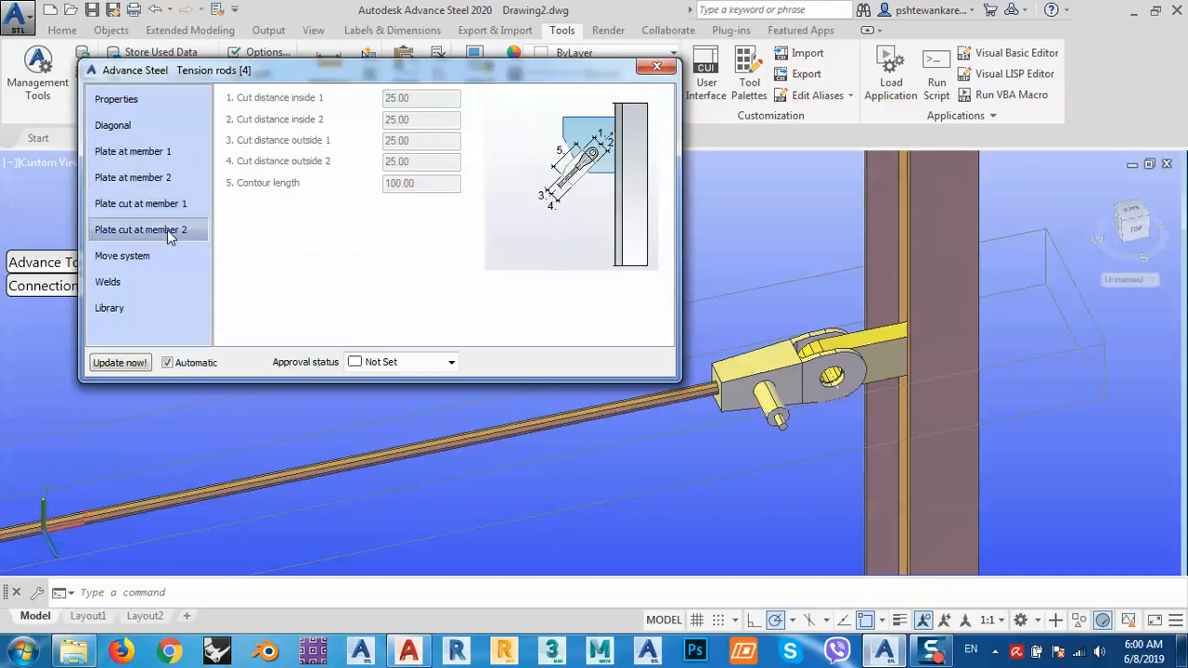
{"action": "left_click", "coordinate": [140, 256]}
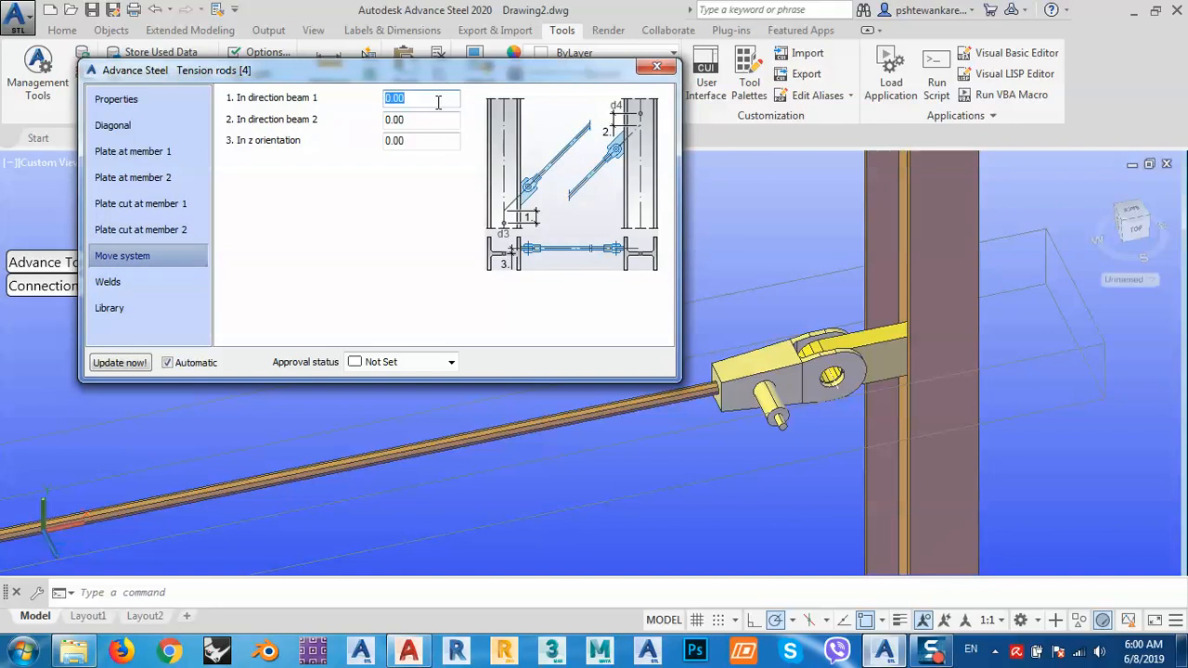
{"action": "type", "text": "150"}
{"action": "key", "text": "Return"}
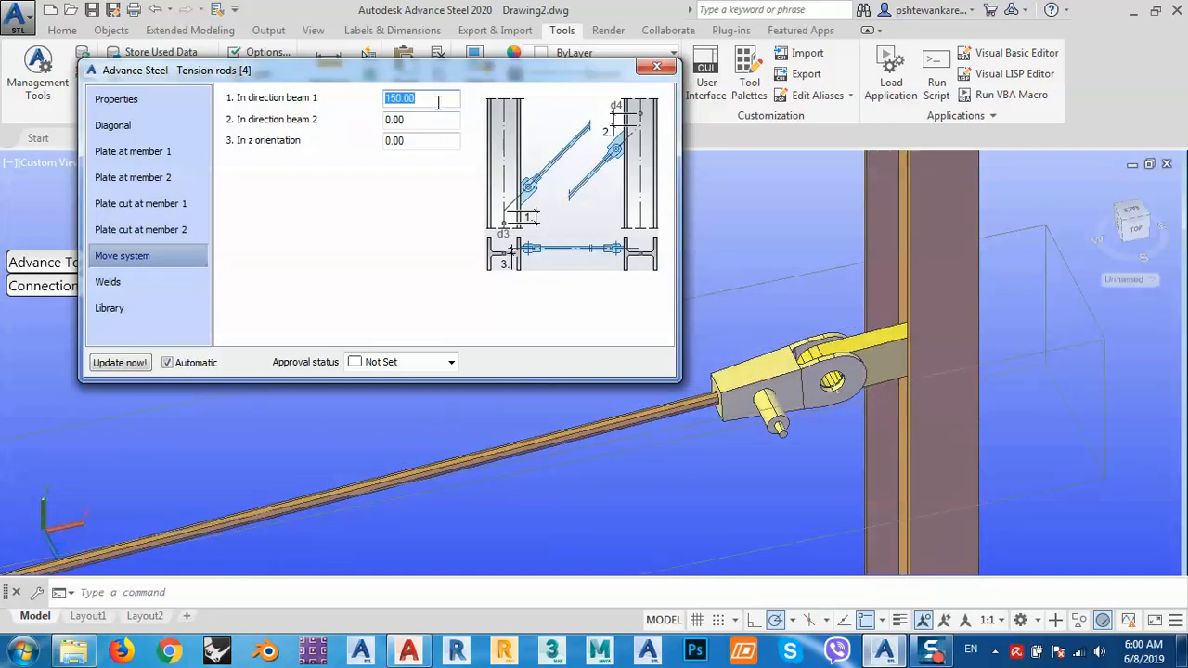
Set the diagonal's member 1 to bolt and member 2 to bolt distances to 250.
{"action": "left_click", "coordinate": [144, 133]}
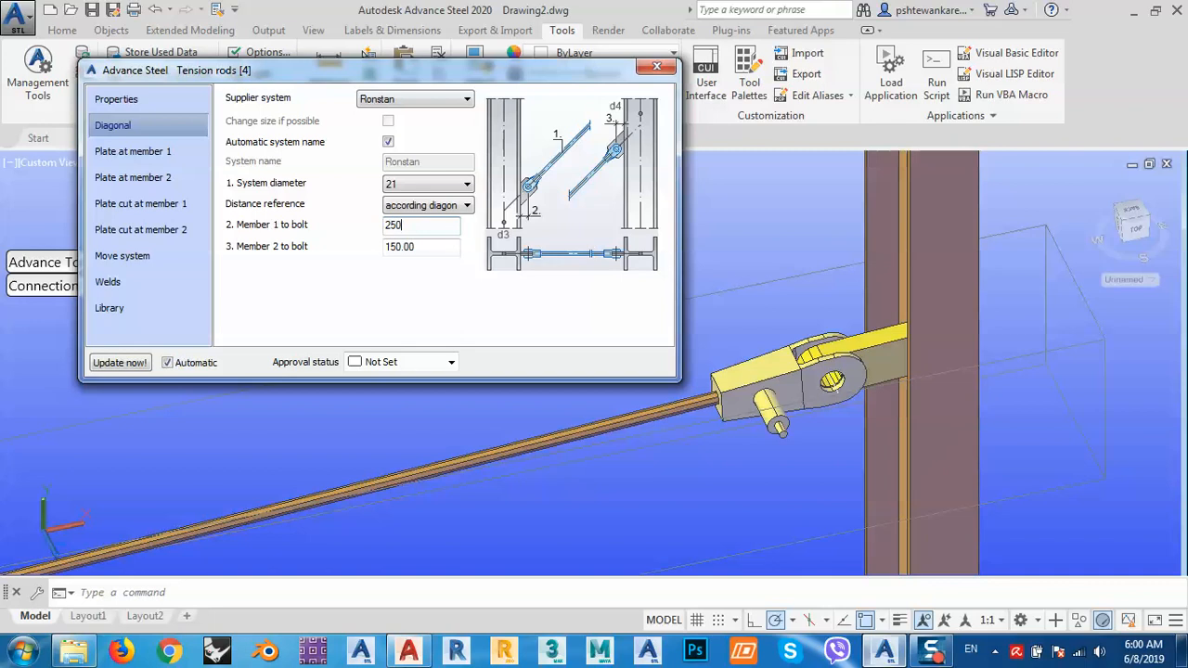
{"action": "key", "text": "Tab"}
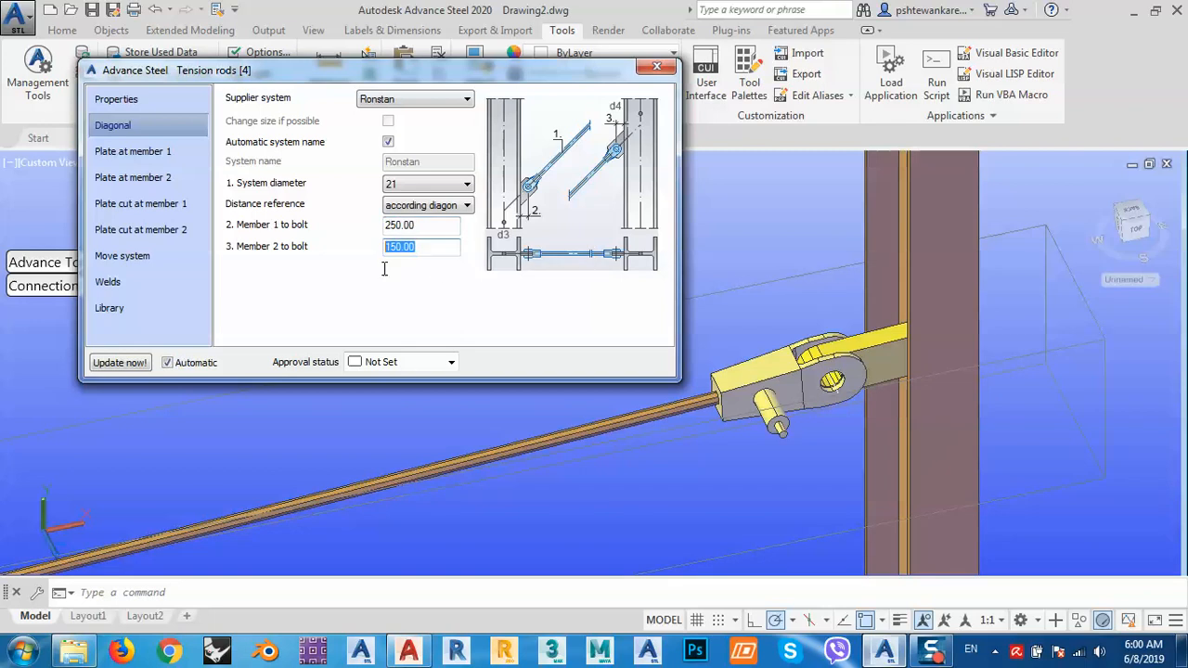
{"action": "type", "text": "250"}
{"action": "key", "text": "Return"}
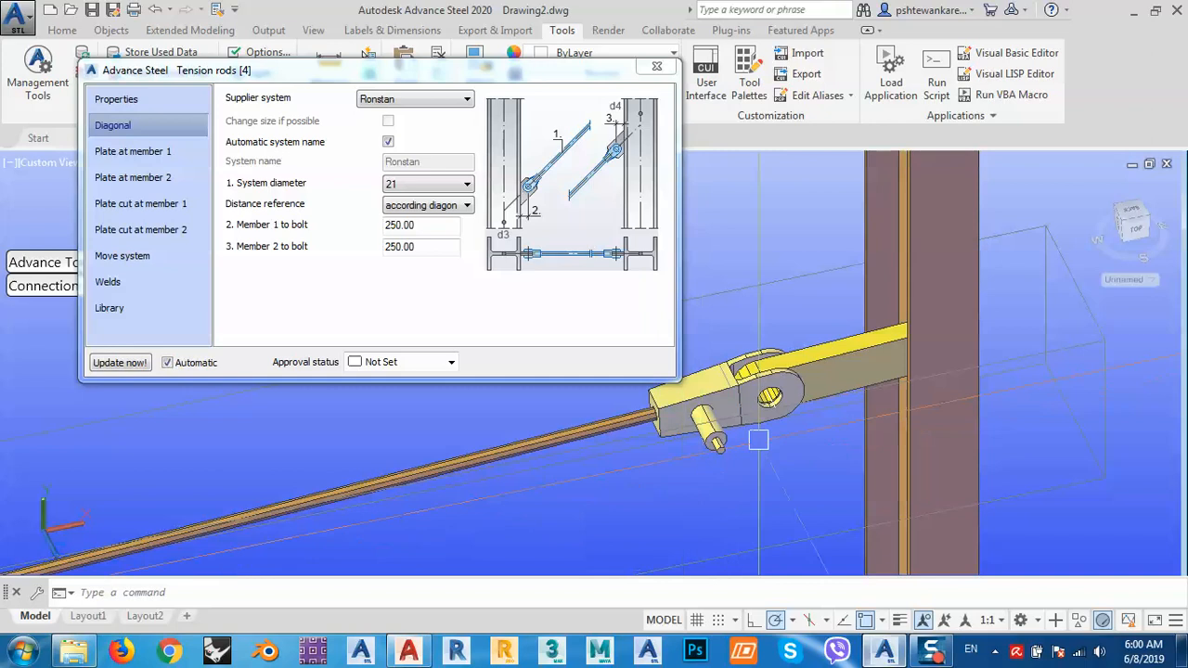
{"action": "middle_click_drag", "start_coordinate": [787, 439], "coordinate": [922, 436]}
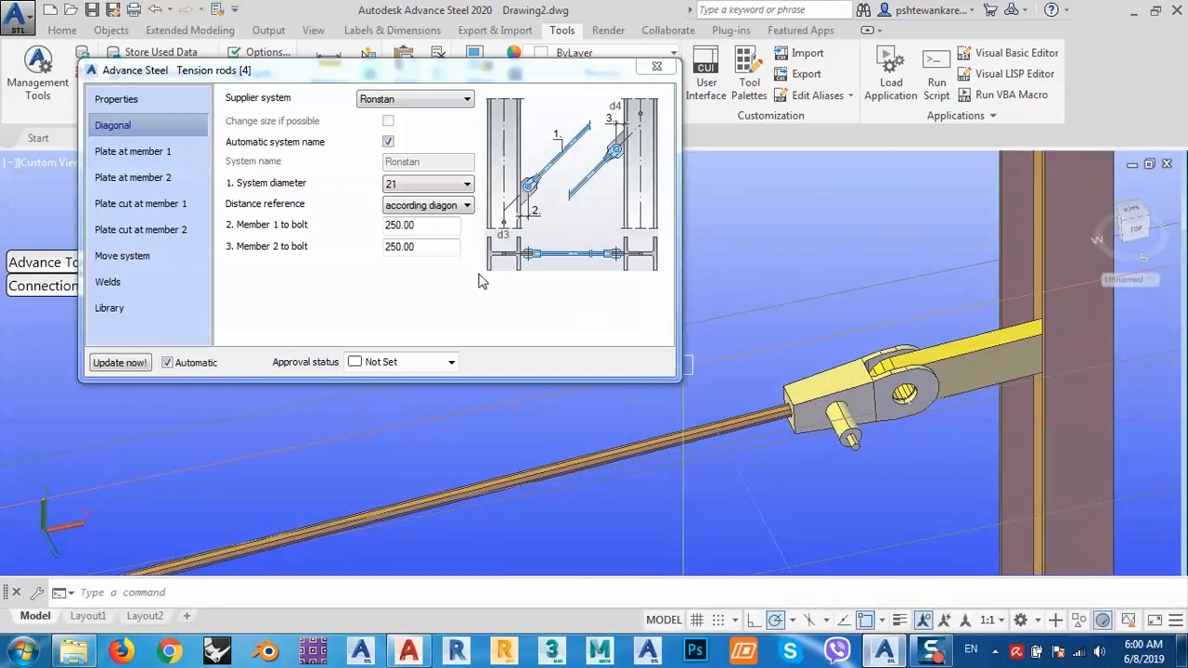
Set both the member 1 to bolt and member 2 to bolt distances to 100.
{"action": "left_click", "coordinate": [317, 273]}
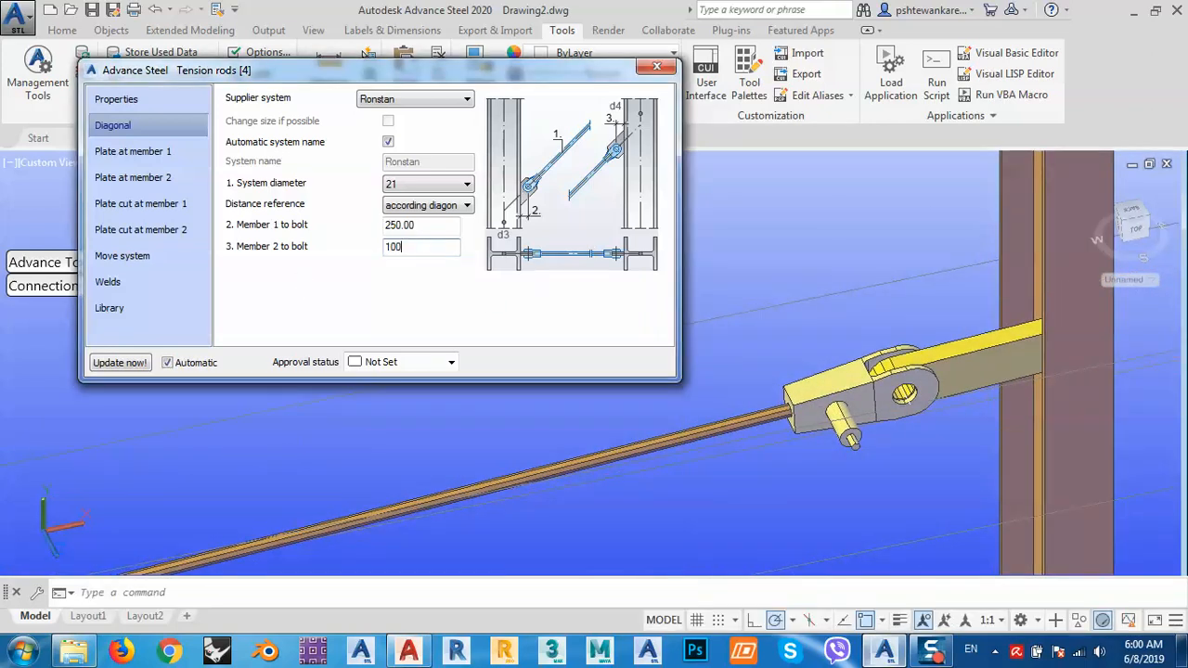
{"action": "key", "text": "Return"}
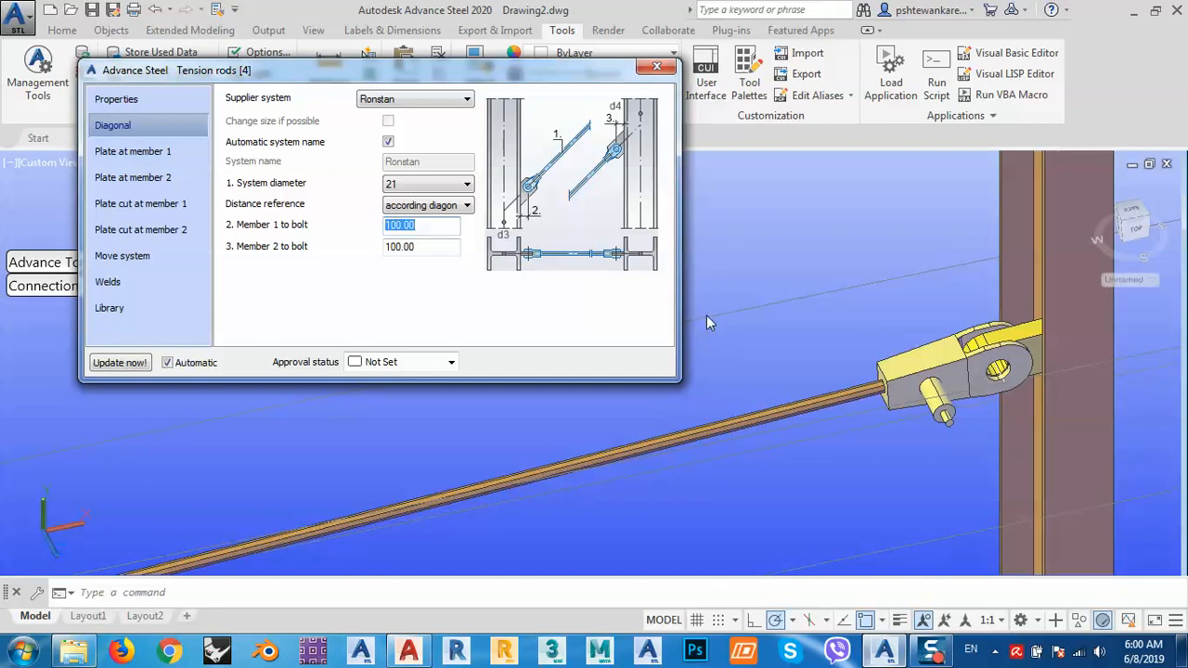
{"action": "middle_click_drag", "start_coordinate": [1004, 397], "coordinate": [1003, 401]}
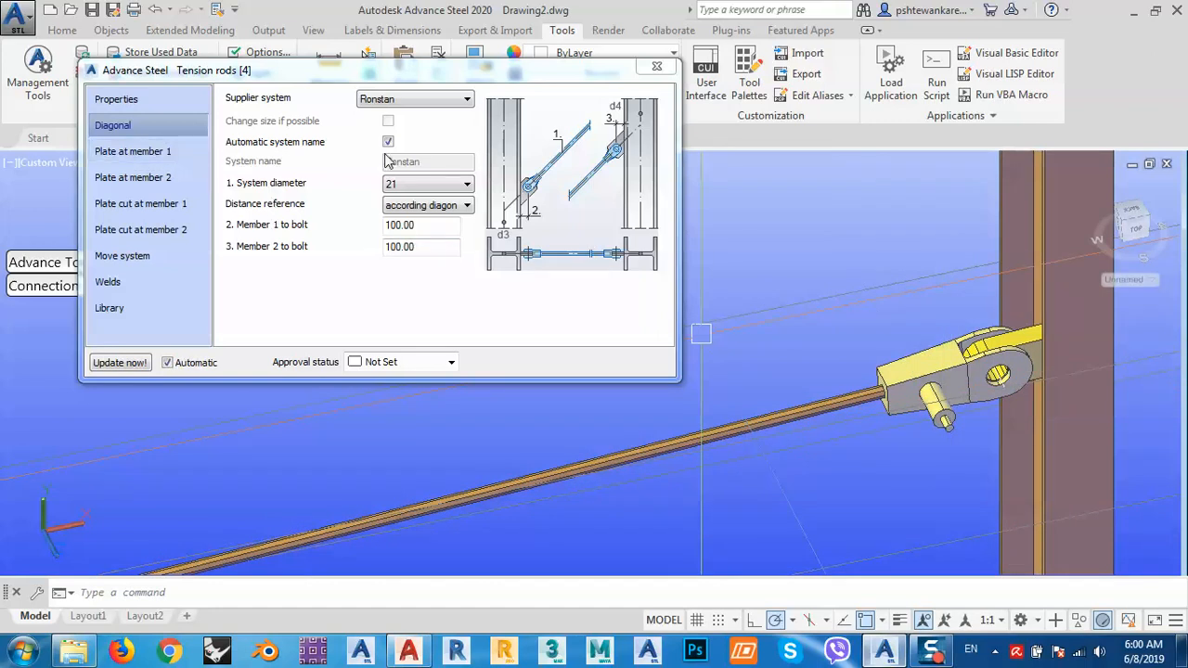
Review the joint's plate, plate cut, move system, weld and library settings, and inspect where the rod enters the clevis block.
{"action": "left_click", "coordinate": [143, 156]}
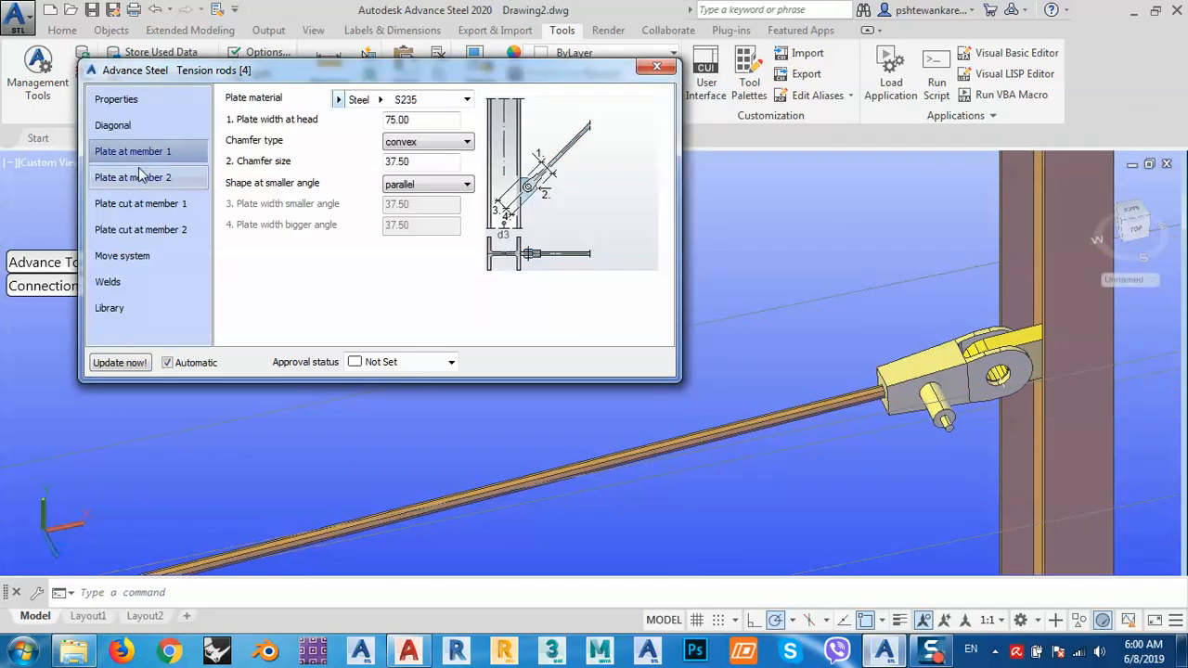
{"action": "left_click", "coordinate": [139, 179]}
{"action": "left_click", "coordinate": [143, 205]}
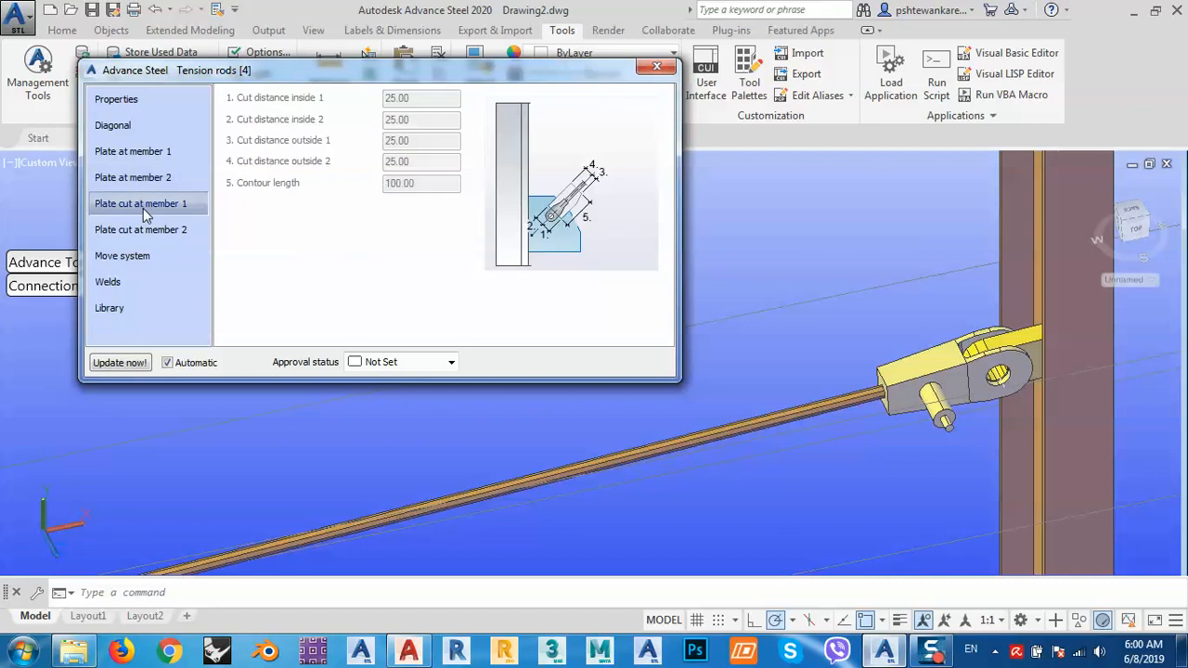
{"action": "left_click", "coordinate": [151, 230]}
{"action": "left_click", "coordinate": [127, 257]}
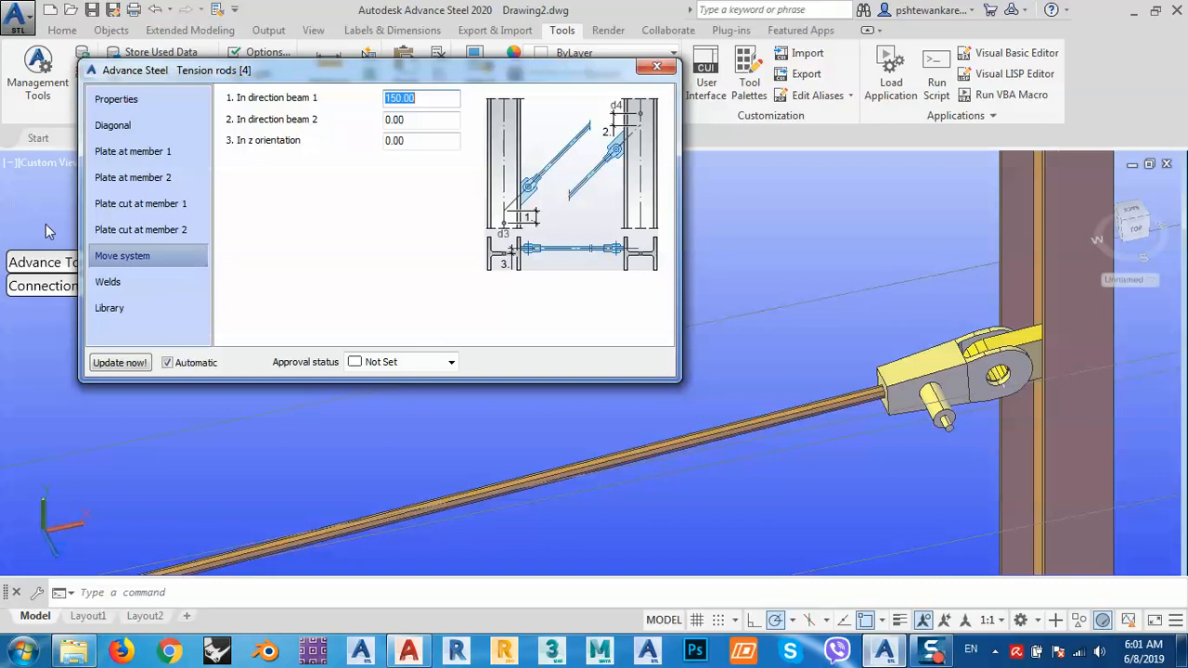
{"action": "left_click", "coordinate": [115, 283]}
{"action": "left_click", "coordinate": [115, 310]}
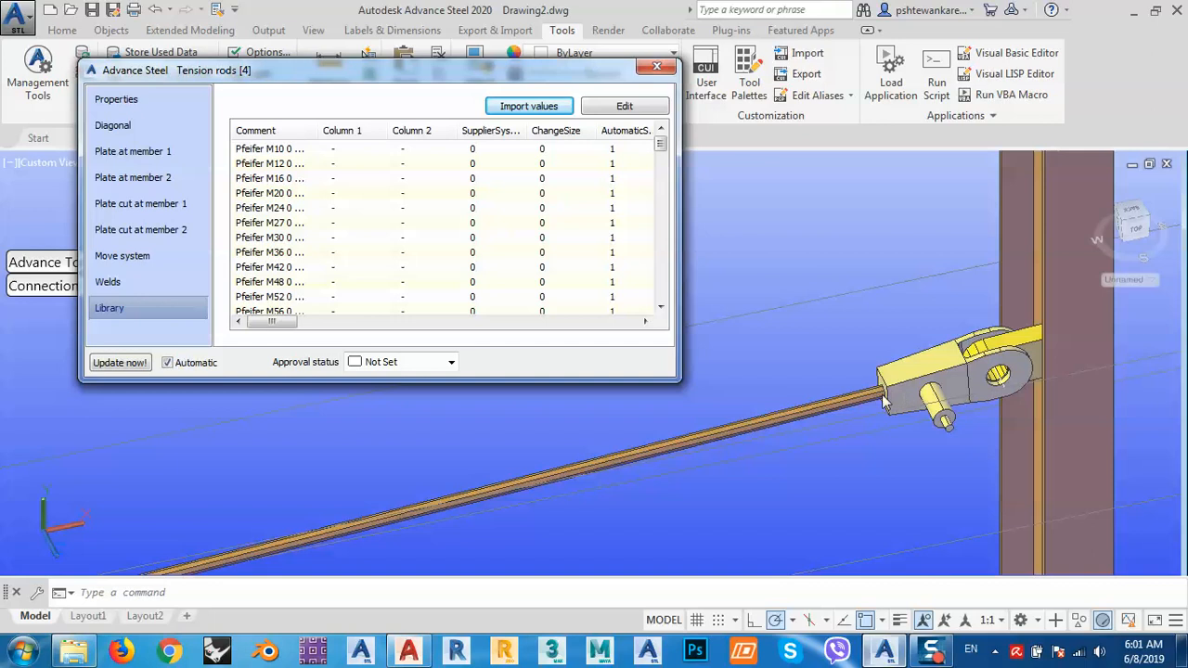
{"action": "scroll", "coordinate": [881, 399], "scroll_direction": "up", "scroll_amount": 6}
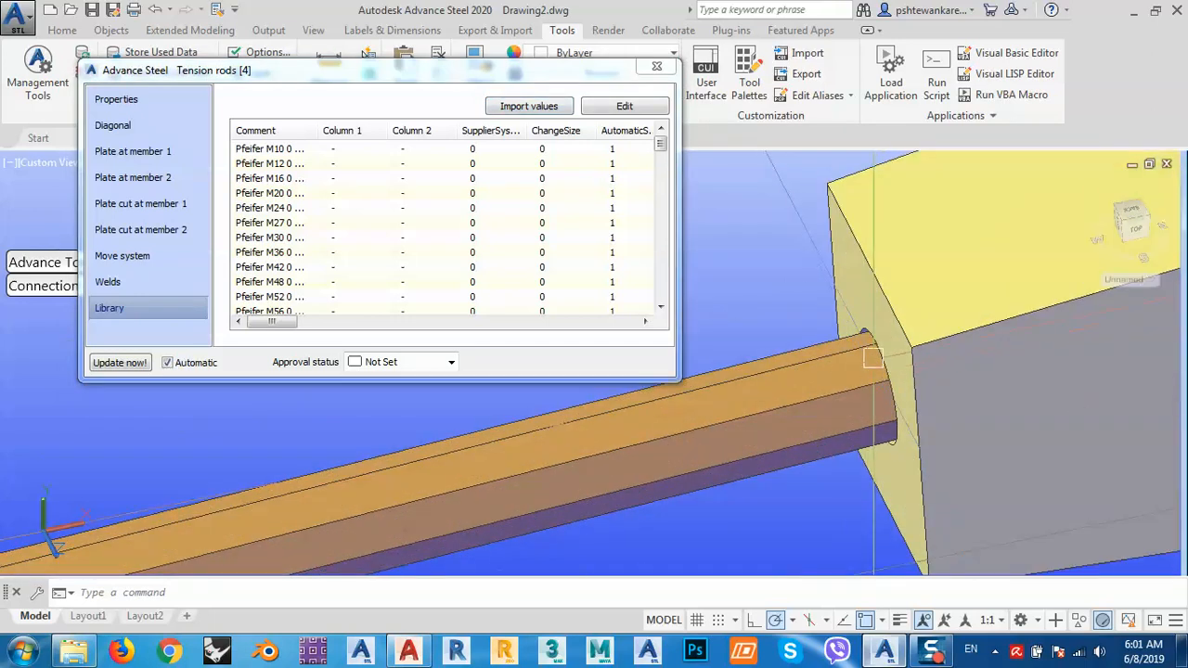
Change the diagonal's distance reference to horizontal.
{"action": "left_click", "coordinate": [124, 133]}
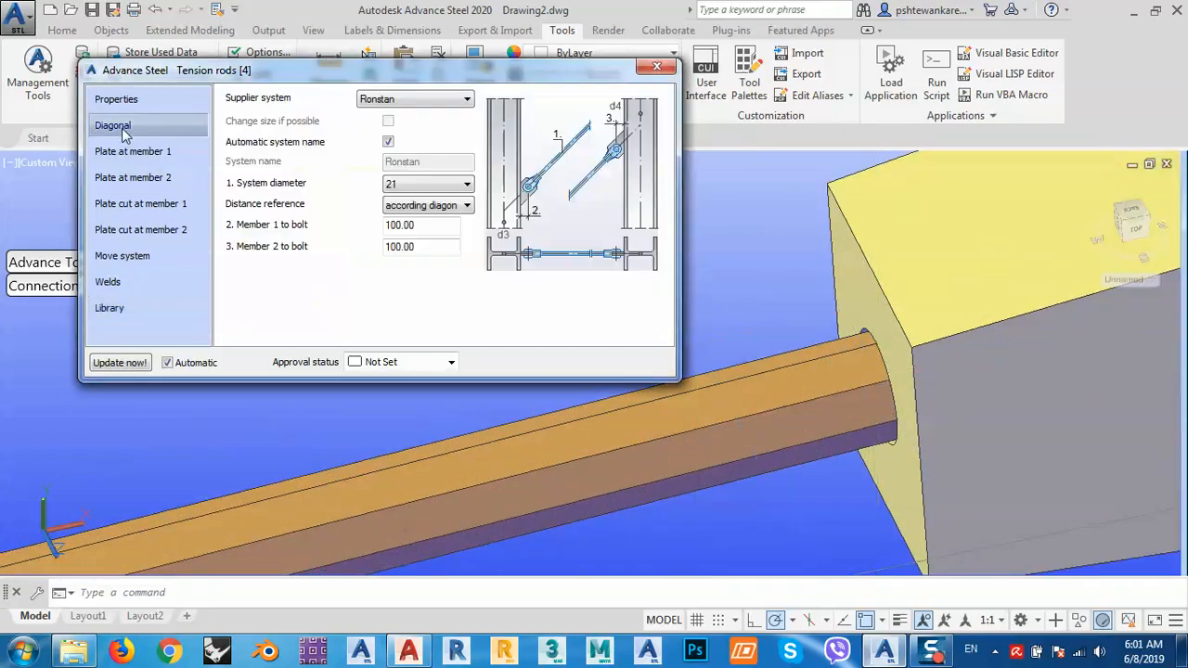
{"action": "left_click", "coordinate": [425, 209]}
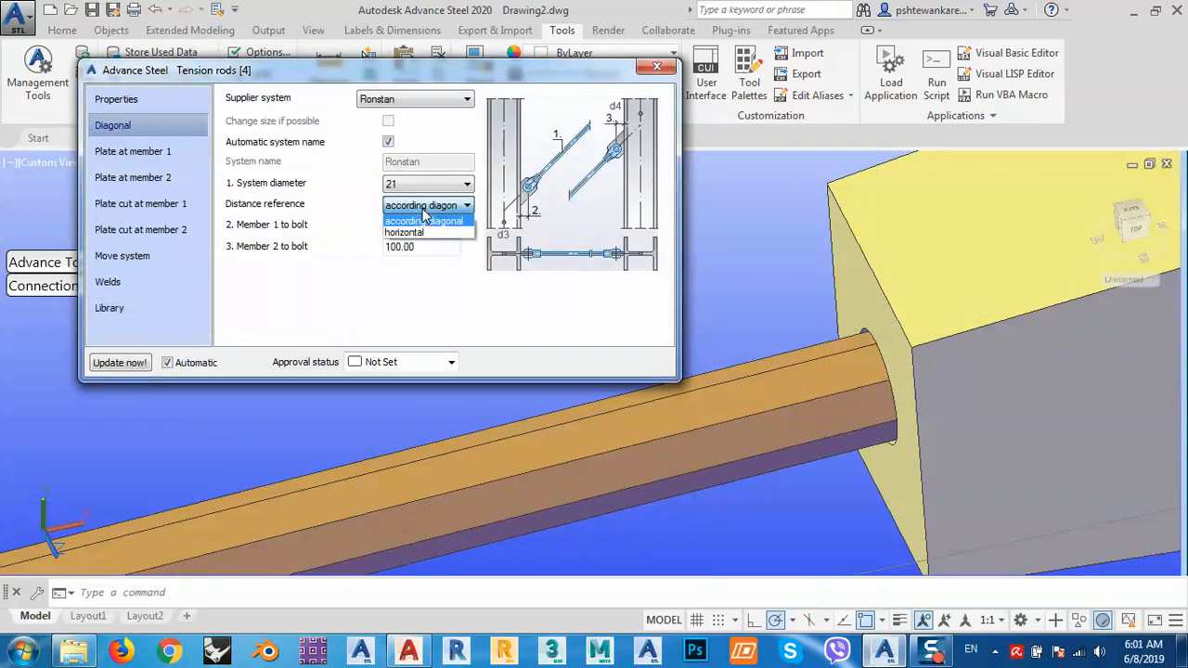
{"action": "left_click", "coordinate": [416, 233]}
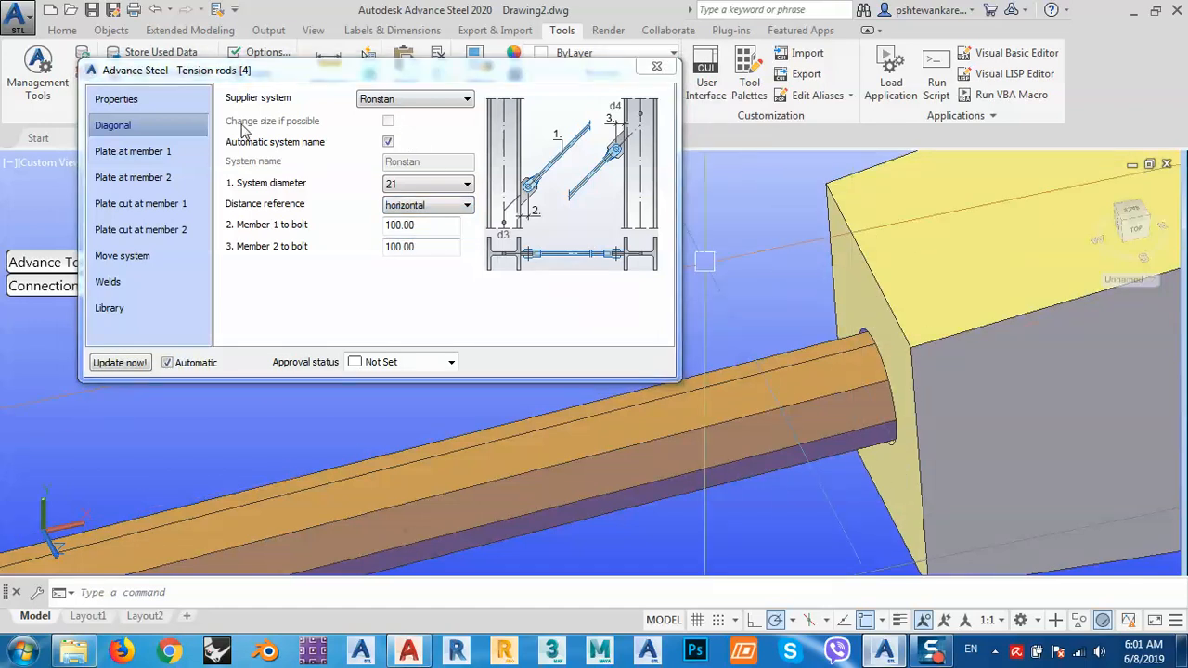
Set the chamfer type of the plate at member 1 to straight.
{"action": "left_click", "coordinate": [153, 154]}
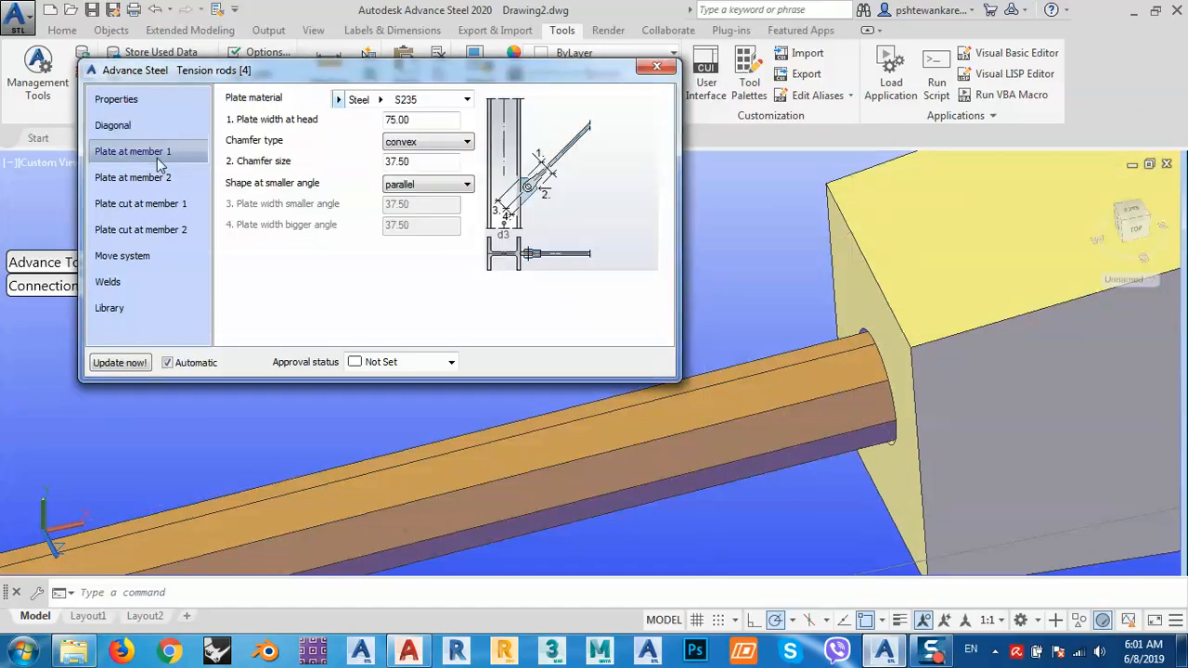
{"action": "left_click", "coordinate": [424, 161]}
{"action": "scroll", "coordinate": [767, 284], "scroll_direction": "down", "scroll_amount": 8}
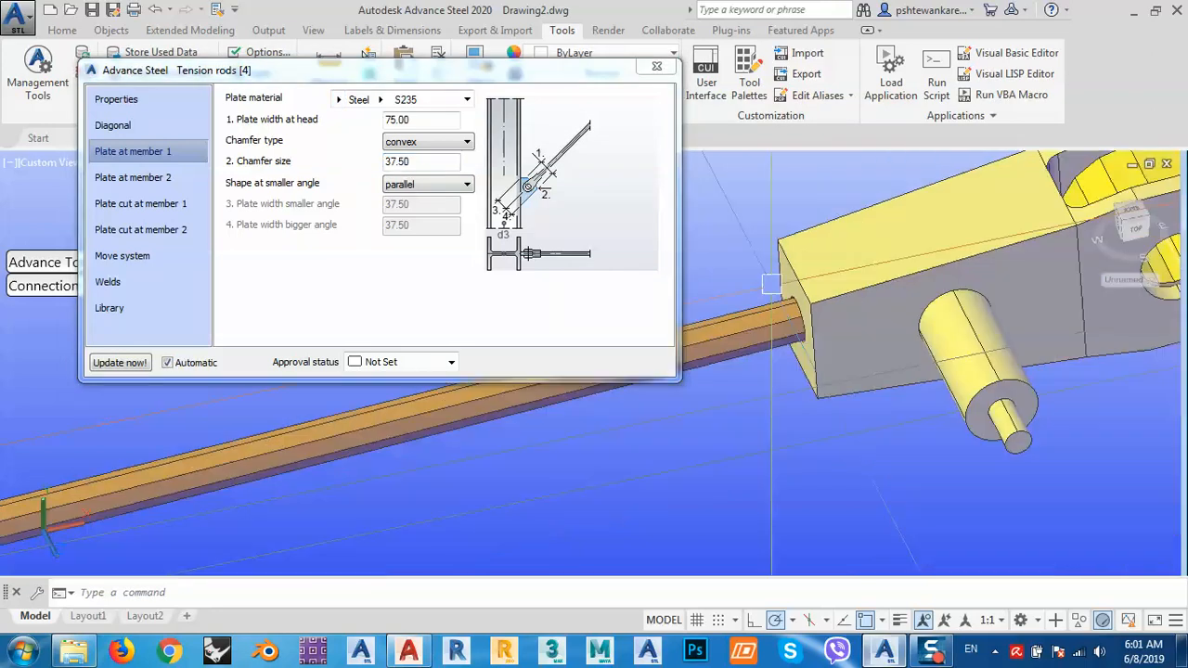
{"action": "middle_click_drag", "start_coordinate": [873, 304], "coordinate": [857, 356]}
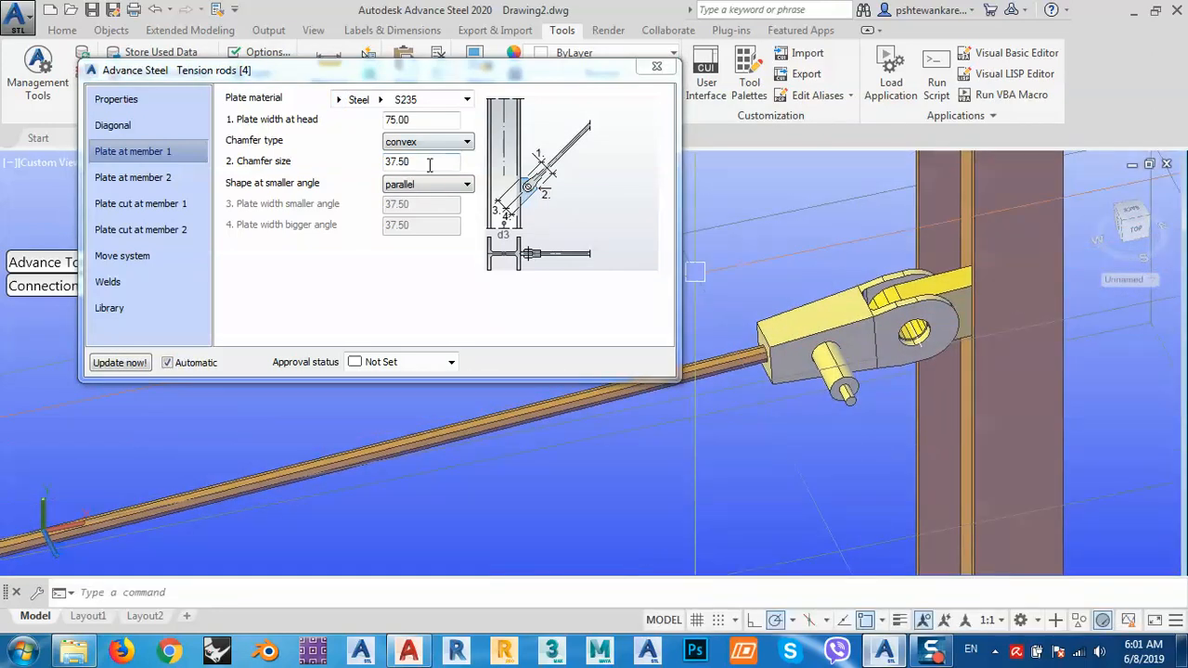
{"action": "left_click", "coordinate": [430, 165]}
{"action": "left_click", "coordinate": [419, 144]}
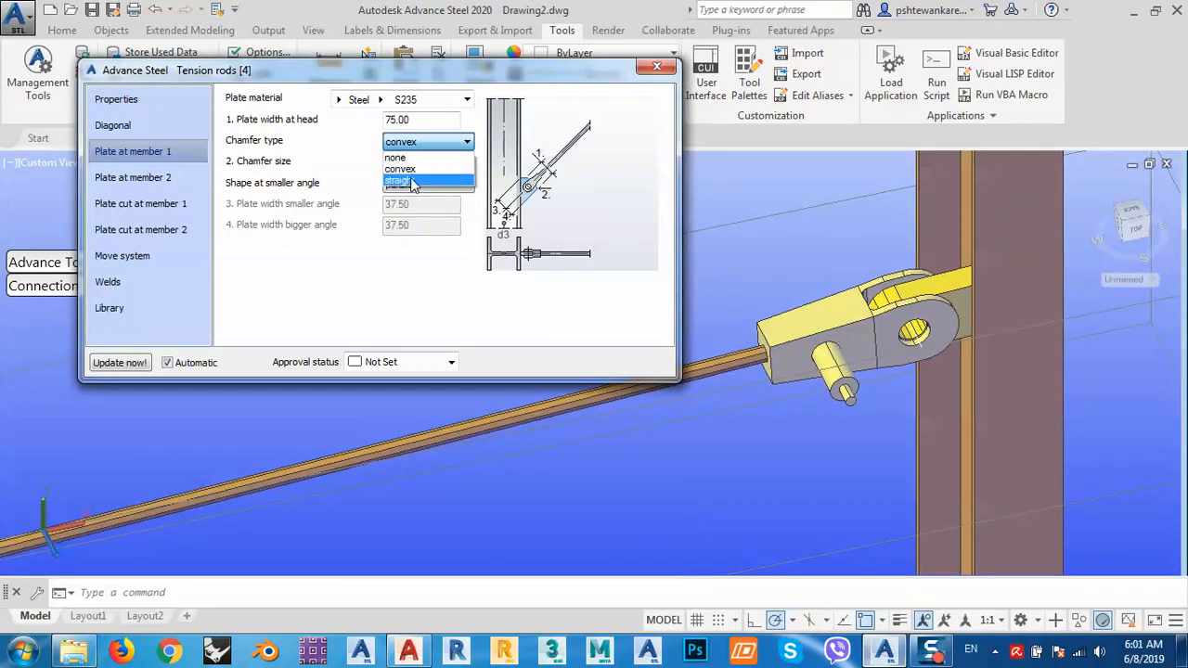
{"action": "left_click", "coordinate": [414, 181]}
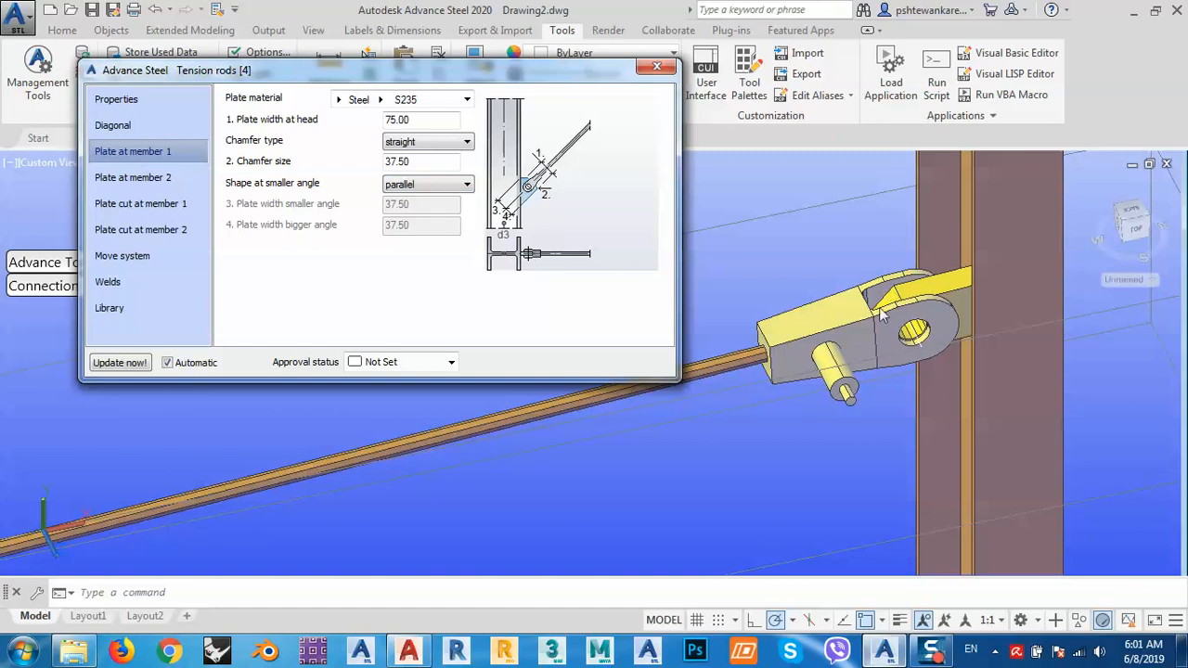
Set the plate at member 1 to a convex chamfer of size 10, check it inside the clevis, and close the joint properties.
{"action": "left_click", "coordinate": [425, 142]}
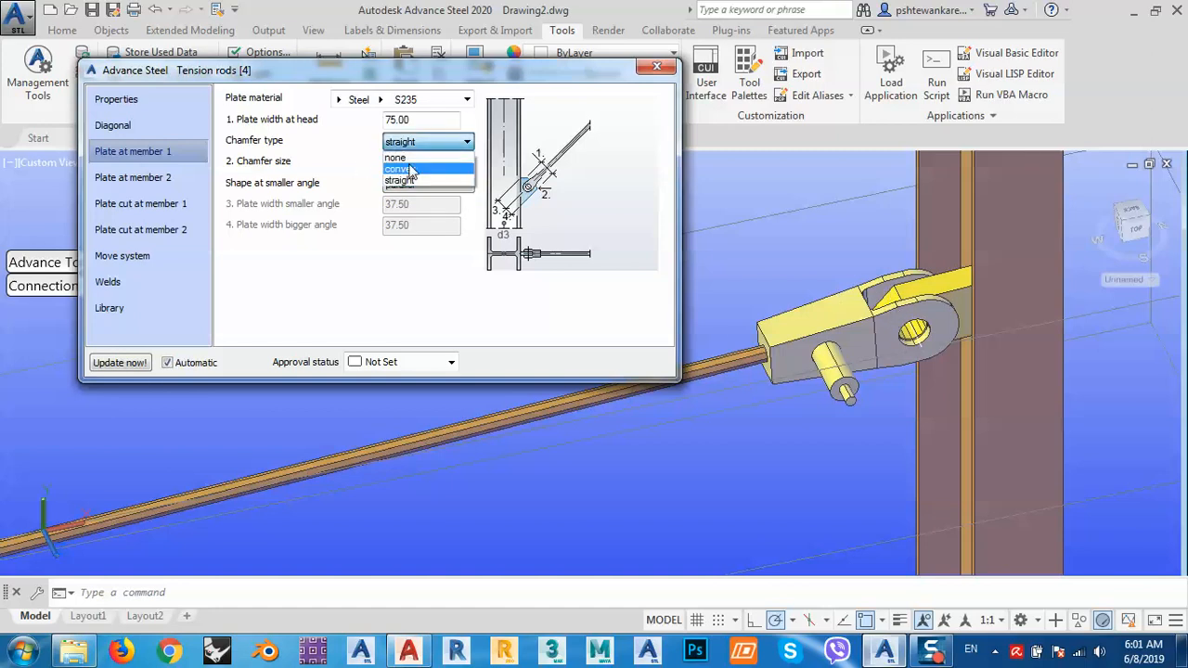
{"action": "left_click", "coordinate": [418, 168]}
{"action": "left_click_drag", "start_coordinate": [424, 163], "coordinate": [378, 167]}
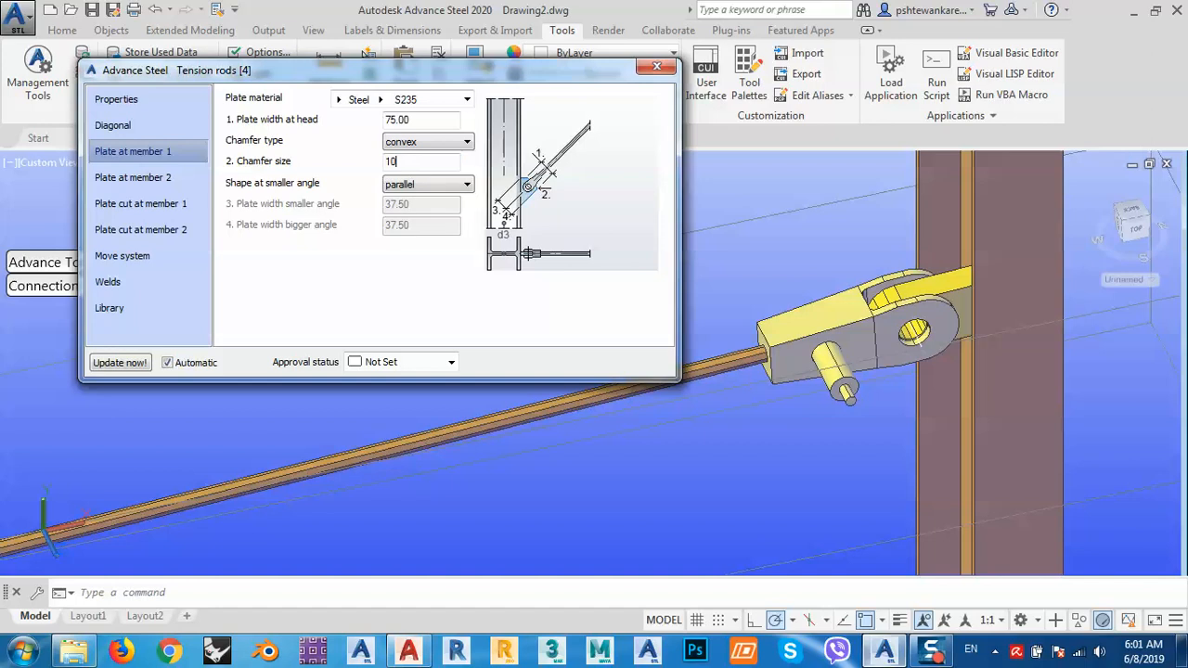
{"action": "key", "text": "Return"}
{"action": "scroll", "coordinate": [919, 343], "scroll_direction": "up", "scroll_amount": 6}
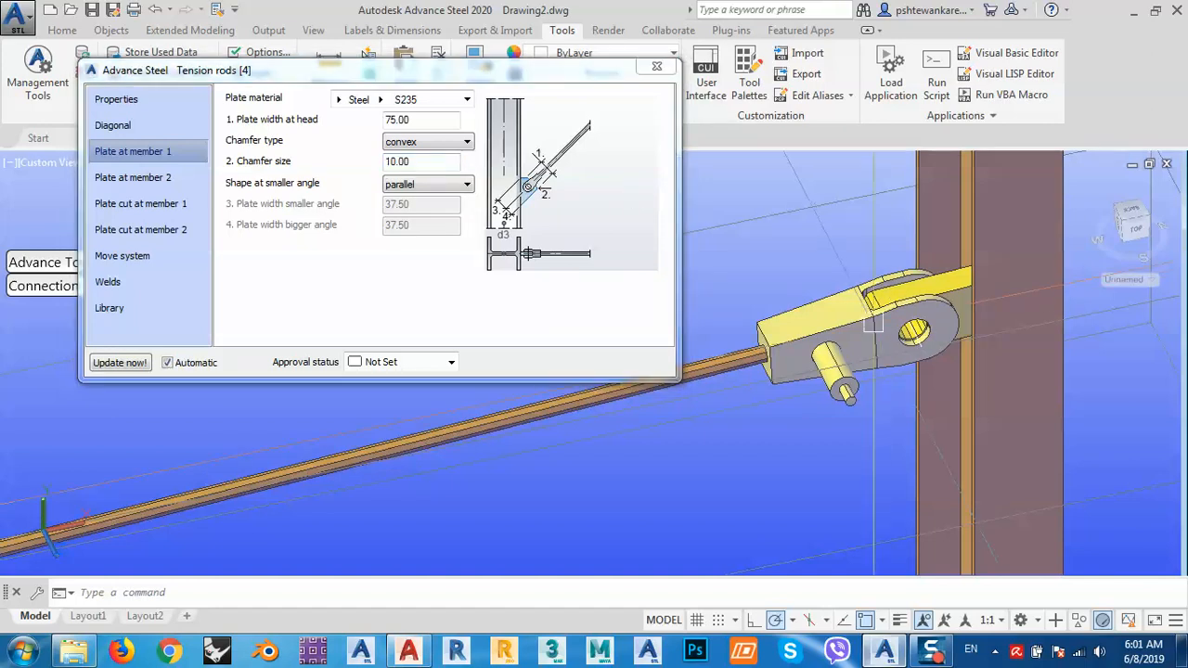
{"action": "middle_click_drag", "start_coordinate": [914, 339], "coordinate": [846, 427], "text": "shift"}
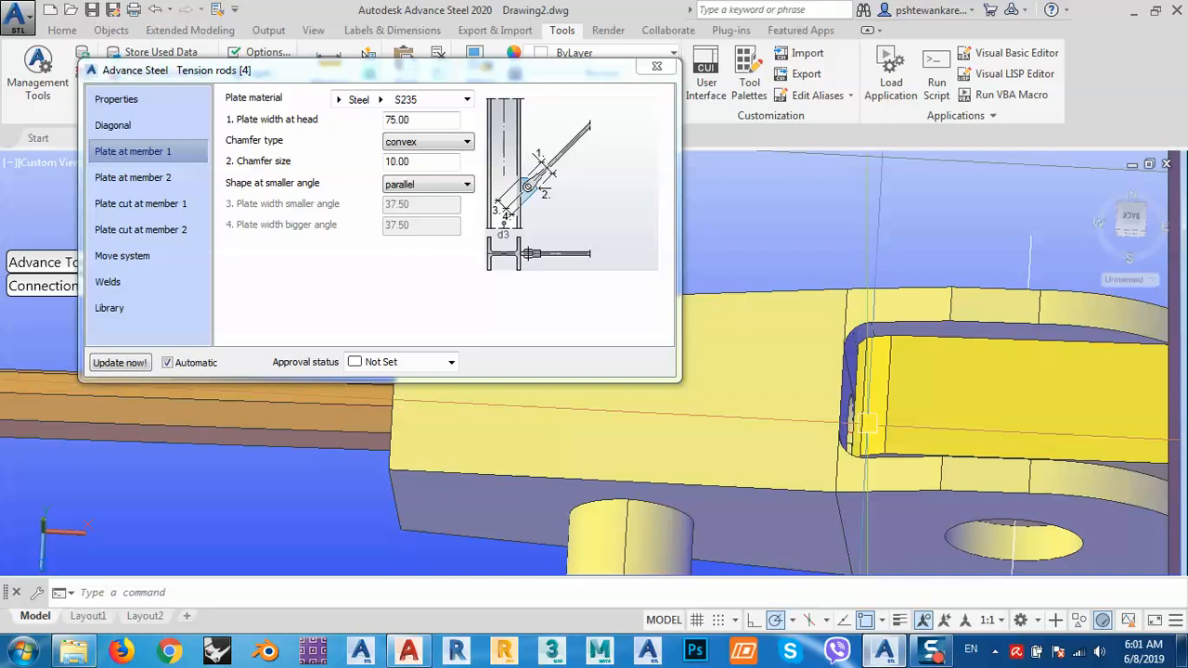
{"action": "scroll", "coordinate": [602, 399], "scroll_direction": "down", "scroll_amount": 5}
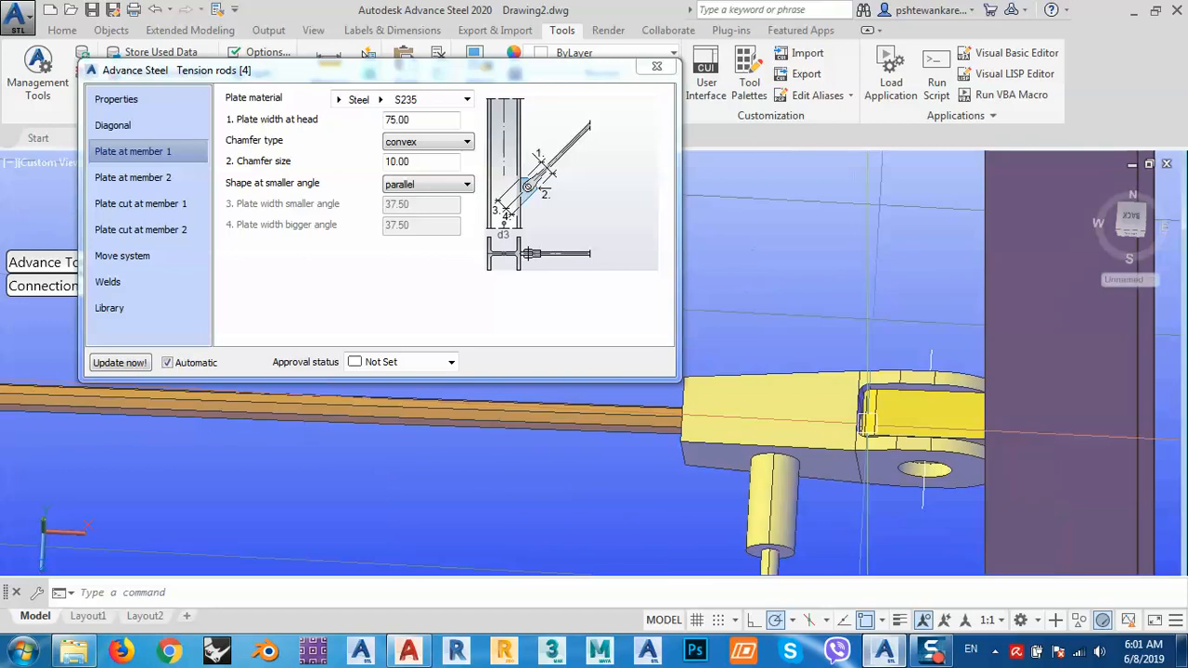
{"action": "left_click", "coordinate": [658, 71]}
Examine the complete tension rod joint between the two columns from several angles.
{"action": "scroll", "coordinate": [723, 335], "scroll_direction": "down", "scroll_amount": 2}
{"action": "middle_click_drag", "start_coordinate": [722, 335], "coordinate": [498, 356], "text": "shift"}
{"action": "scroll", "coordinate": [703, 352], "scroll_direction": "down", "scroll_amount": 5}
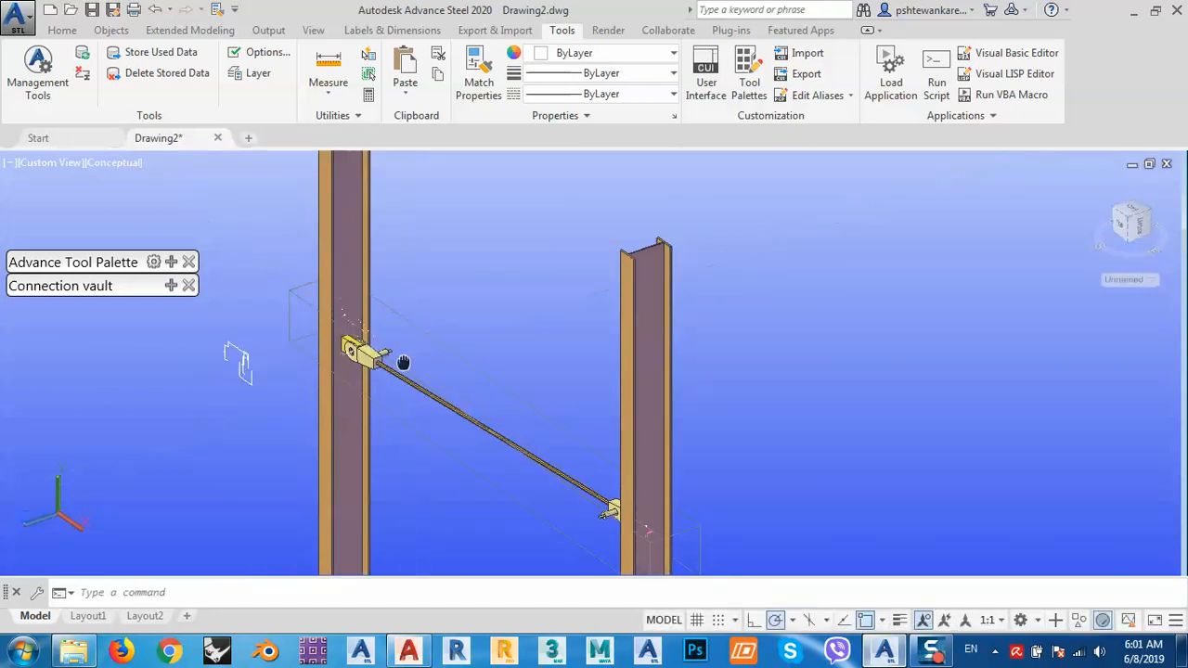
{"action": "middle_click_drag", "start_coordinate": [403, 363], "coordinate": [565, 312]}
{"action": "middle_click_drag", "start_coordinate": [801, 472], "coordinate": [925, 457], "text": "shift"}
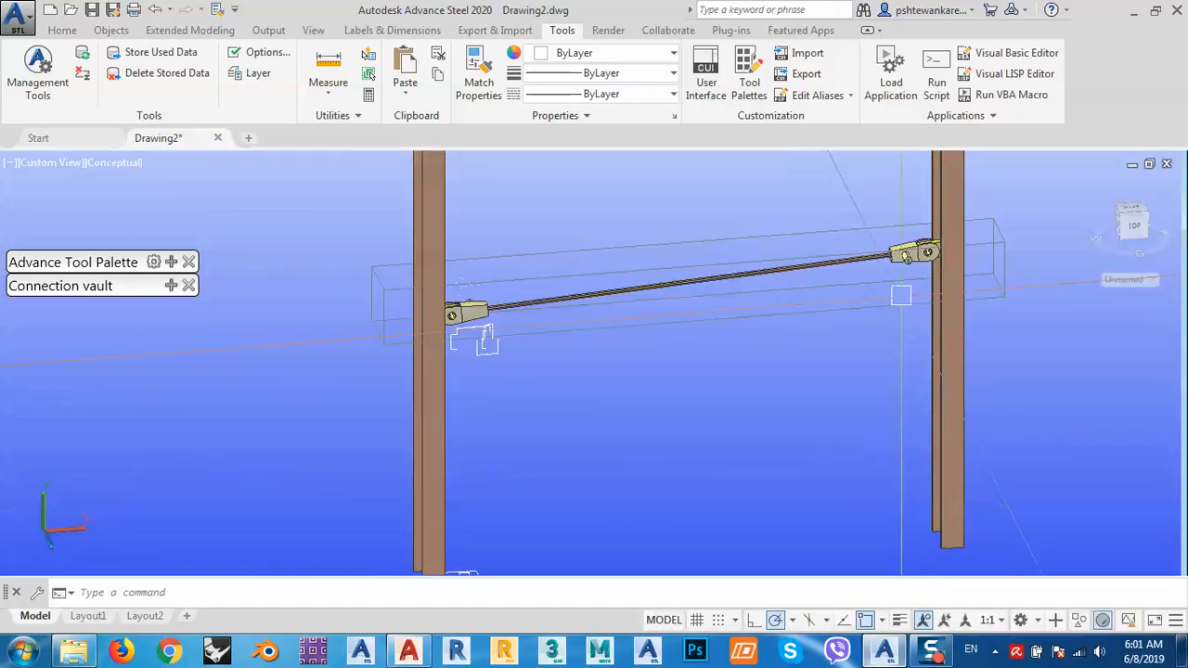
{"action": "middle_click_drag", "start_coordinate": [895, 275], "coordinate": [663, 337]}
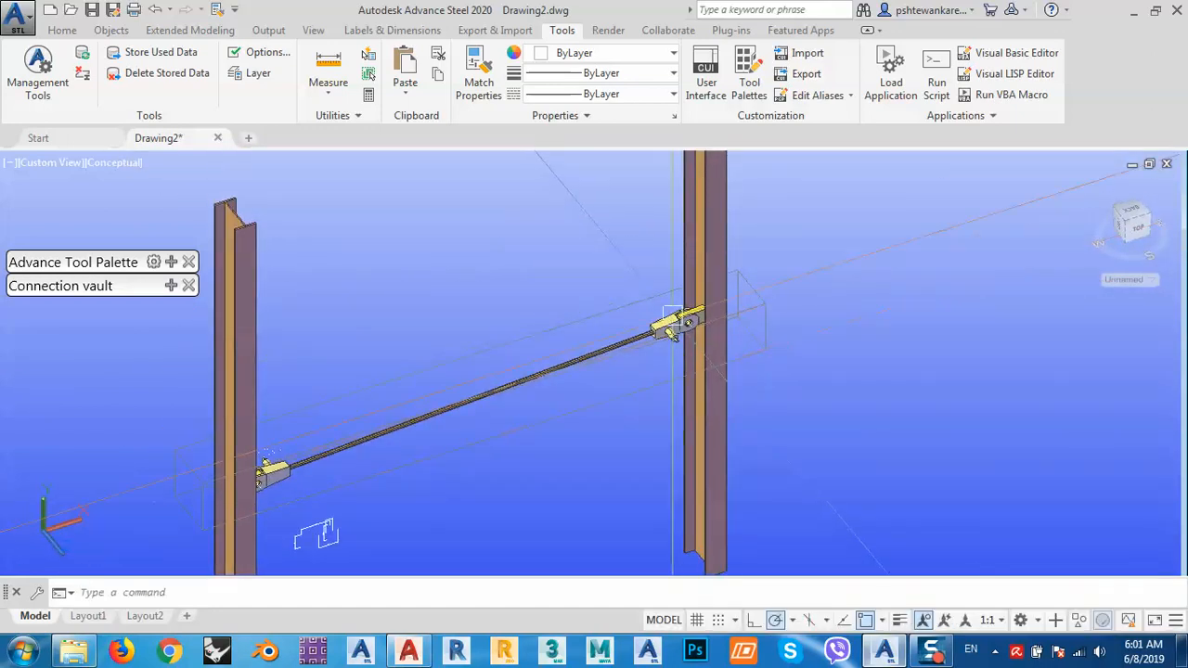
{"action": "scroll", "coordinate": [670, 344], "scroll_direction": "up", "scroll_amount": 3}
{"action": "scroll", "coordinate": [670, 343], "scroll_direction": "up", "scroll_amount": 2}
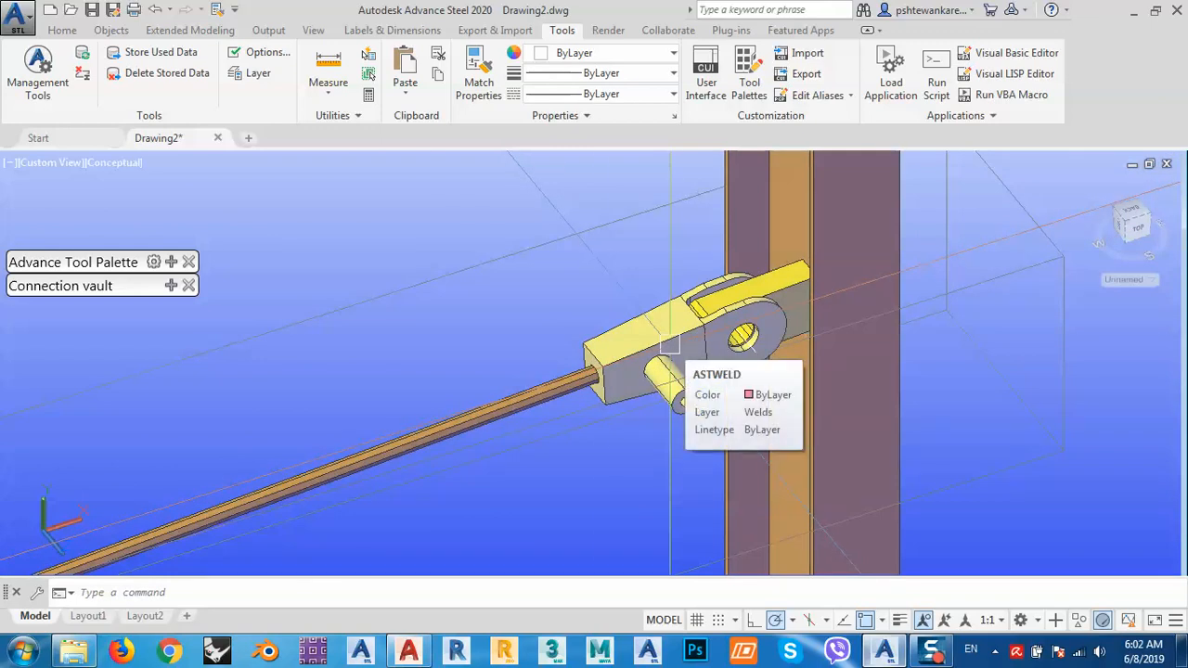
Switch to Firefox, open the bookmarked YouTube channel and view its list of uploaded videos.
{"action": "left_click", "coordinate": [126, 651]}
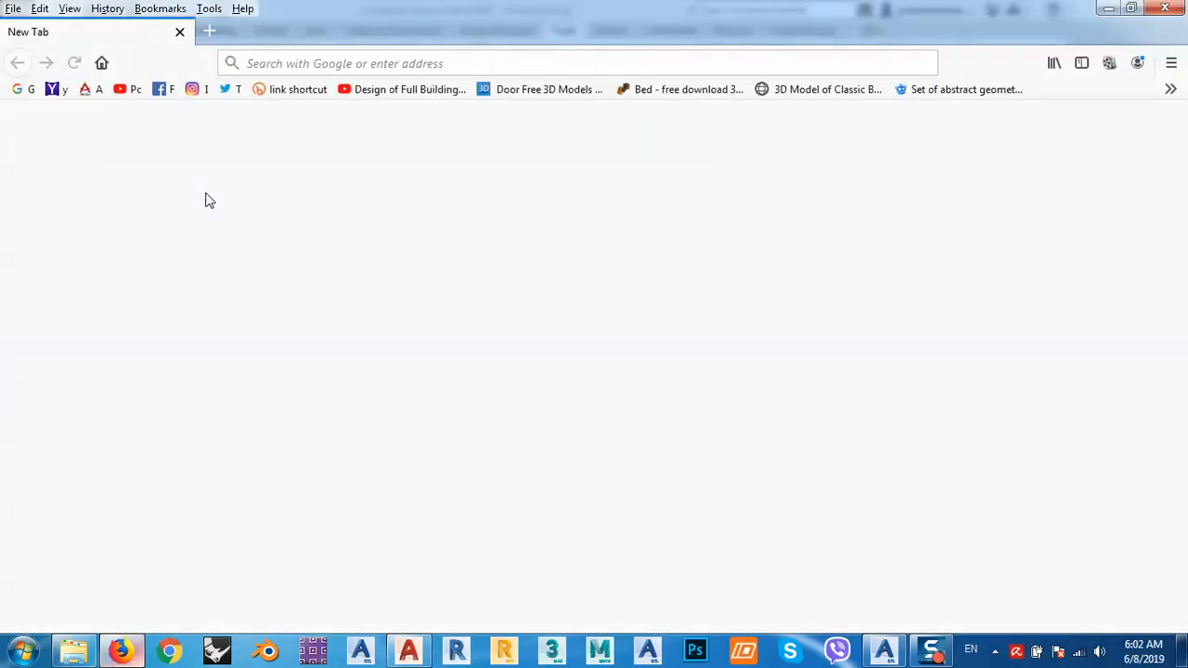
{"action": "left_click", "coordinate": [129, 93]}
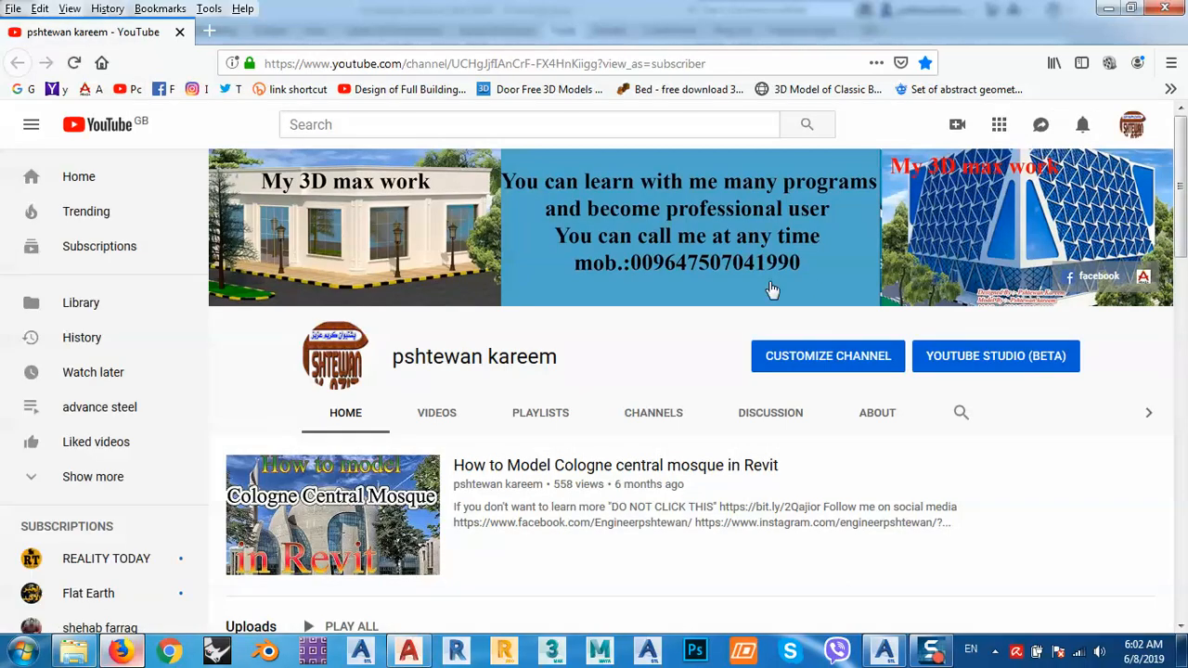
{"action": "scroll", "coordinate": [548, 371], "scroll_direction": "down", "scroll_amount": 2}
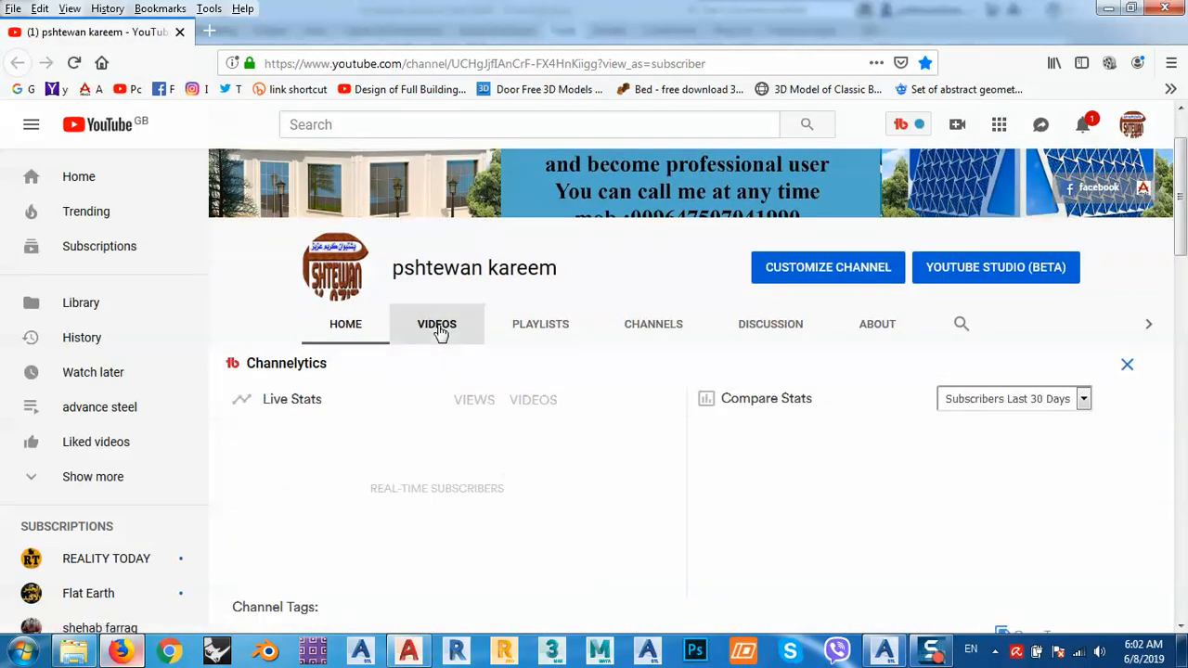
{"action": "left_click", "coordinate": [438, 327]}
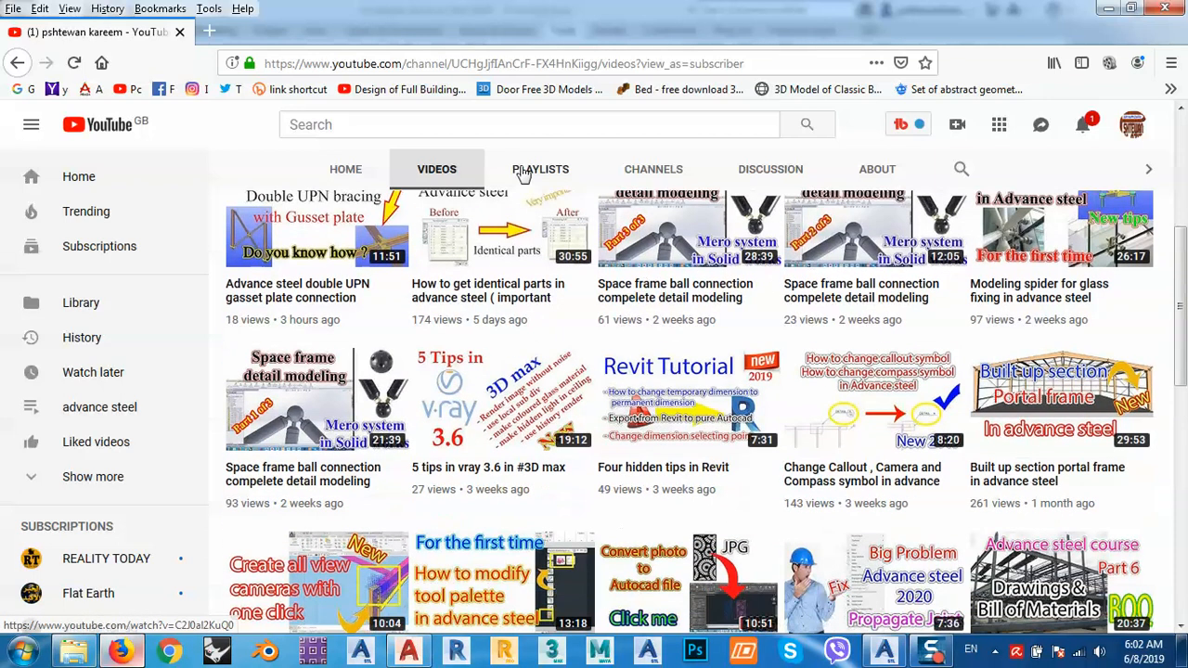
Browse the channel's created playlists, from advance steel through Excel Learning.
{"action": "left_click", "coordinate": [524, 172]}
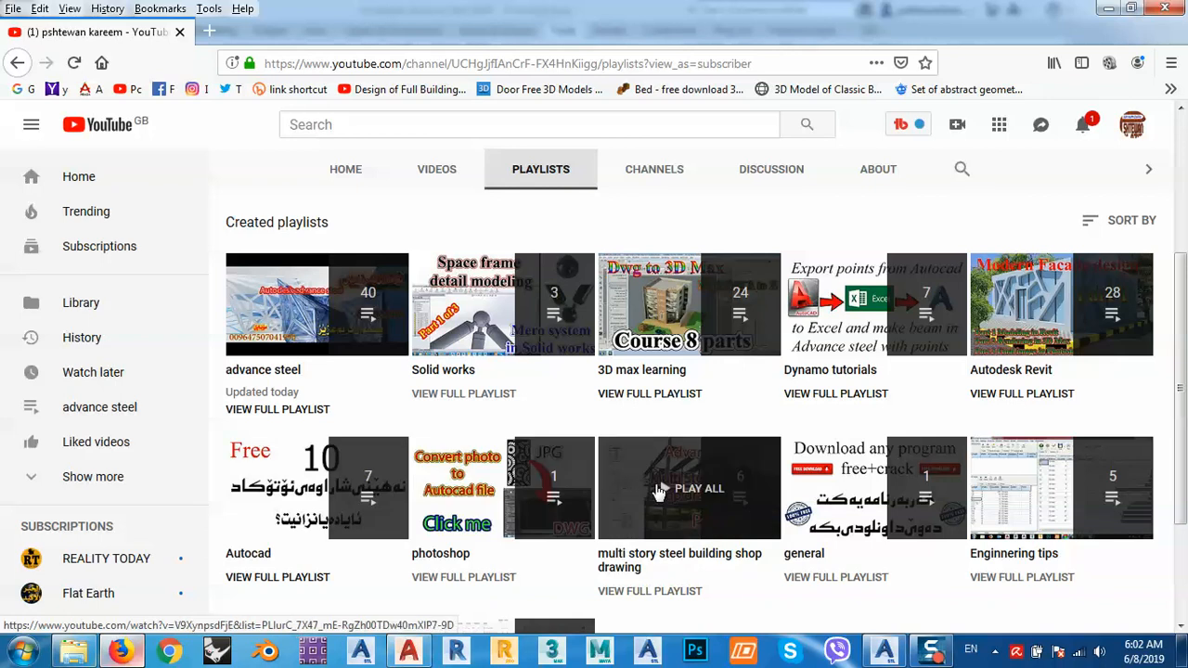
{"action": "scroll", "coordinate": [675, 489], "scroll_direction": "down", "scroll_amount": 2}
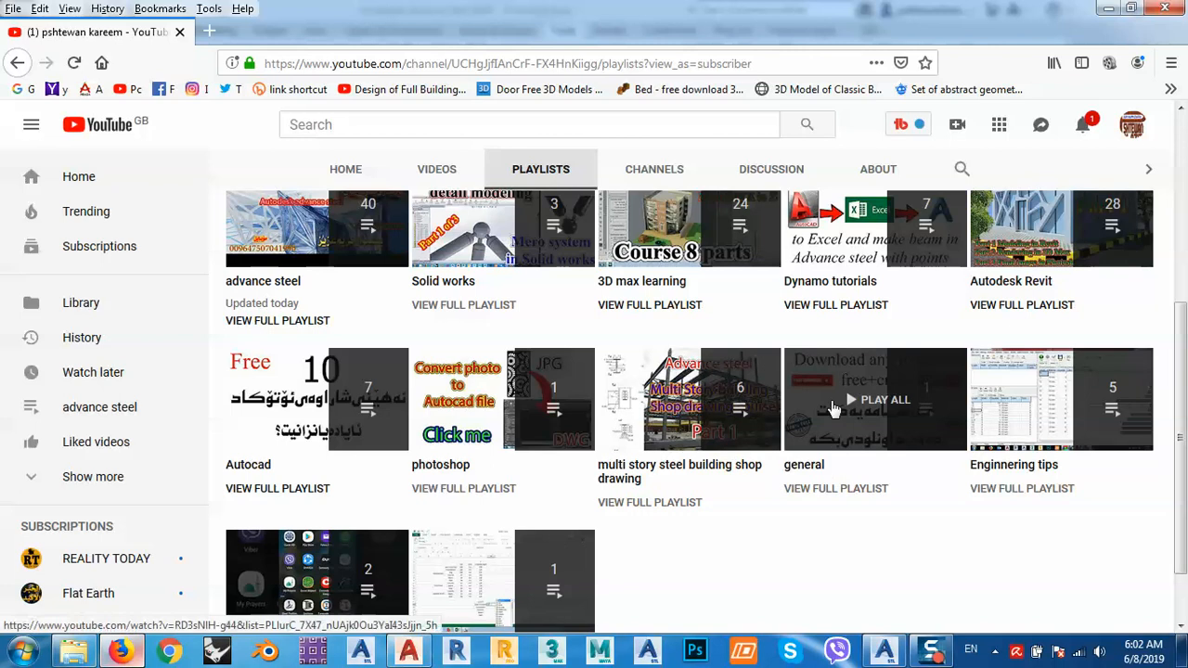
{"action": "scroll", "coordinate": [1081, 408], "scroll_direction": "down", "scroll_amount": 2}
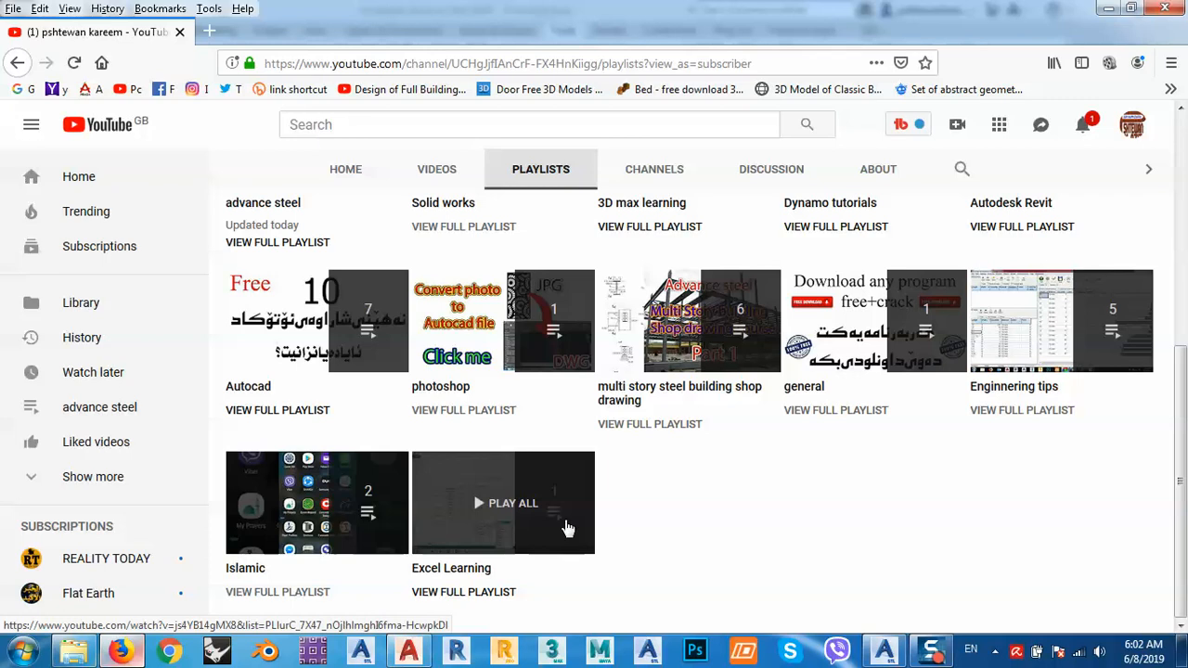
{"action": "scroll", "coordinate": [668, 530], "scroll_direction": "up", "scroll_amount": 3}
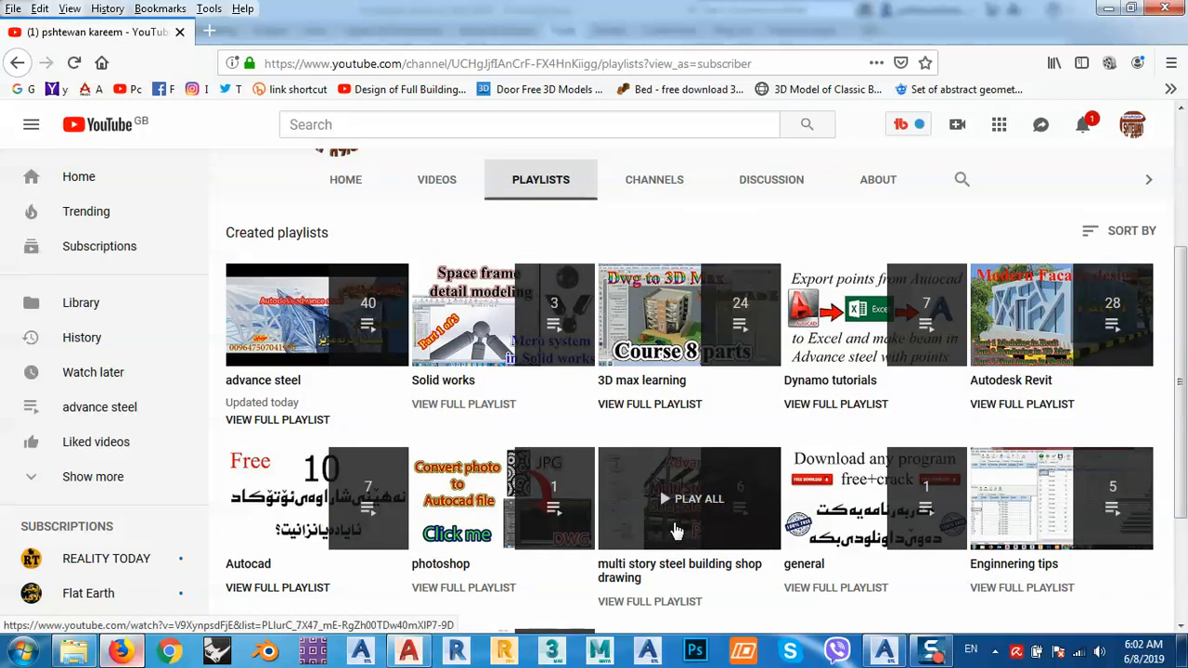